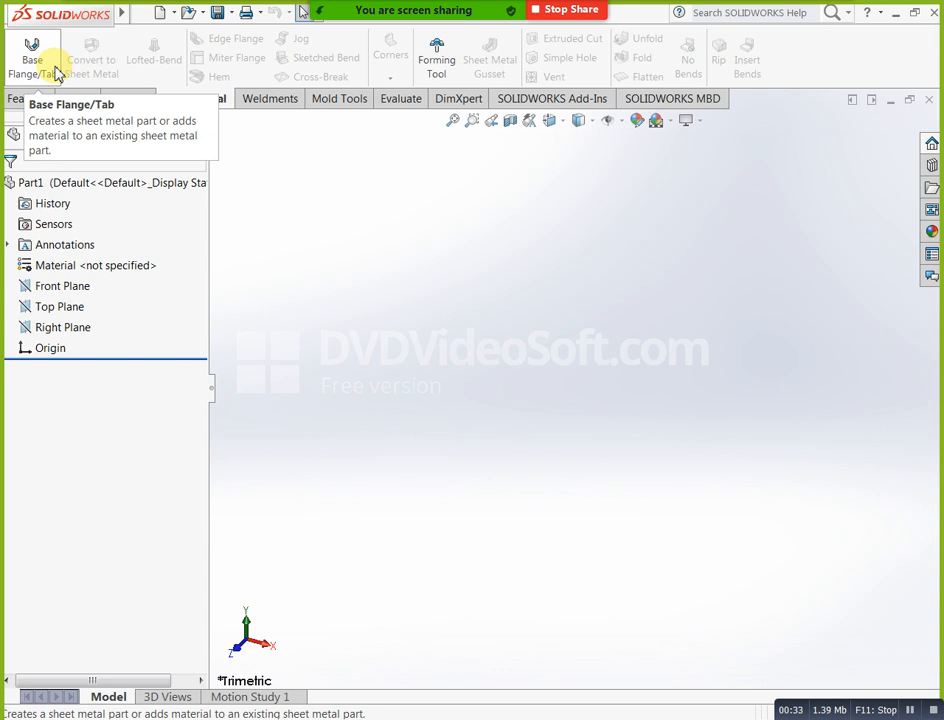
Sketch a center rectangle about 120 by 82 mm on the Front Plane, centred on the origin
{"action": "left_click", "coordinate": [63, 286]}
{"action": "left_click", "coordinate": [69, 266]}
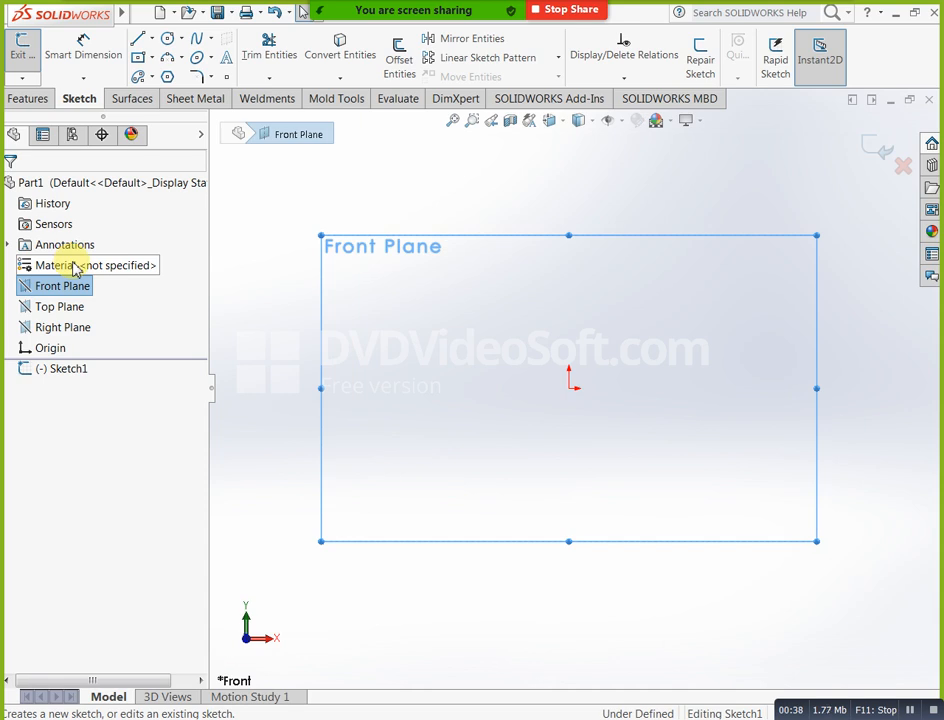
{"action": "left_click", "coordinate": [138, 57]}
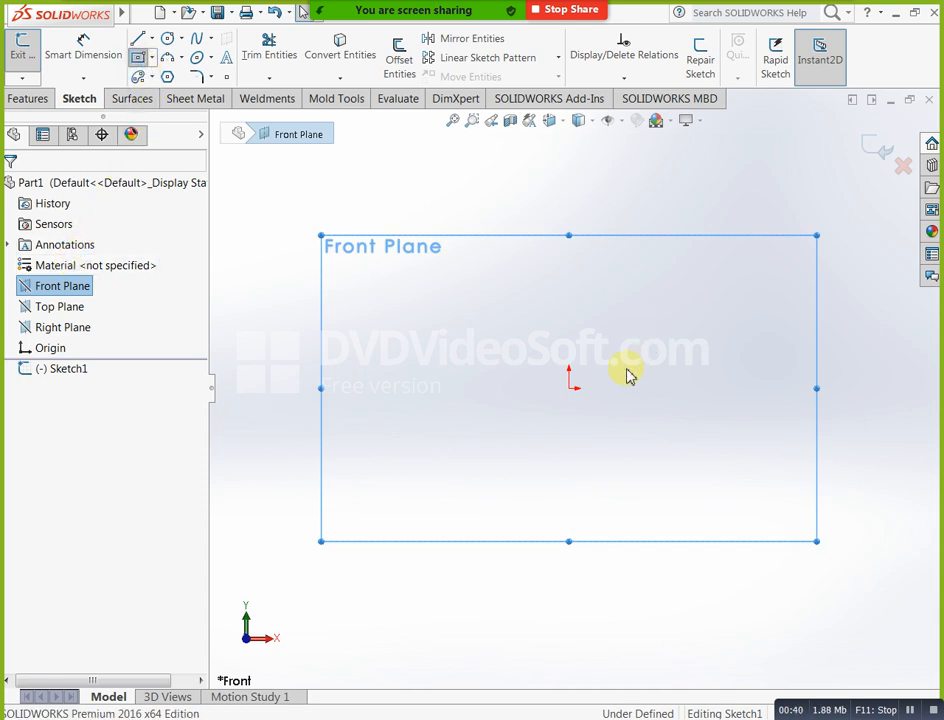
{"action": "left_click", "coordinate": [571, 385]}
{"action": "left_click", "coordinate": [737, 275]}
Dimension the rectangle's top edge and vertical side at 150 mm each
{"action": "left_click", "coordinate": [100, 56]}
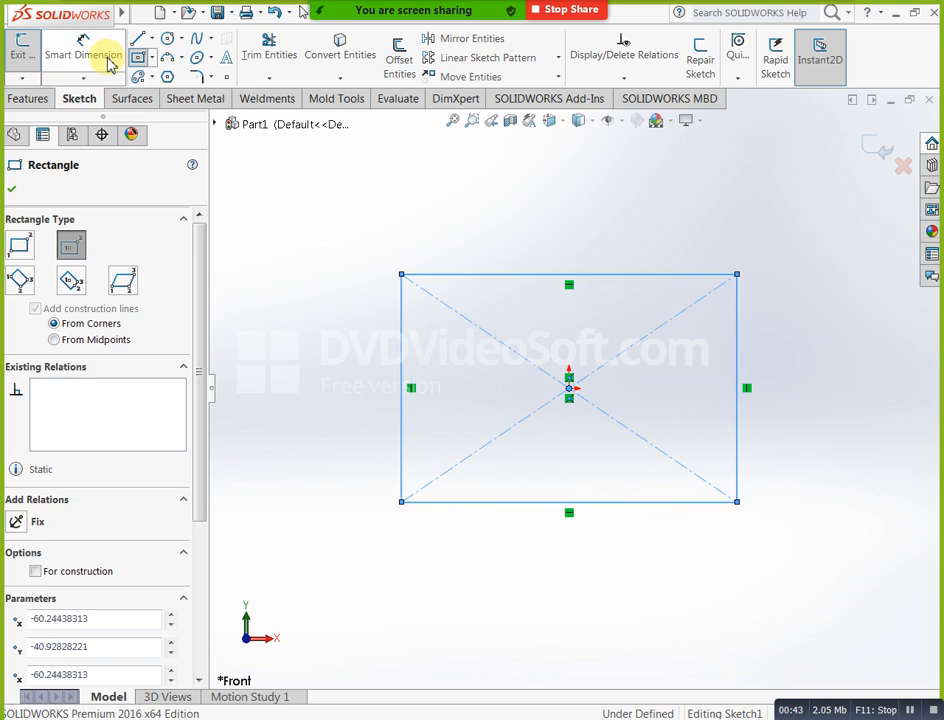
{"action": "left_click", "coordinate": [553, 276]}
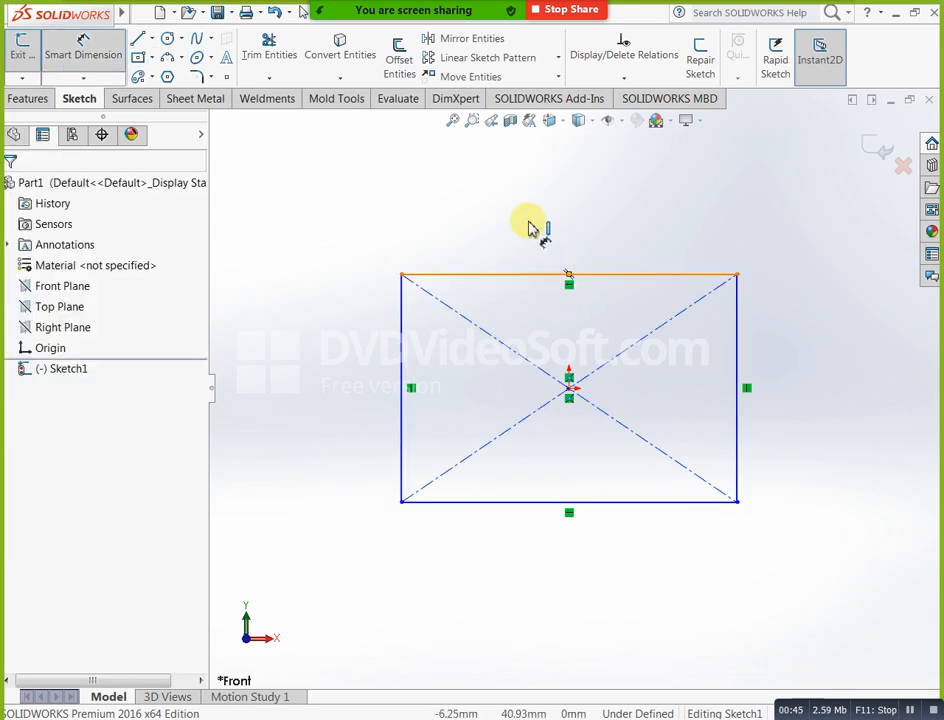
{"action": "left_click", "coordinate": [530, 245]}
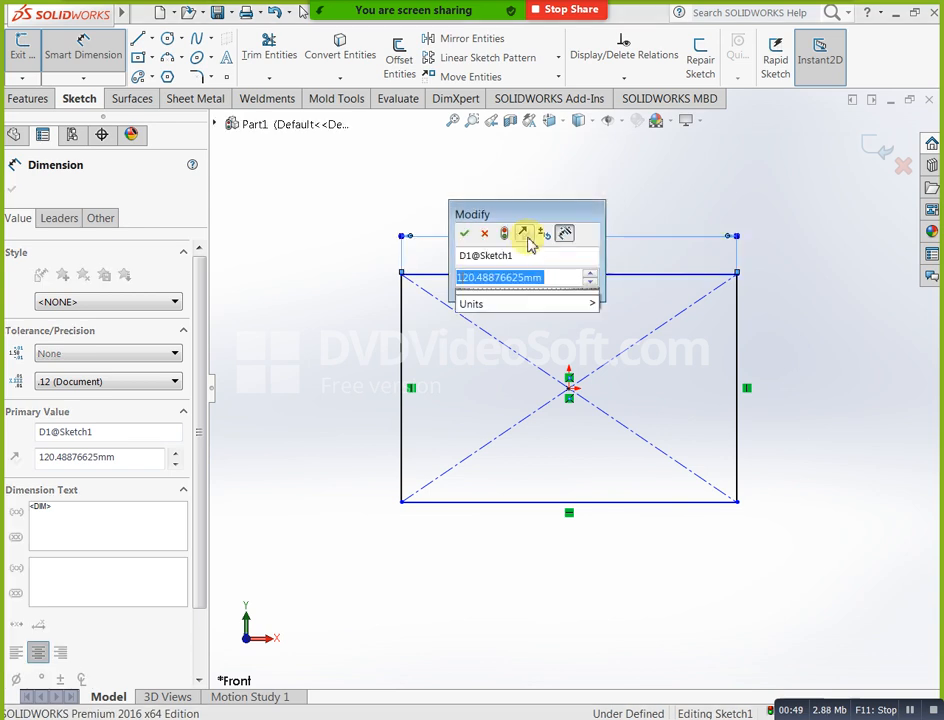
{"action": "type", "text": "150"}
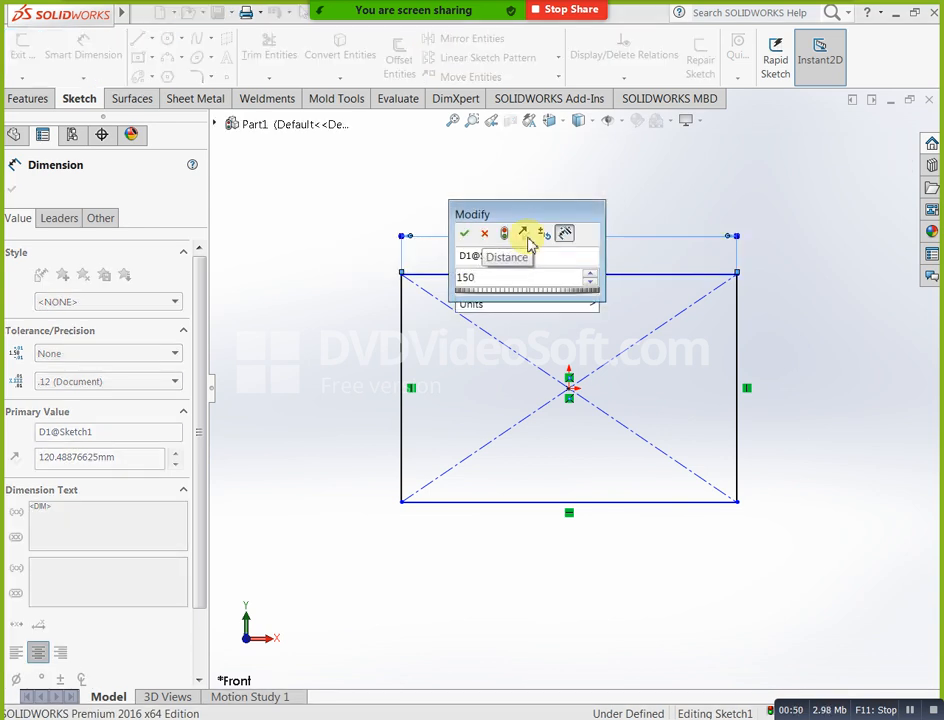
{"action": "key", "text": "Return"}
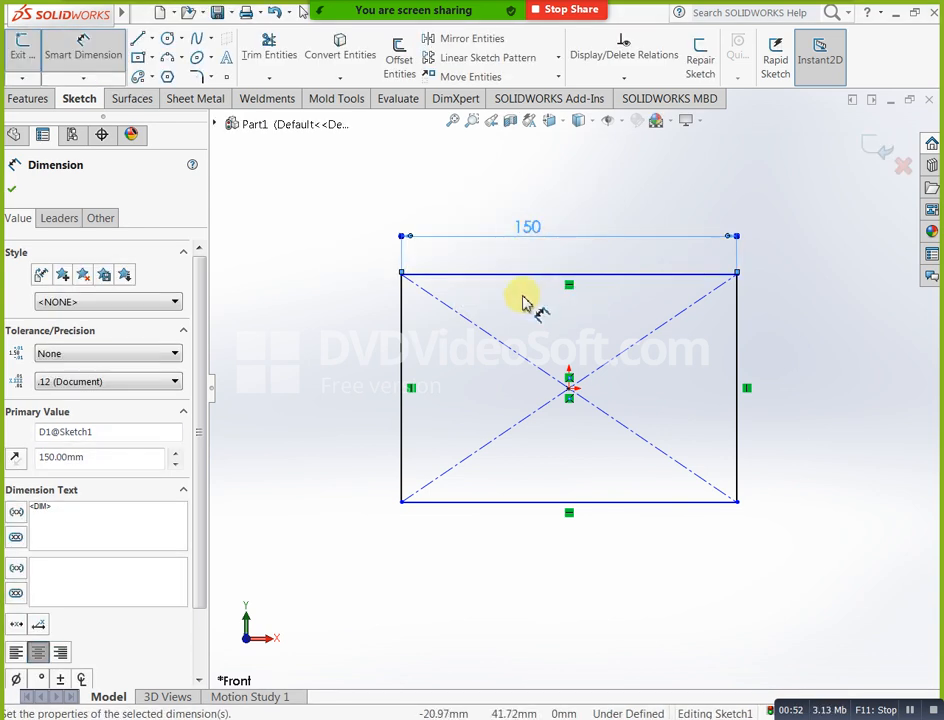
{"action": "left_click", "coordinate": [400, 332]}
{"action": "left_click", "coordinate": [346, 338]}
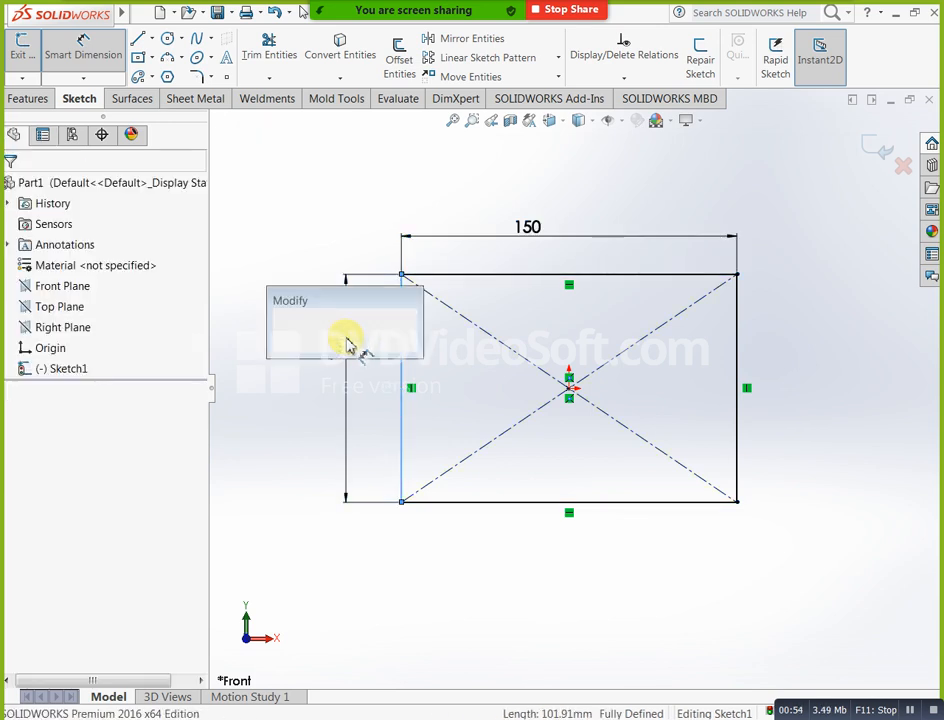
{"action": "type", "text": "150"}
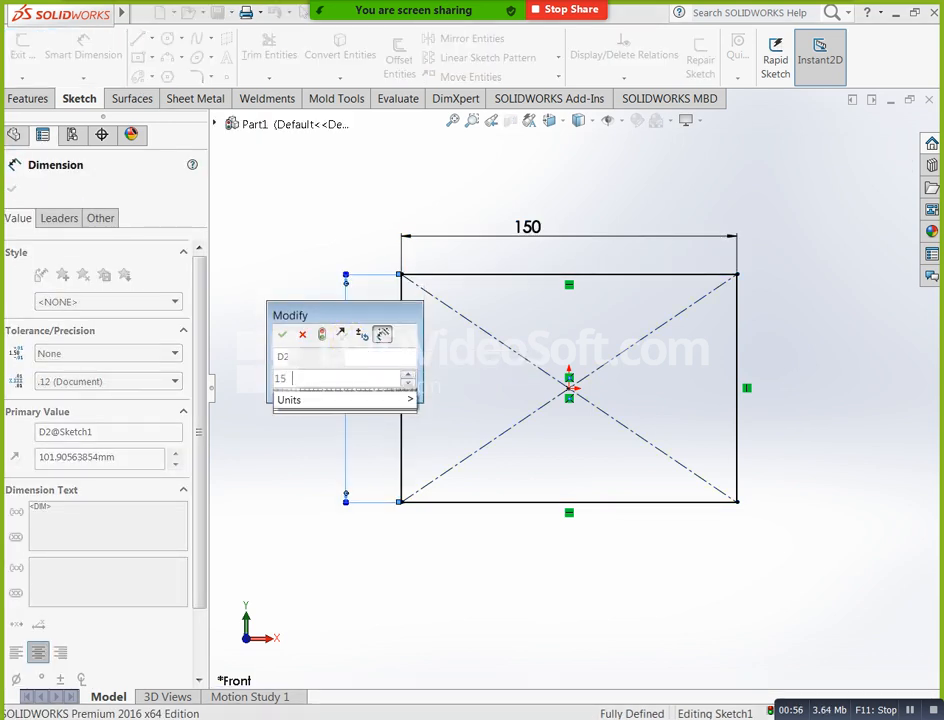
{"action": "key", "text": "Return"}
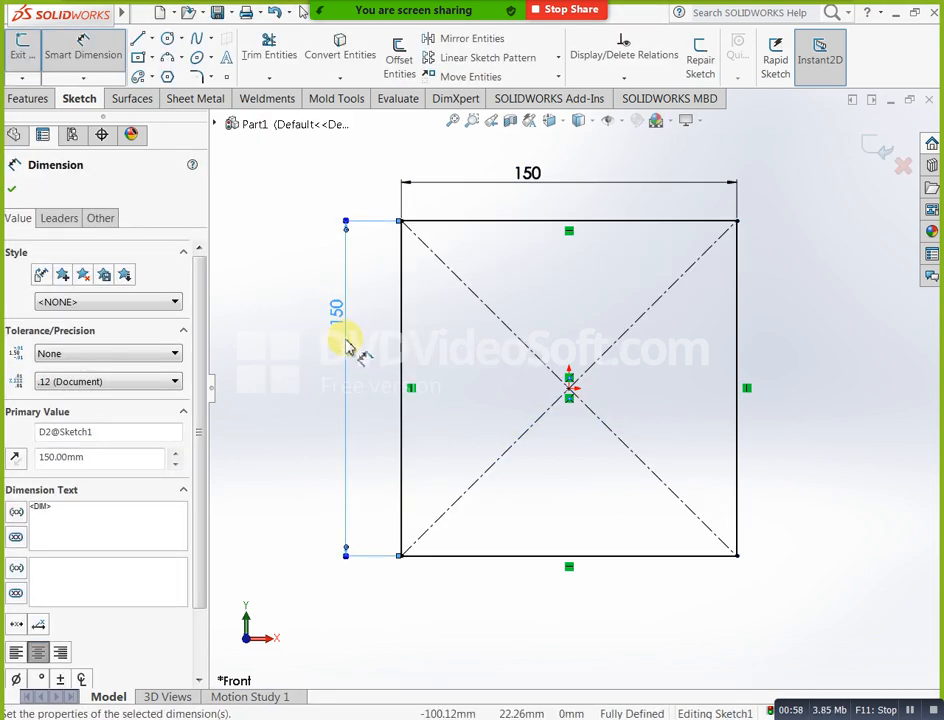
Set the rectangle's width and height dimensions to 300 mm each and exit the sketch
{"action": "left_click", "coordinate": [456, 370]}
{"action": "scroll", "coordinate": [458, 370], "scroll_direction": "up", "scroll_amount": 2}
{"action": "double_click", "coordinate": [541, 240]}
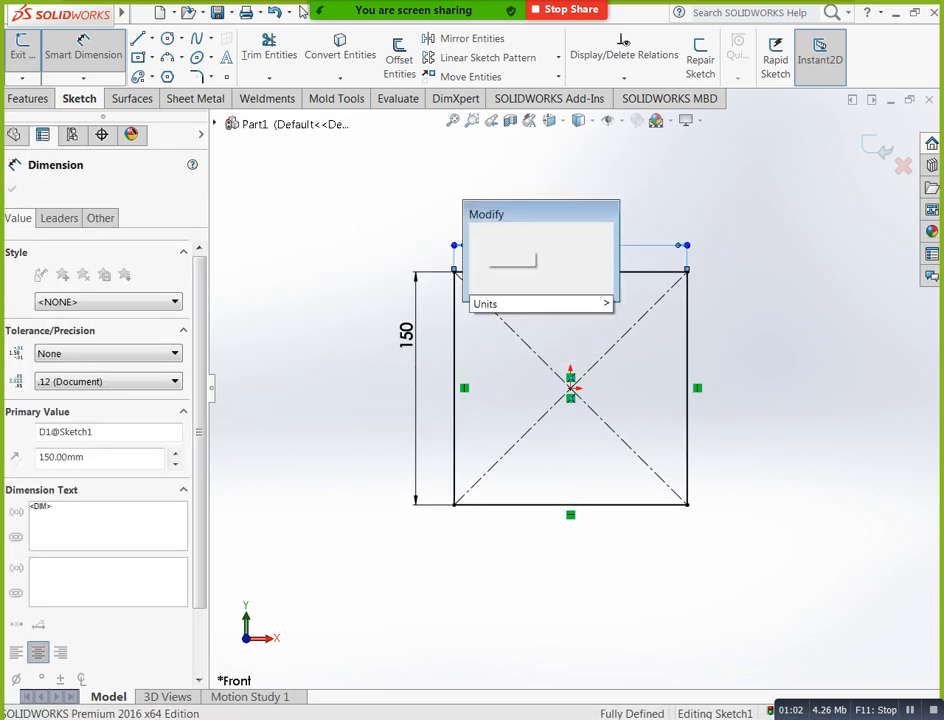
{"action": "type", "text": "300"}
{"action": "key", "text": "Return"}
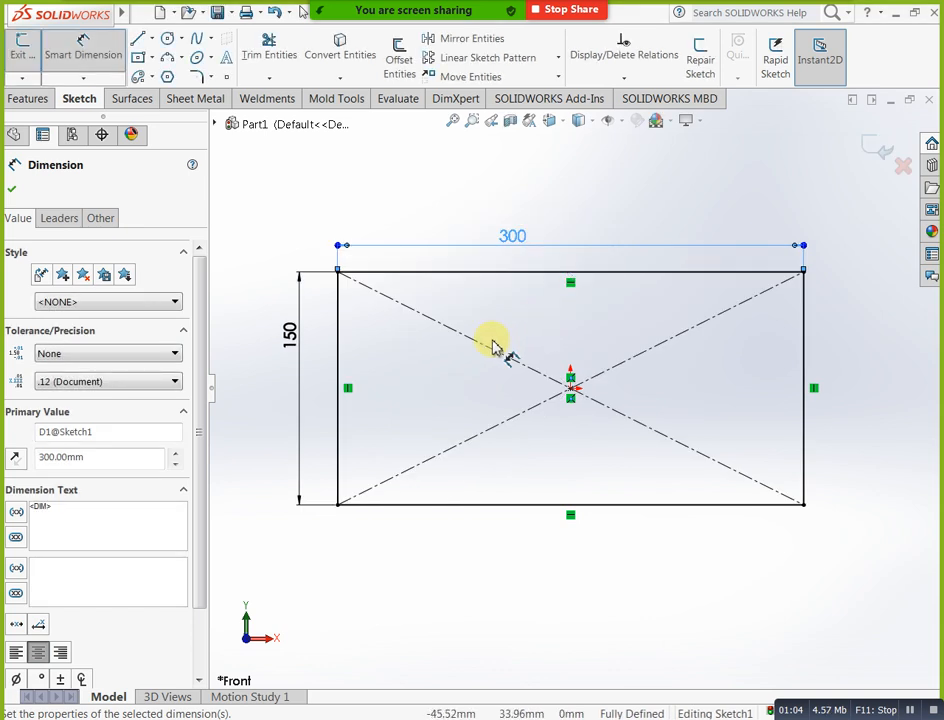
{"action": "left_click", "coordinate": [294, 335]}
{"action": "double_click", "coordinate": [294, 335]}
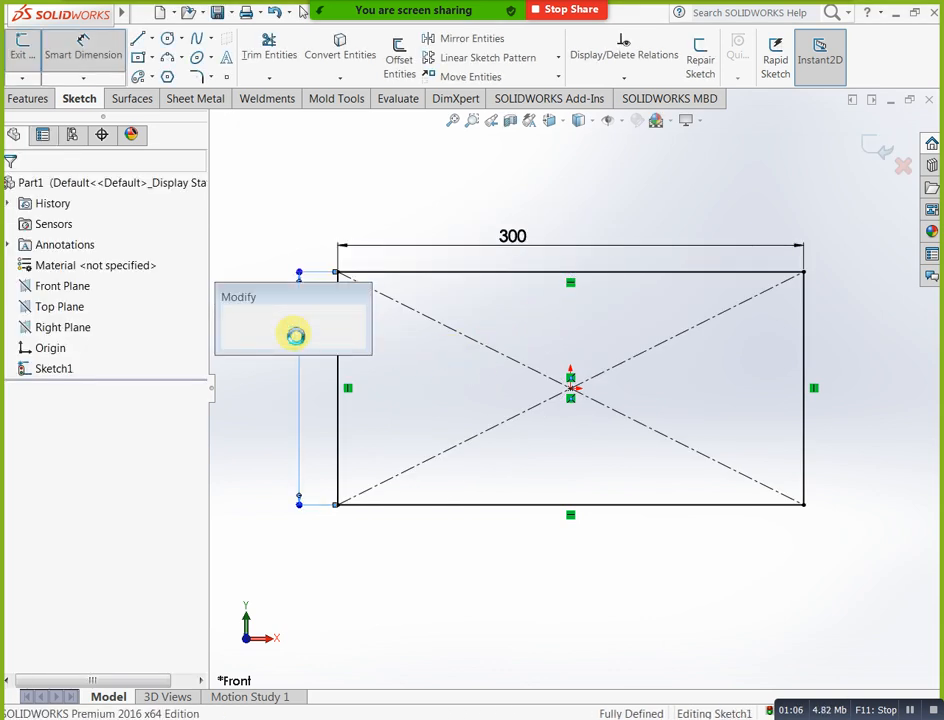
{"action": "type", "text": "300"}
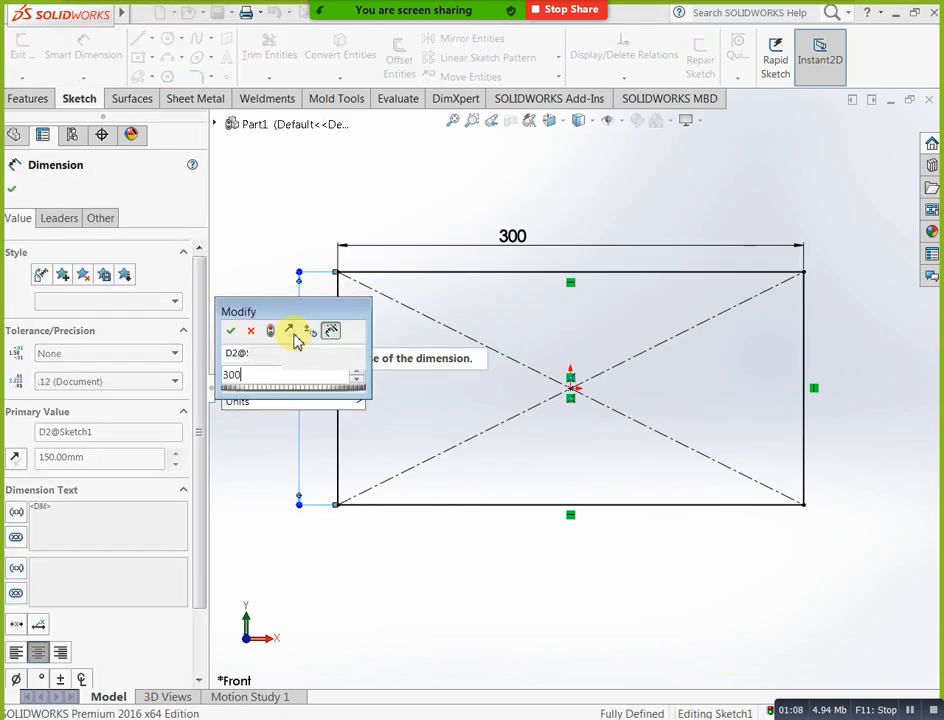
{"action": "key", "text": "Return"}
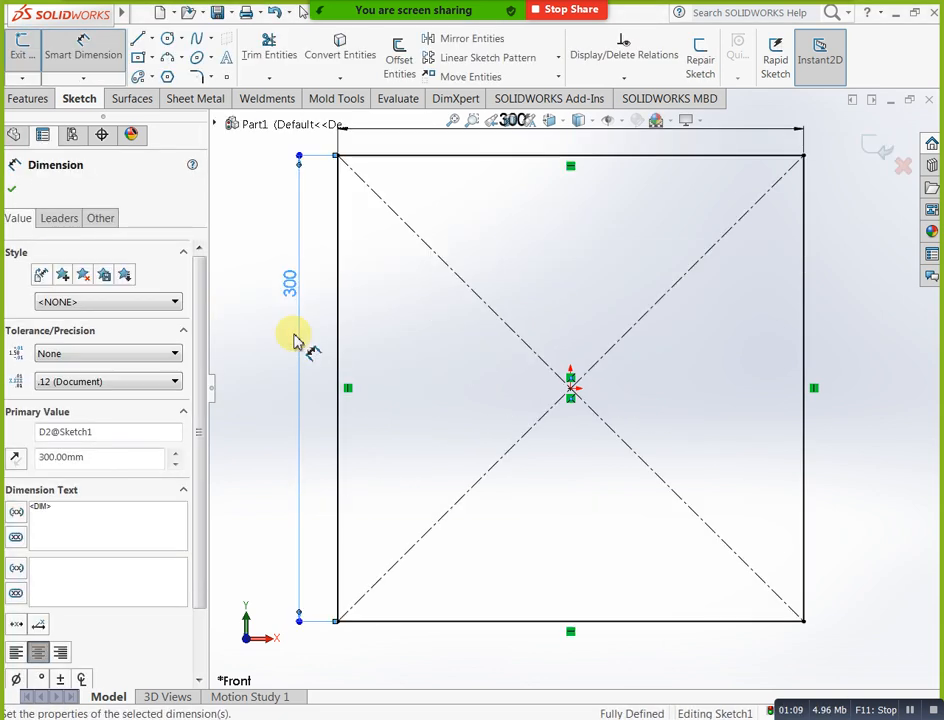
{"action": "left_click", "coordinate": [12, 188]}
{"action": "key", "text": "f"}
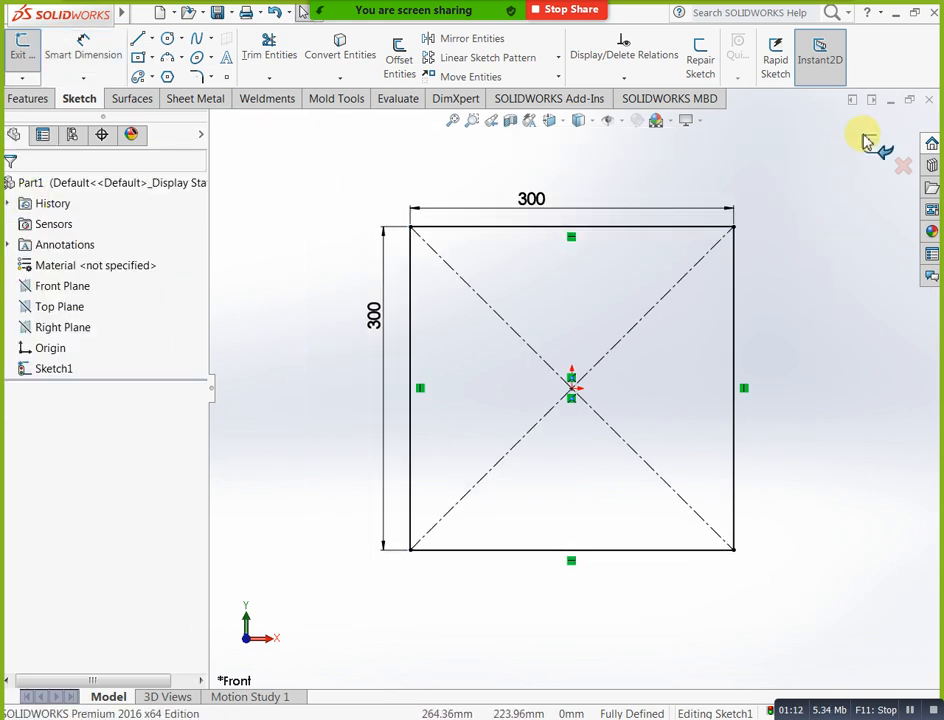
{"action": "left_click", "coordinate": [869, 143]}
Start a Base Flange from the square sketch and enable the K-FACTOR MM SAMPLE gauge table
{"action": "middle_click_drag", "start_coordinate": [839, 232], "coordinate": [801, 305]}
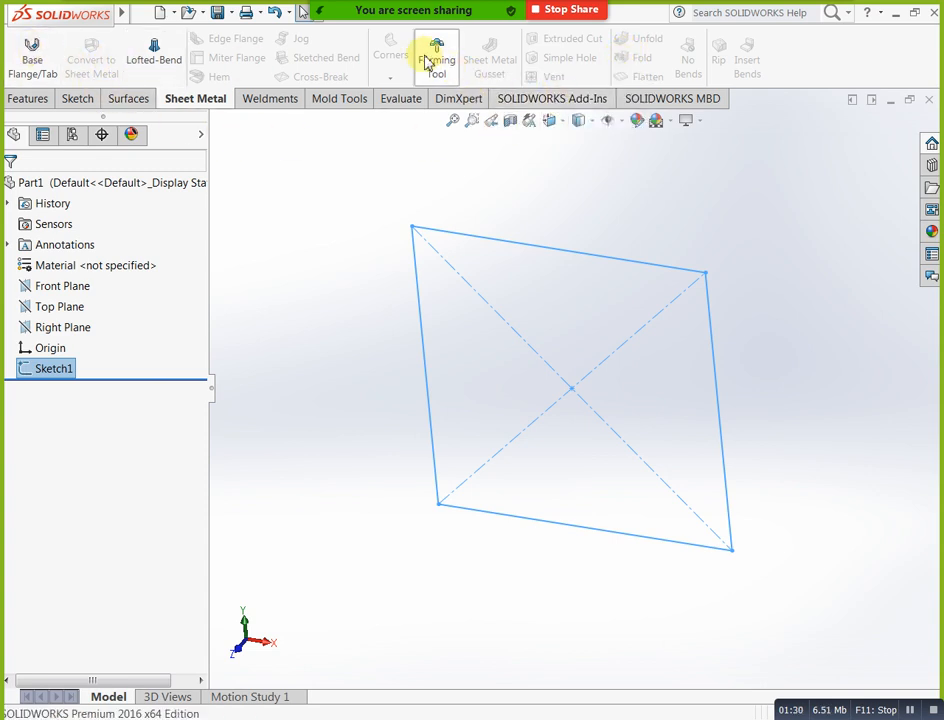
{"action": "left_click", "coordinate": [42, 80]}
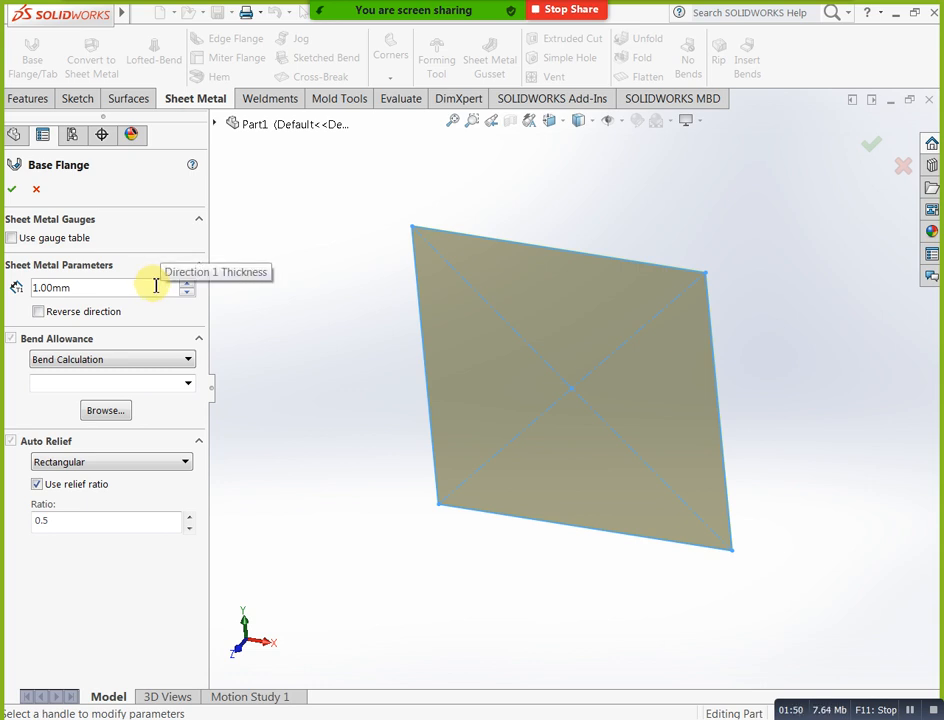
{"action": "left_click", "coordinate": [12, 238]}
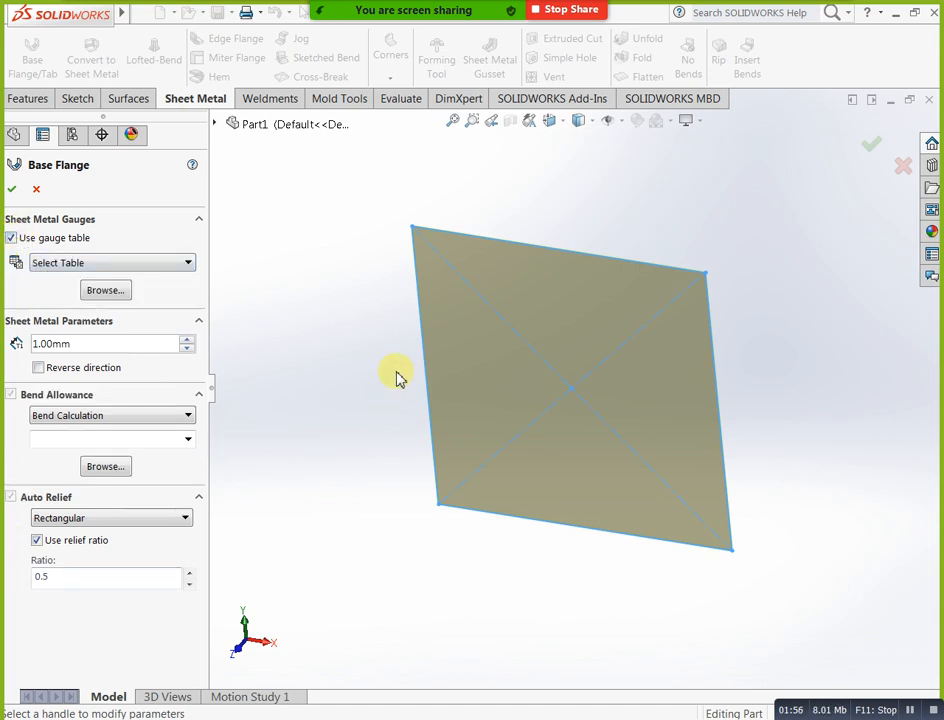
{"action": "left_click", "coordinate": [166, 265]}
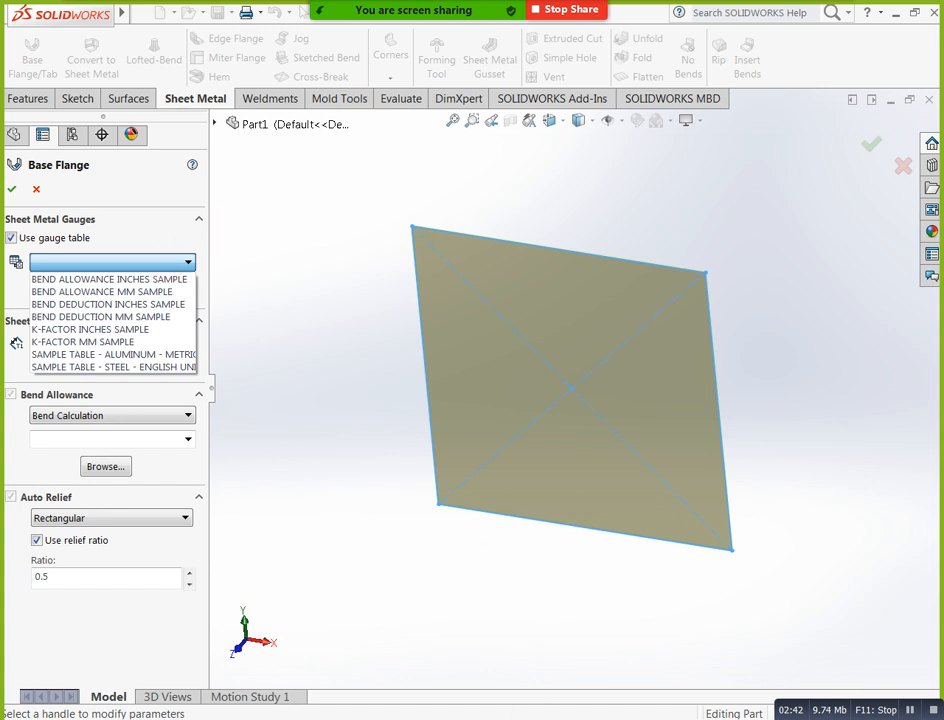
{"action": "left_click", "coordinate": [80, 342]}
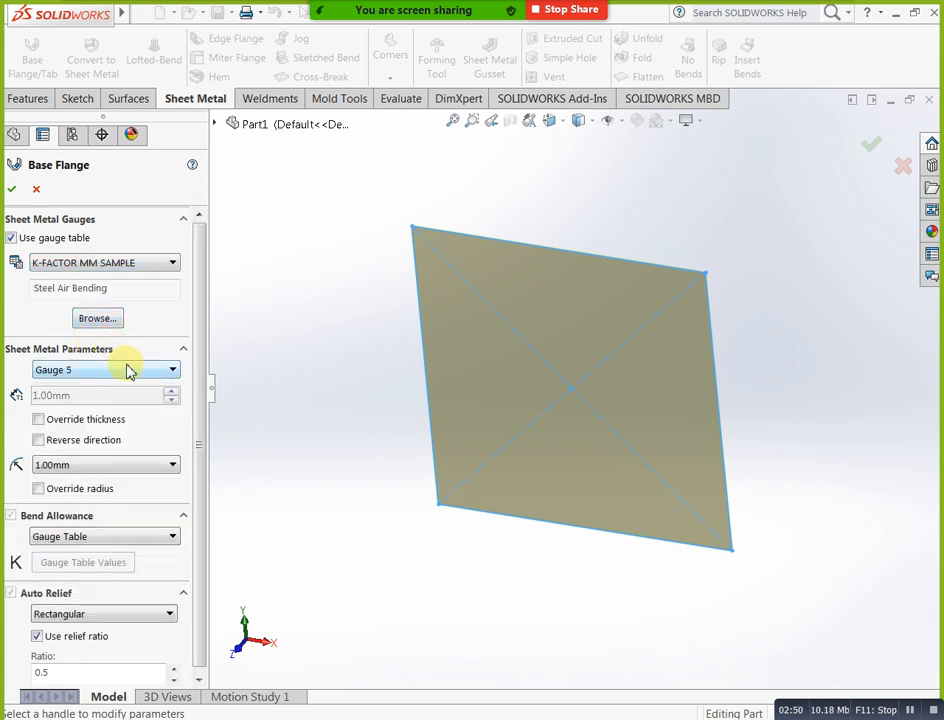
Try Gauge 4 and Gauge 5 for the base flange and settle on Gauge 4
{"action": "left_click", "coordinate": [126, 370]}
{"action": "left_click", "coordinate": [119, 398]}
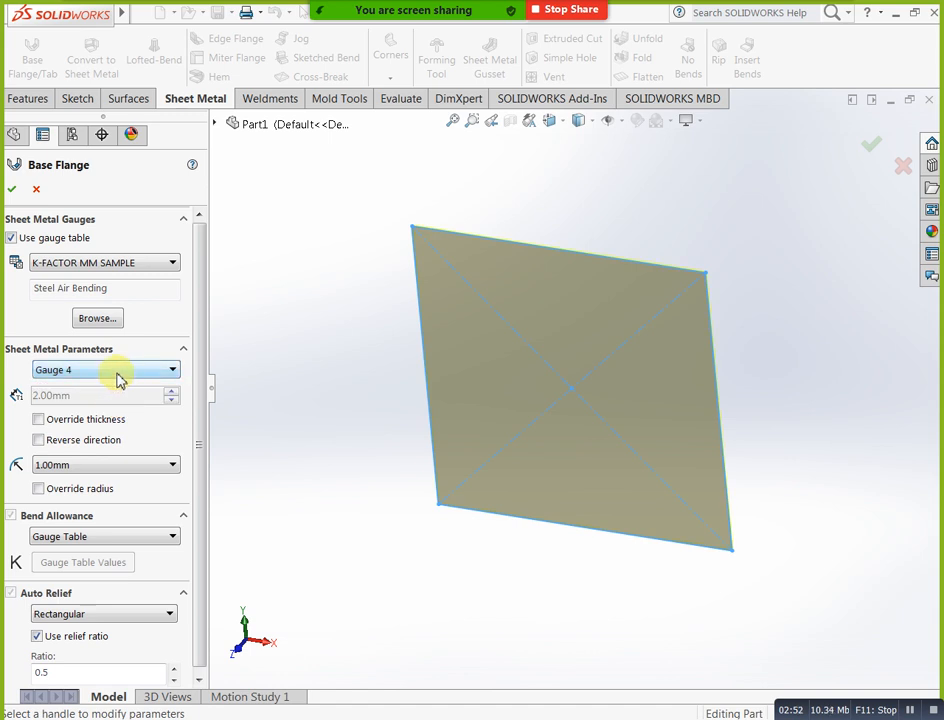
{"action": "left_click", "coordinate": [118, 372]}
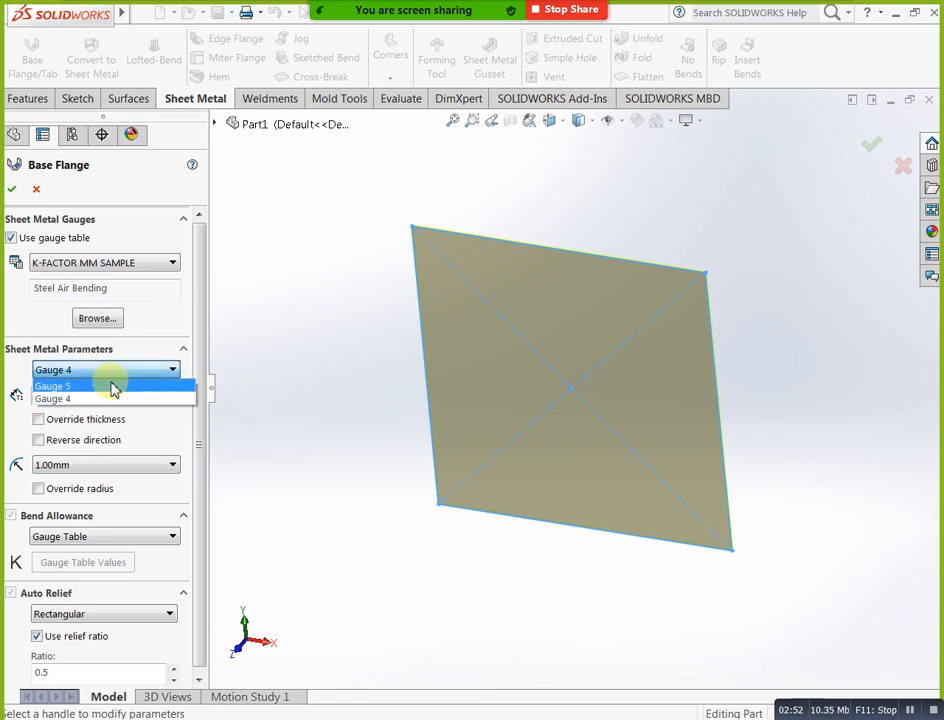
{"action": "left_click", "coordinate": [305, 333]}
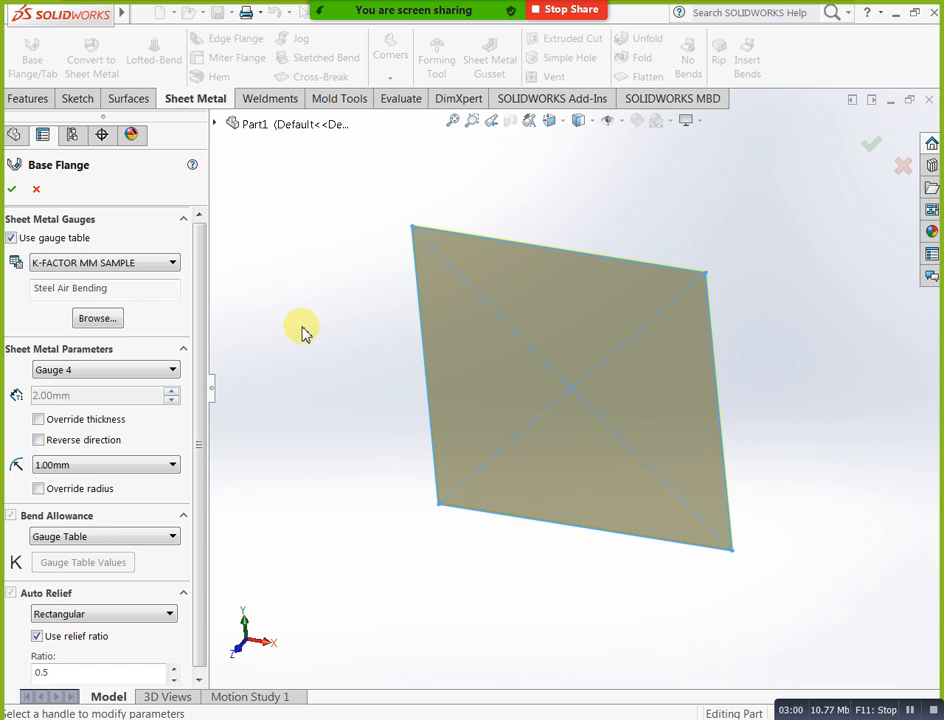
{"action": "left_click", "coordinate": [85, 372]}
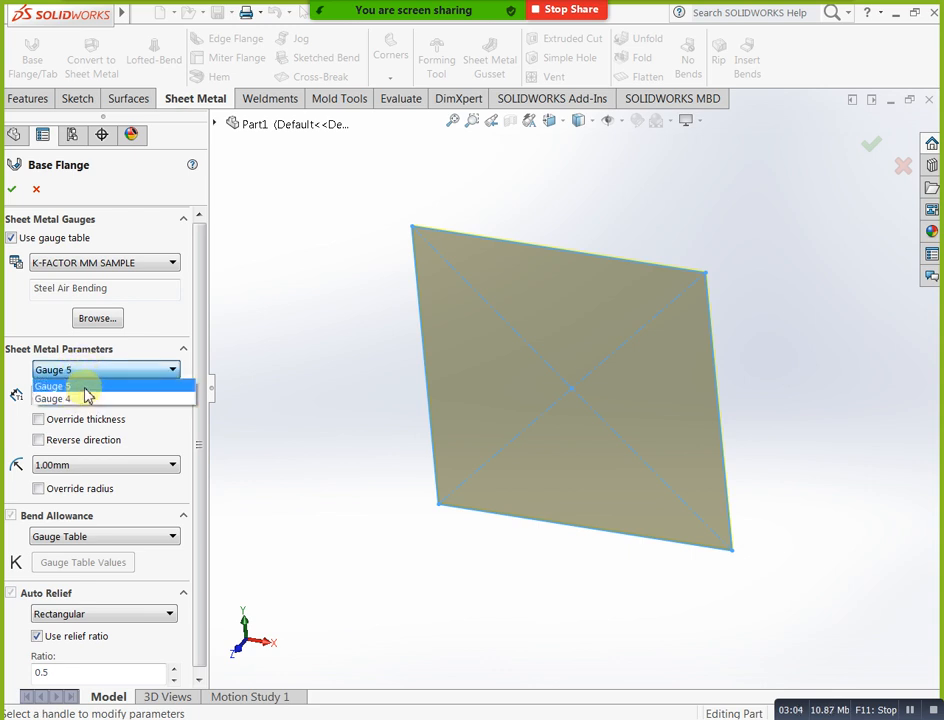
{"action": "left_click", "coordinate": [78, 381]}
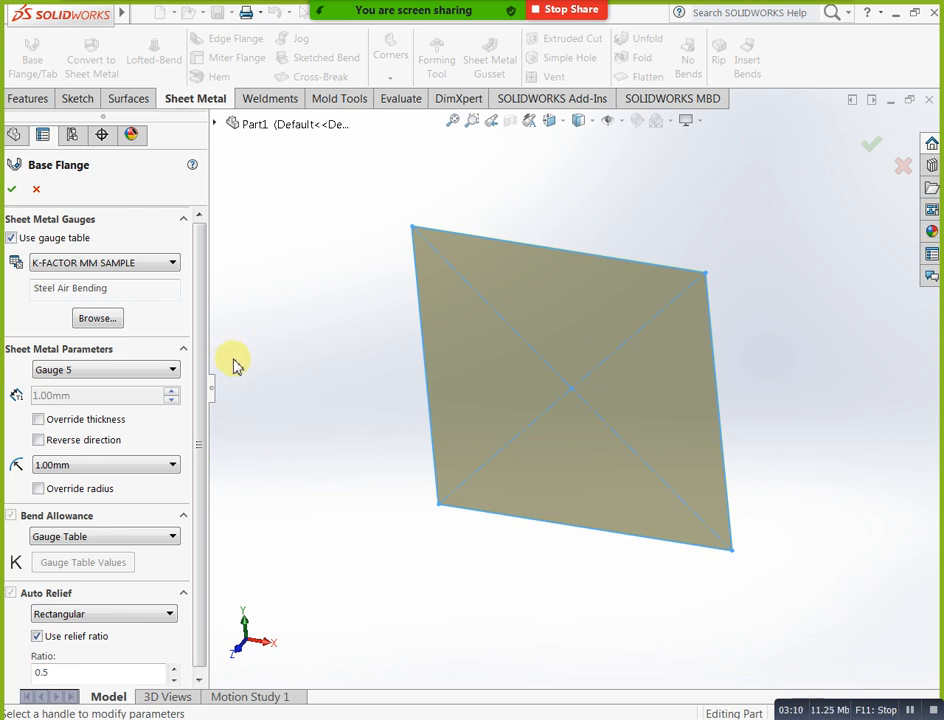
{"action": "left_click", "coordinate": [85, 372]}
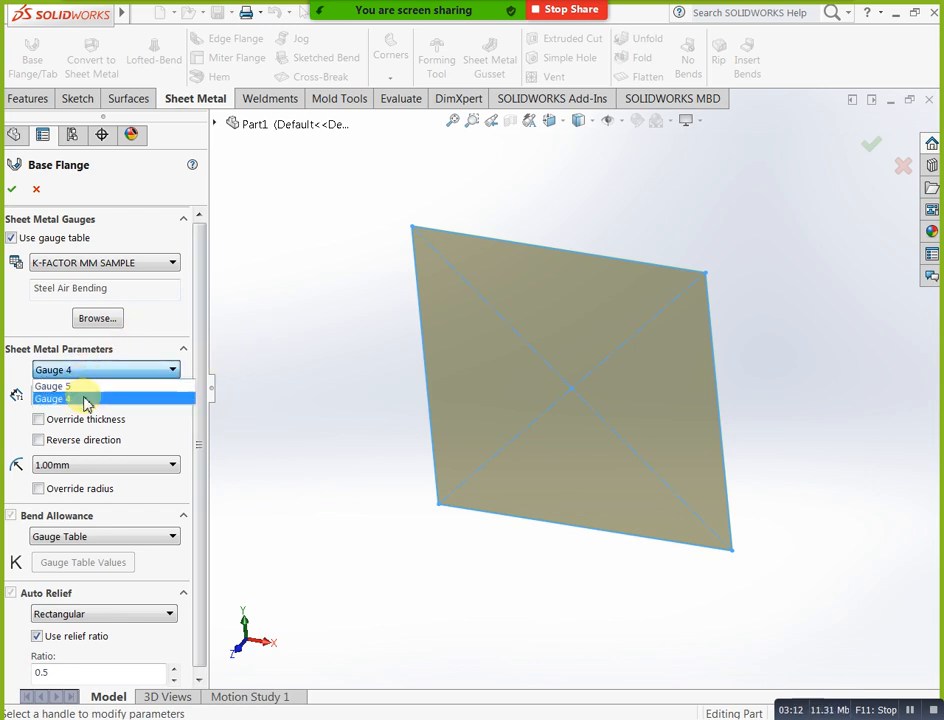
{"action": "left_click", "coordinate": [84, 398]}
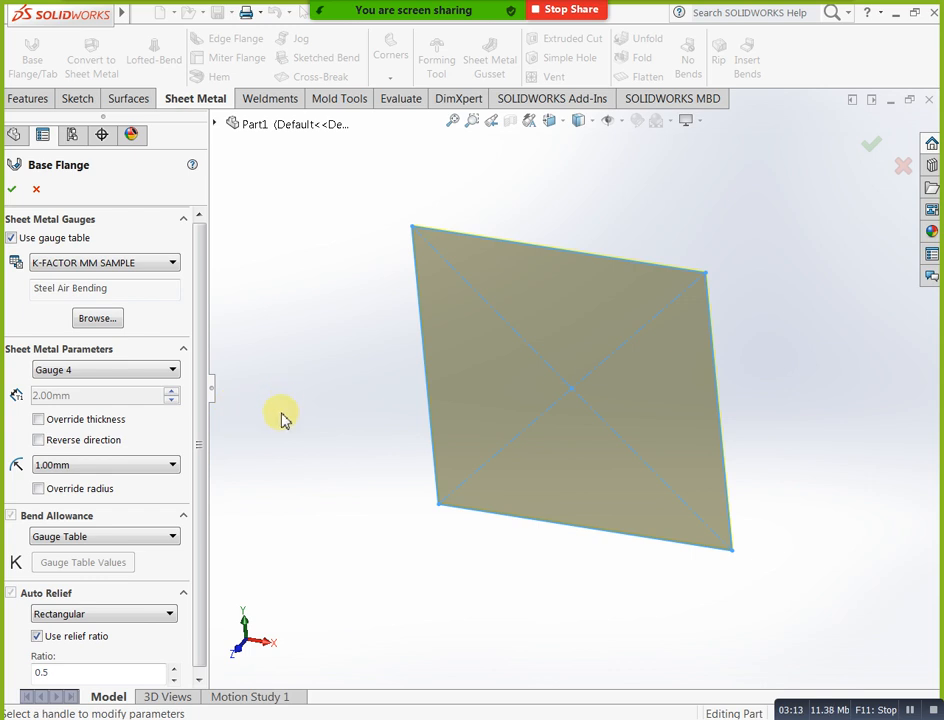
Set the bend radius to 2.00 mm, keep Gauge Table as the bend allowance, and create the base flange
{"action": "left_click", "coordinate": [126, 467]}
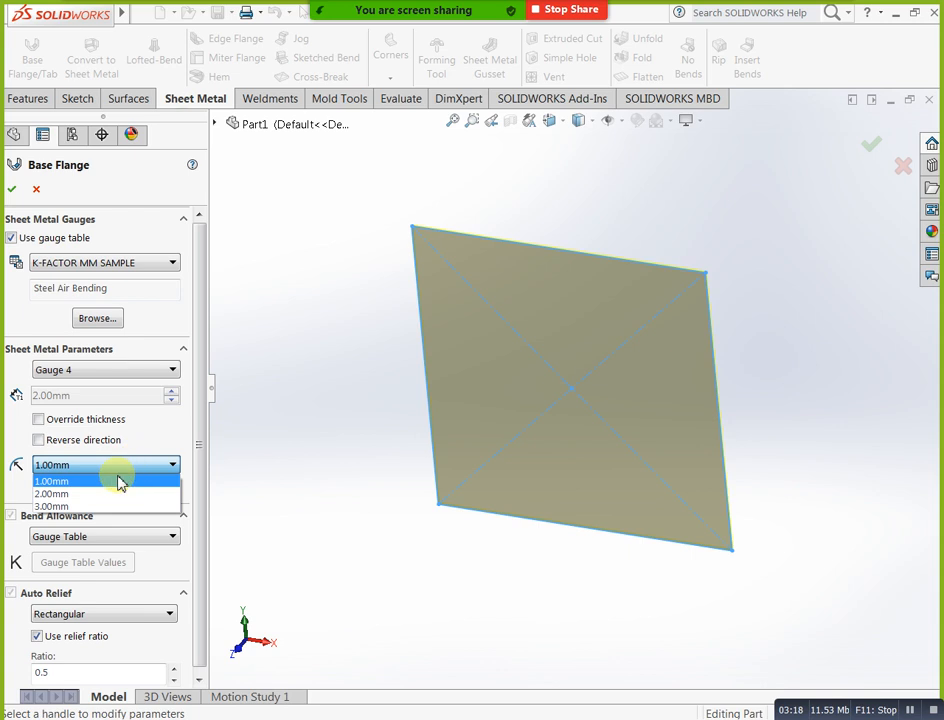
{"action": "left_click", "coordinate": [92, 494]}
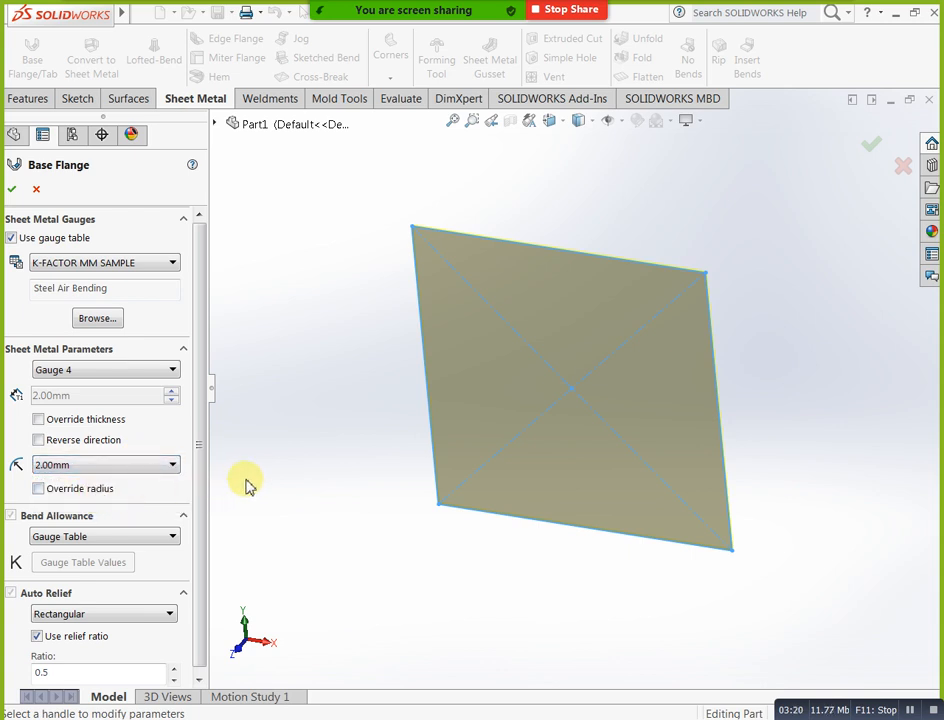
{"action": "left_click", "coordinate": [145, 538]}
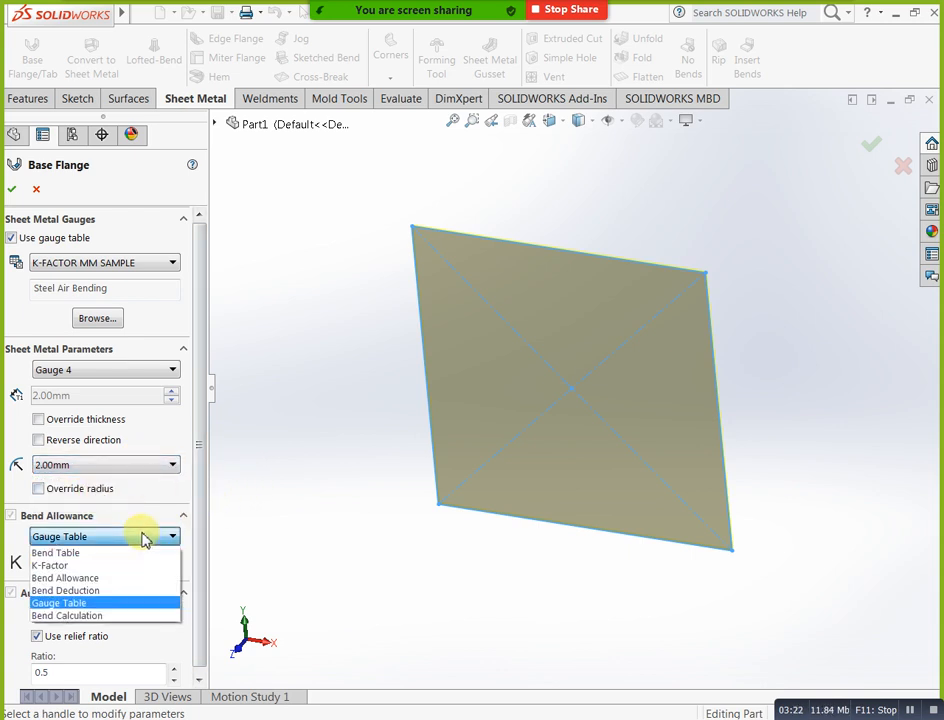
{"action": "left_click", "coordinate": [143, 537]}
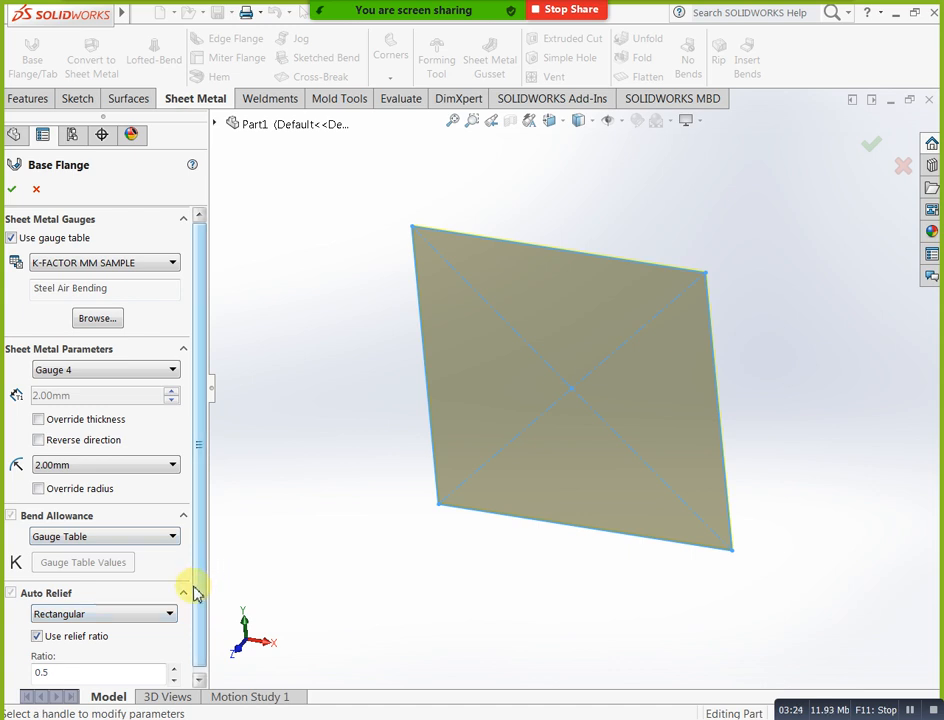
{"action": "scroll", "coordinate": [201, 610], "scroll_direction": "down", "scroll_amount": 1}
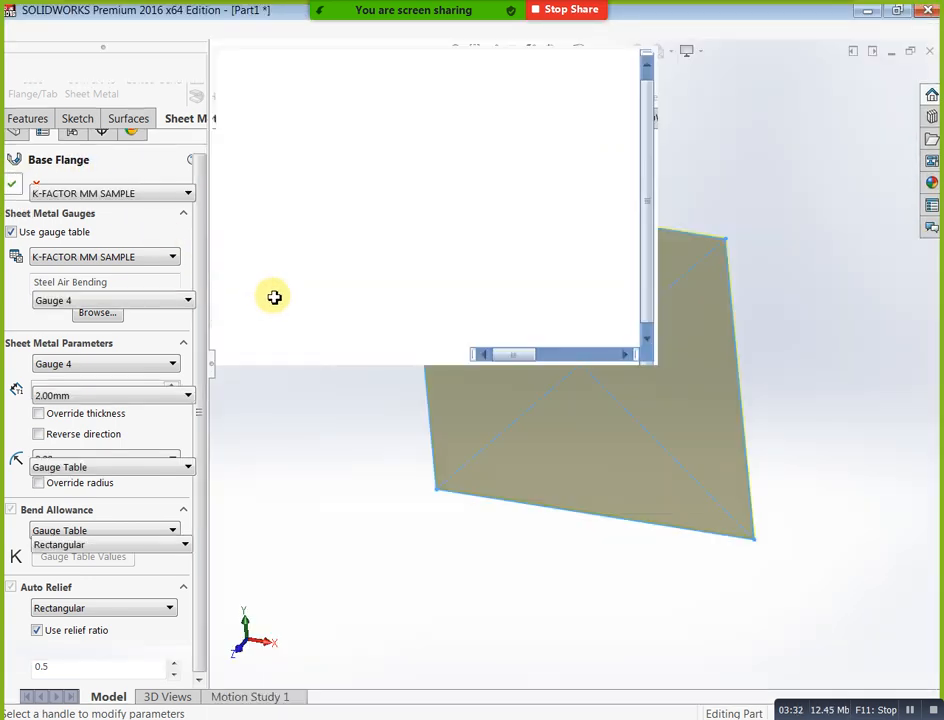
{"action": "left_click", "coordinate": [276, 300]}
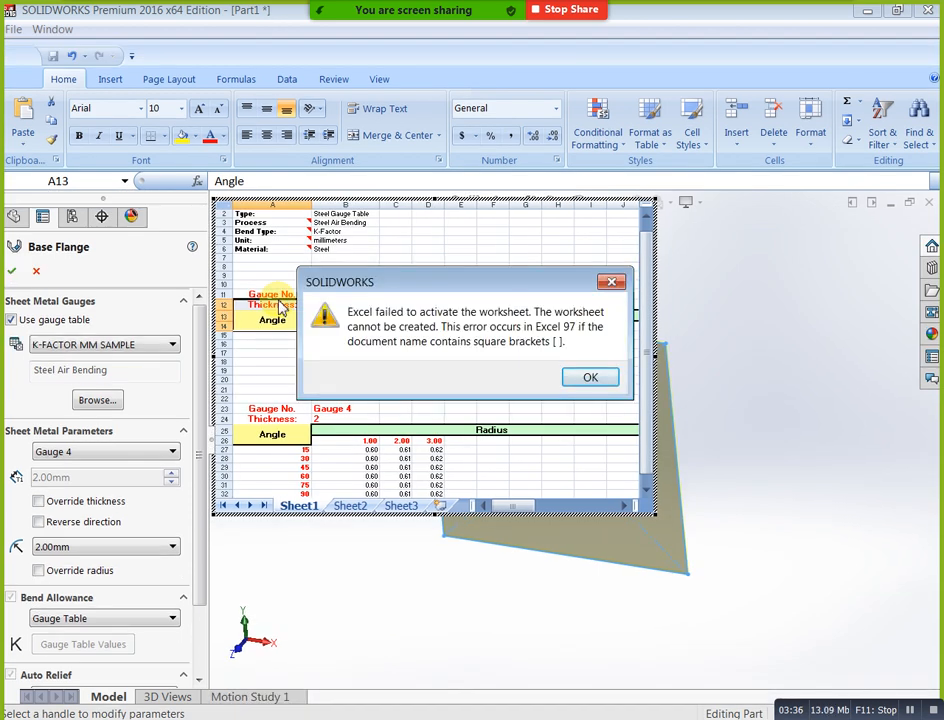
{"action": "left_click", "coordinate": [577, 379]}
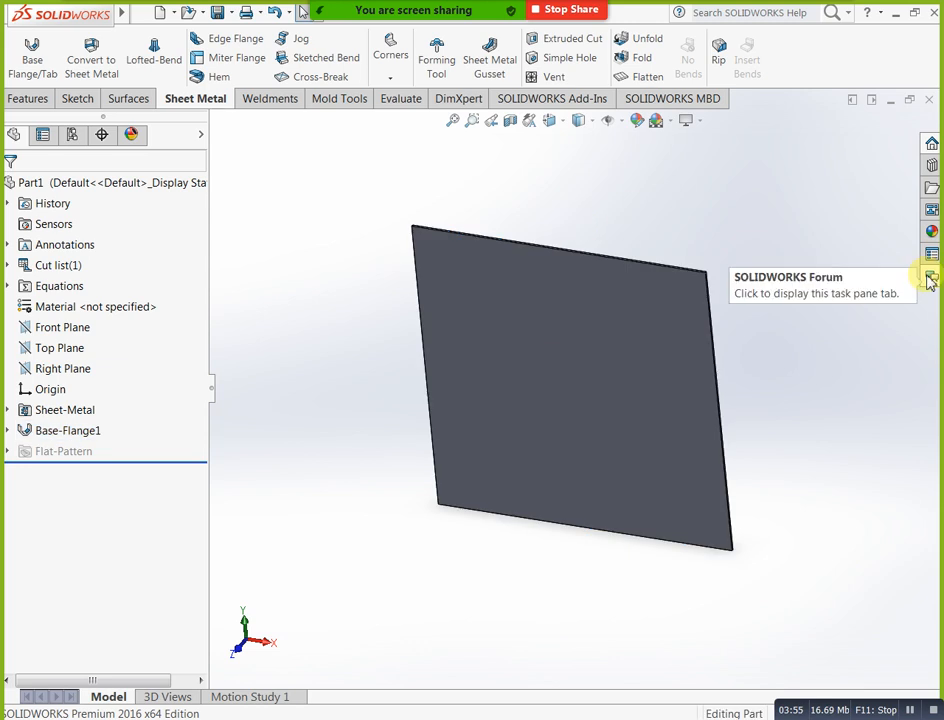
Start a 90° edge flange on one side edge of the plate, placed upward at about 117 mm
{"action": "middle_click_drag", "start_coordinate": [850, 344], "coordinate": [634, 388]}
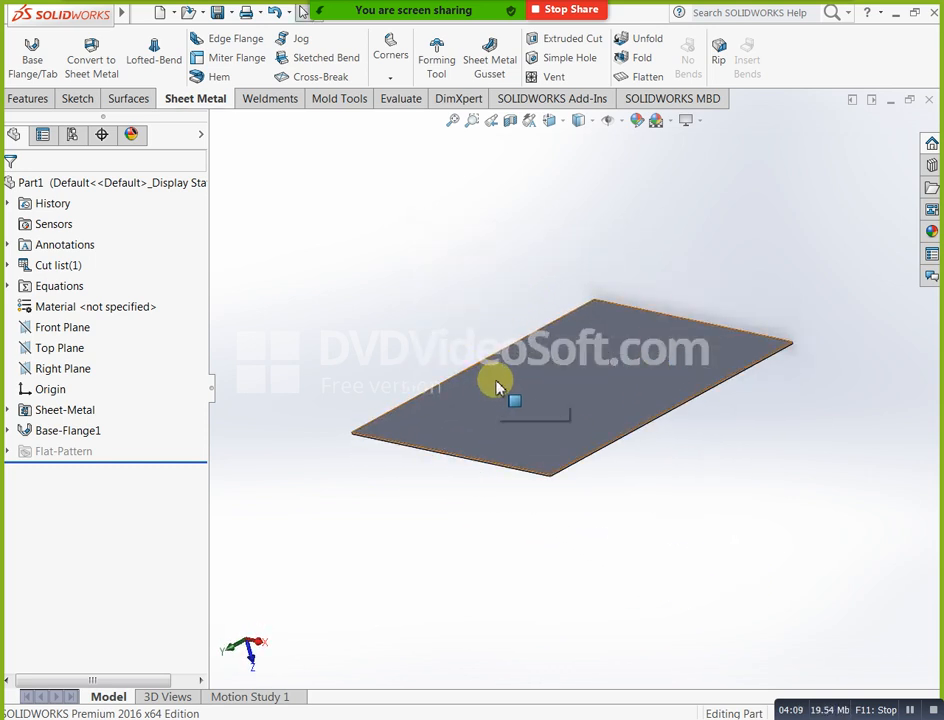
{"action": "middle_click_drag", "start_coordinate": [461, 472], "coordinate": [681, 440]}
{"action": "scroll", "coordinate": [712, 436], "scroll_direction": "down", "scroll_amount": 3}
{"action": "scroll", "coordinate": [681, 444], "scroll_direction": "up", "scroll_amount": 3}
{"action": "middle_click_drag", "start_coordinate": [546, 520], "coordinate": [570, 343]}
{"action": "scroll", "coordinate": [570, 343], "scroll_direction": "down", "scroll_amount": 2}
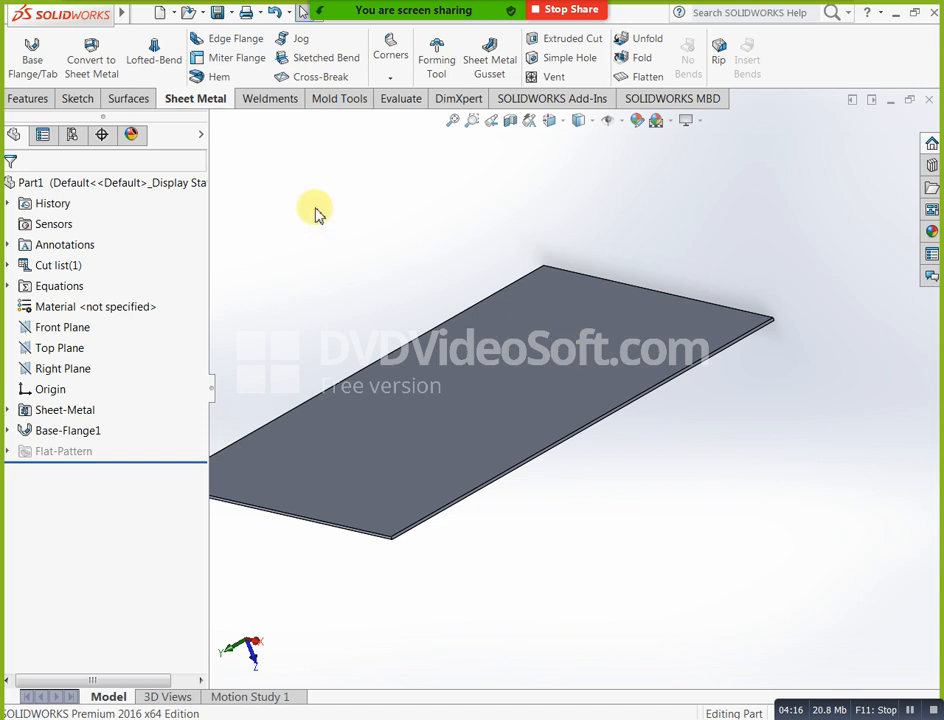
{"action": "left_click", "coordinate": [236, 50]}
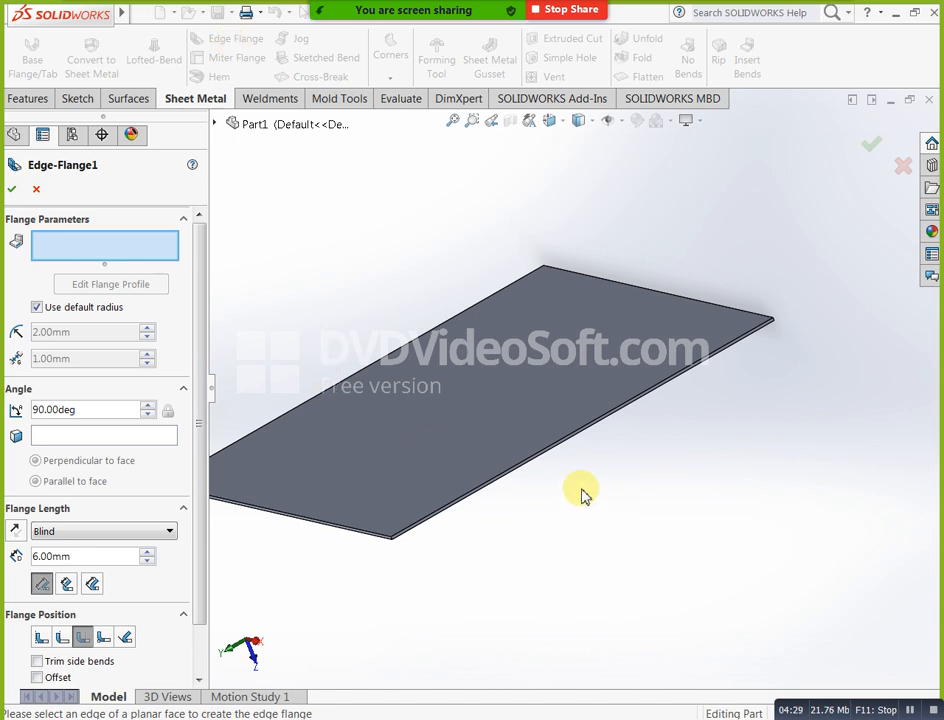
{"action": "left_click", "coordinate": [575, 435]}
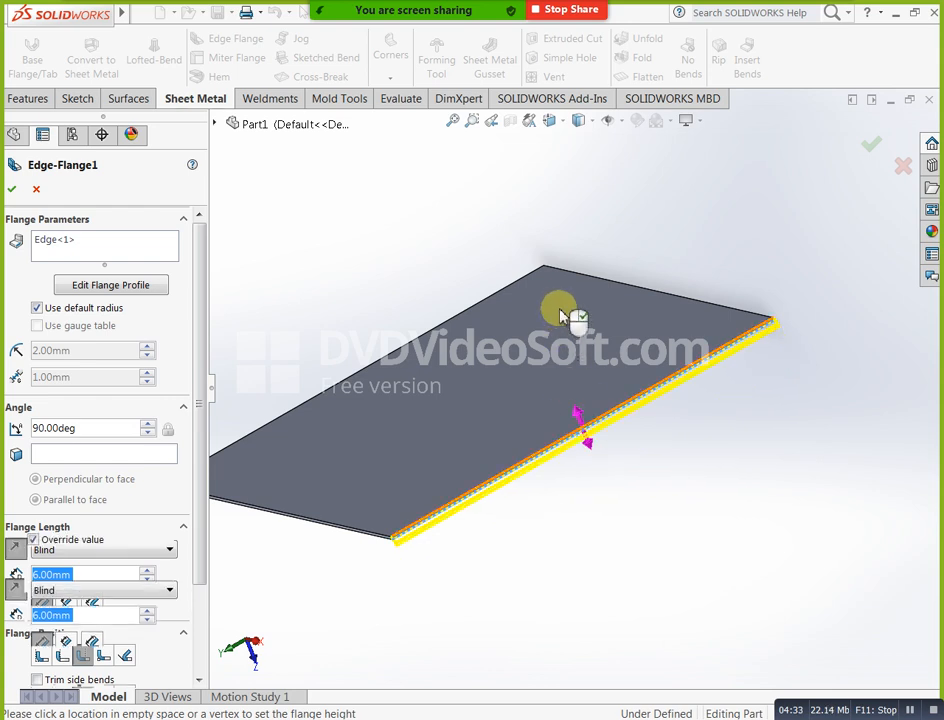
{"action": "left_click", "coordinate": [552, 254]}
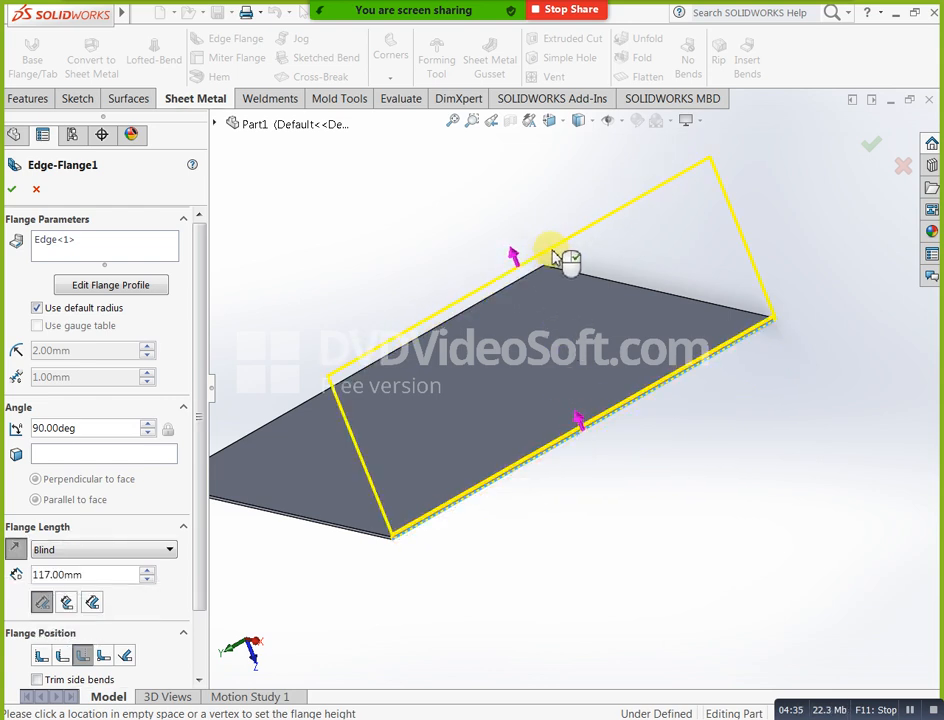
{"action": "middle_click_drag", "start_coordinate": [552, 270], "coordinate": [617, 249]}
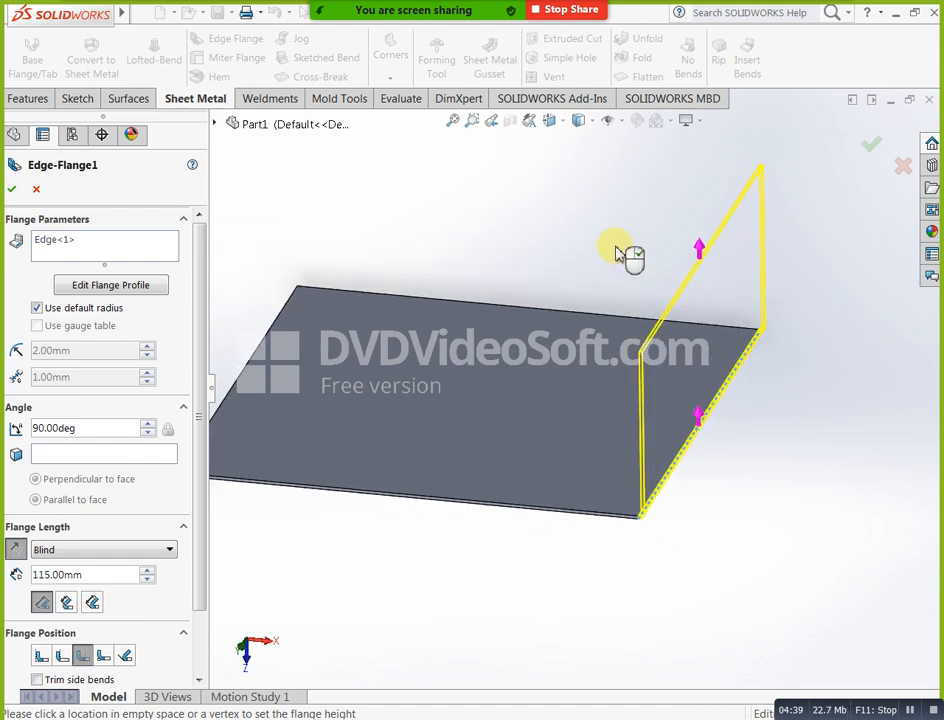
{"action": "left_click", "coordinate": [547, 279]}
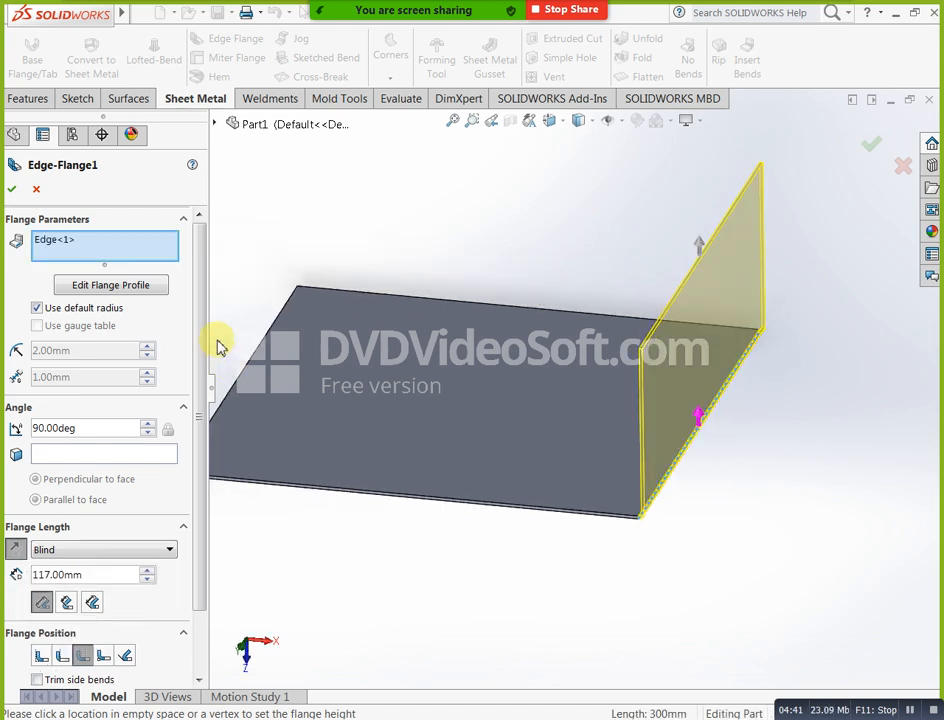
Try a flange length of 100 mm and settle on 30 mm
{"action": "left_click_drag", "start_coordinate": [203, 307], "coordinate": [204, 385]}
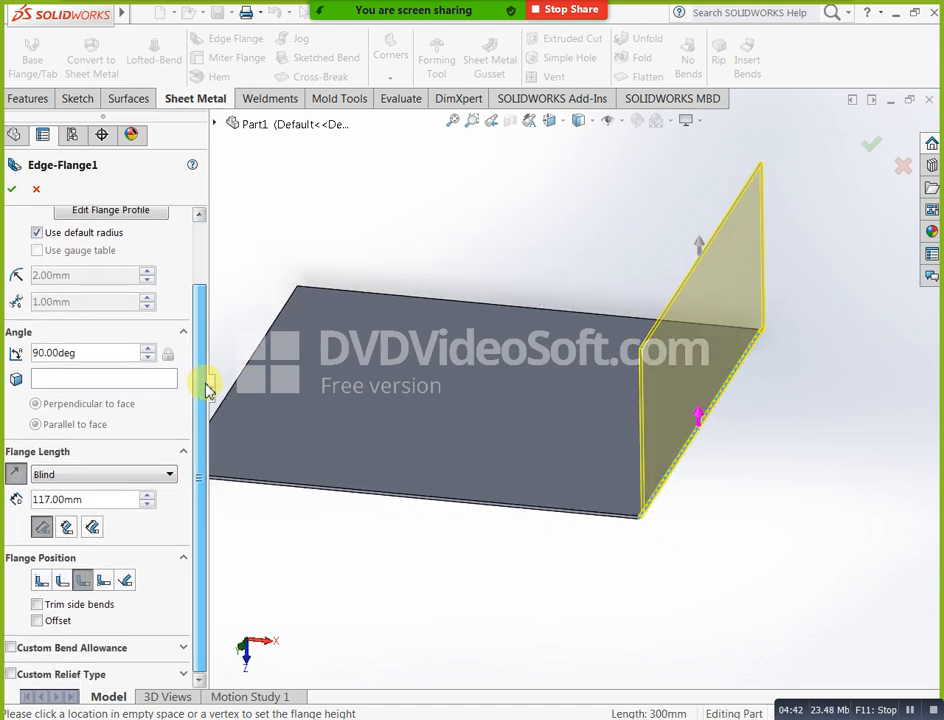
{"action": "double_click", "coordinate": [119, 504]}
{"action": "type", "text": "100"}
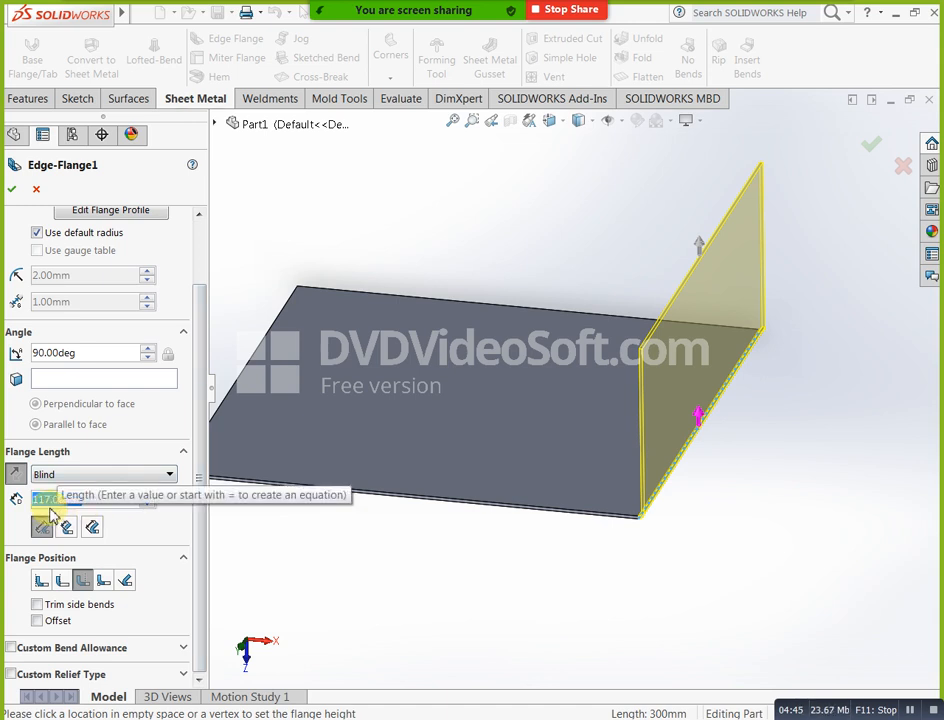
{"action": "key", "text": "Return"}
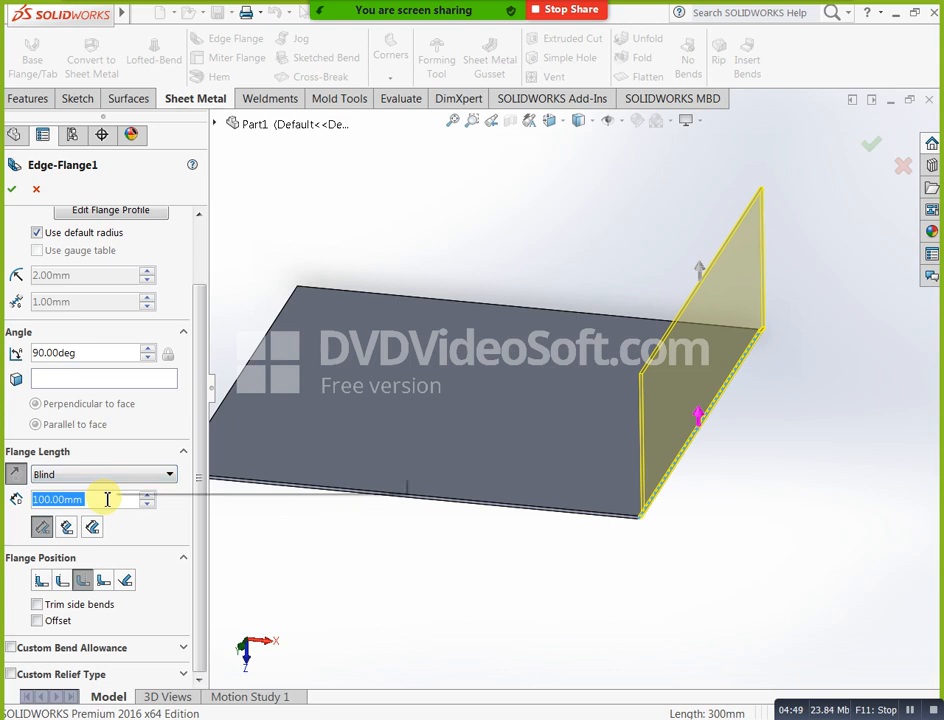
{"action": "type", "text": "30"}
{"action": "key", "text": "Return"}
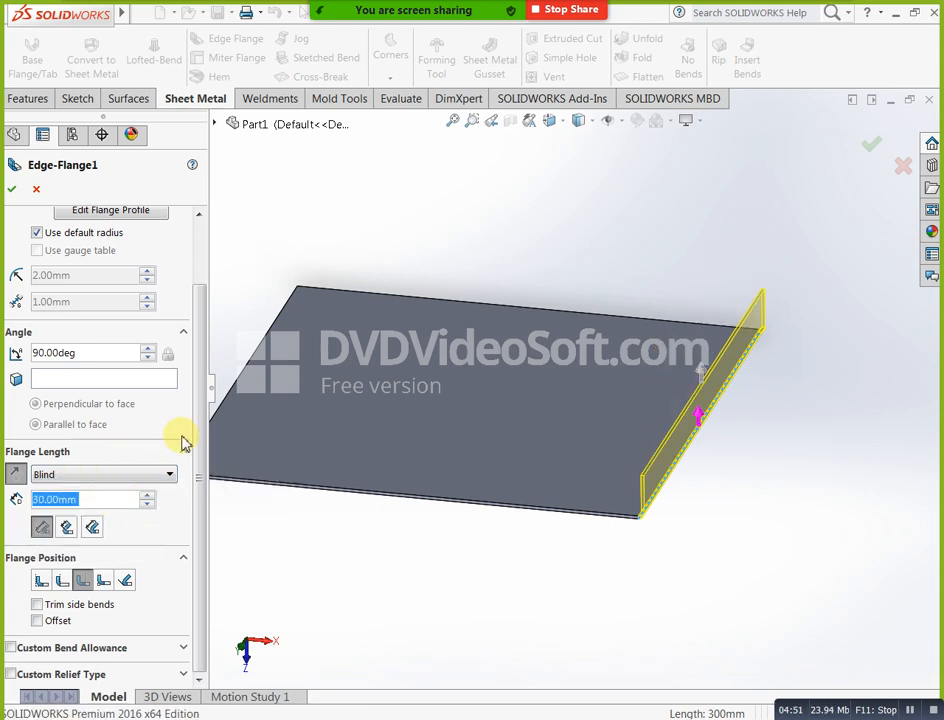
Change the flange position to Material Inside and create the edge flange
{"action": "middle_click_drag", "start_coordinate": [690, 546], "coordinate": [727, 535]}
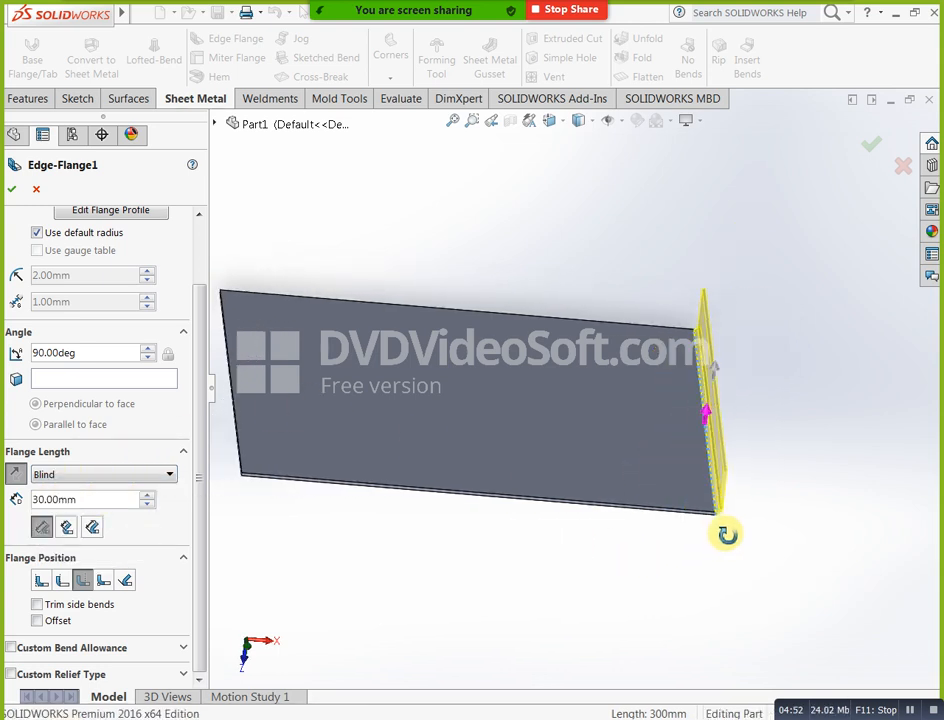
{"action": "scroll", "coordinate": [745, 525], "scroll_direction": "down", "scroll_amount": 5}
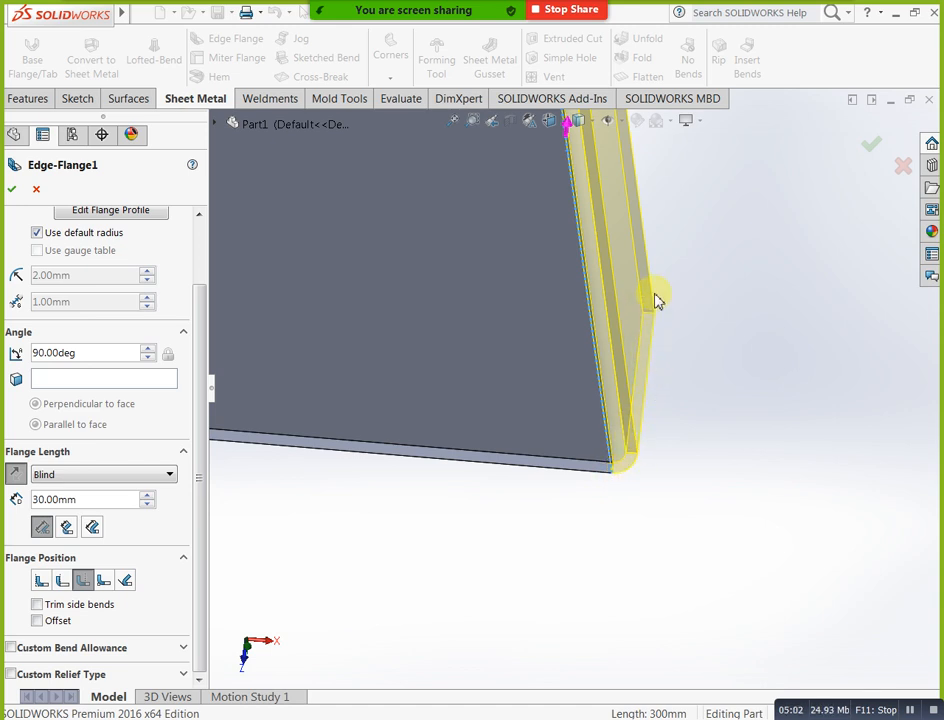
{"action": "left_click", "coordinate": [46, 581]}
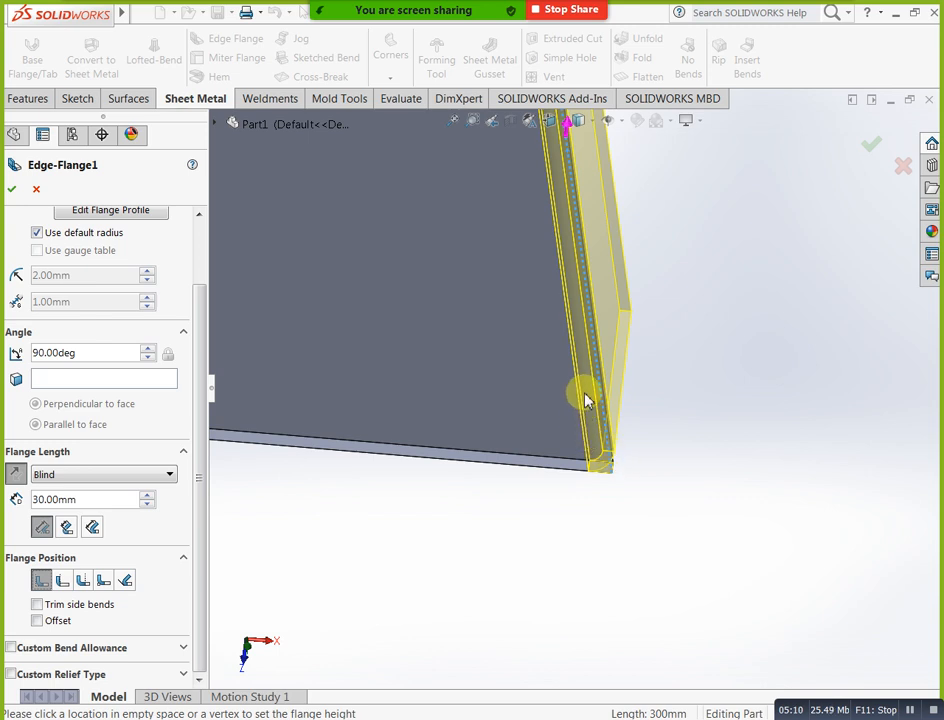
{"action": "middle_click_drag", "start_coordinate": [700, 525], "coordinate": [675, 493]}
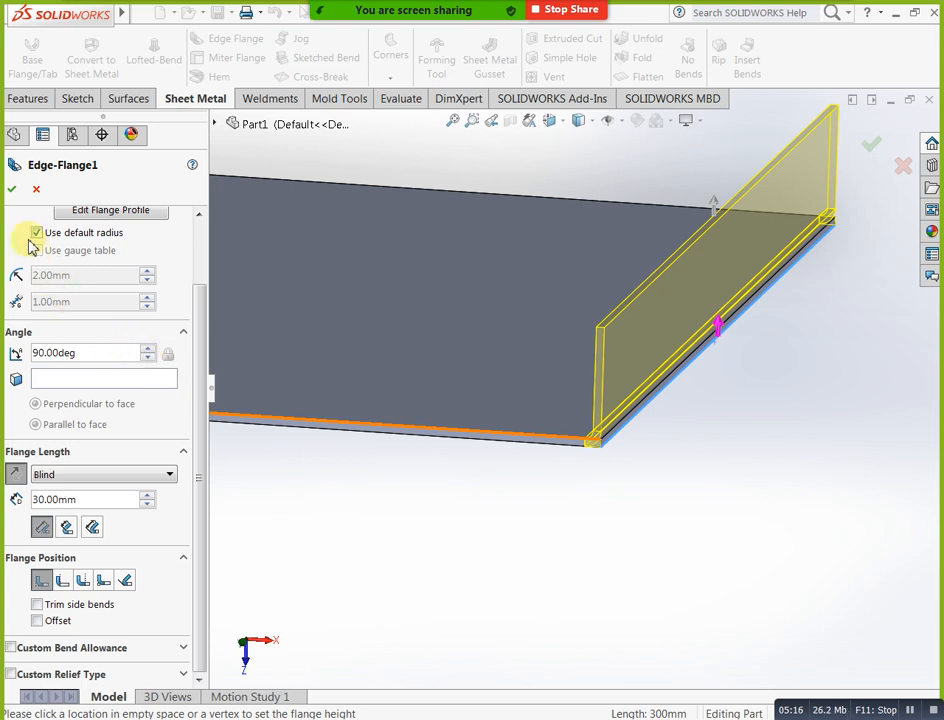
{"action": "left_click", "coordinate": [12, 192]}
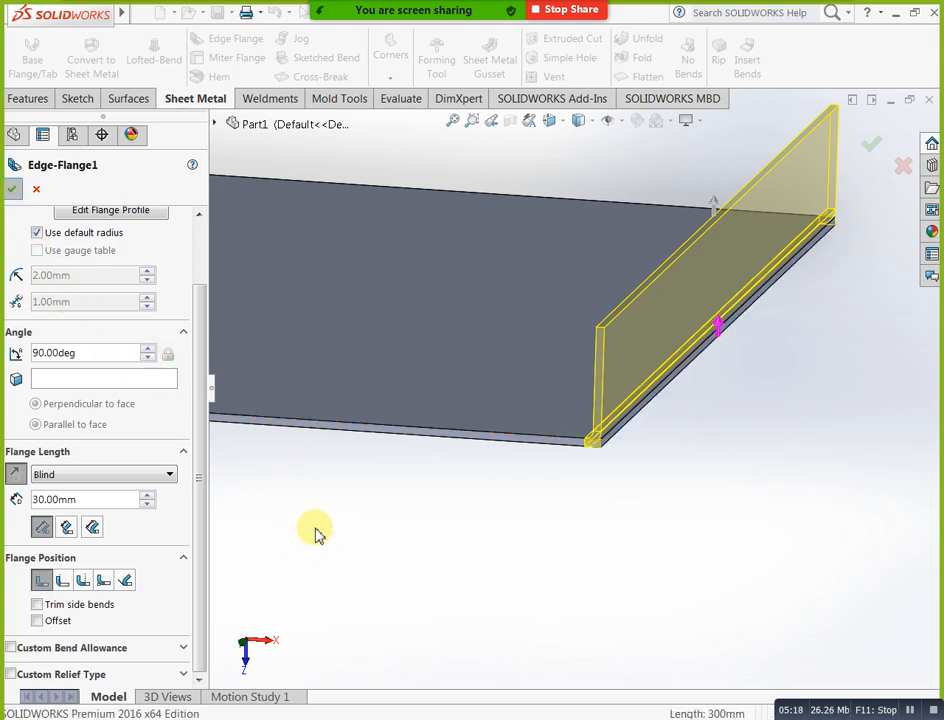
Start a second edge flange about 112 mm long on the plate's opposite edge, flipping its direction and restoring it
{"action": "middle_click_drag", "start_coordinate": [316, 525], "coordinate": [419, 556]}
{"action": "scroll", "coordinate": [425, 554], "scroll_direction": "up", "scroll_amount": 6}
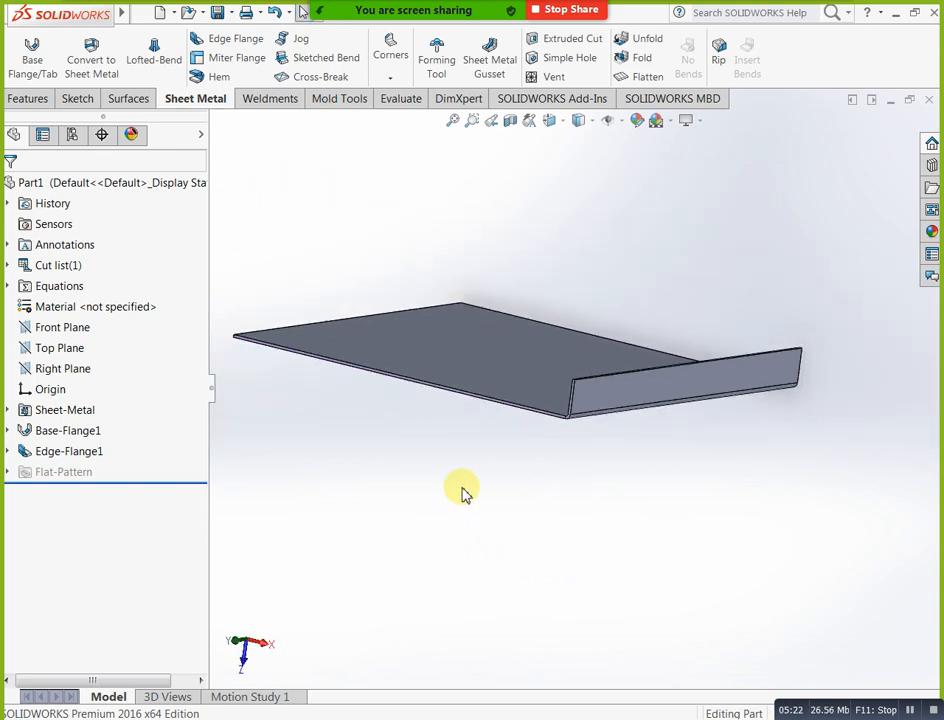
{"action": "middle_click_drag", "start_coordinate": [462, 487], "coordinate": [493, 362]}
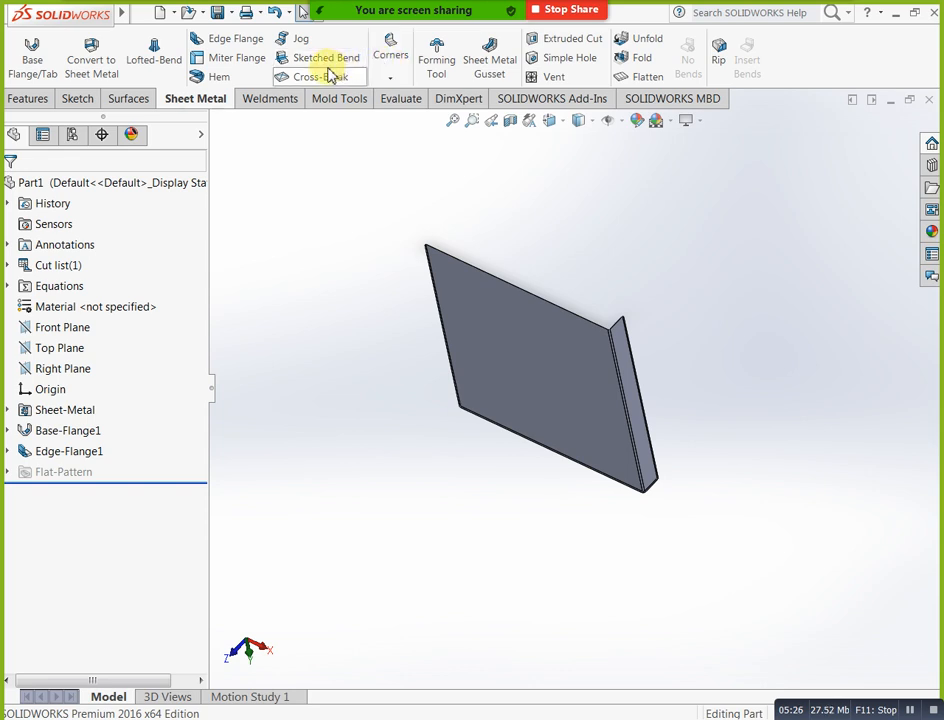
{"action": "left_click", "coordinate": [228, 40]}
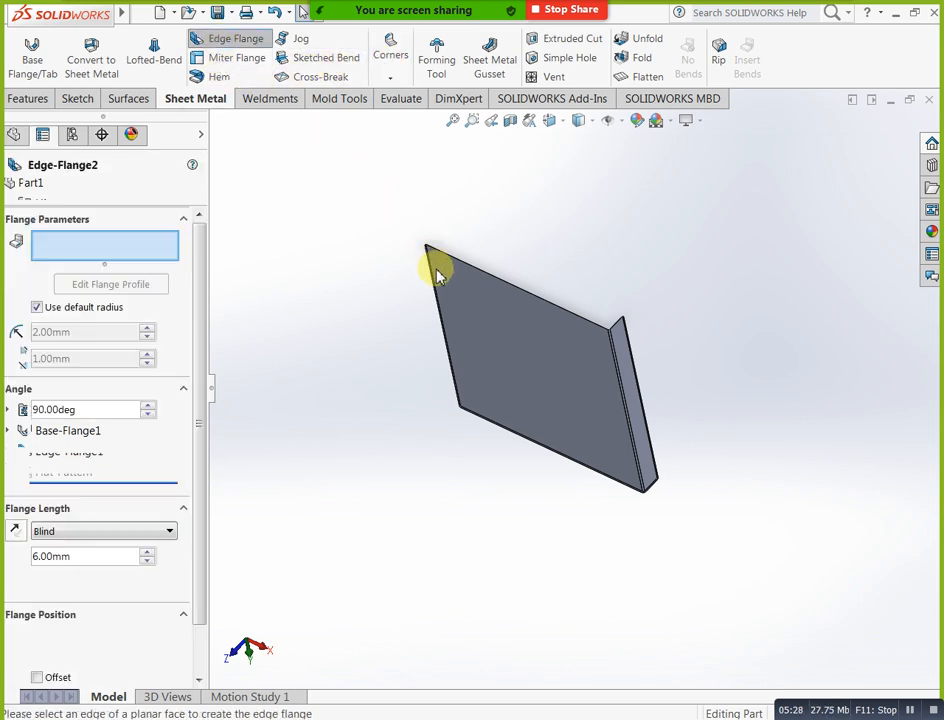
{"action": "left_click", "coordinate": [436, 305]}
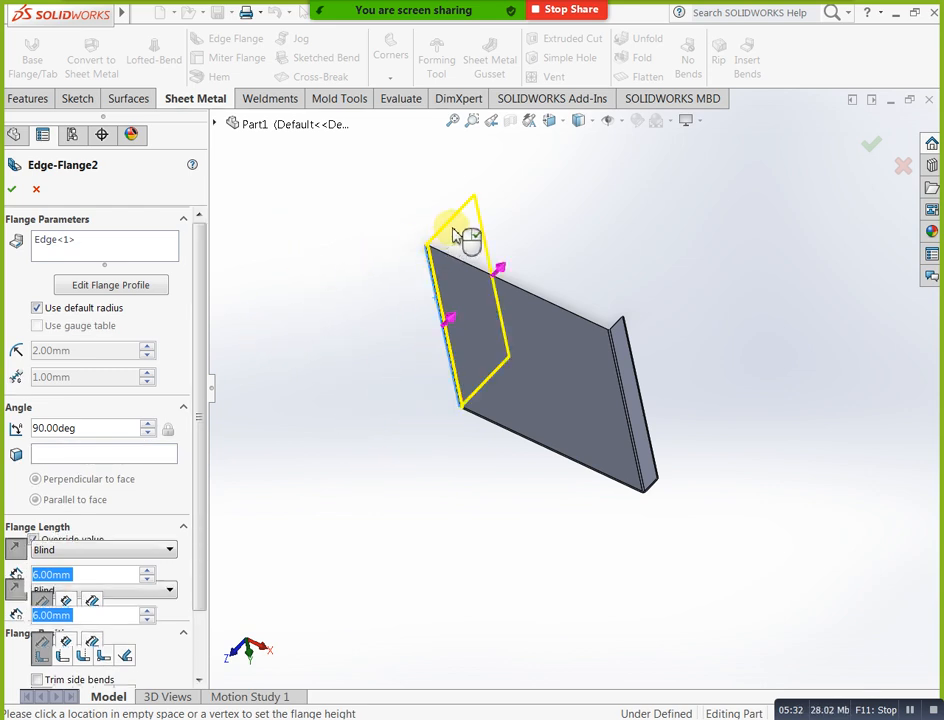
{"action": "left_click", "coordinate": [465, 236]}
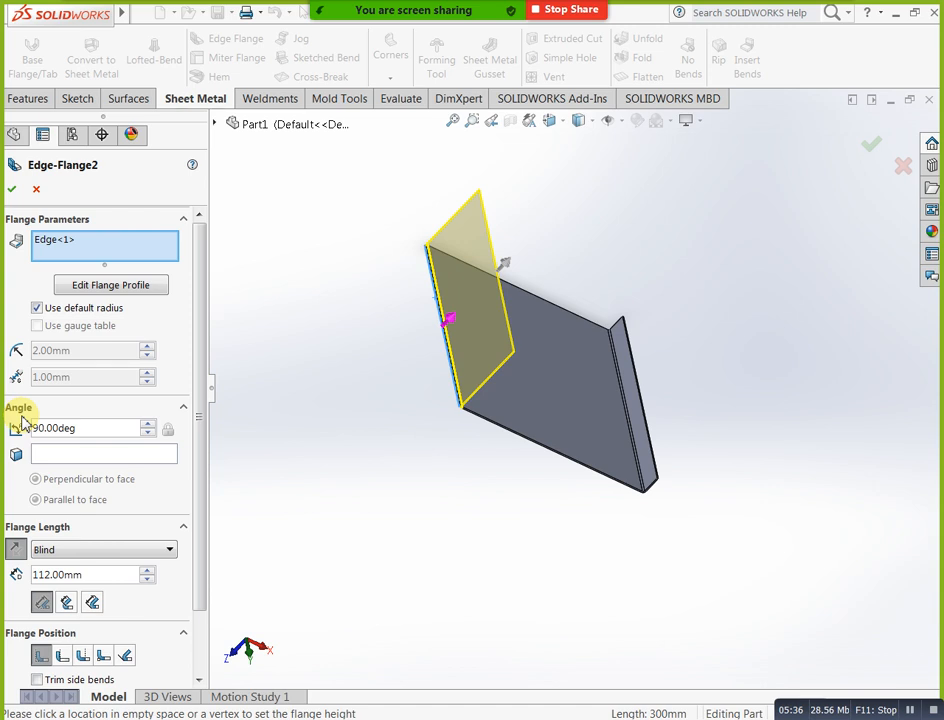
{"action": "left_click", "coordinate": [17, 549]}
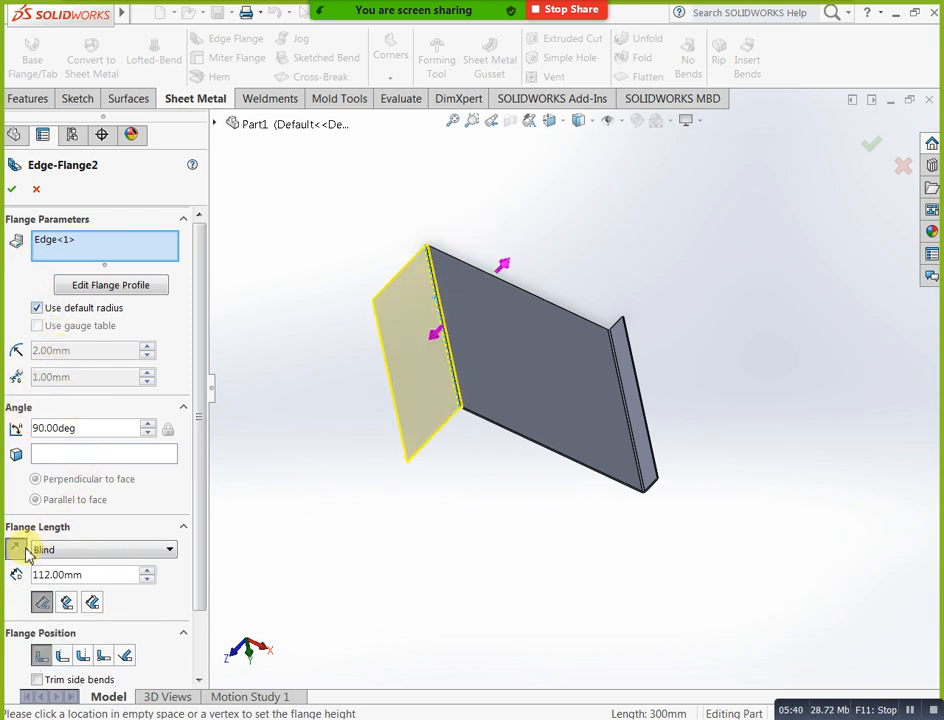
{"action": "left_click", "coordinate": [26, 552]}
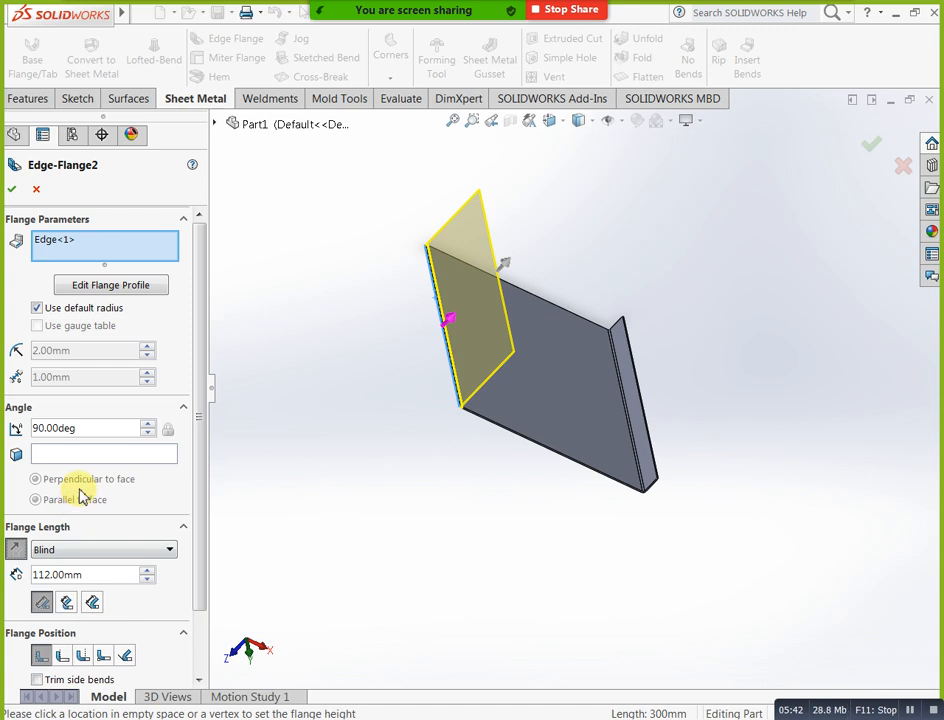
Set the second edge flange's length to 30 mm and create it
{"action": "left_click_drag", "start_coordinate": [100, 574], "coordinate": [22, 596]}
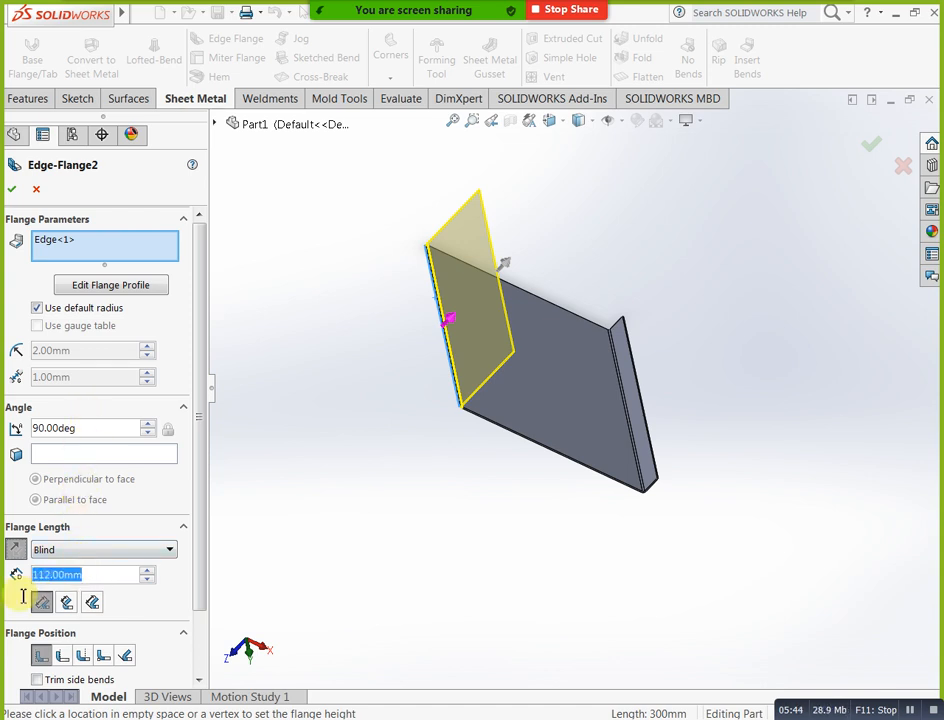
{"action": "type", "text": "30"}
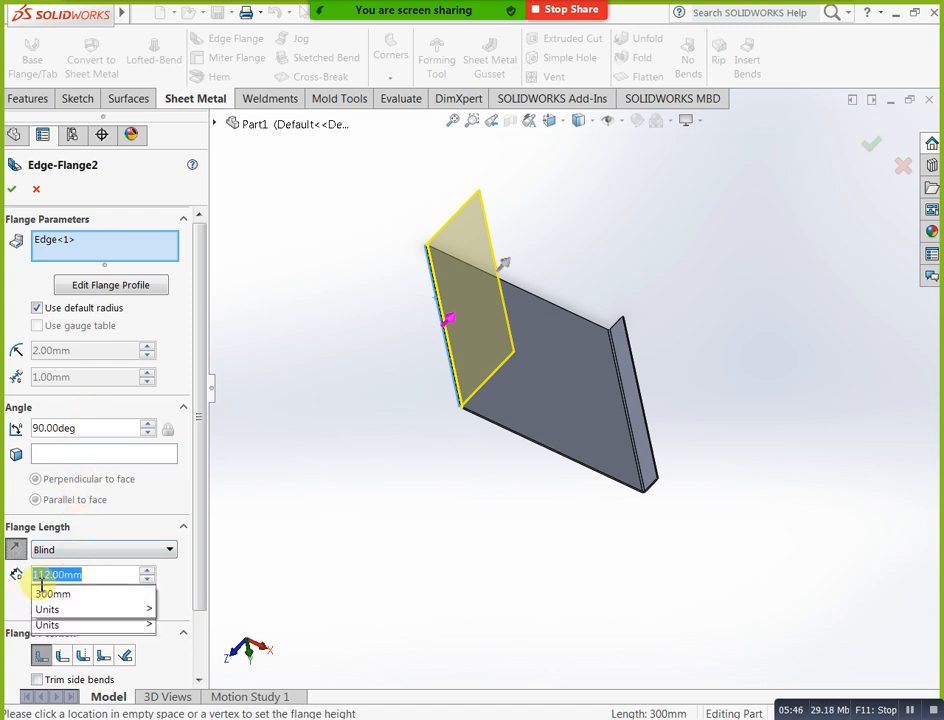
{"action": "key", "text": "Return"}
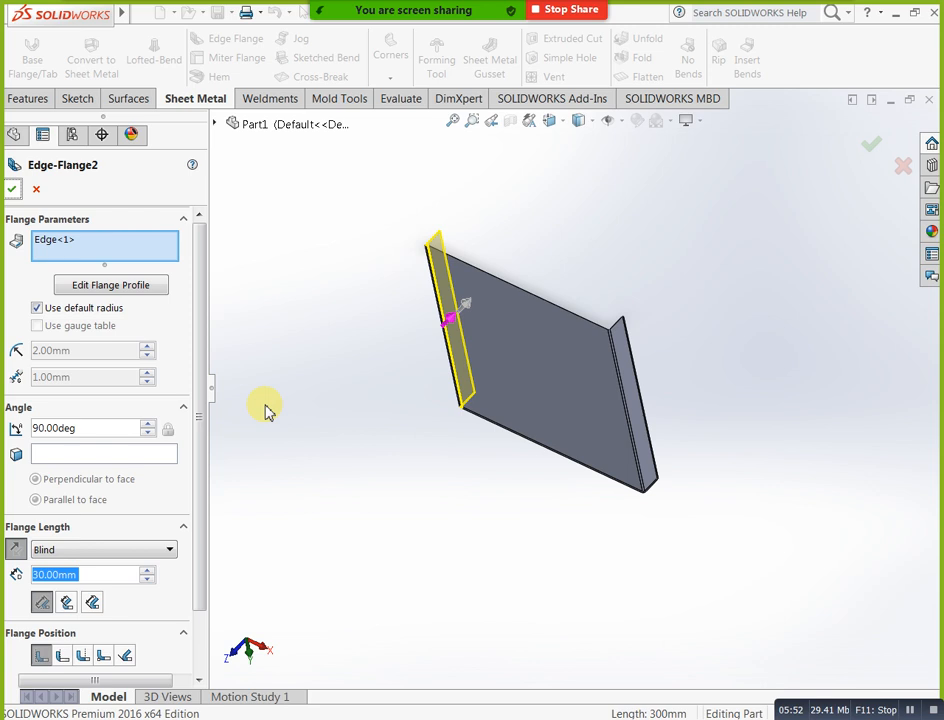
{"action": "key", "text": "Return"}
Inspect the part with both edge flanges and undo the two flanges, leaving only the base flange
{"action": "middle_click_drag", "start_coordinate": [267, 410], "coordinate": [647, 330]}
{"action": "scroll", "coordinate": [584, 373], "scroll_direction": "up", "scroll_amount": 2}
{"action": "scroll", "coordinate": [550, 358], "scroll_direction": "down", "scroll_amount": 5}
{"action": "scroll", "coordinate": [552, 356], "scroll_direction": "down", "scroll_amount": 3}
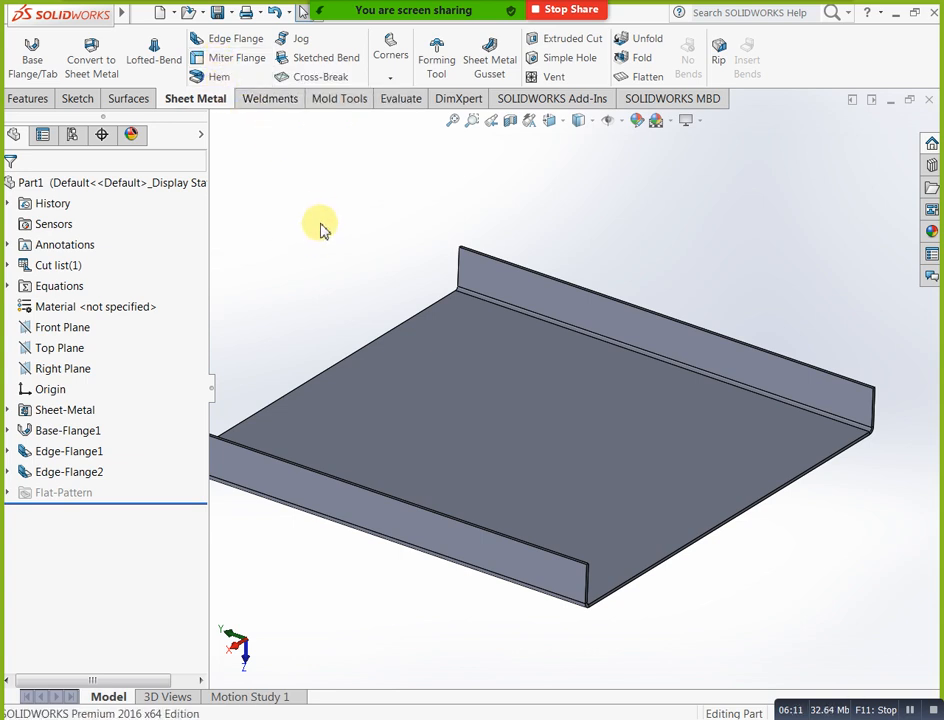
{"action": "key", "text": "ctrl+z"}
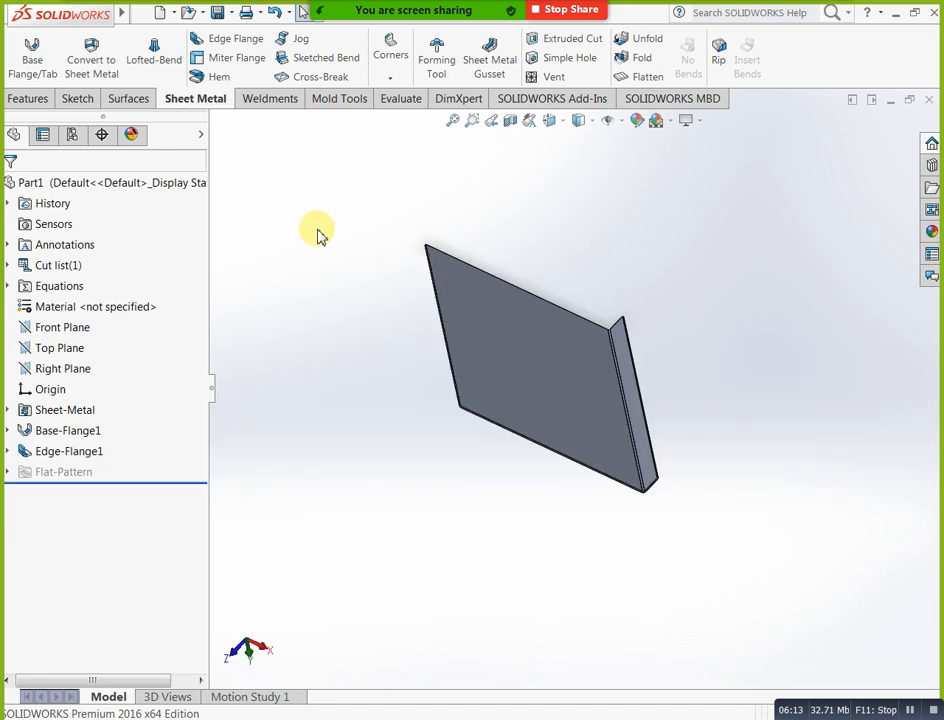
{"action": "key", "text": "ctrl+z"}
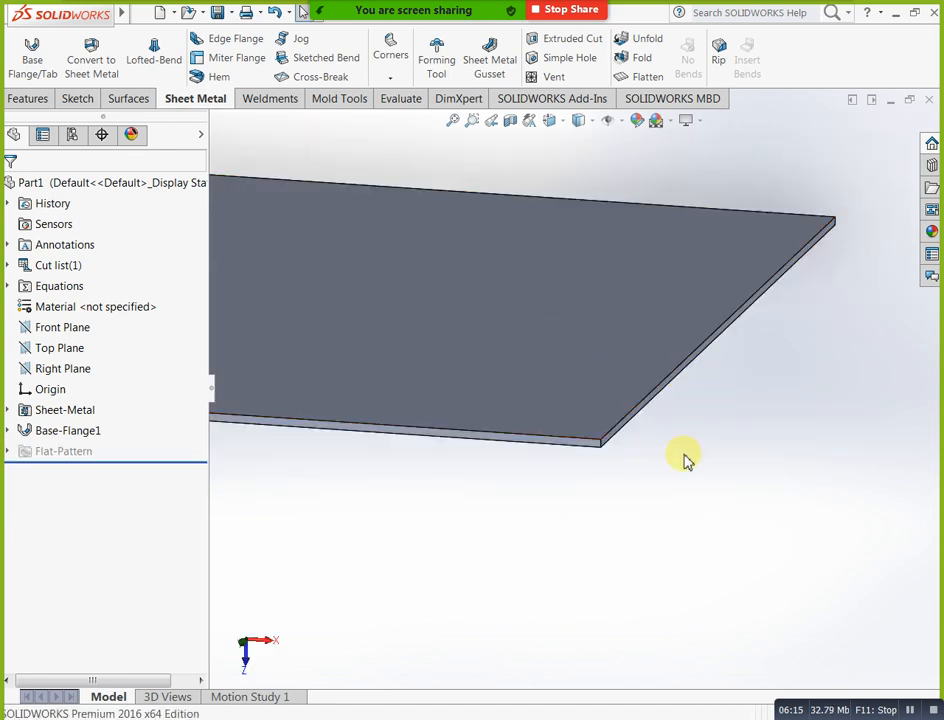
Start a Miter Flange on a side edge of the plate and view its profile sketch plane straight on
{"action": "scroll", "coordinate": [655, 533], "scroll_direction": "up", "scroll_amount": 5}
{"action": "middle_click_drag", "start_coordinate": [655, 527], "coordinate": [460, 364]}
{"action": "scroll", "coordinate": [461, 358], "scroll_direction": "up", "scroll_amount": 1}
{"action": "scroll", "coordinate": [538, 350], "scroll_direction": "down", "scroll_amount": 2}
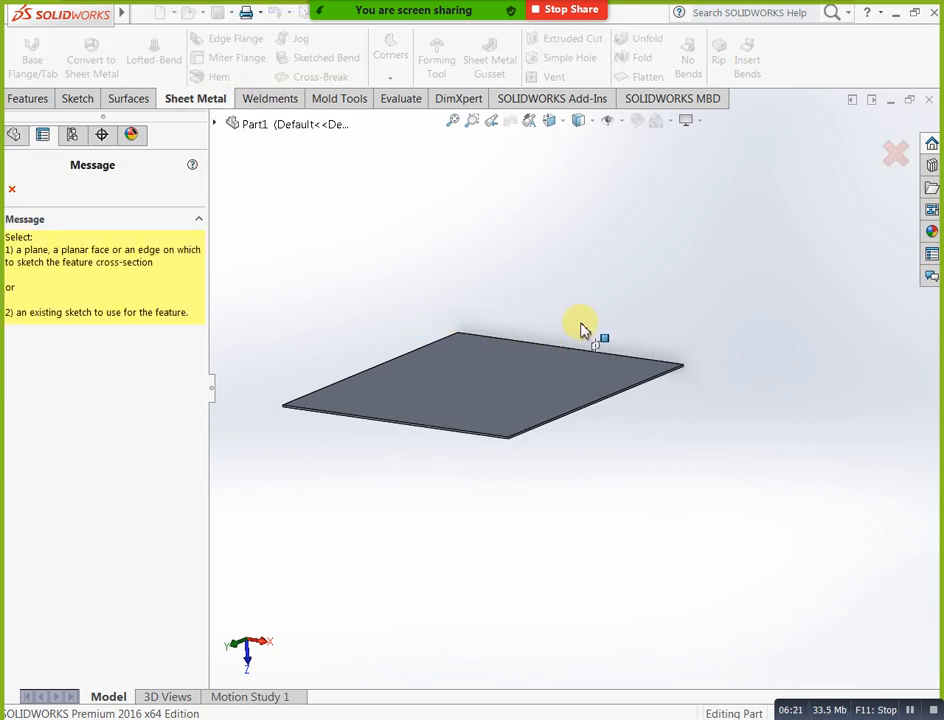
{"action": "left_click", "coordinate": [594, 415]}
{"action": "mouse_move", "coordinate": [596, 453]}
{"action": "middle_mouse_down"}
{"action": "mouse_move", "coordinate": [586, 449]}
{"action": "mouse_move", "coordinate": [598, 460]}
{"action": "middle_mouse_up"}
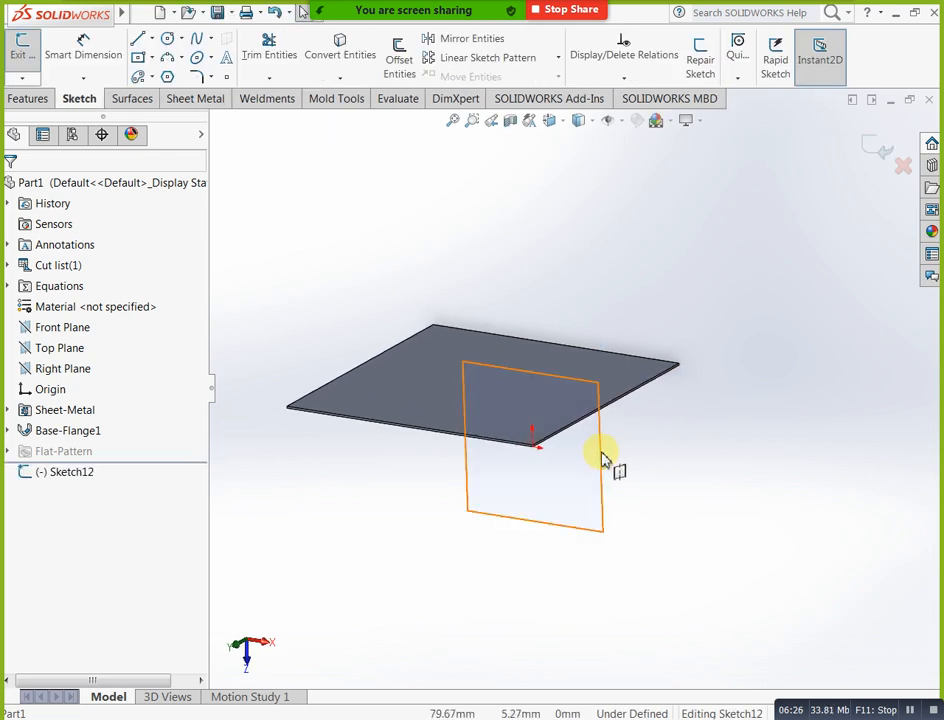
{"action": "key", "text": "ctrl+8"}
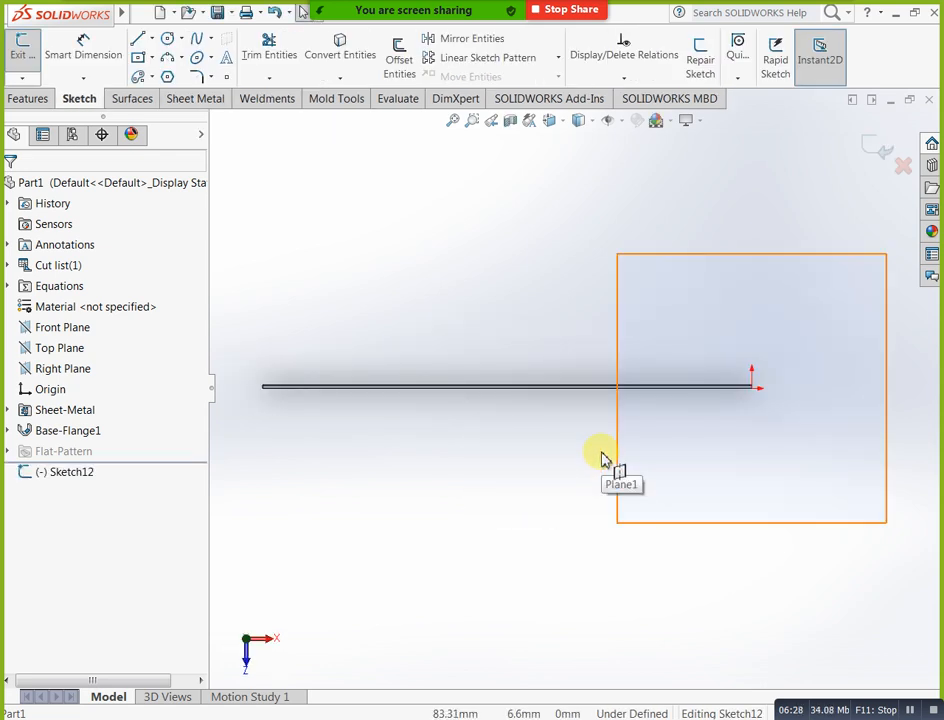
Sketch the miter profile from the plate's end corner: a vertical line about 21 mm long with a short inward horizontal return, and finish the sketch
{"action": "left_click", "coordinate": [139, 40]}
{"action": "scroll", "coordinate": [784, 398], "scroll_direction": "up", "scroll_amount": 1}
{"action": "scroll", "coordinate": [742, 392], "scroll_direction": "down", "scroll_amount": 4}
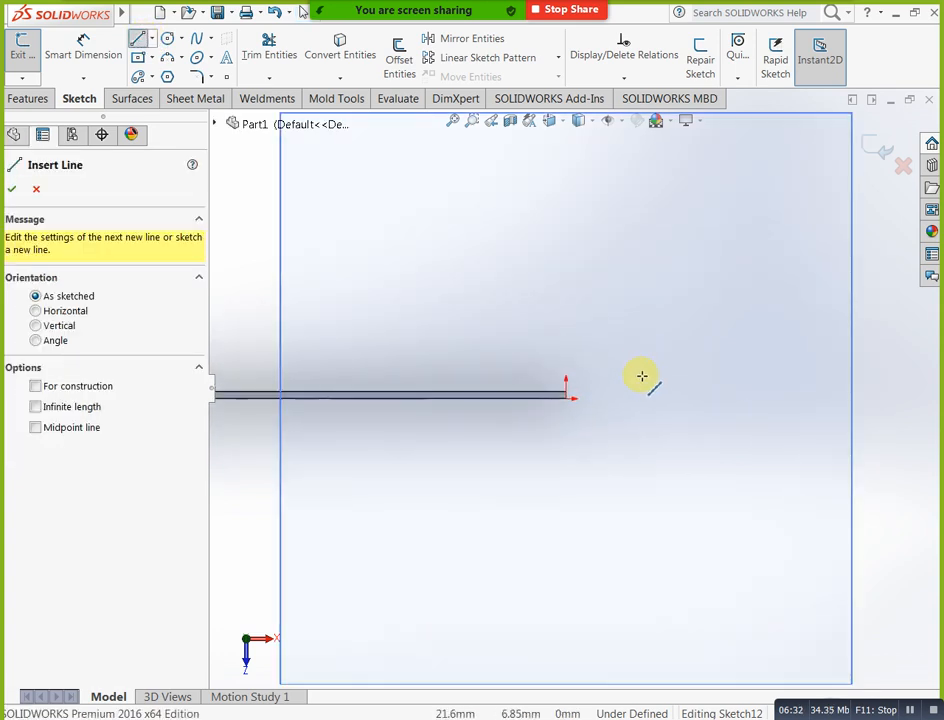
{"action": "scroll", "coordinate": [601, 386], "scroll_direction": "down", "scroll_amount": 2}
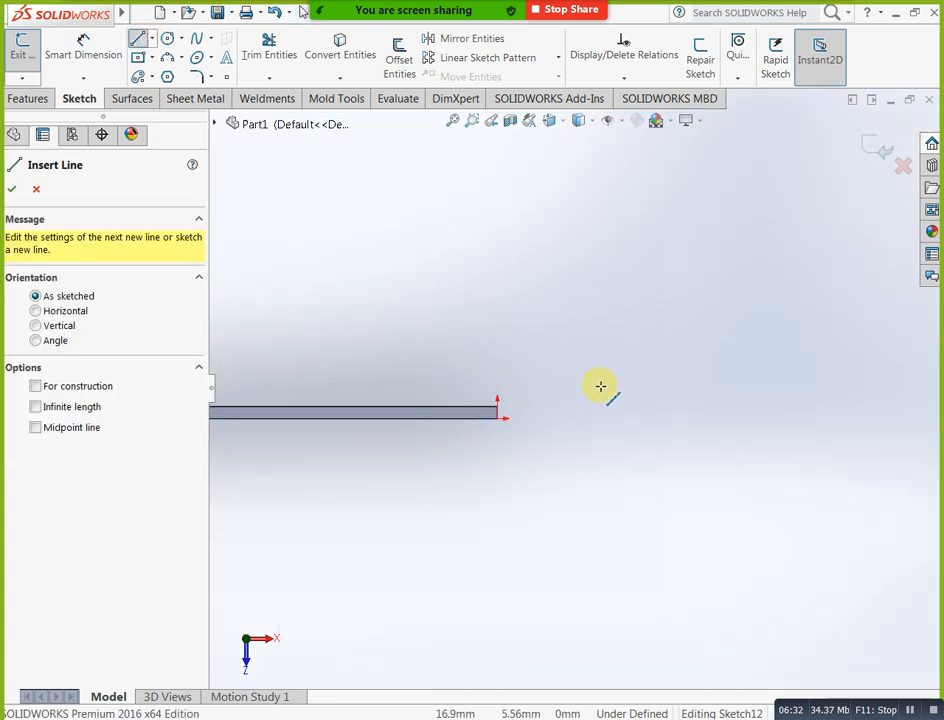
{"action": "left_click", "coordinate": [498, 418]}
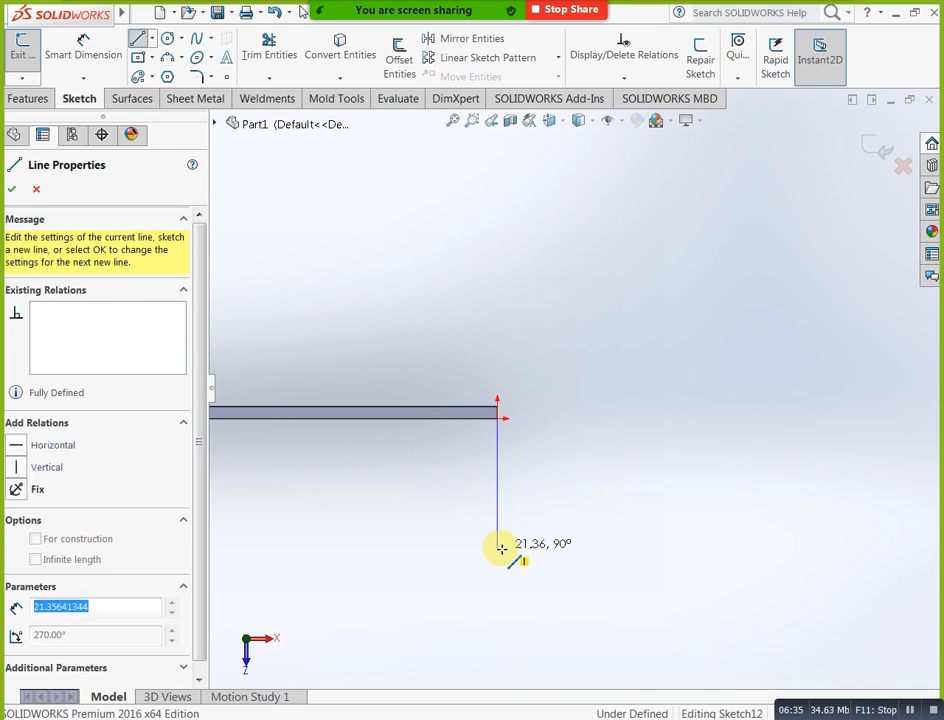
{"action": "left_click", "coordinate": [499, 548]}
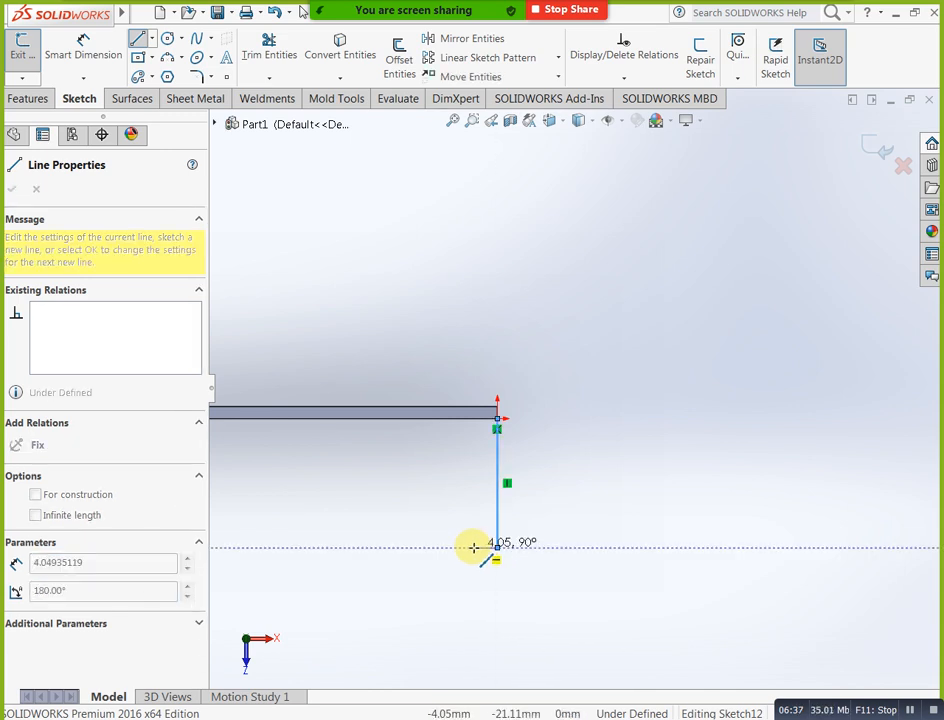
{"action": "left_click", "coordinate": [459, 548]}
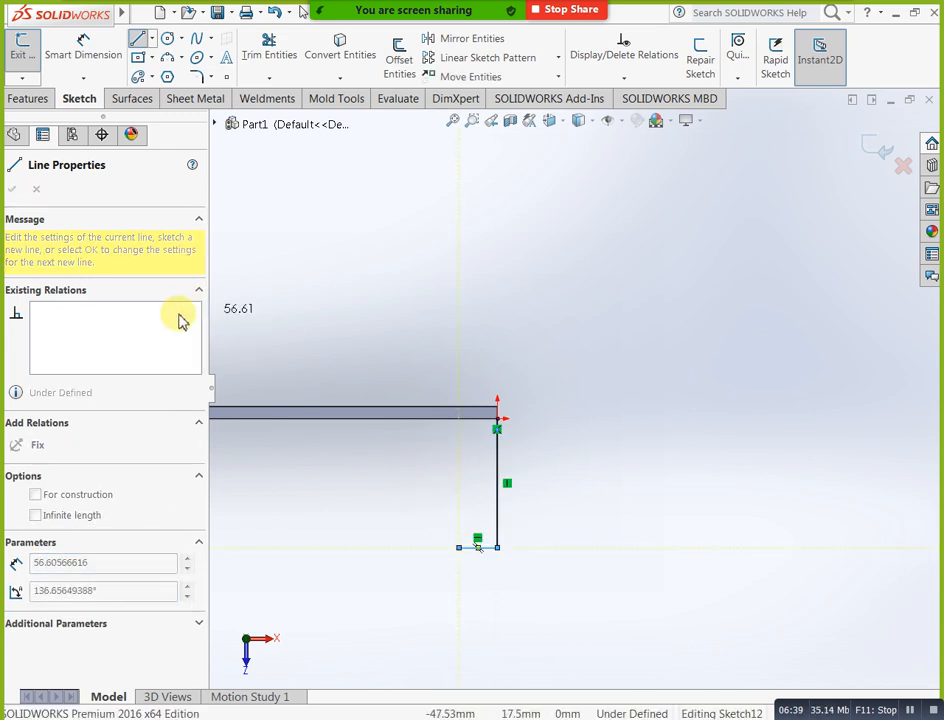
{"action": "right_click", "coordinate": [337, 253]}
{"action": "left_click", "coordinate": [384, 266]}
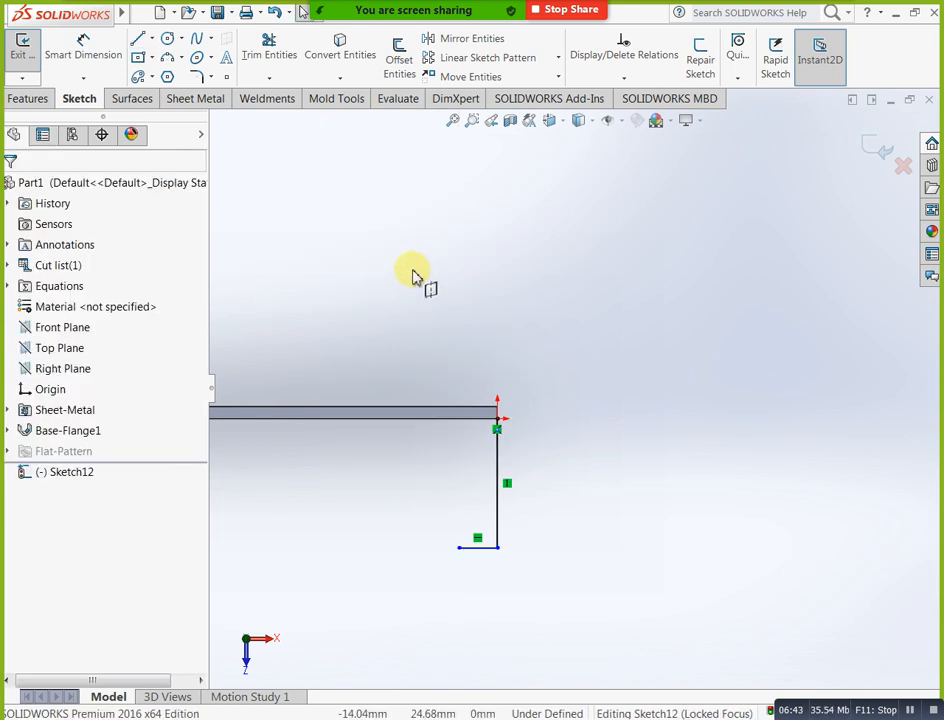
{"action": "left_click", "coordinate": [873, 157]}
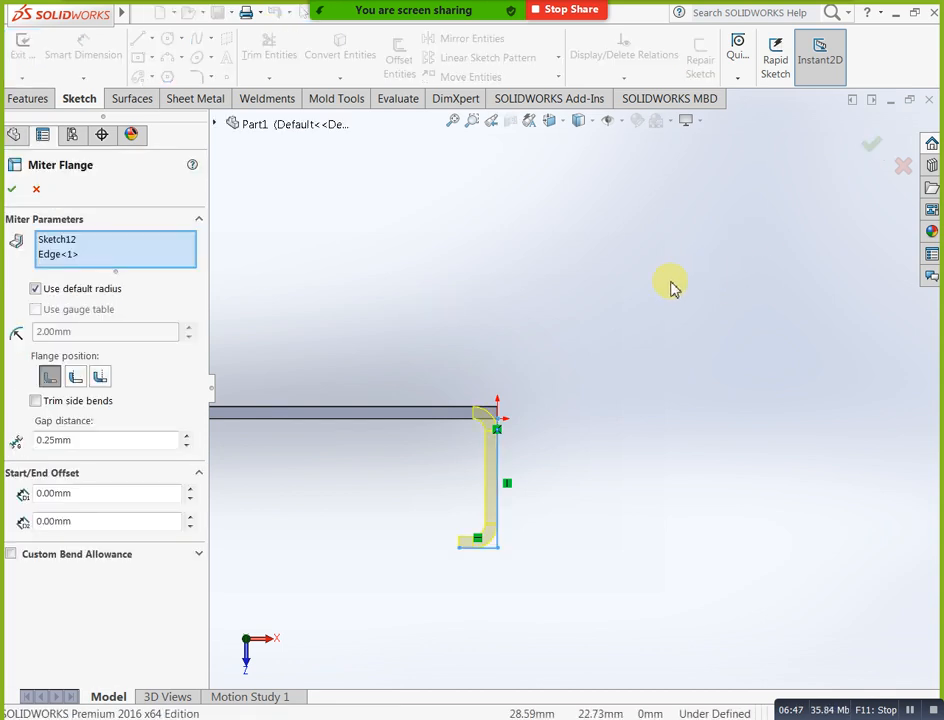
Add the plate's three remaining edges to the Miter Flange so it runs around all four sides, and create it
{"action": "middle_click_drag", "start_coordinate": [672, 289], "coordinate": [560, 365]}
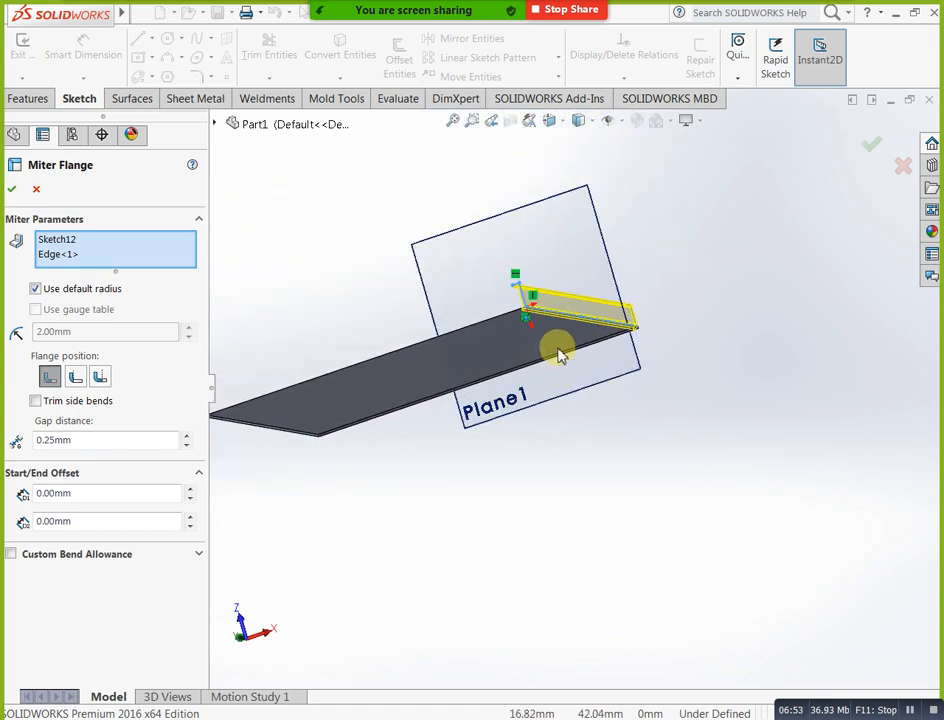
{"action": "middle_click_drag", "start_coordinate": [550, 360], "coordinate": [617, 419]}
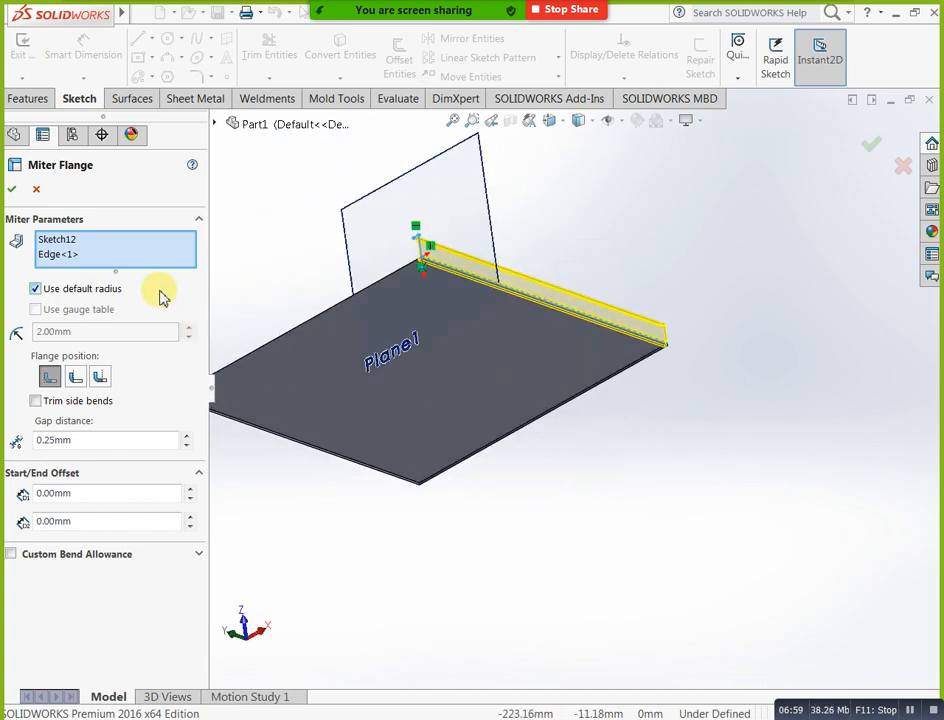
{"action": "scroll", "coordinate": [558, 386], "scroll_direction": "down", "scroll_amount": 4}
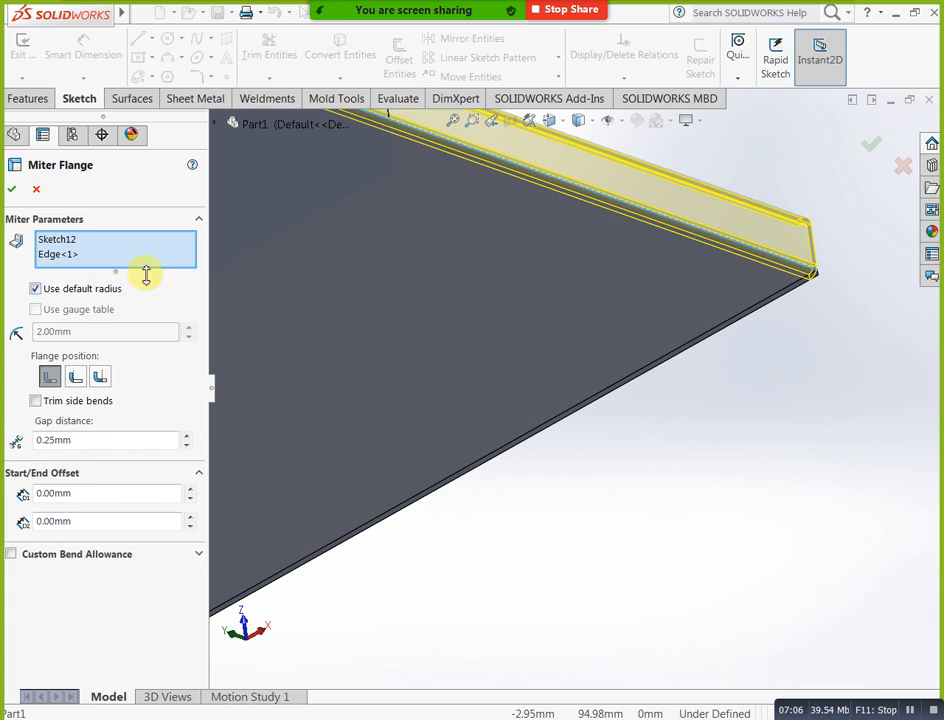
{"action": "left_click", "coordinate": [605, 395]}
{"action": "scroll", "coordinate": [611, 470], "scroll_direction": "up", "scroll_amount": 3}
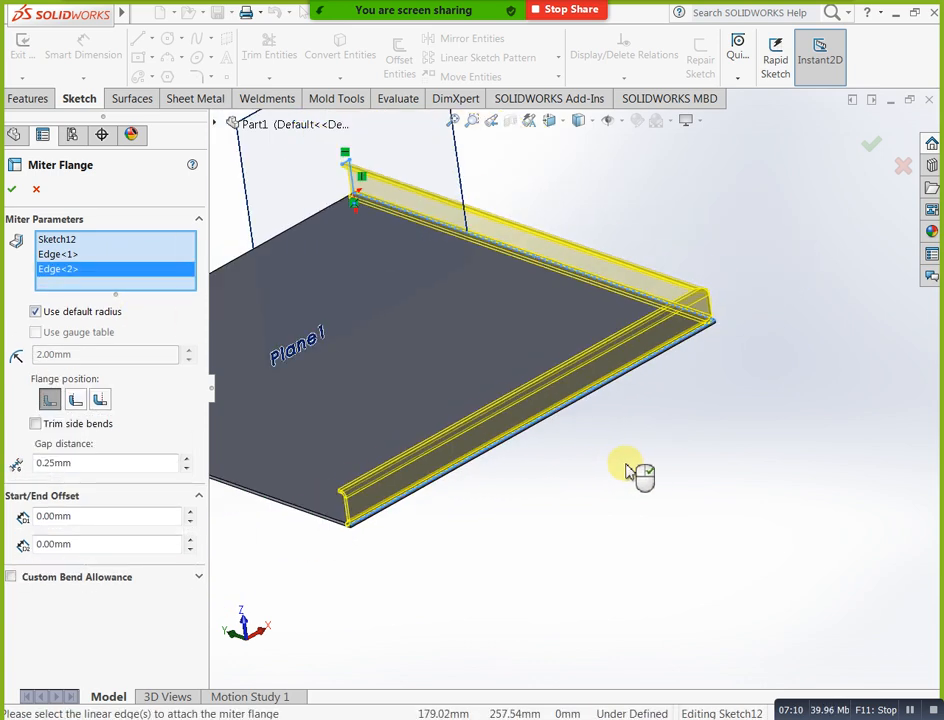
{"action": "left_click", "coordinate": [324, 522]}
{"action": "middle_click_drag", "start_coordinate": [415, 558], "coordinate": [407, 501]}
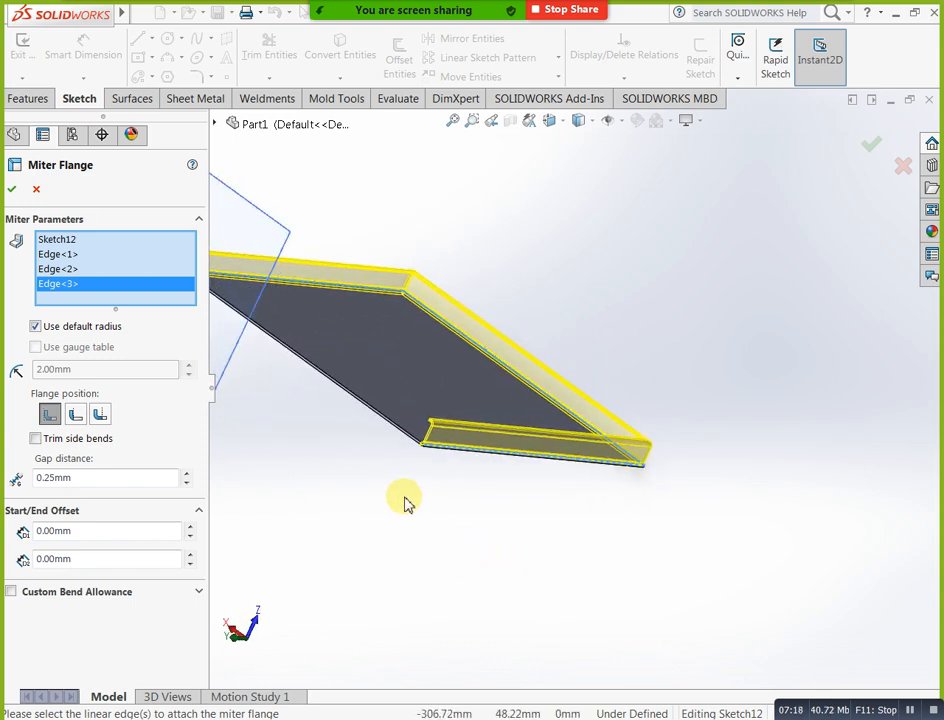
{"action": "left_click", "coordinate": [405, 432]}
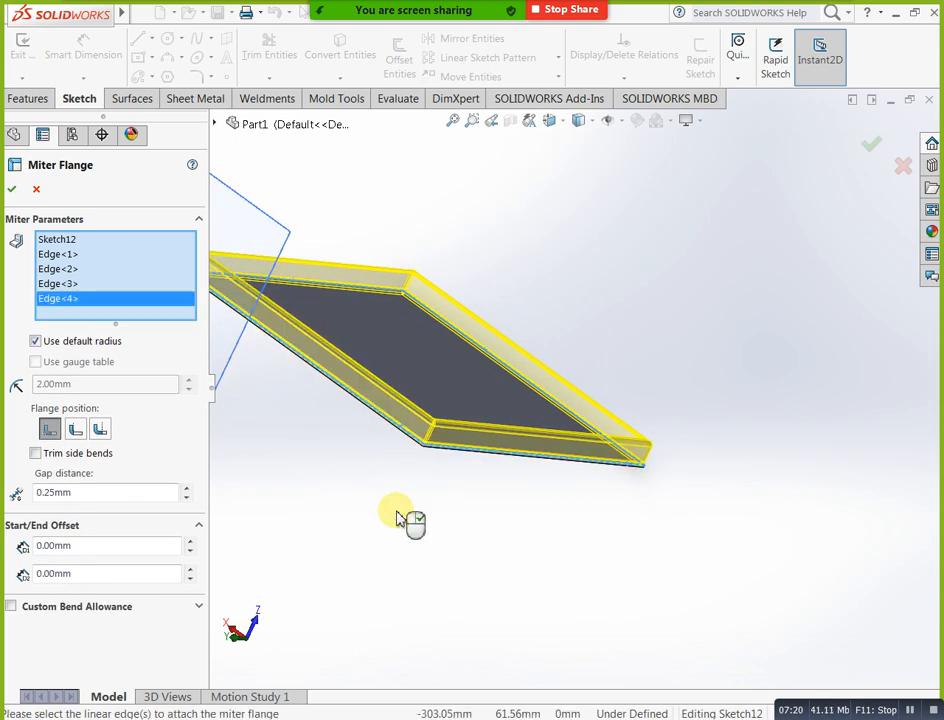
{"action": "left_click", "coordinate": [12, 190]}
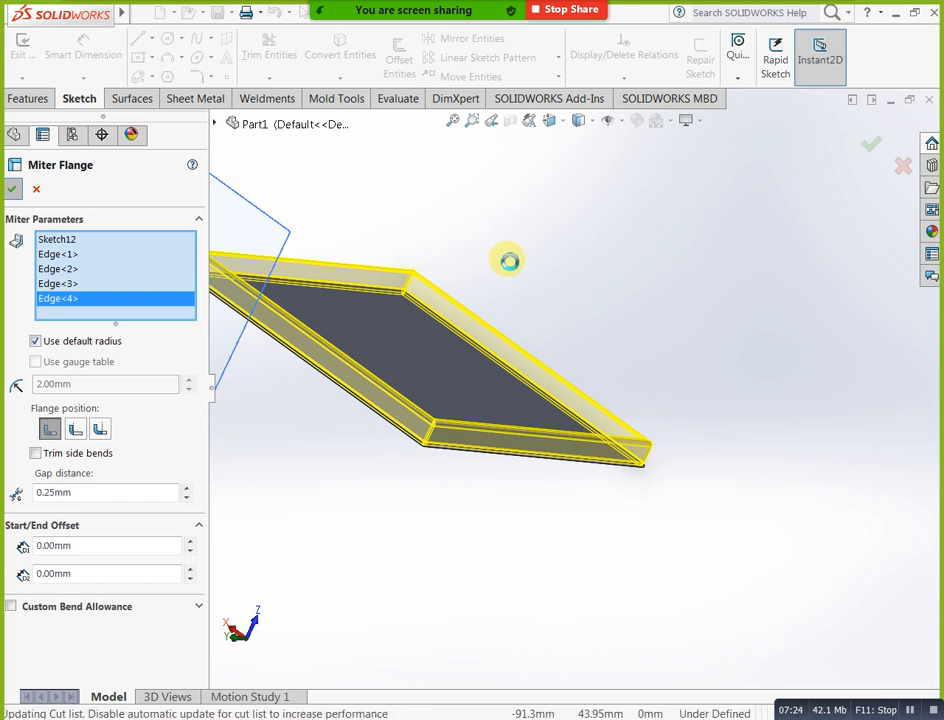
Examine the mitered corners of the flanged tray up close, checking the gaps between adjoining flanges
{"action": "middle_click_drag", "start_coordinate": [558, 307], "coordinate": [560, 360]}
{"action": "scroll", "coordinate": [455, 452], "scroll_direction": "down", "scroll_amount": 3}
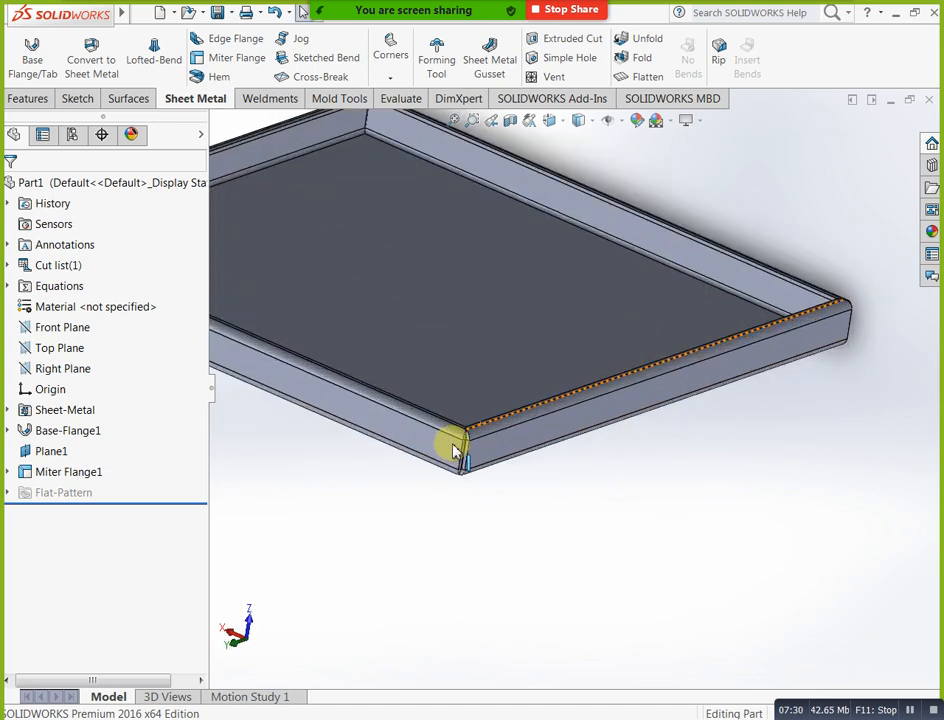
{"action": "scroll", "coordinate": [458, 453], "scroll_direction": "down", "scroll_amount": 2}
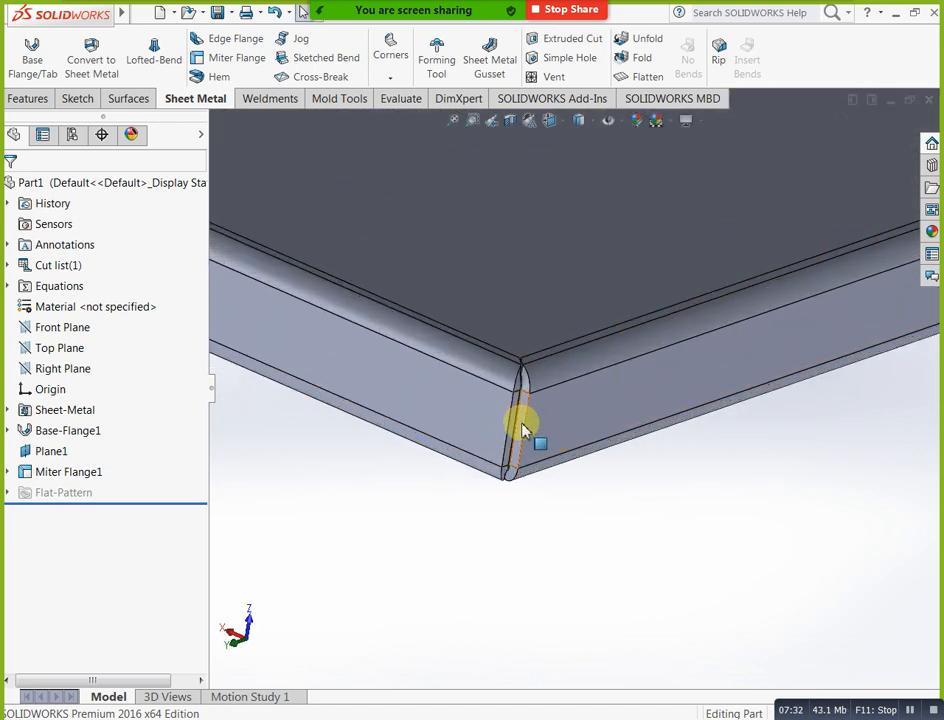
{"action": "middle_click_drag", "start_coordinate": [544, 421], "coordinate": [714, 492]}
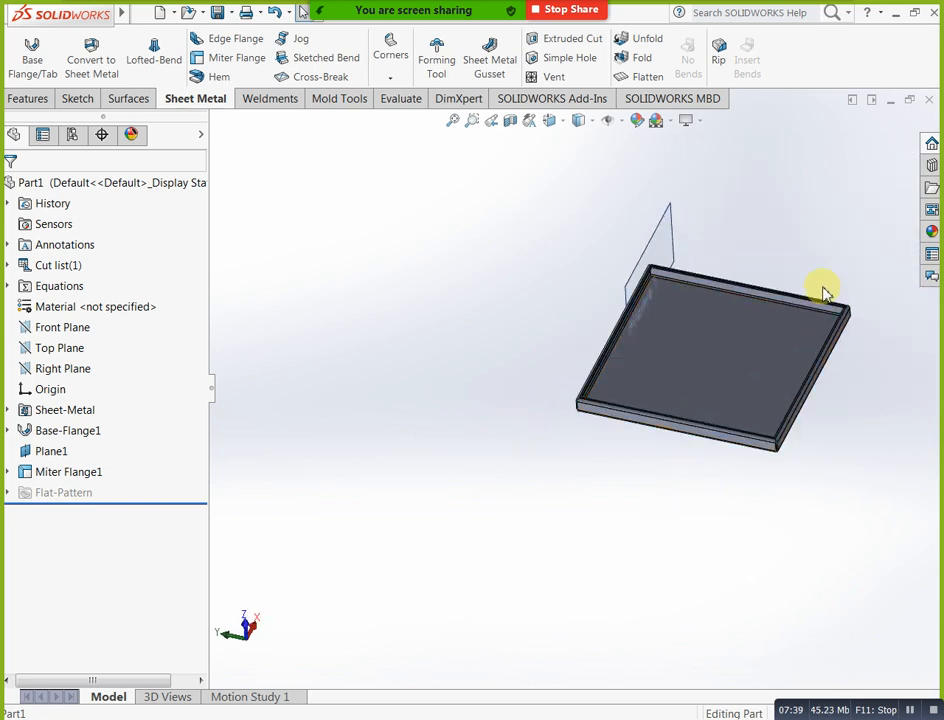
{"action": "scroll", "coordinate": [820, 302], "scroll_direction": "down", "scroll_amount": 5}
{"action": "middle_click_drag", "start_coordinate": [797, 405], "coordinate": [822, 347]}
{"action": "scroll", "coordinate": [558, 489], "scroll_direction": "down", "scroll_amount": 4}
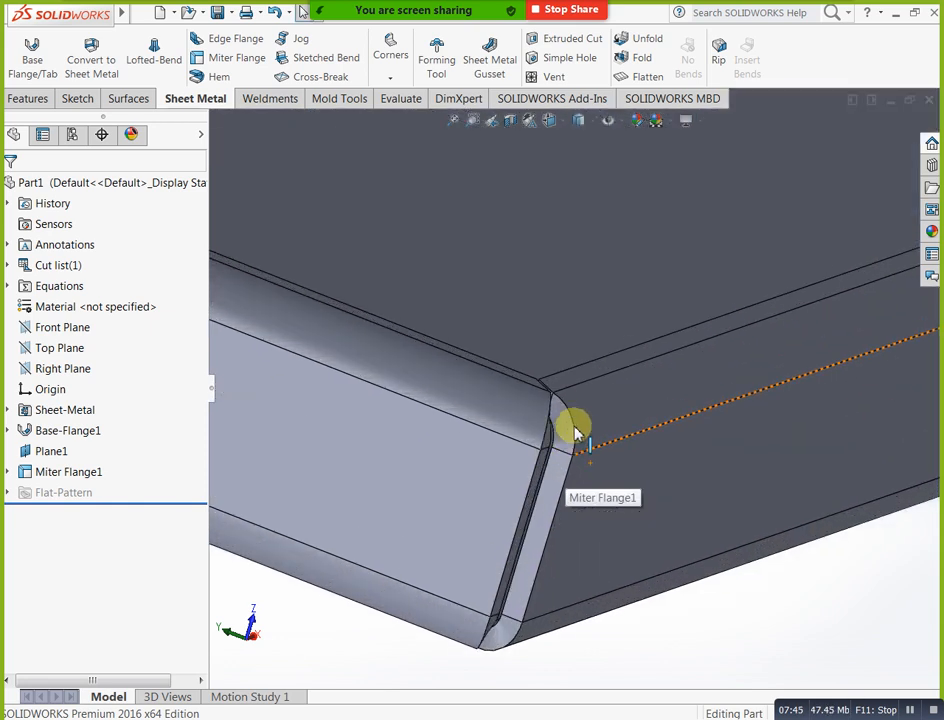
{"action": "scroll", "coordinate": [576, 448], "scroll_direction": "up", "scroll_amount": 3}
{"action": "middle_click_drag", "start_coordinate": [585, 450], "coordinate": [552, 447]}
{"action": "scroll", "coordinate": [556, 447], "scroll_direction": "up", "scroll_amount": 6}
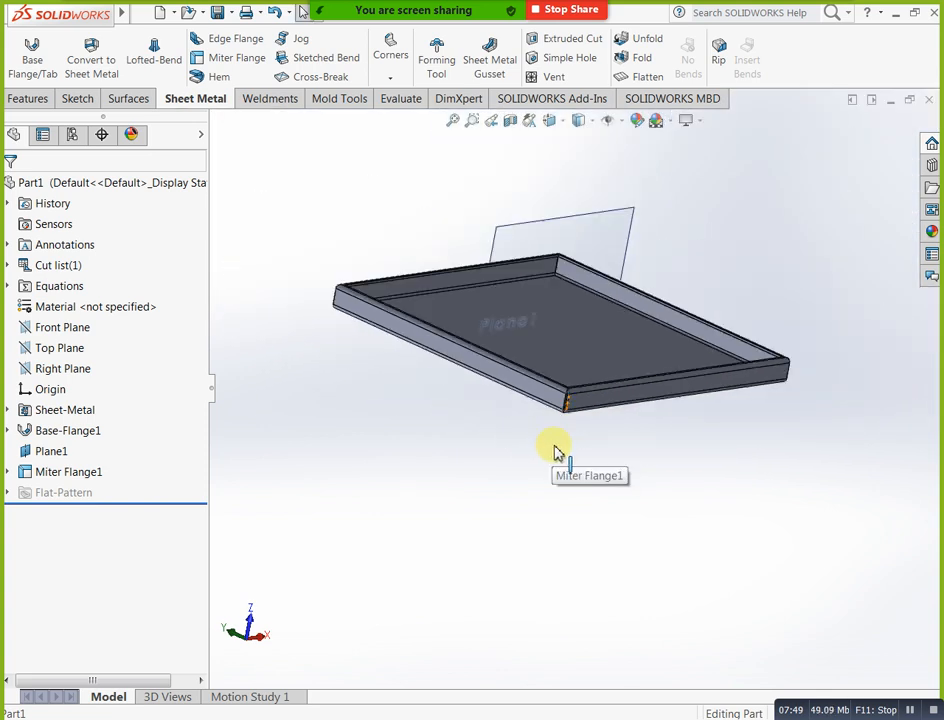
Flatten the part to examine the corner cutouts in its flat pattern, and return it to the folded state
{"action": "scroll", "coordinate": [552, 311], "scroll_direction": "down", "scroll_amount": 1}
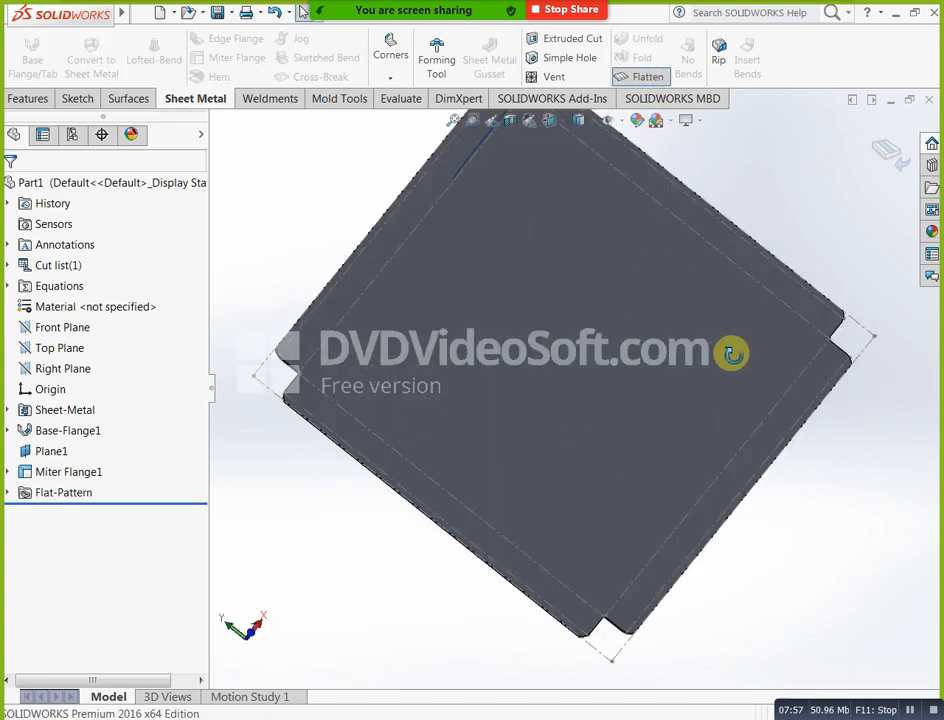
{"action": "scroll", "coordinate": [683, 308], "scroll_direction": "down", "scroll_amount": 5}
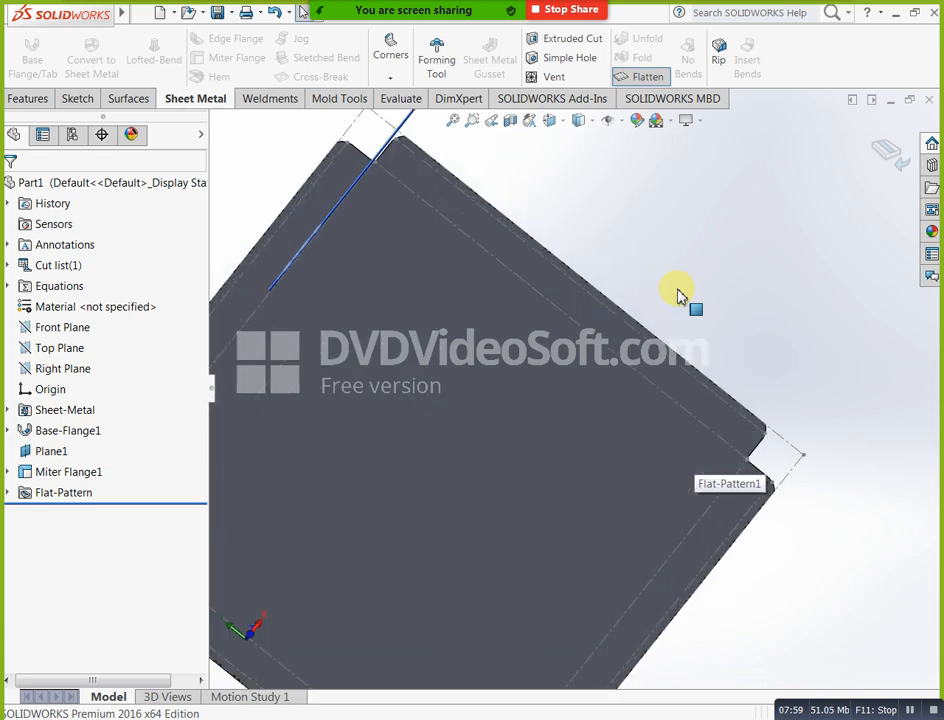
{"action": "scroll", "coordinate": [679, 290], "scroll_direction": "up", "scroll_amount": 4}
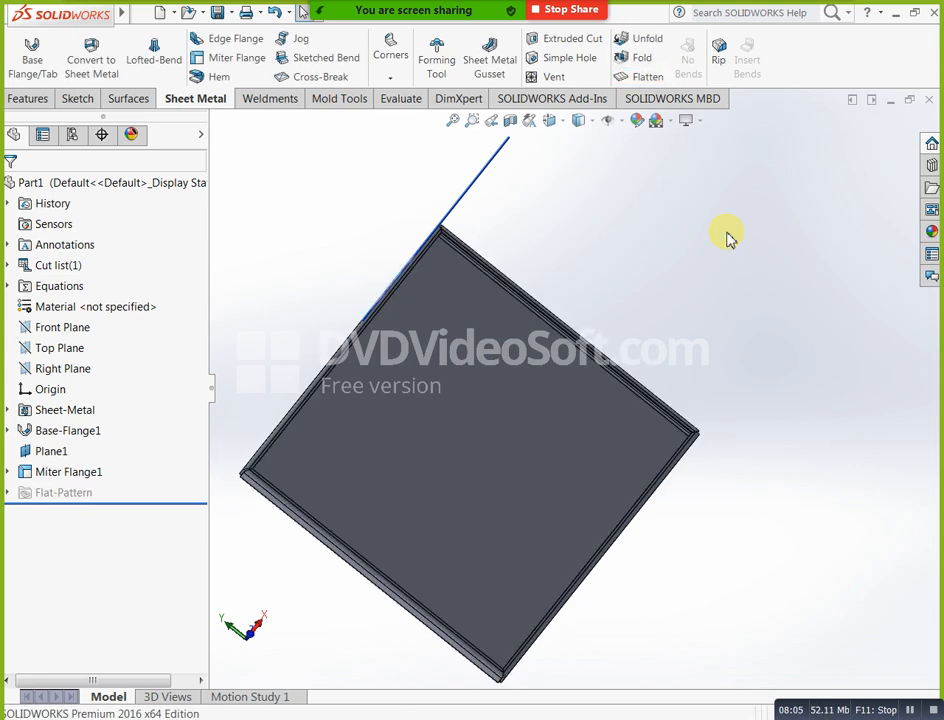
Weld the tray's near corner with Welded Corner, using a 1 mm fillet and added texture
{"action": "middle_click_drag", "start_coordinate": [731, 305], "coordinate": [695, 267]}
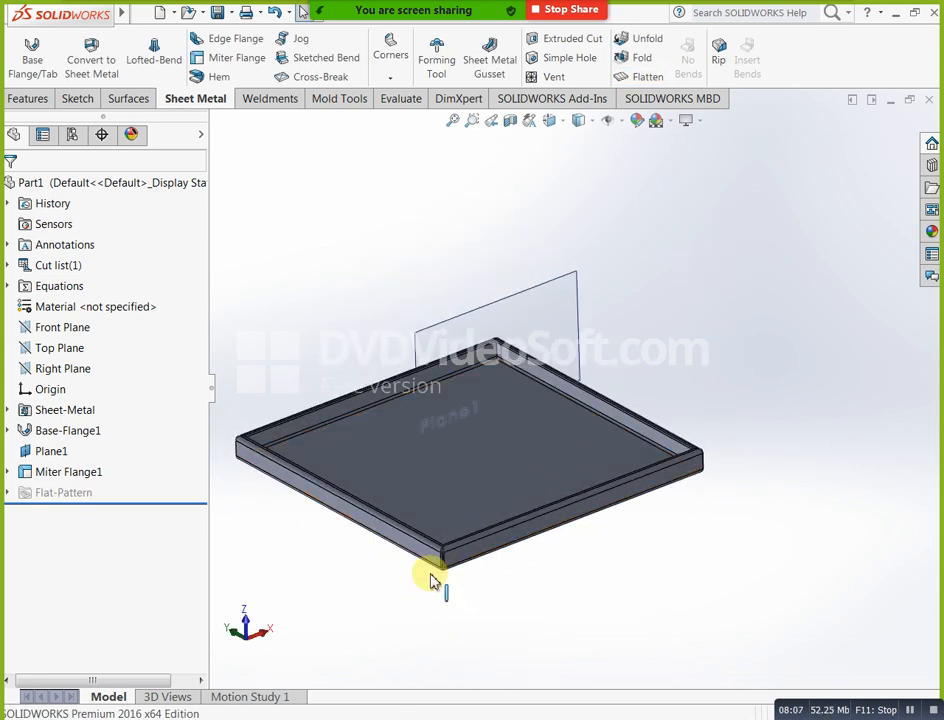
{"action": "scroll", "coordinate": [449, 547], "scroll_direction": "down", "scroll_amount": 3}
{"action": "scroll", "coordinate": [449, 547], "scroll_direction": "down", "scroll_amount": 5}
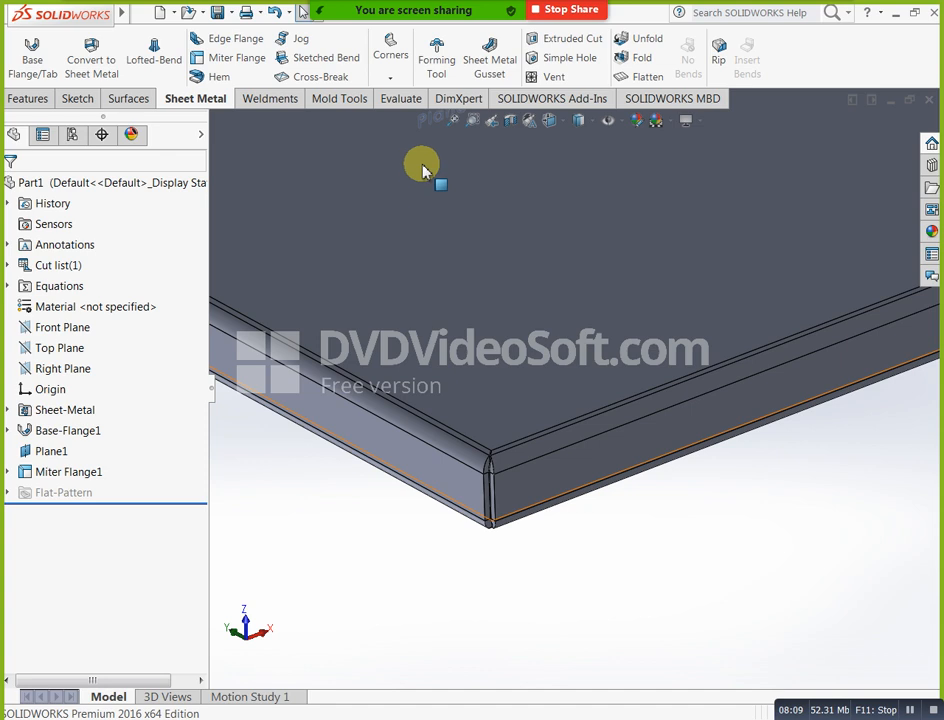
{"action": "left_click", "coordinate": [390, 78]}
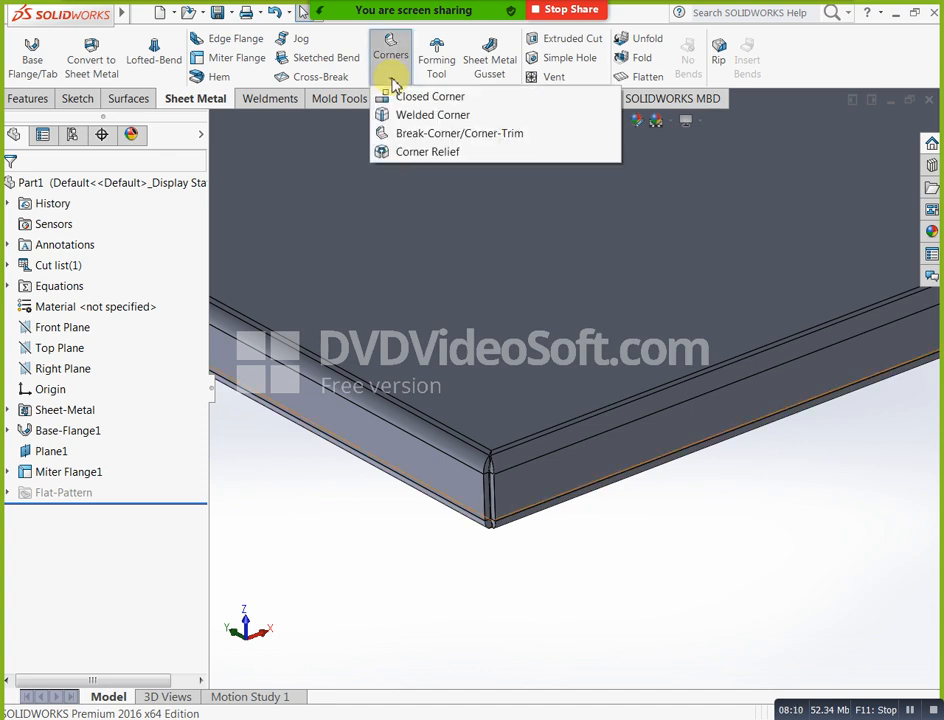
{"action": "left_click", "coordinate": [428, 115]}
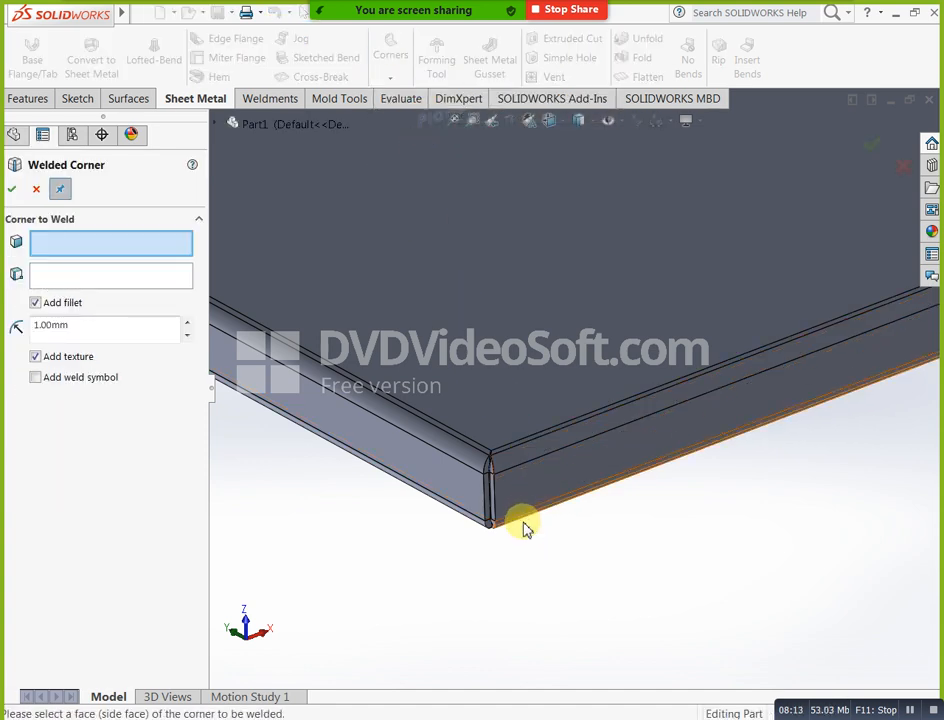
{"action": "left_click", "coordinate": [488, 500]}
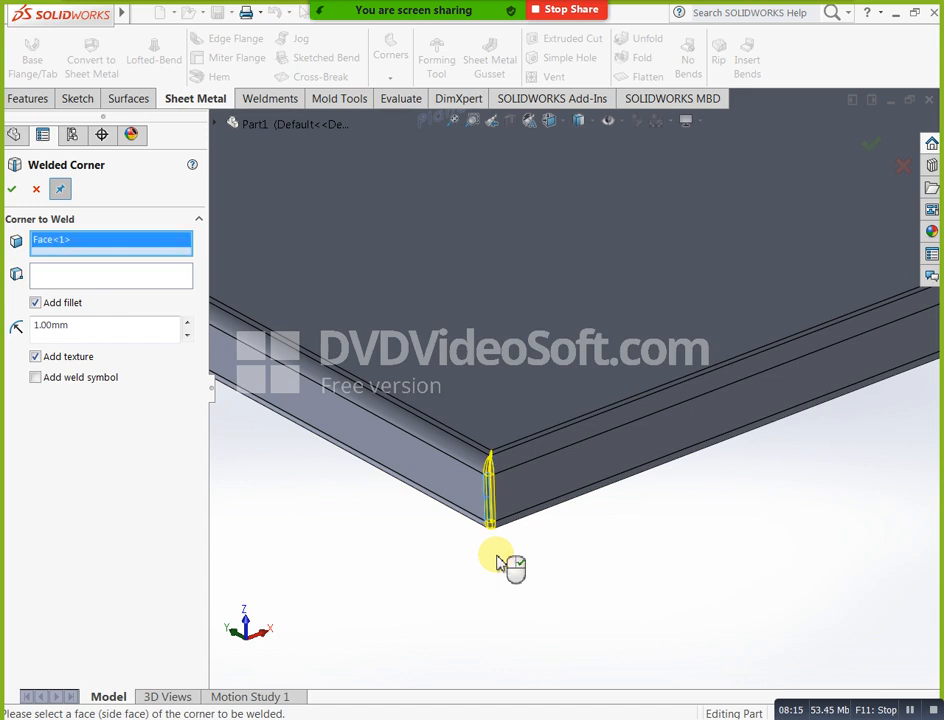
{"action": "left_click", "coordinate": [13, 188]}
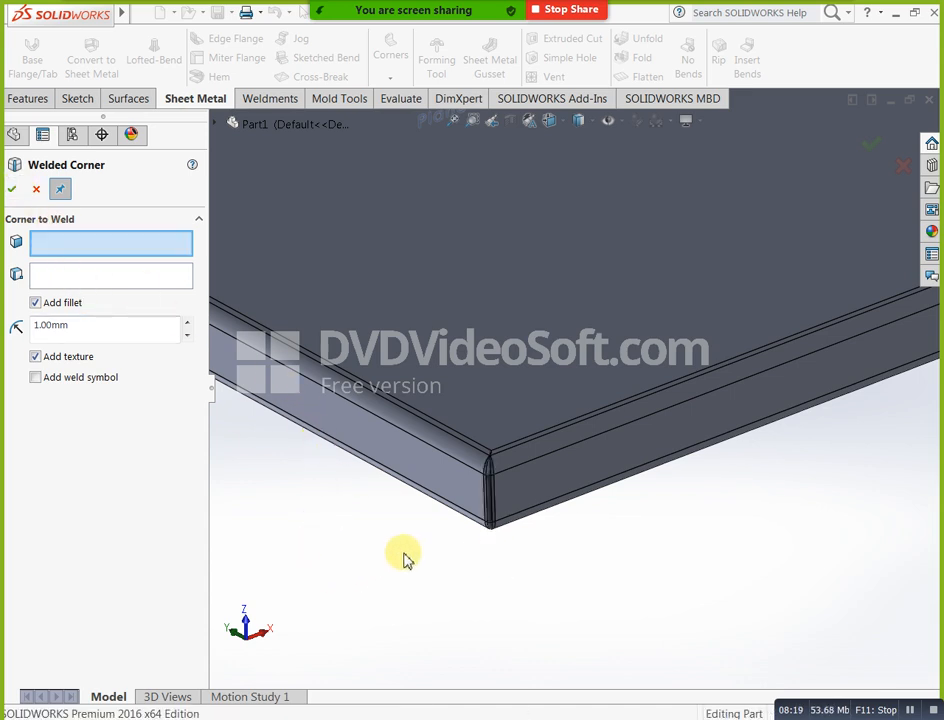
Check the first weld and weld a neighbouring open corner of the tray with a 0.5 mm fillet
{"action": "scroll", "coordinate": [510, 490], "scroll_direction": "down", "scroll_amount": 7}
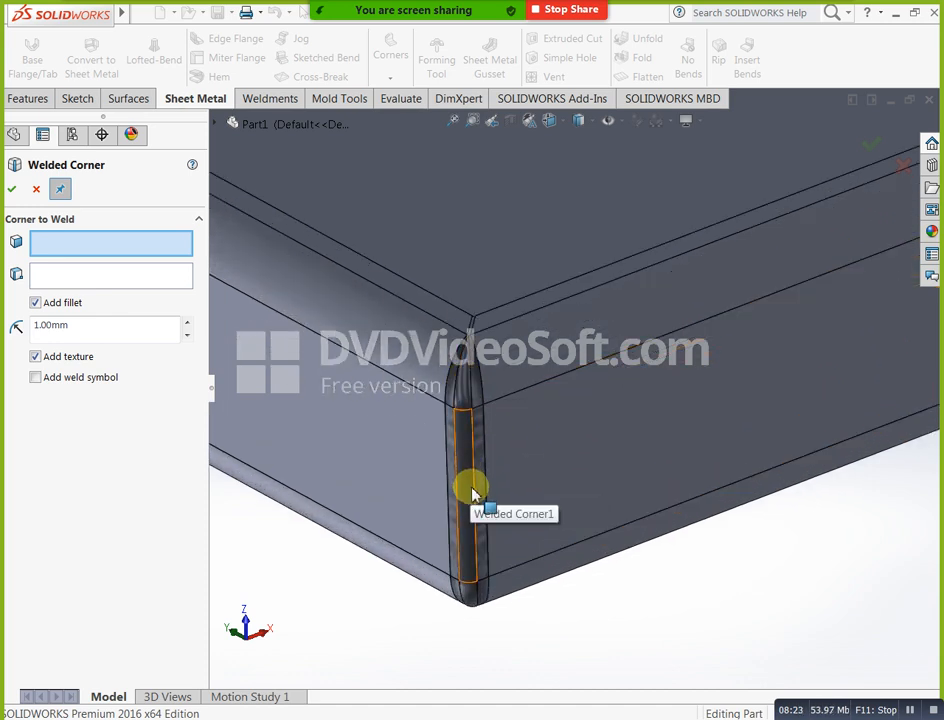
{"action": "scroll", "coordinate": [449, 525], "scroll_direction": "up", "scroll_amount": 10}
{"action": "middle_click_drag", "start_coordinate": [437, 533], "coordinate": [607, 556]}
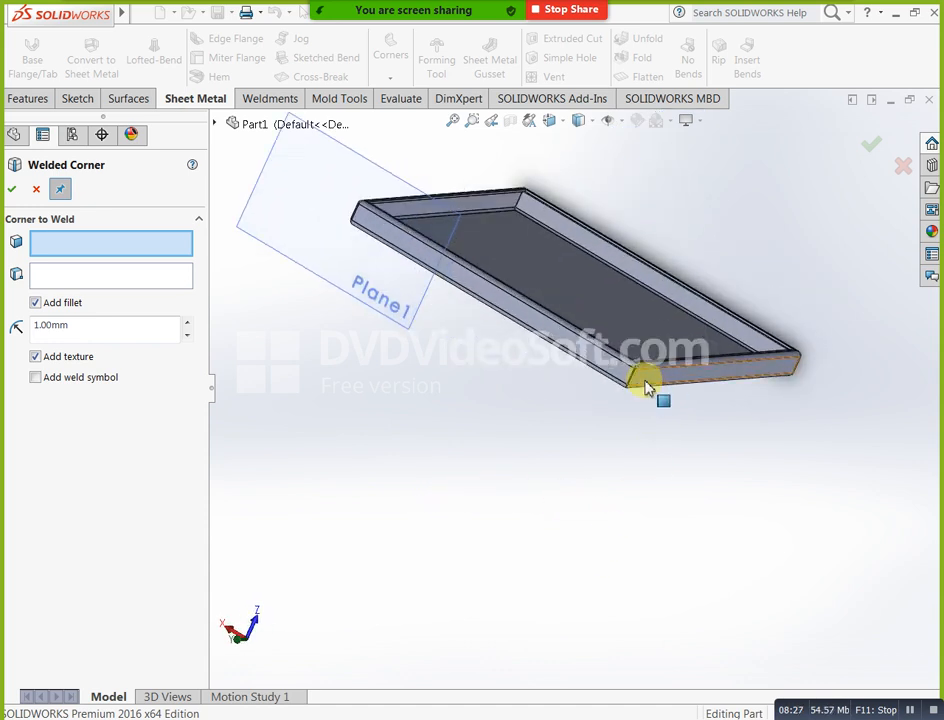
{"action": "scroll", "coordinate": [645, 388], "scroll_direction": "down", "scroll_amount": 8}
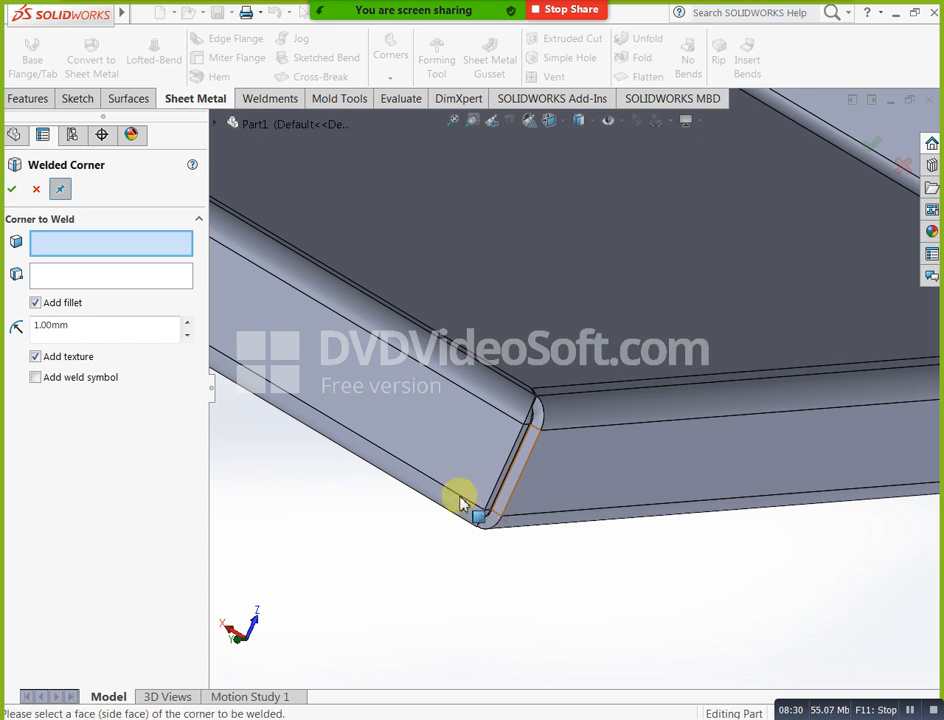
{"action": "left_click", "coordinate": [490, 495]}
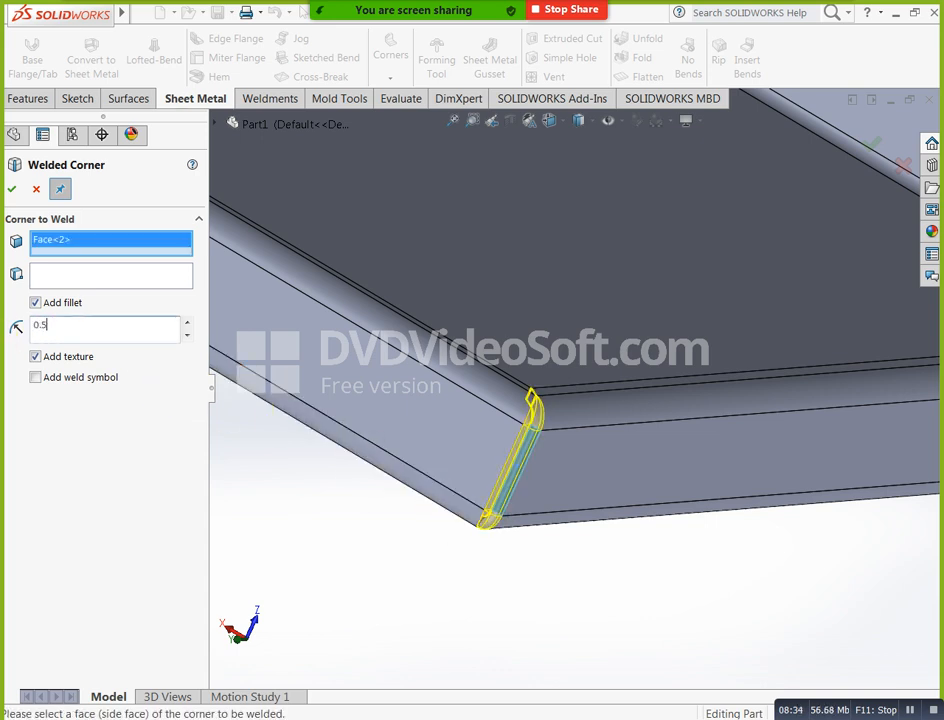
{"action": "left_click", "coordinate": [13, 190]}
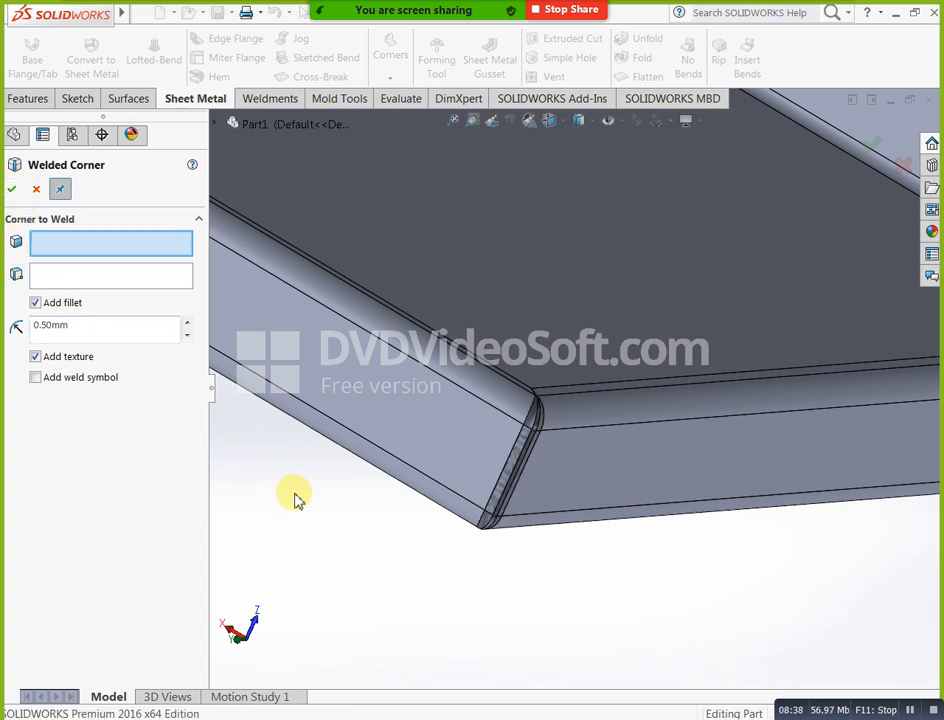
Weld the tray's third mitered corner with Welded Corner, using a 0.5 mm fillet and added texture
{"action": "middle_click_drag", "start_coordinate": [442, 480], "coordinate": [555, 537]}
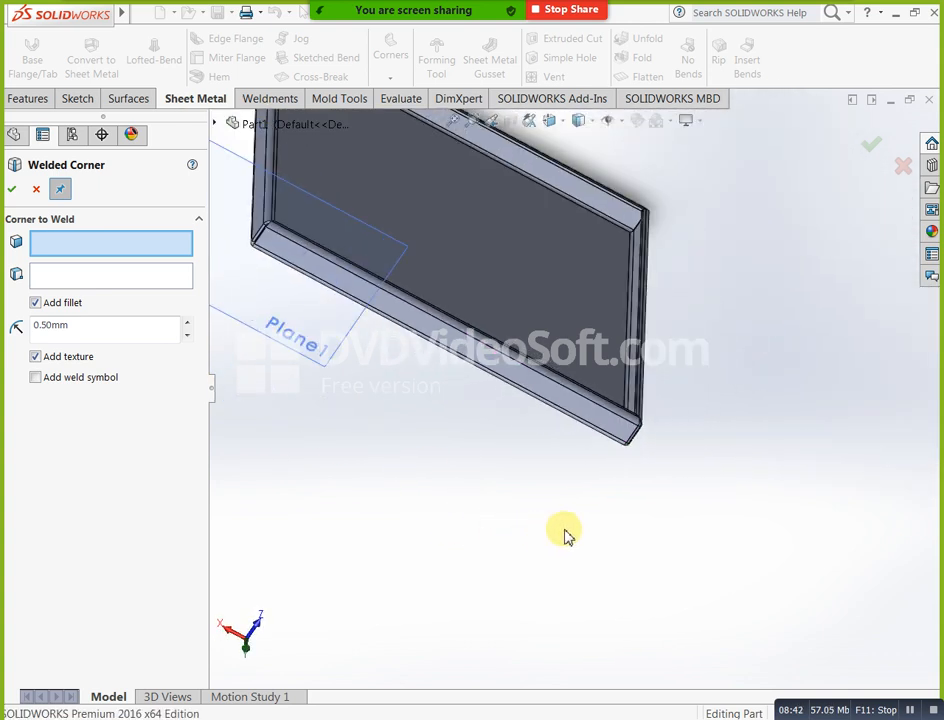
{"action": "scroll", "coordinate": [250, 199], "scroll_direction": "up", "scroll_amount": 2}
{"action": "scroll", "coordinate": [253, 198], "scroll_direction": "down", "scroll_amount": 2}
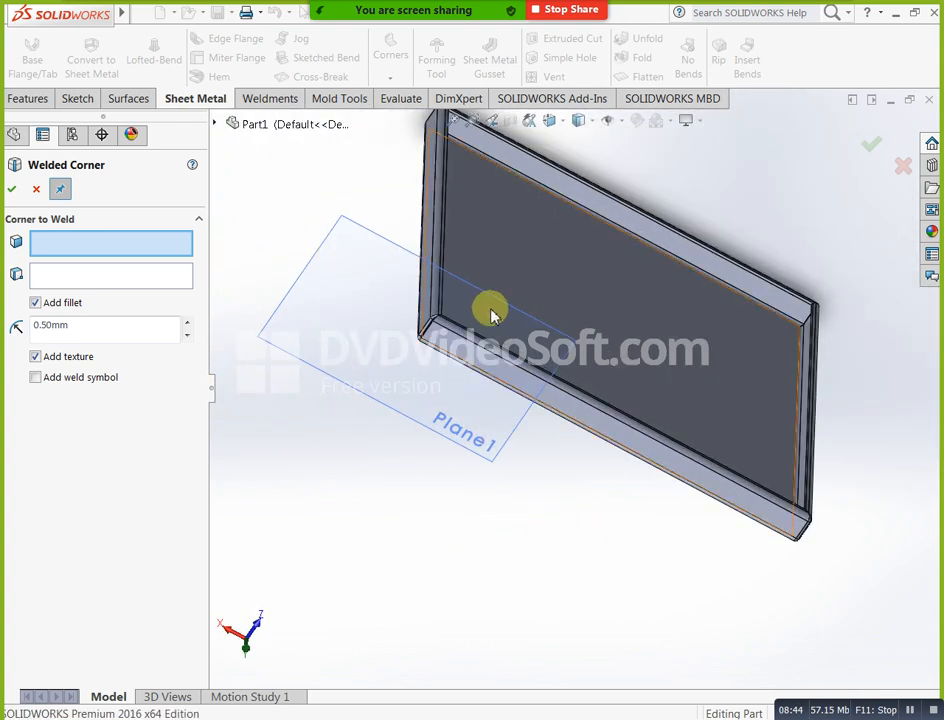
{"action": "scroll", "coordinate": [455, 298], "scroll_direction": "down", "scroll_amount": 3}
{"action": "scroll", "coordinate": [450, 302], "scroll_direction": "down", "scroll_amount": 2}
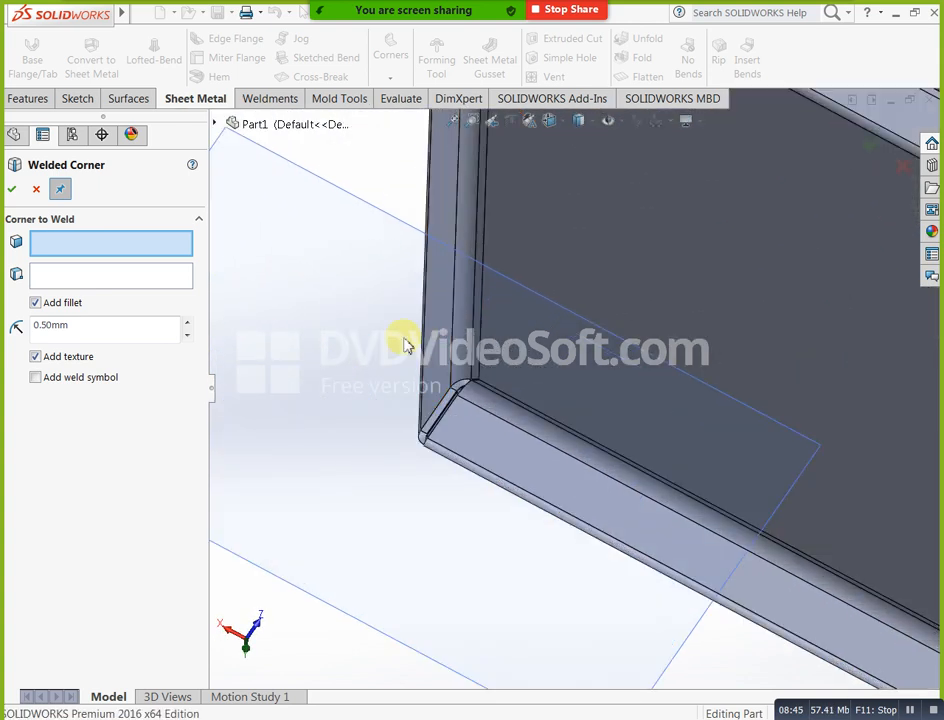
{"action": "left_click", "coordinate": [452, 398]}
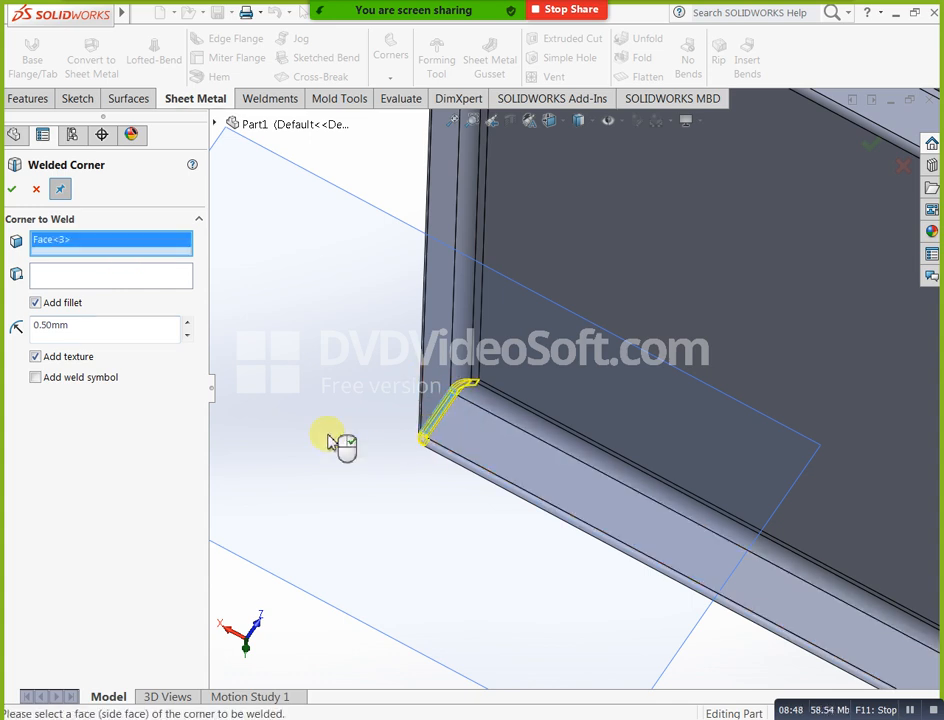
{"action": "left_click", "coordinate": [12, 189]}
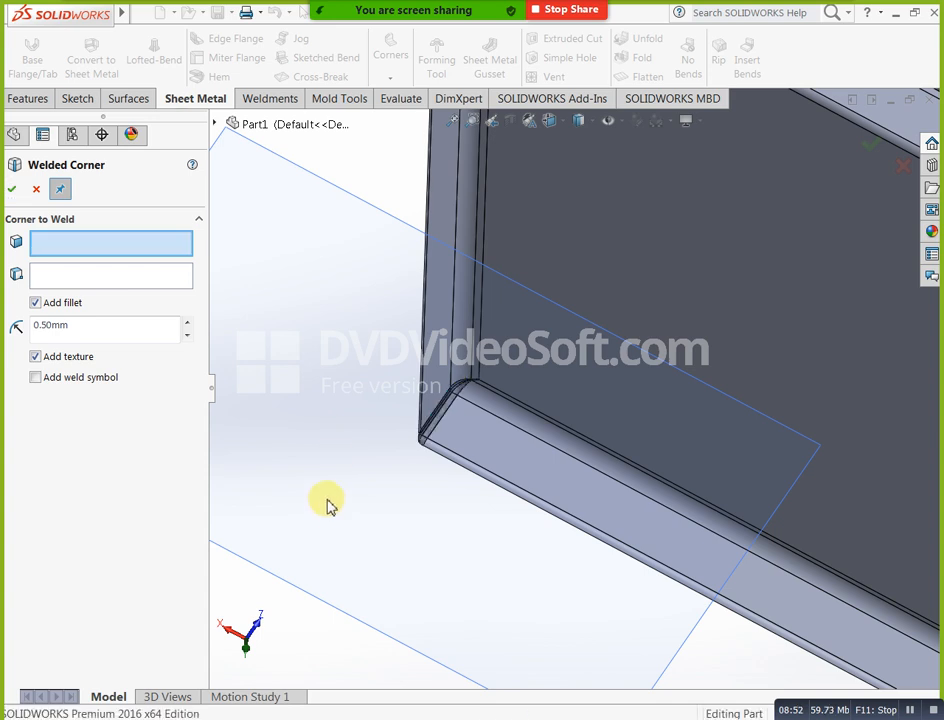
Weld the tray's last open corner with a 0.5 mm fillet and texture, close Welded Corner, and check the fully welded tray
{"action": "scroll", "coordinate": [330, 500], "scroll_direction": "down", "scroll_amount": 3}
{"action": "middle_click_drag", "start_coordinate": [352, 489], "coordinate": [451, 413]}
{"action": "scroll", "coordinate": [452, 413], "scroll_direction": "down", "scroll_amount": 3}
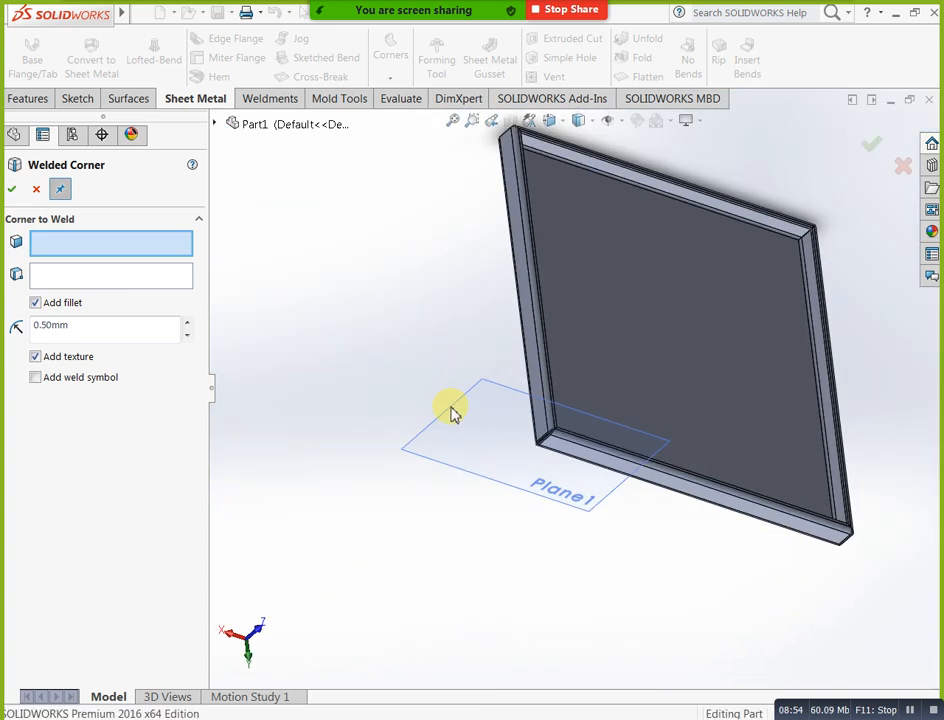
{"action": "middle_click_drag", "start_coordinate": [508, 262], "coordinate": [516, 355]}
{"action": "scroll", "coordinate": [518, 350], "scroll_direction": "up", "scroll_amount": 1}
{"action": "scroll", "coordinate": [543, 200], "scroll_direction": "down", "scroll_amount": 5}
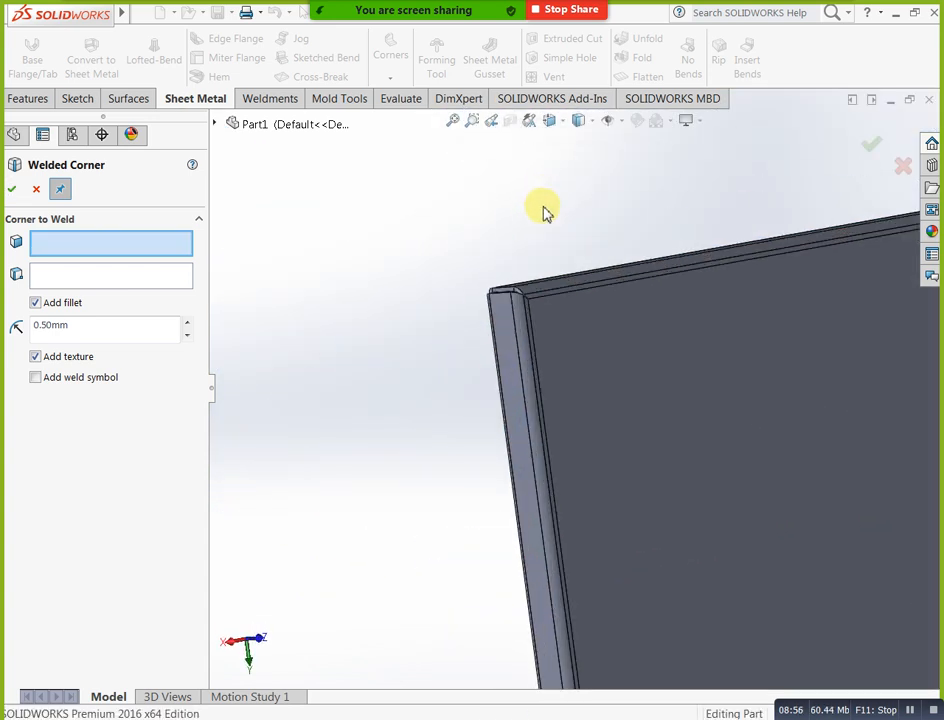
{"action": "middle_click_drag", "start_coordinate": [546, 270], "coordinate": [493, 405]}
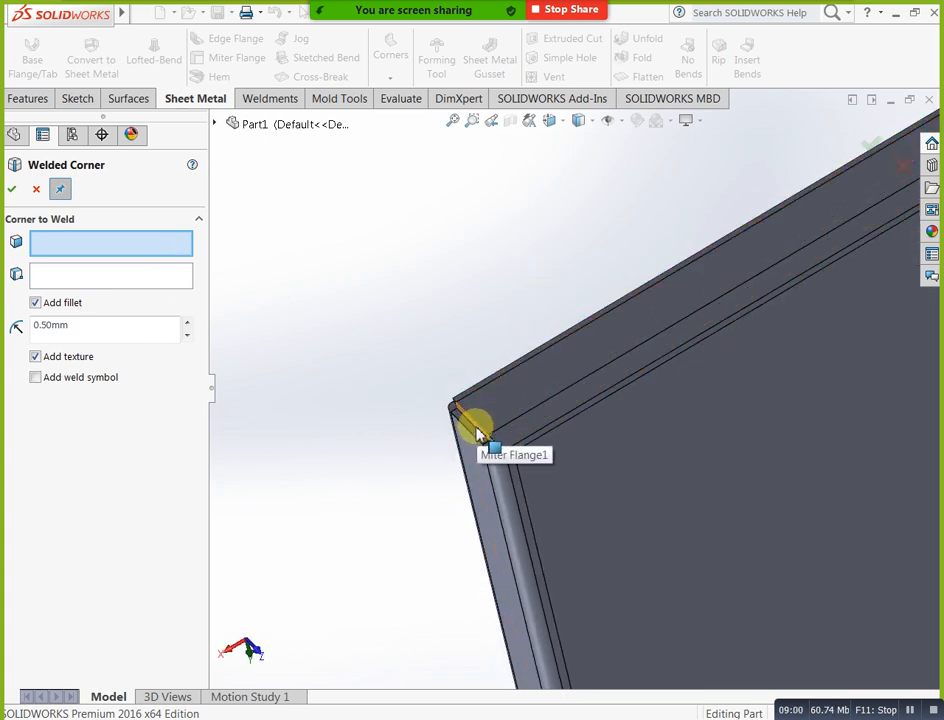
{"action": "left_click", "coordinate": [478, 433]}
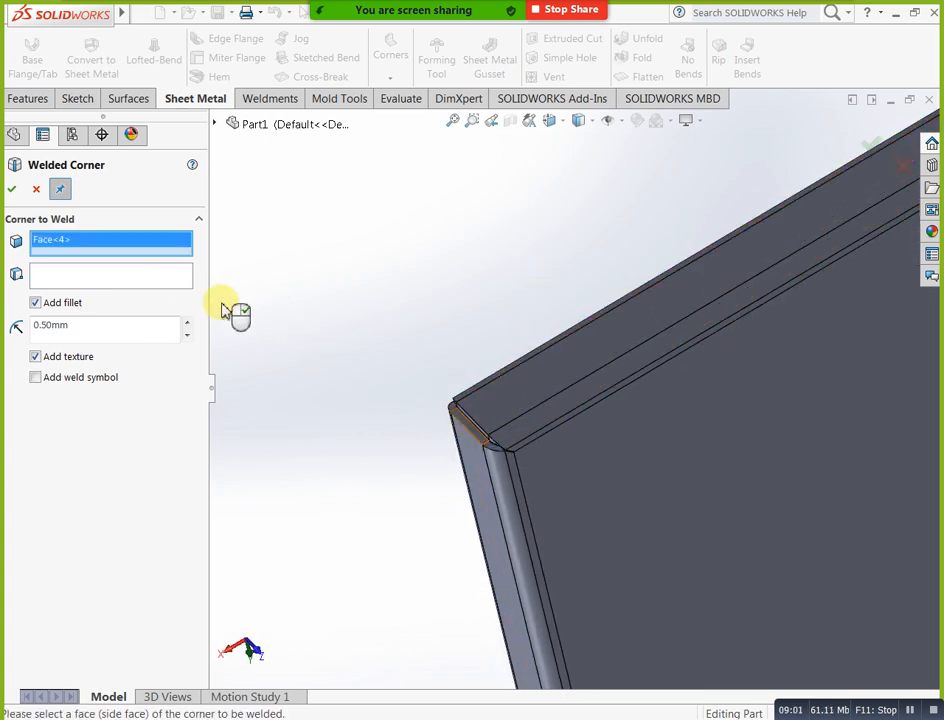
{"action": "left_click", "coordinate": [14, 190]}
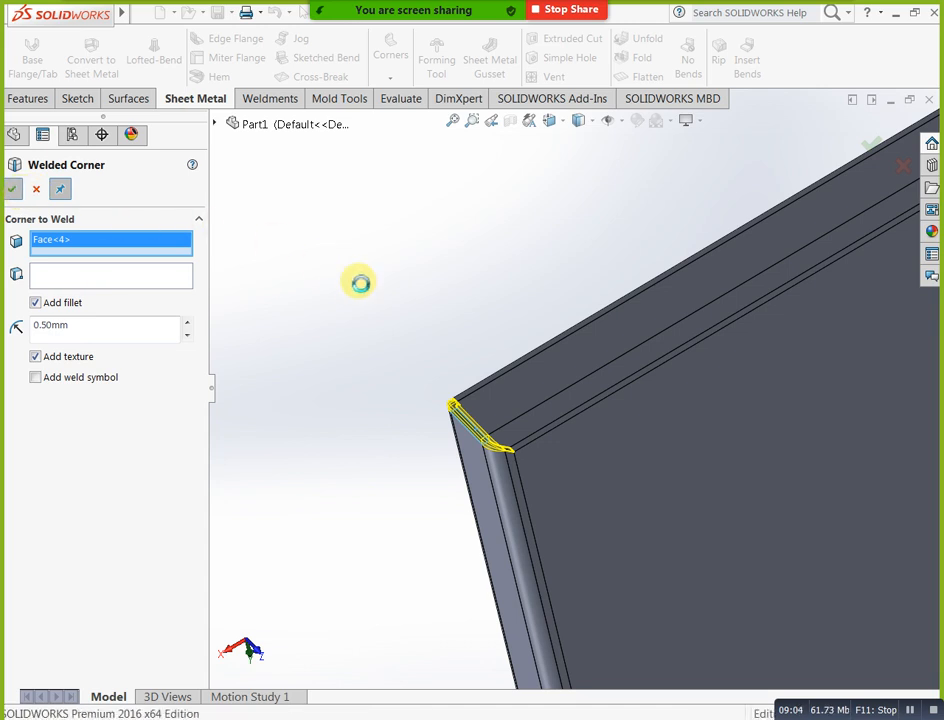
{"action": "scroll", "coordinate": [322, 349], "scroll_direction": "up", "scroll_amount": 3}
{"action": "scroll", "coordinate": [316, 354], "scroll_direction": "up", "scroll_amount": 2}
{"action": "middle_click_drag", "start_coordinate": [316, 354], "coordinate": [853, 442]}
{"action": "scroll", "coordinate": [653, 432], "scroll_direction": "down", "scroll_amount": 2}
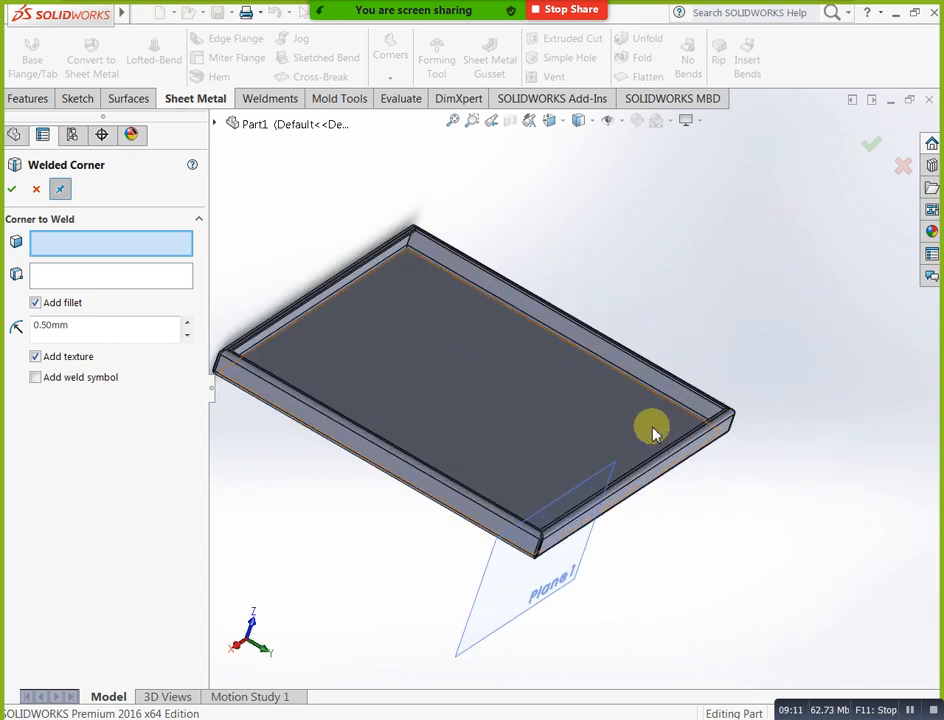
{"action": "left_click", "coordinate": [36, 189]}
{"action": "middle_click_drag", "start_coordinate": [546, 306], "coordinate": [495, 275]}
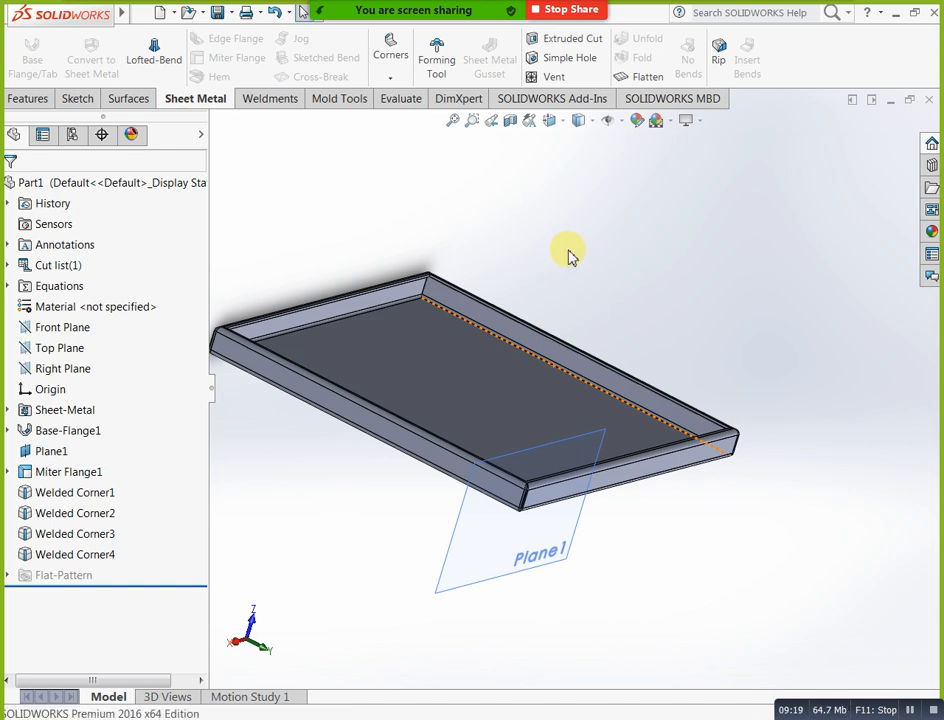
Undo all four corner welds so that only the base flange and miter flange features remain
{"action": "key", "text": "ctrl+z"}
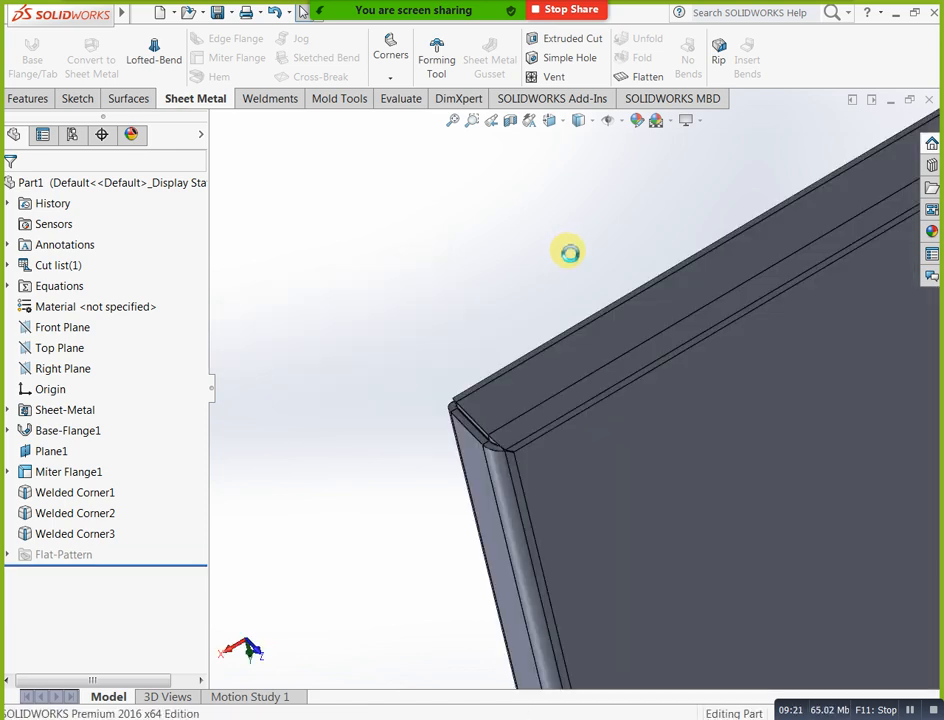
{"action": "key", "text": "ctrl+z"}
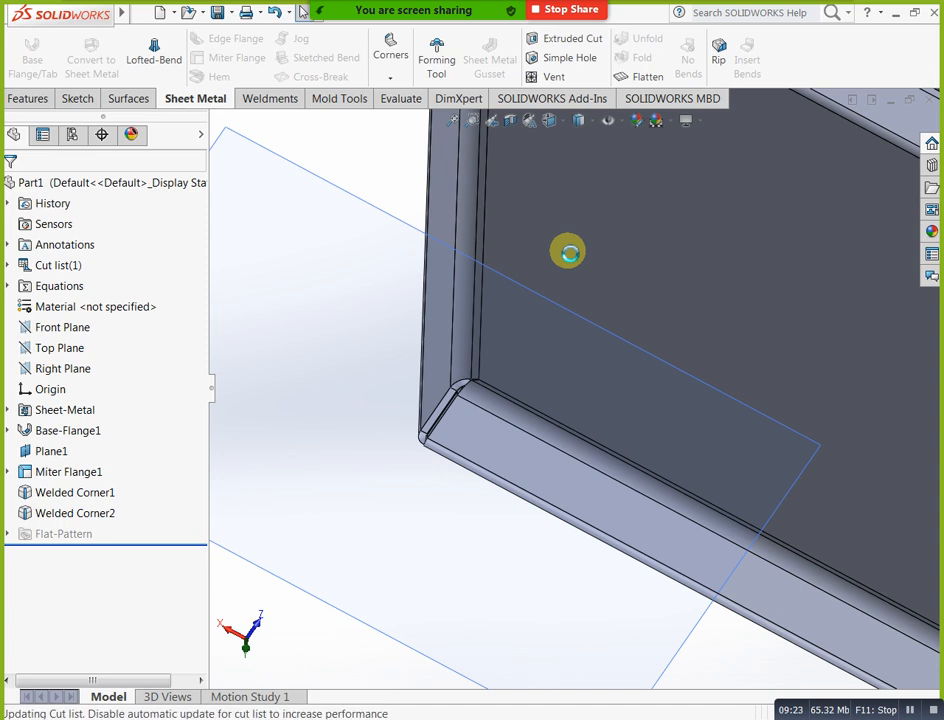
{"action": "key", "text": "ctrl+z"}
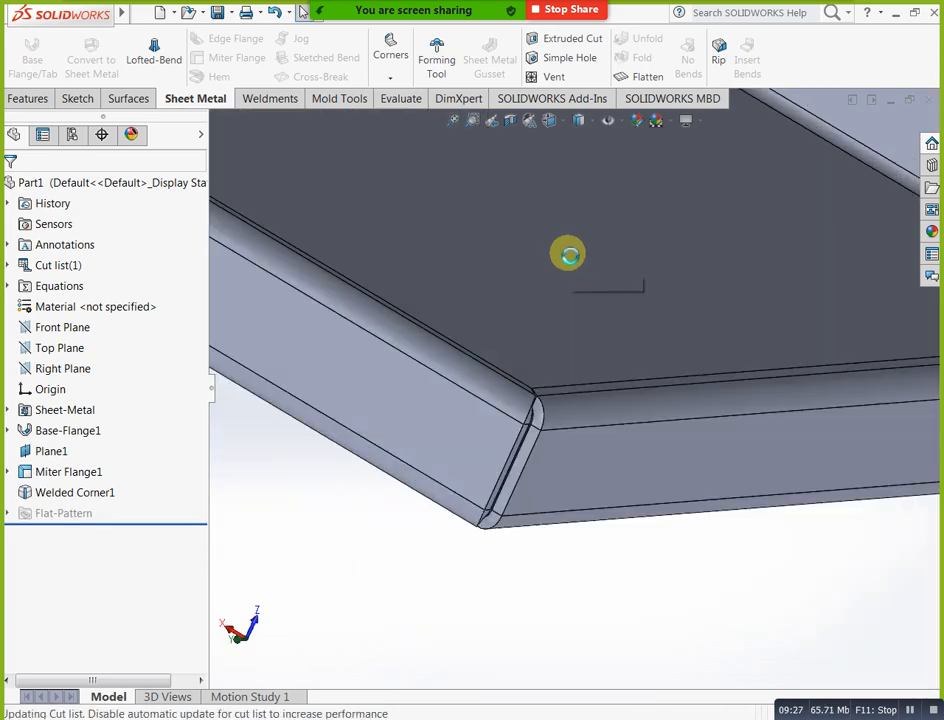
{"action": "key", "text": "ctrl+z"}
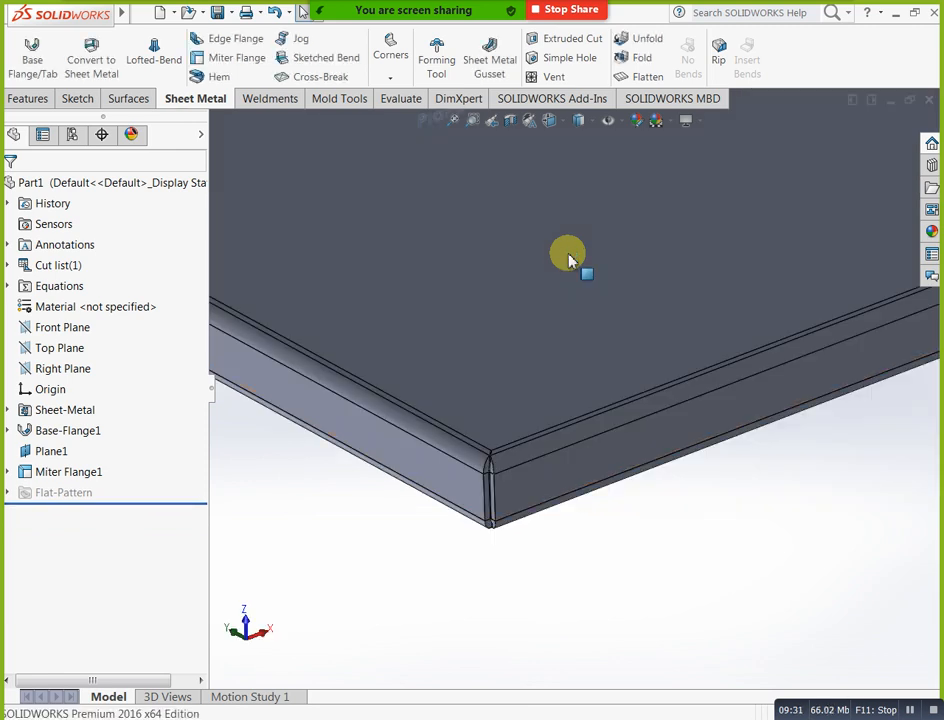
Edit the miter flange and remove its fourth edge from the selection, leaving one side of the tray open
{"action": "scroll", "coordinate": [597, 546], "scroll_direction": "up", "scroll_amount": 3}
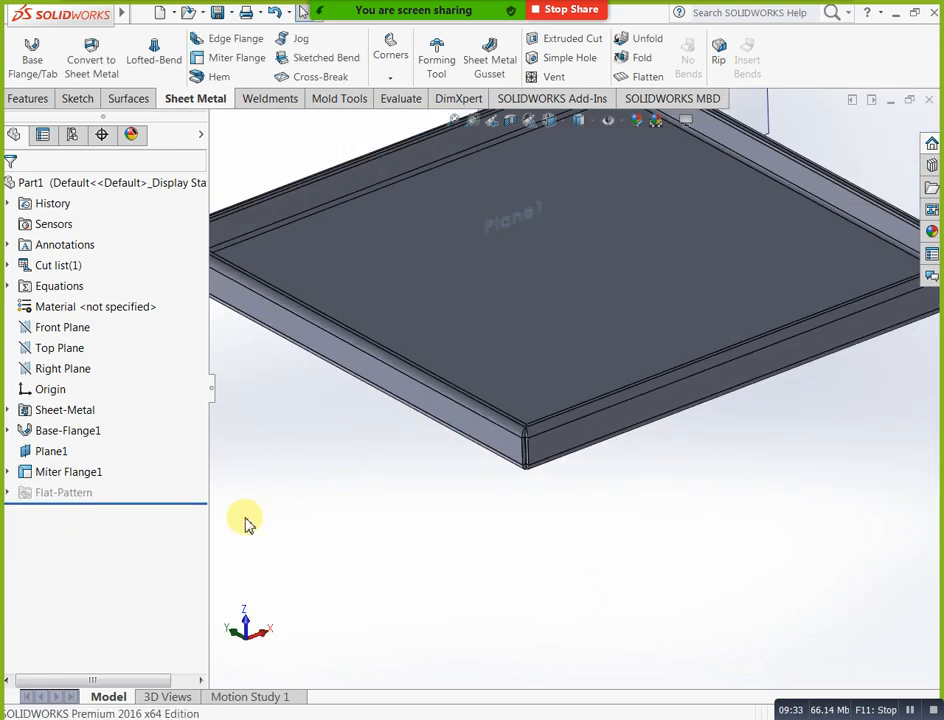
{"action": "left_click", "coordinate": [93, 471]}
{"action": "right_click", "coordinate": [93, 471]}
{"action": "left_click", "coordinate": [100, 396]}
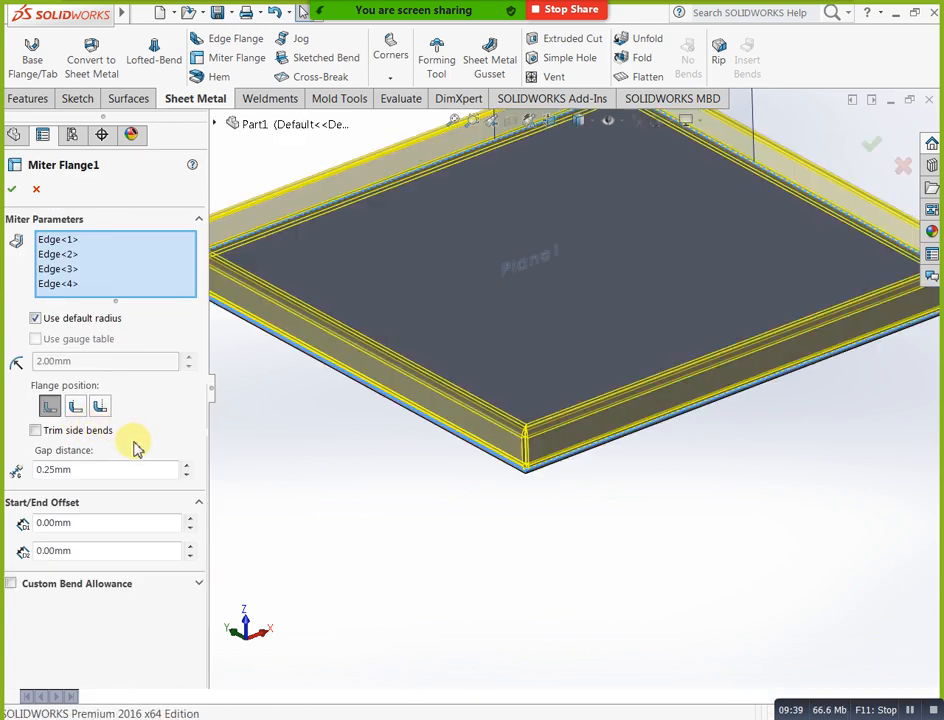
{"action": "left_click", "coordinate": [60, 286]}
{"action": "right_click", "coordinate": [64, 288]}
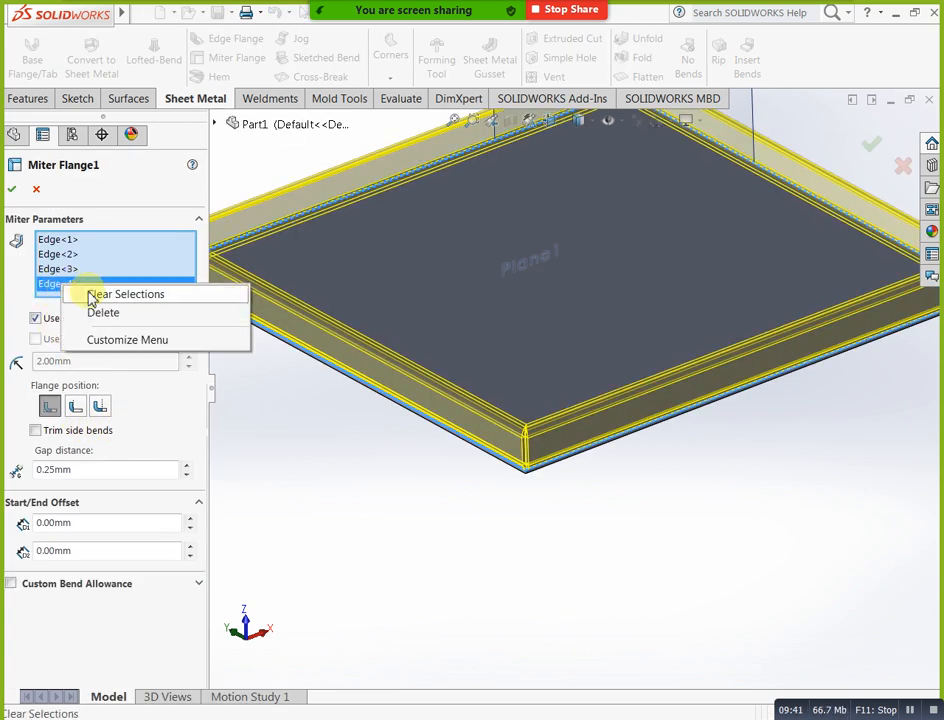
{"action": "left_click", "coordinate": [110, 314]}
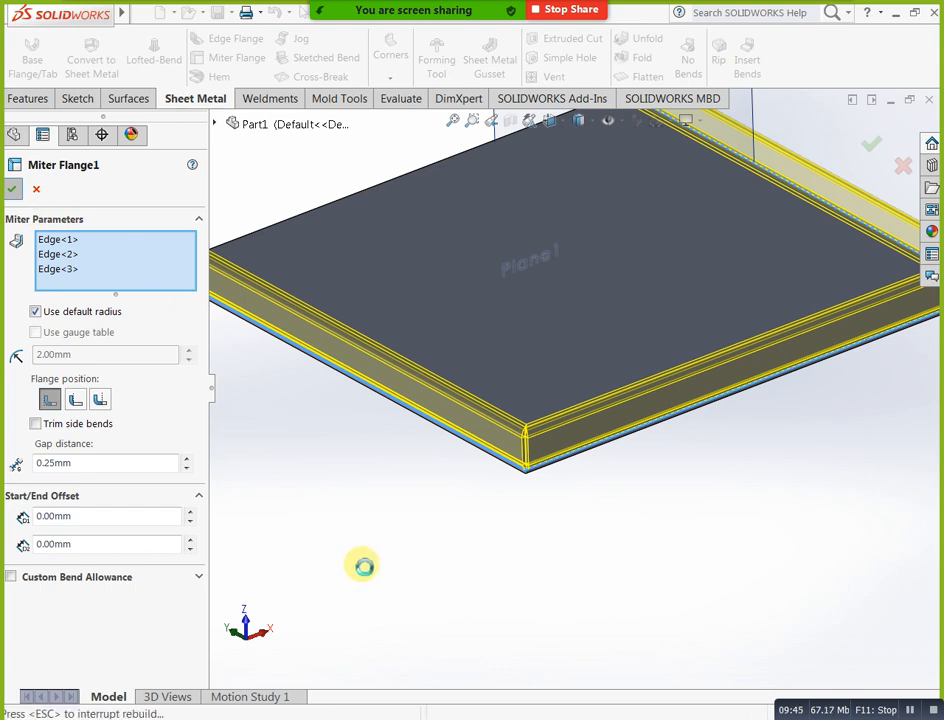
{"action": "middle_click_drag", "start_coordinate": [367, 568], "coordinate": [550, 609]}
{"action": "mouse_move", "coordinate": [512, 312]}
{"action": "middle_mouse_down"}
{"action": "mouse_move", "coordinate": [459, 259]}
{"action": "mouse_move", "coordinate": [512, 232]}
{"action": "mouse_move", "coordinate": [518, 322]}
{"action": "middle_mouse_up"}
{"action": "scroll", "coordinate": [485, 430], "scroll_direction": "down", "scroll_amount": 2}
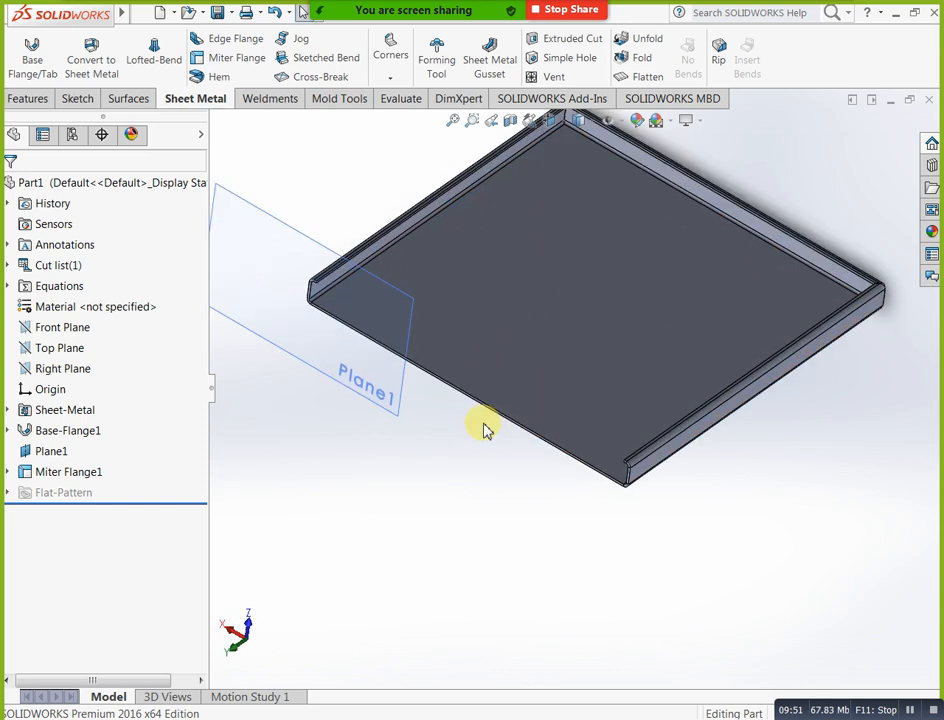
Start an open hem on the base's unflanged edge and reverse its direction so it folds beneath the base
{"action": "scroll", "coordinate": [485, 430], "scroll_direction": "down", "scroll_amount": 2}
{"action": "left_click", "coordinate": [388, 181]}
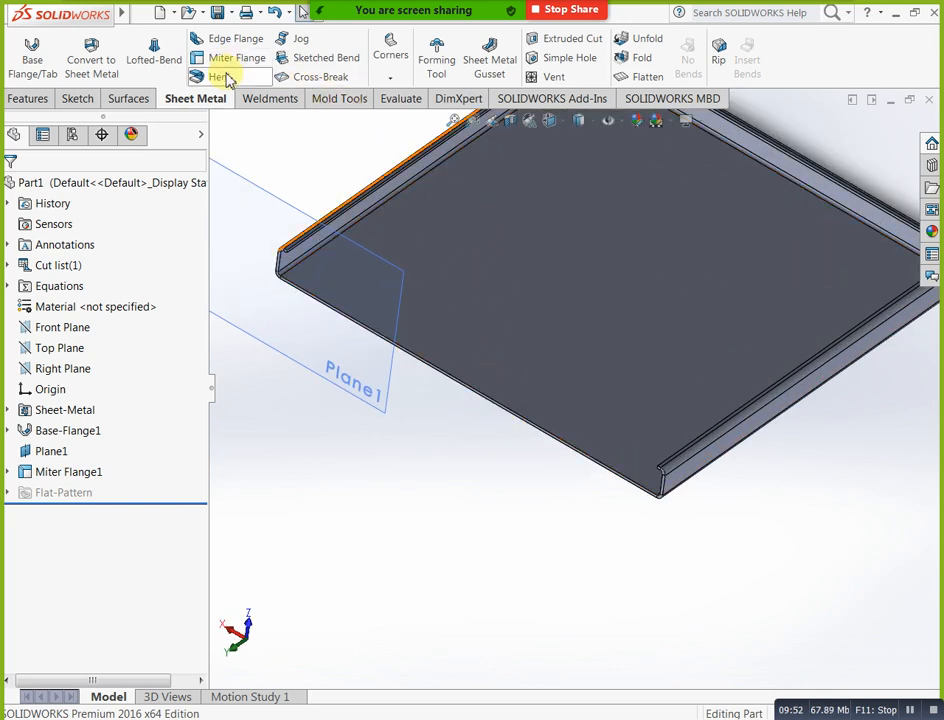
{"action": "left_click", "coordinate": [222, 78]}
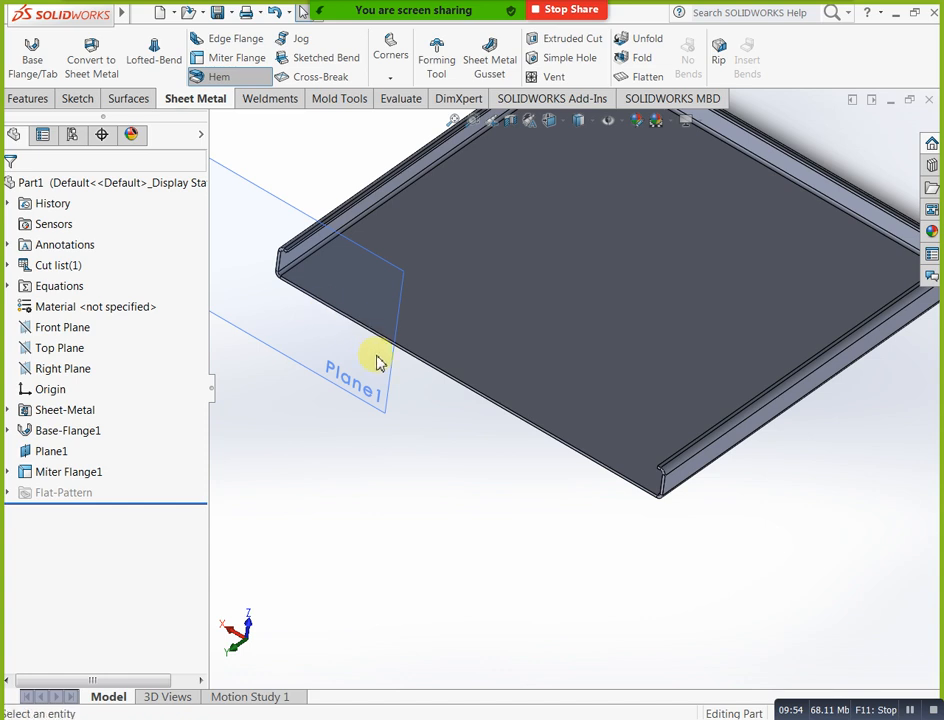
{"action": "left_click", "coordinate": [433, 369]}
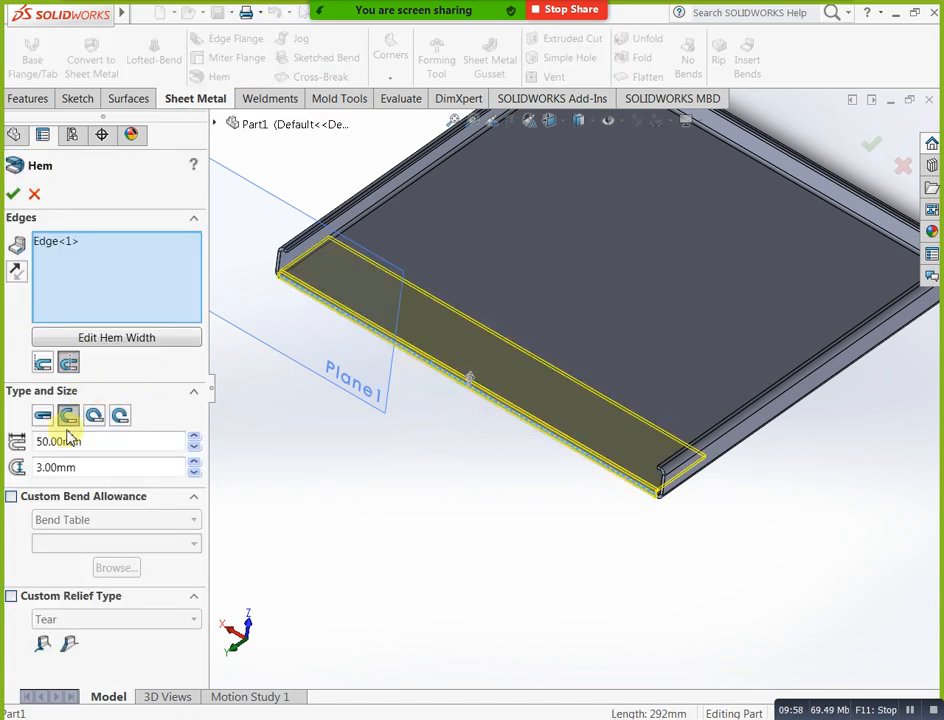
{"action": "left_click", "coordinate": [16, 271]}
{"action": "middle_click_drag", "start_coordinate": [247, 428], "coordinate": [438, 444]}
{"action": "scroll", "coordinate": [448, 388], "scroll_direction": "down", "scroll_amount": 3}
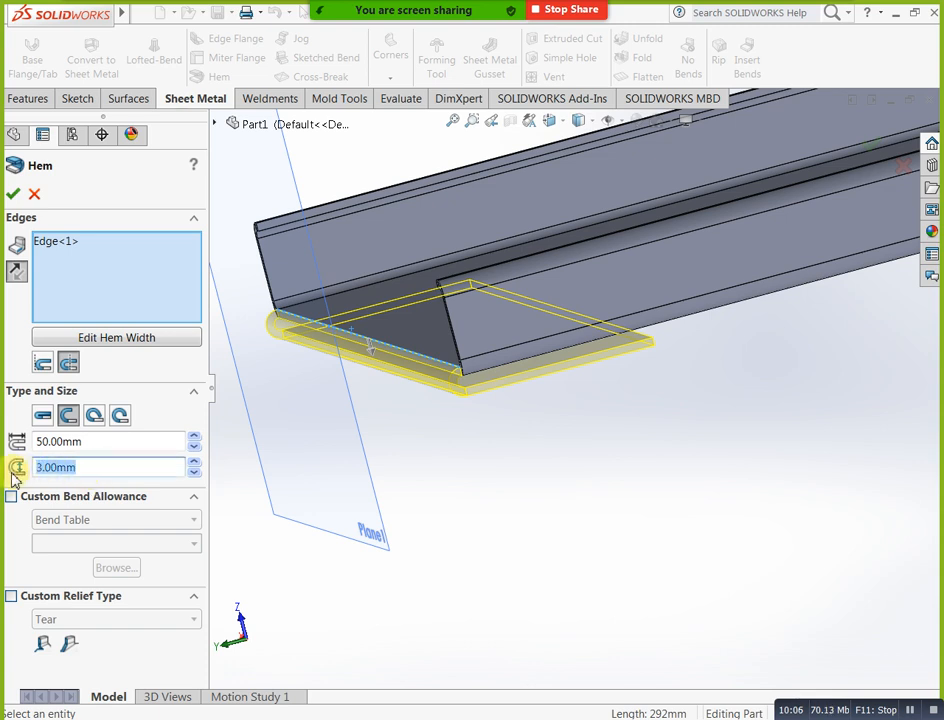
Set the hem's gap distance to 10 mm and its length to 30 mm
{"action": "key", "text": "Return"}
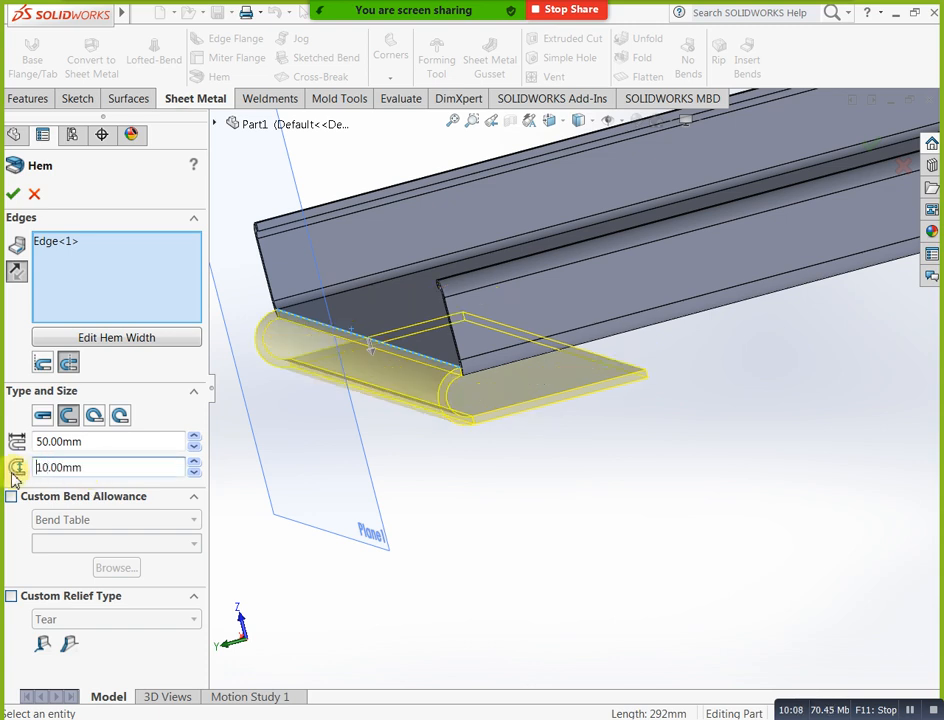
{"action": "left_click", "coordinate": [110, 443]}
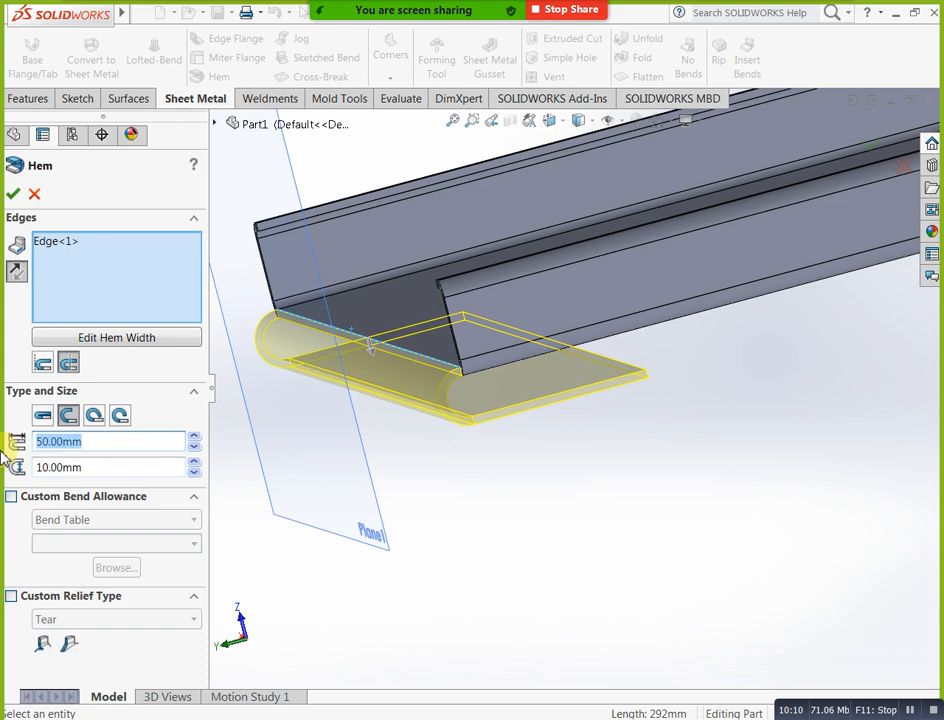
{"action": "key", "text": "Return"}
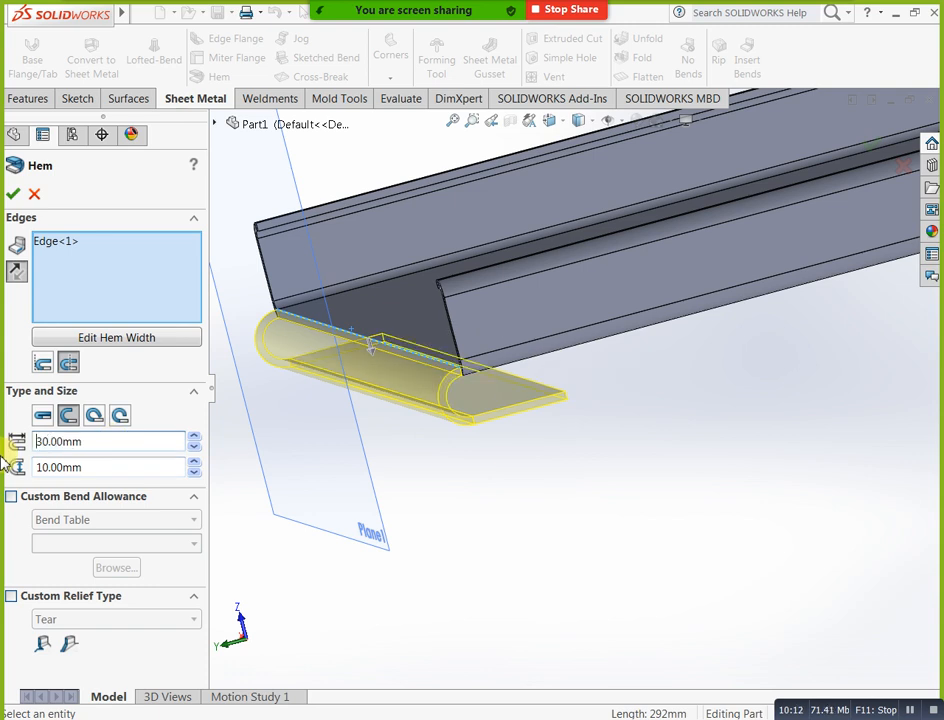
{"action": "middle_click_drag", "start_coordinate": [424, 526], "coordinate": [452, 518]}
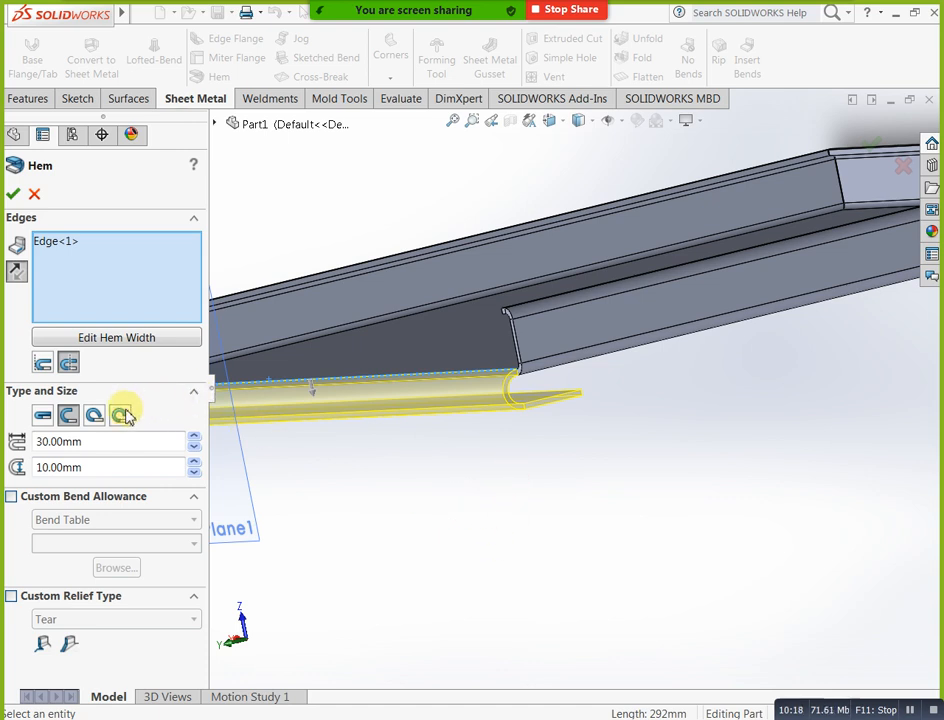
Preview the teardrop and closed hem types, switch back to the open type, and create the hem
{"action": "left_click", "coordinate": [95, 415]}
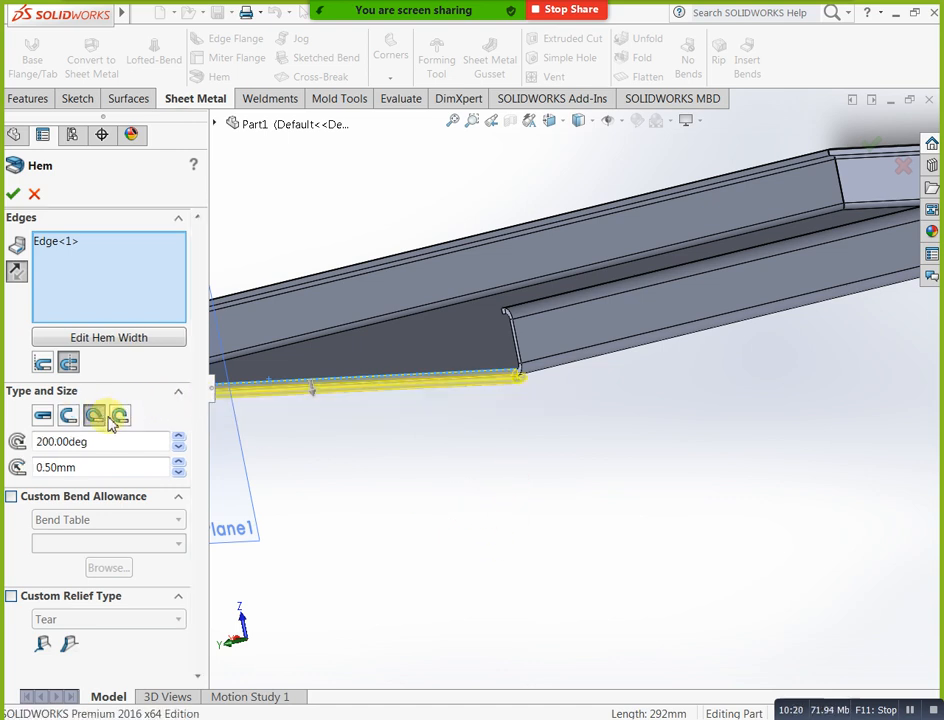
{"action": "left_click", "coordinate": [44, 414]}
{"action": "middle_click_drag", "start_coordinate": [477, 416], "coordinate": [420, 414]}
{"action": "left_click", "coordinate": [69, 415]}
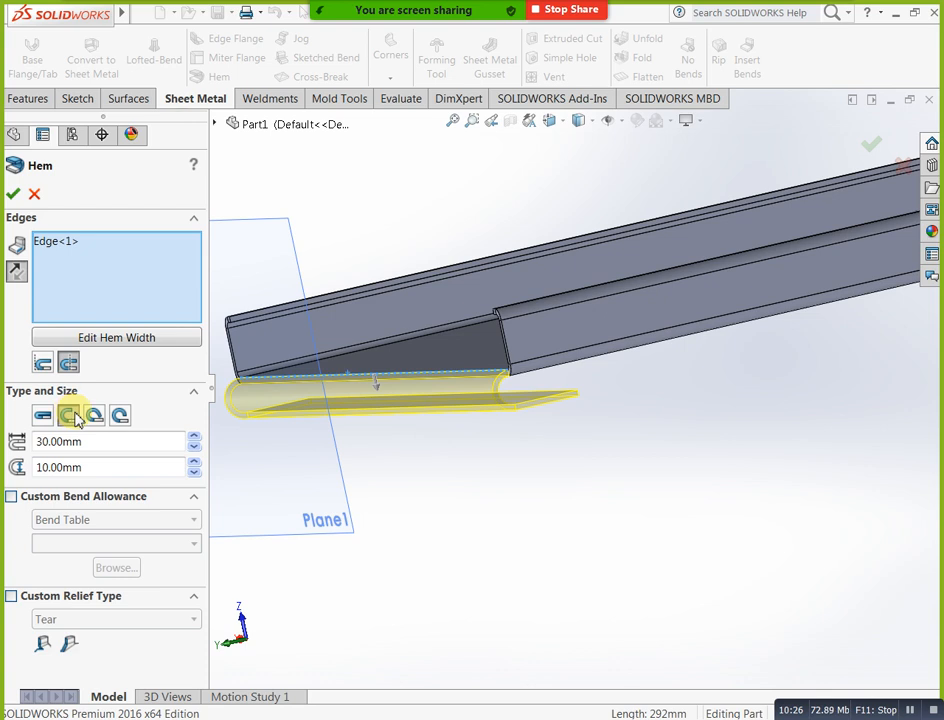
{"action": "left_click", "coordinate": [14, 195]}
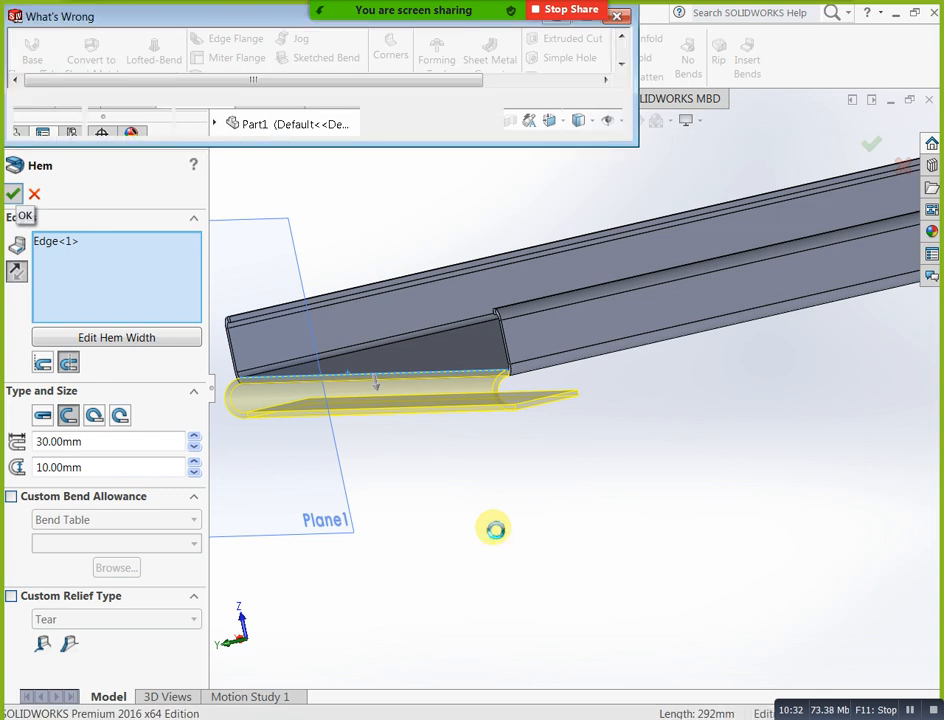
{"action": "left_click", "coordinate": [617, 15]}
Check the folded hem up close and delete it from the part
{"action": "middle_click_drag", "start_coordinate": [530, 449], "coordinate": [560, 485]}
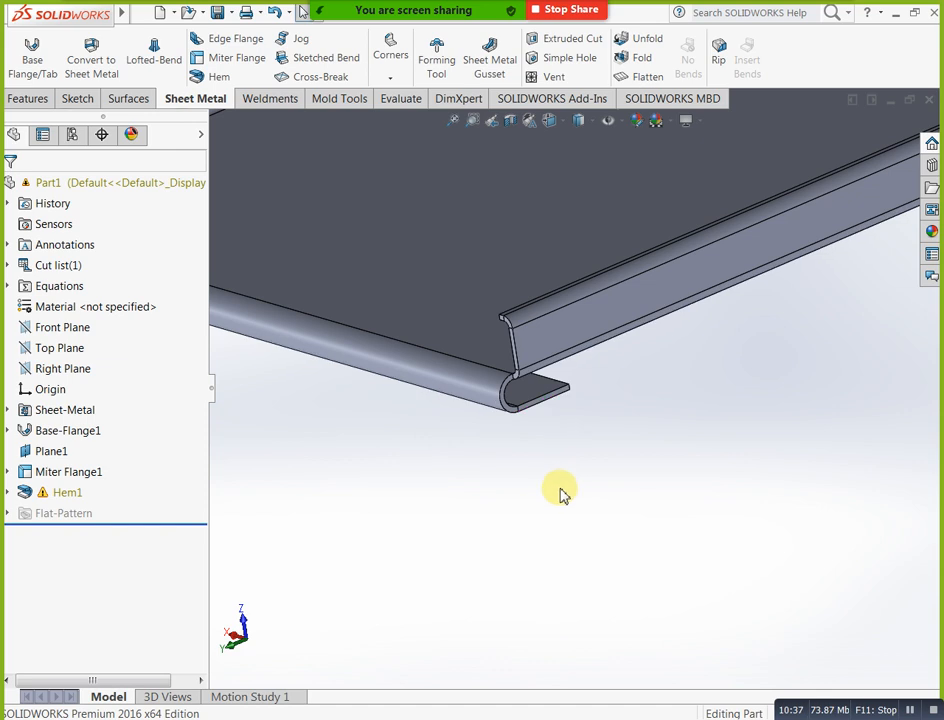
{"action": "right_click", "coordinate": [68, 495]}
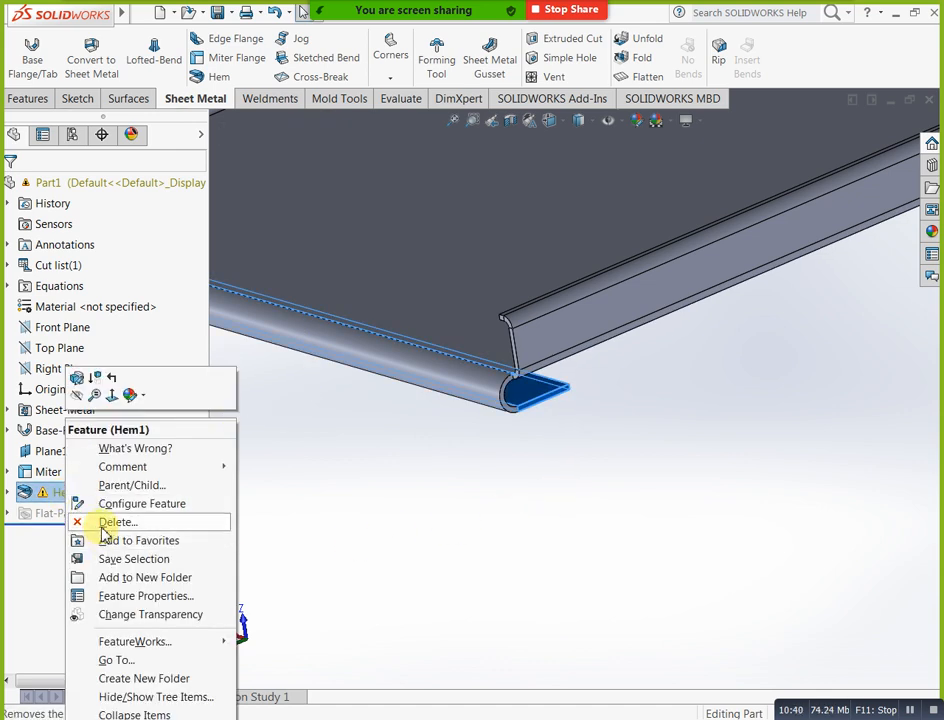
{"action": "left_click", "coordinate": [82, 522]}
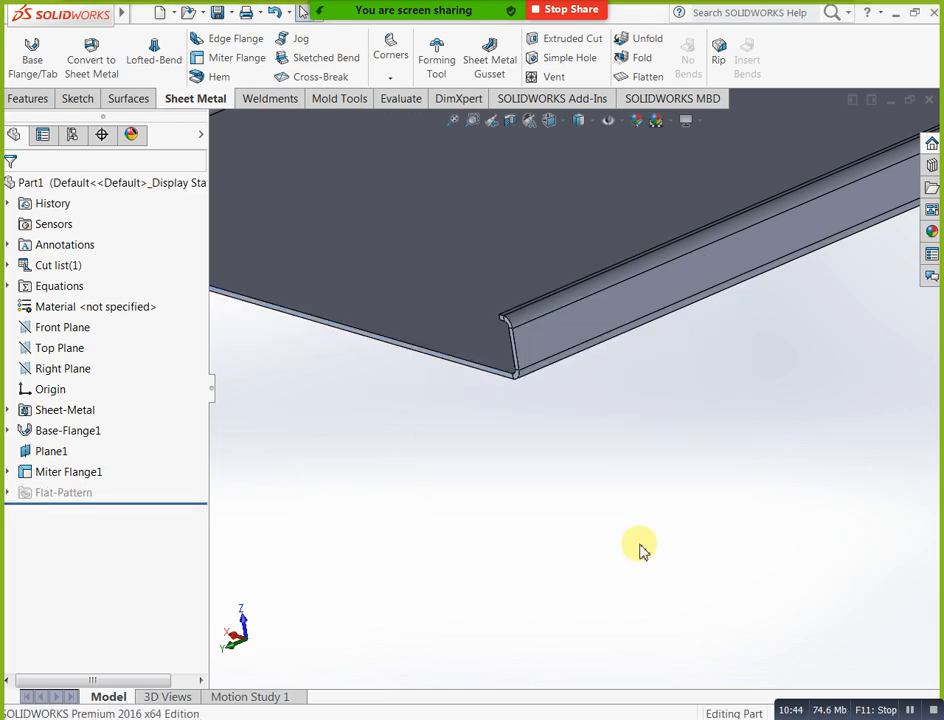
Delete the miter flange along with its dependent bends, leaving its profile sketch in the part
{"action": "scroll", "coordinate": [634, 556], "scroll_direction": "up", "scroll_amount": 3}
{"action": "mouse_move", "coordinate": [624, 560]}
{"action": "middle_mouse_down"}
{"action": "mouse_move", "coordinate": [636, 556]}
{"action": "mouse_move", "coordinate": [569, 531]}
{"action": "middle_mouse_up"}
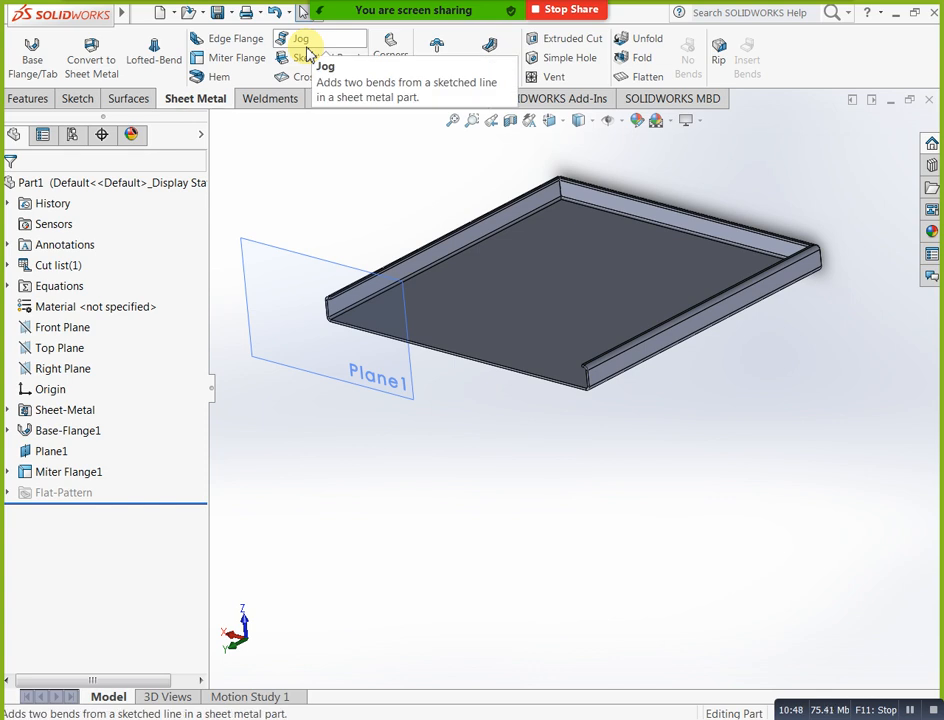
{"action": "left_click", "coordinate": [63, 473]}
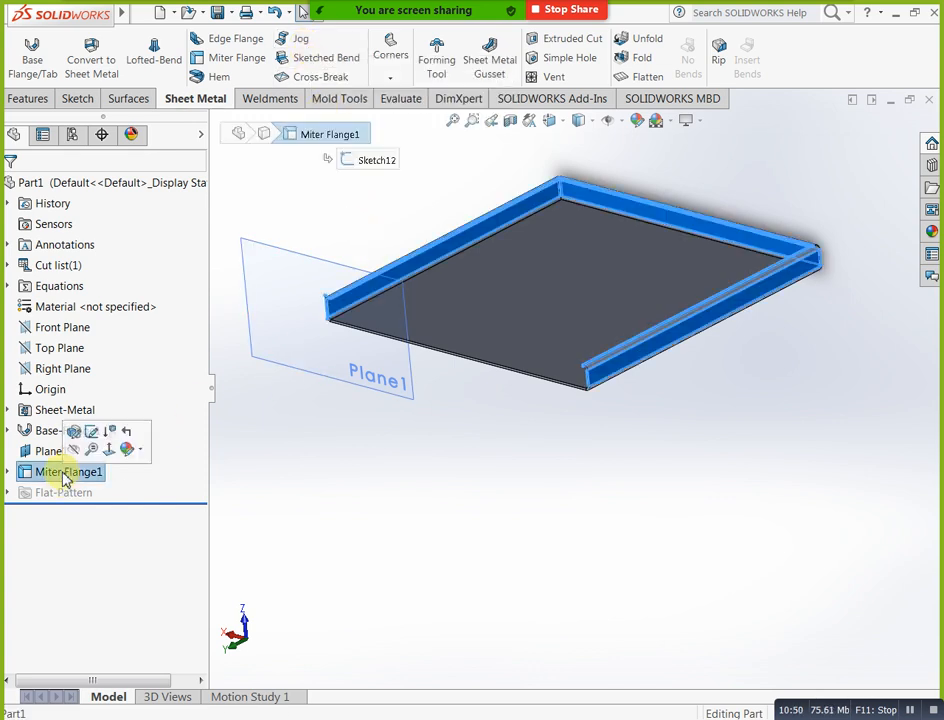
{"action": "right_click", "coordinate": [64, 473]}
{"action": "left_click", "coordinate": [113, 522]}
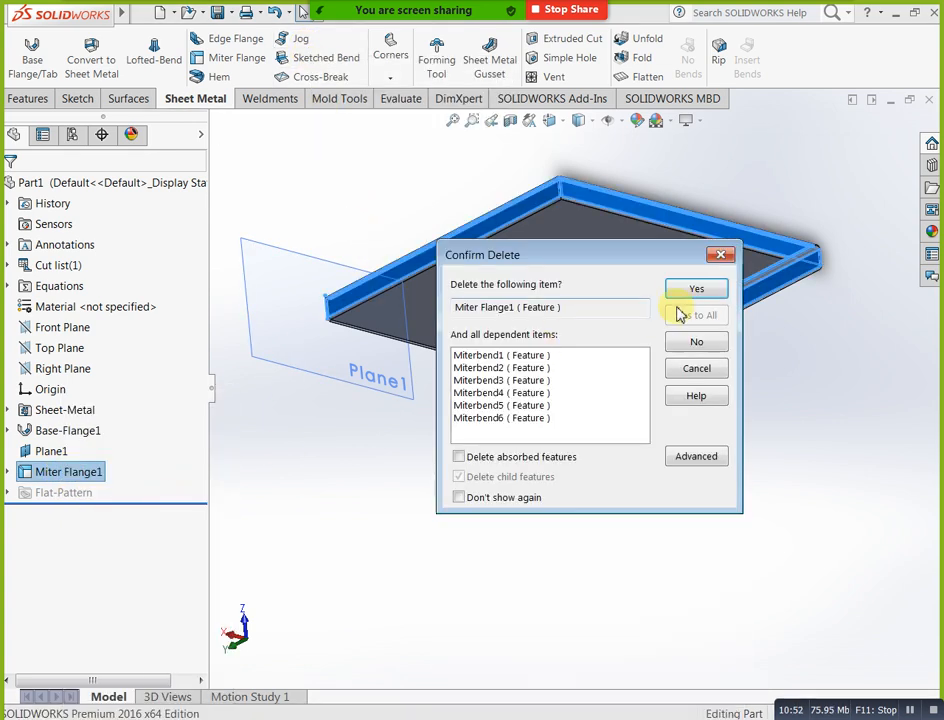
{"action": "left_click", "coordinate": [726, 291]}
{"action": "mouse_move", "coordinate": [723, 466]}
{"action": "middle_mouse_down"}
{"action": "mouse_move", "coordinate": [629, 405]}
{"action": "mouse_move", "coordinate": [600, 400]}
{"action": "mouse_move", "coordinate": [638, 514]}
{"action": "mouse_move", "coordinate": [666, 523]}
{"action": "mouse_move", "coordinate": [660, 465]}
{"action": "middle_mouse_up"}
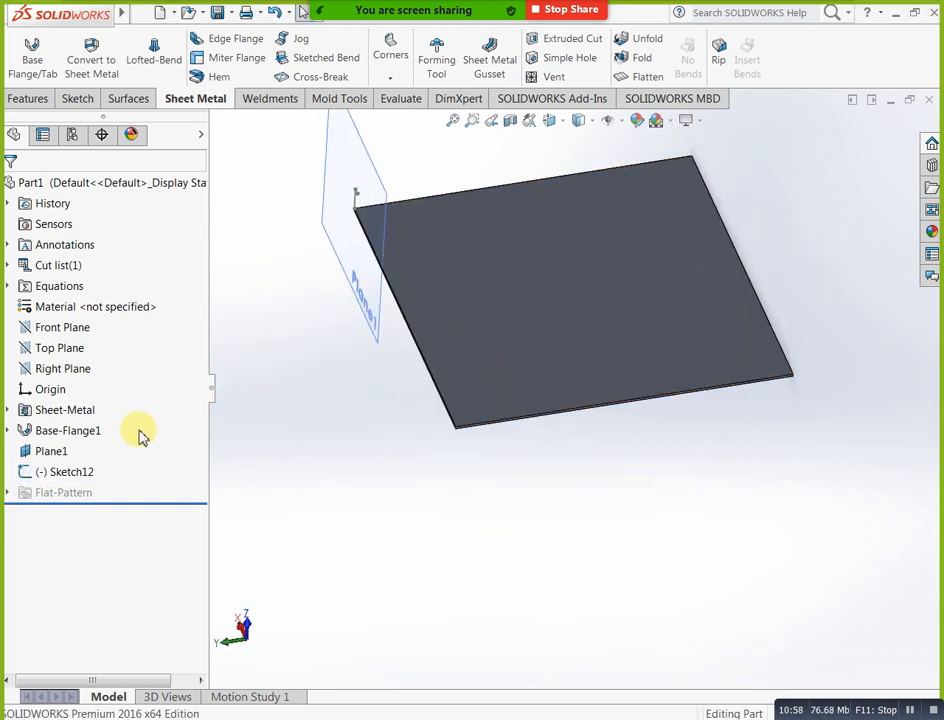
Delete the leftover profile sketch of the removed miter flange
{"action": "left_click", "coordinate": [91, 474]}
{"action": "right_click", "coordinate": [92, 472]}
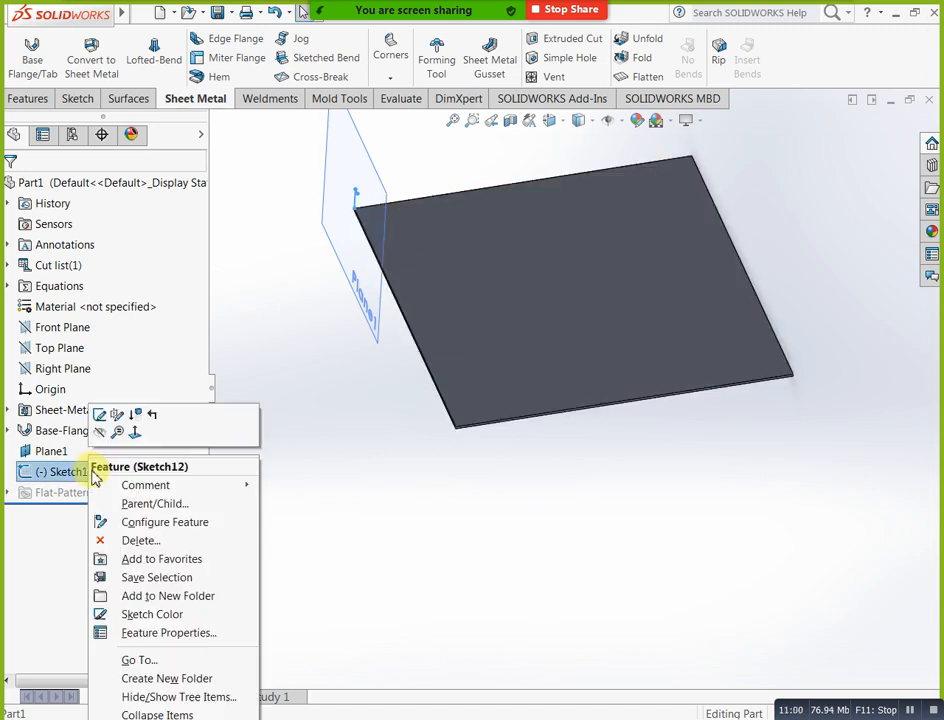
{"action": "left_click", "coordinate": [140, 540]}
{"action": "left_click", "coordinate": [695, 287]}
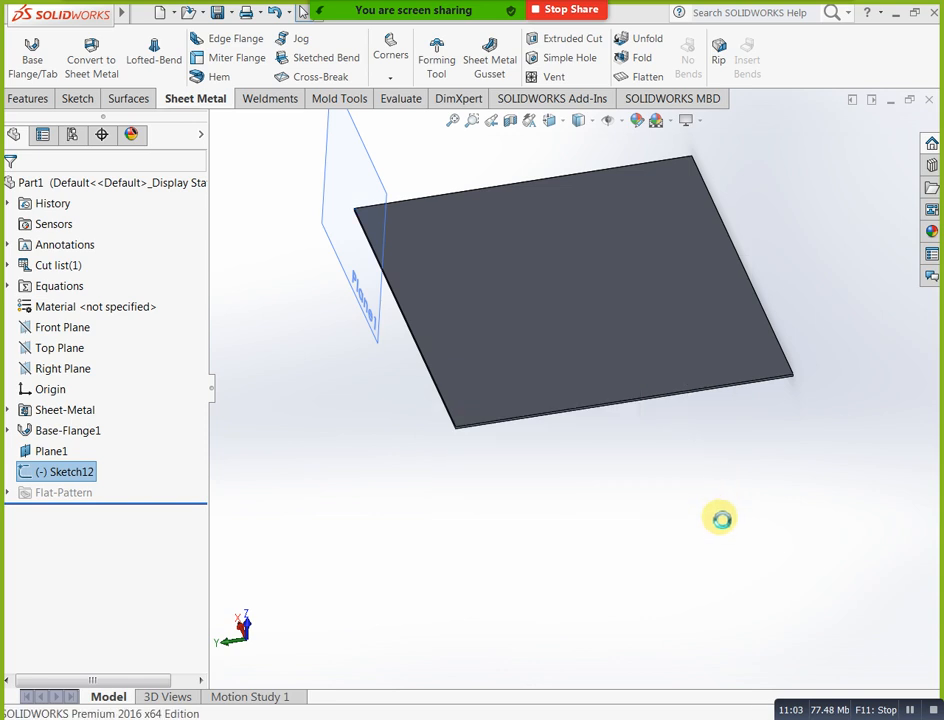
Sketch a vertical line about 300 mm long on the base's flat face, left of center and running from edge to edge
{"action": "left_click", "coordinate": [571, 304]}
{"action": "left_click", "coordinate": [628, 236]}
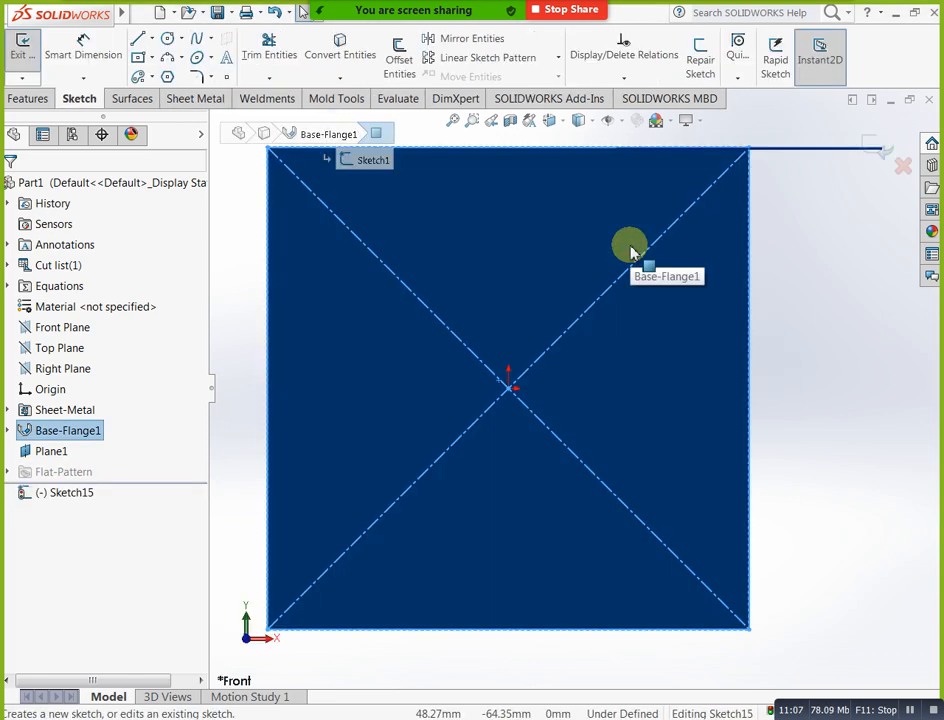
{"action": "scroll", "coordinate": [528, 582], "scroll_direction": "up", "scroll_amount": 2}
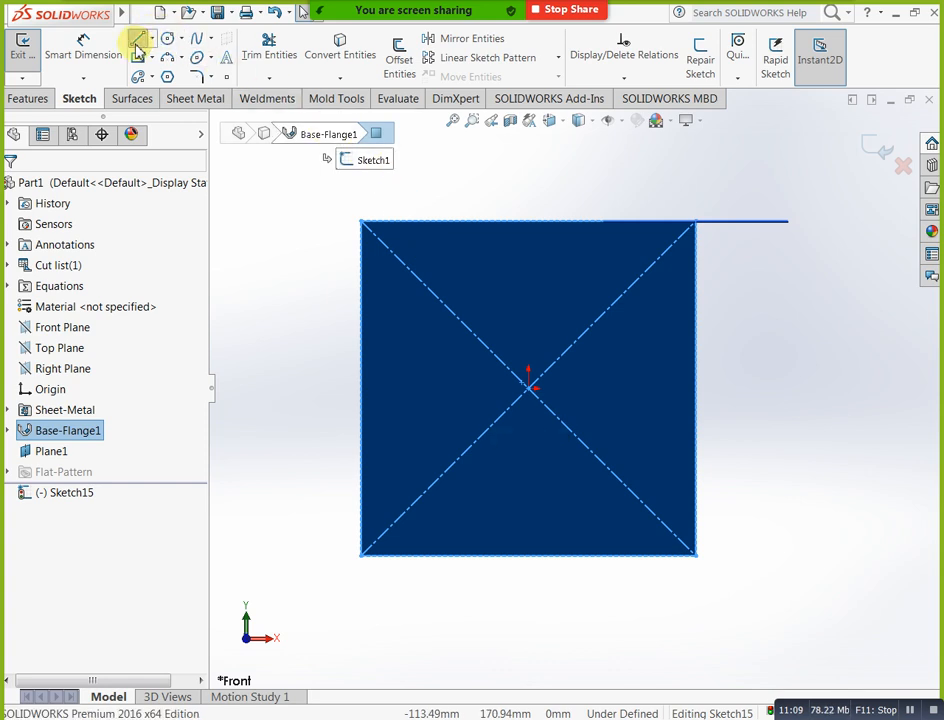
{"action": "left_click", "coordinate": [137, 42]}
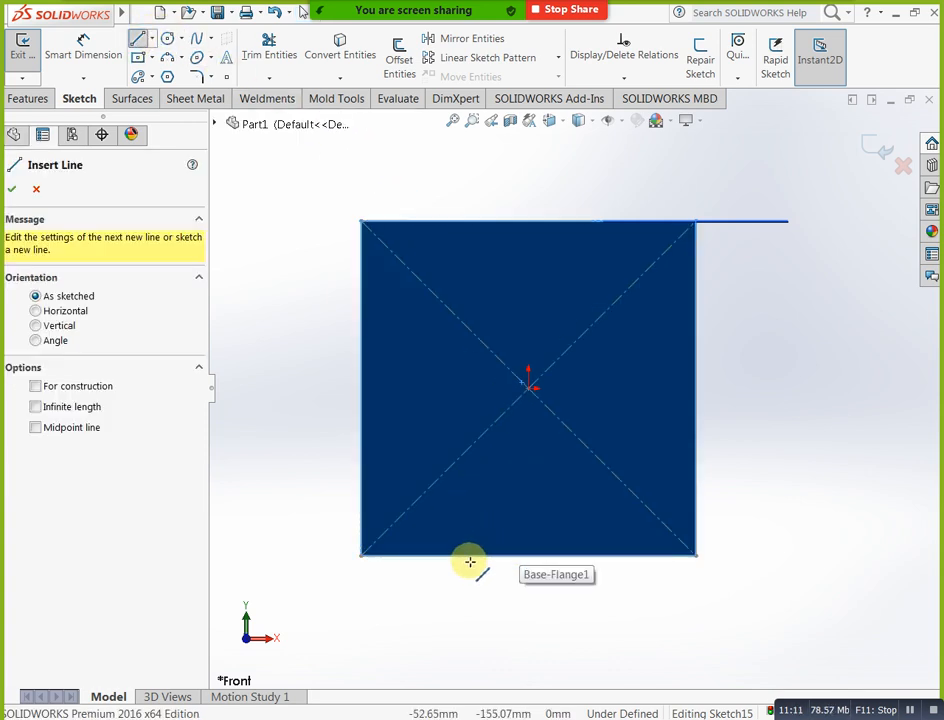
{"action": "left_click", "coordinate": [460, 556]}
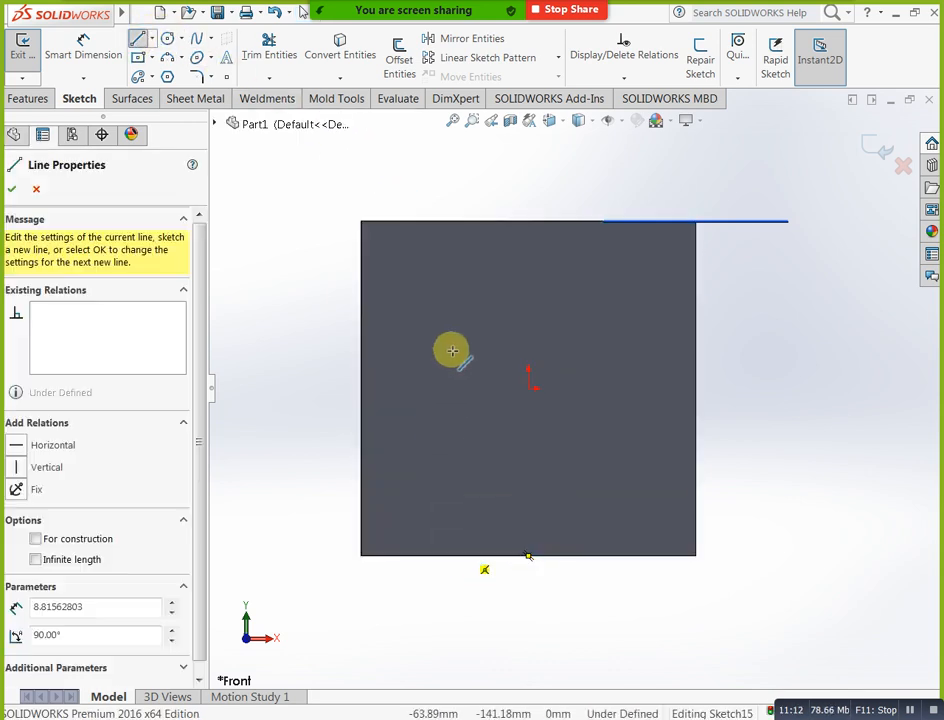
{"action": "left_click", "coordinate": [461, 219]}
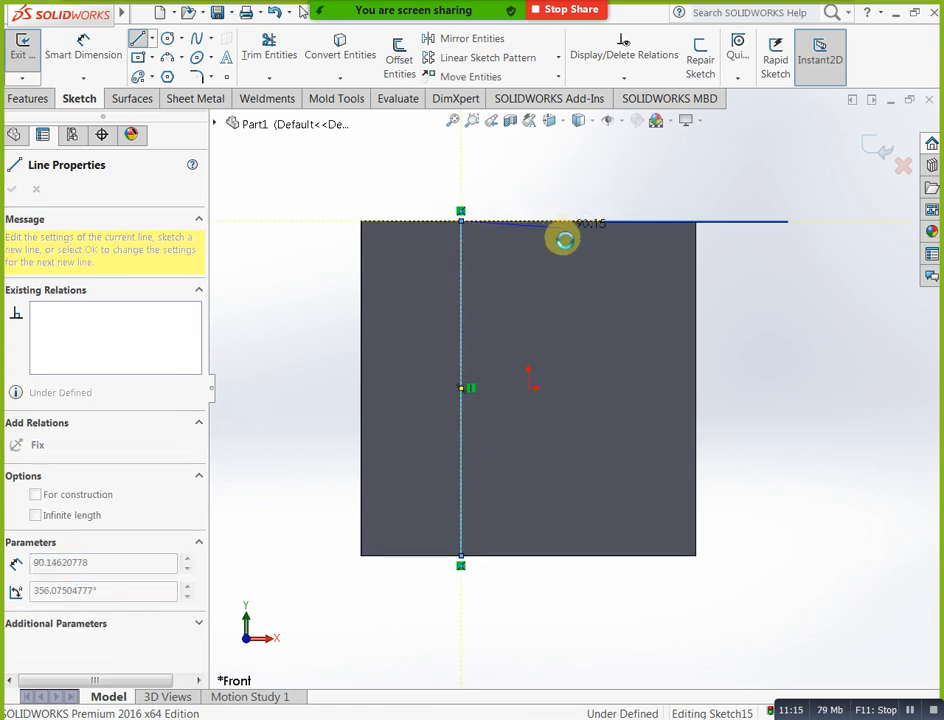
{"action": "key", "text": "Escape"}
Try to create a miter flange from the sketched line with the default settings
{"action": "left_click", "coordinate": [870, 143]}
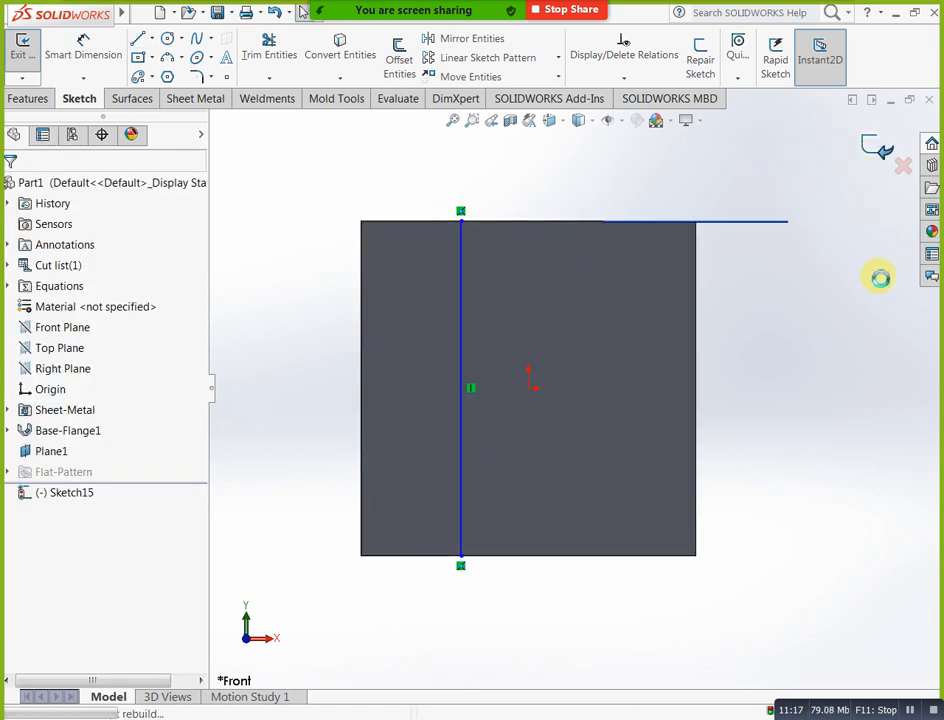
{"action": "mouse_move", "coordinate": [757, 486]}
{"action": "middle_mouse_down"}
{"action": "mouse_move", "coordinate": [727, 510]}
{"action": "mouse_move", "coordinate": [769, 360]}
{"action": "mouse_move", "coordinate": [807, 386]}
{"action": "mouse_move", "coordinate": [567, 335]}
{"action": "middle_mouse_up"}
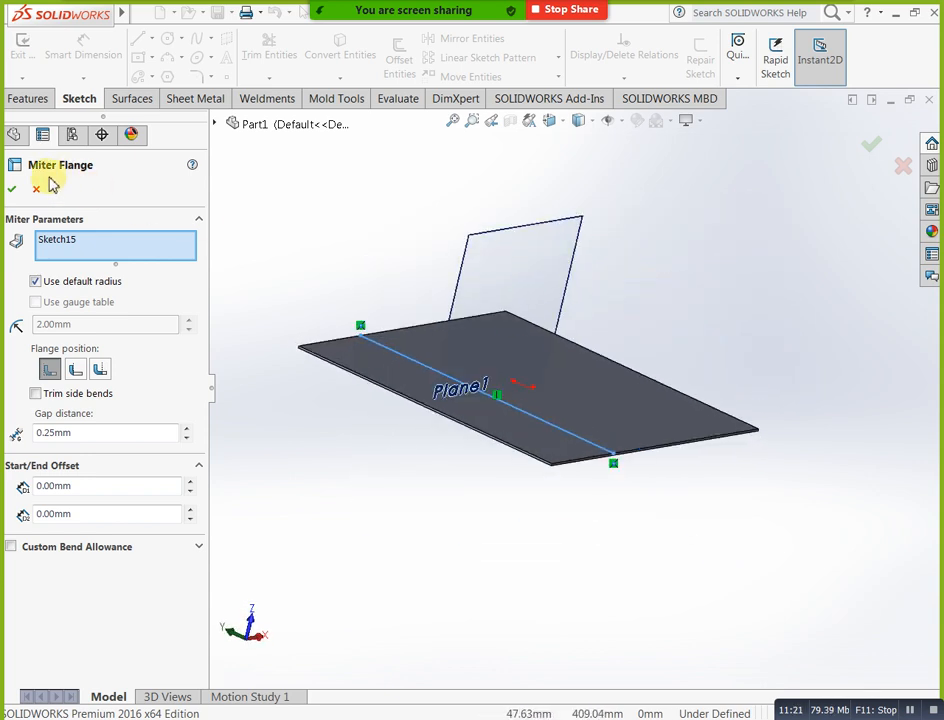
{"action": "left_click", "coordinate": [13, 190]}
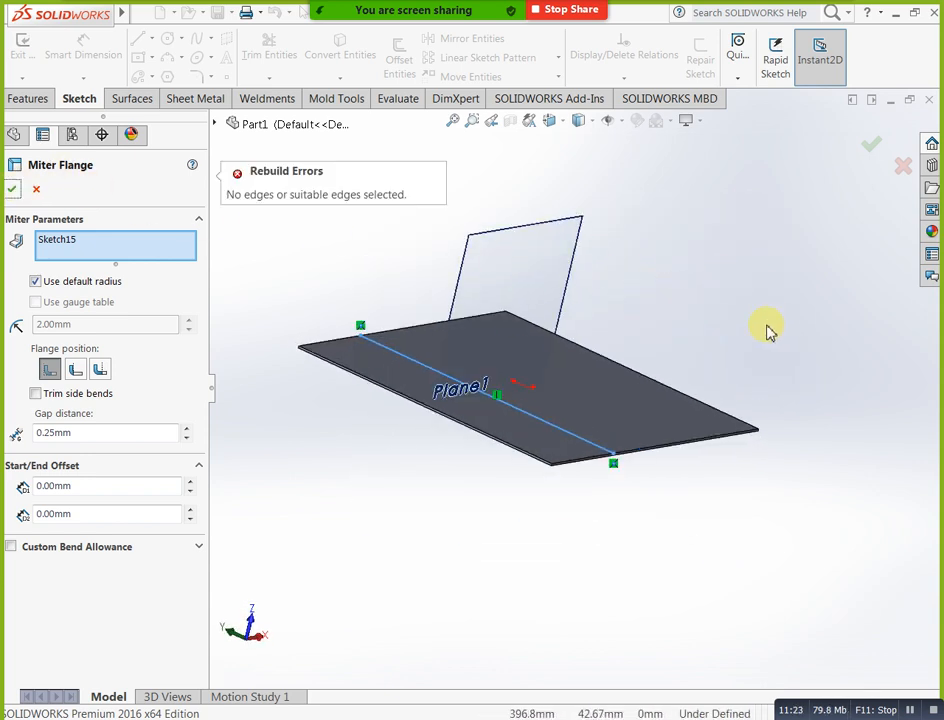
{"action": "left_click", "coordinate": [36, 190]}
{"action": "mouse_move", "coordinate": [784, 316]}
{"action": "middle_mouse_down"}
{"action": "mouse_move", "coordinate": [744, 327]}
{"action": "mouse_move", "coordinate": [770, 243]}
{"action": "middle_mouse_up"}
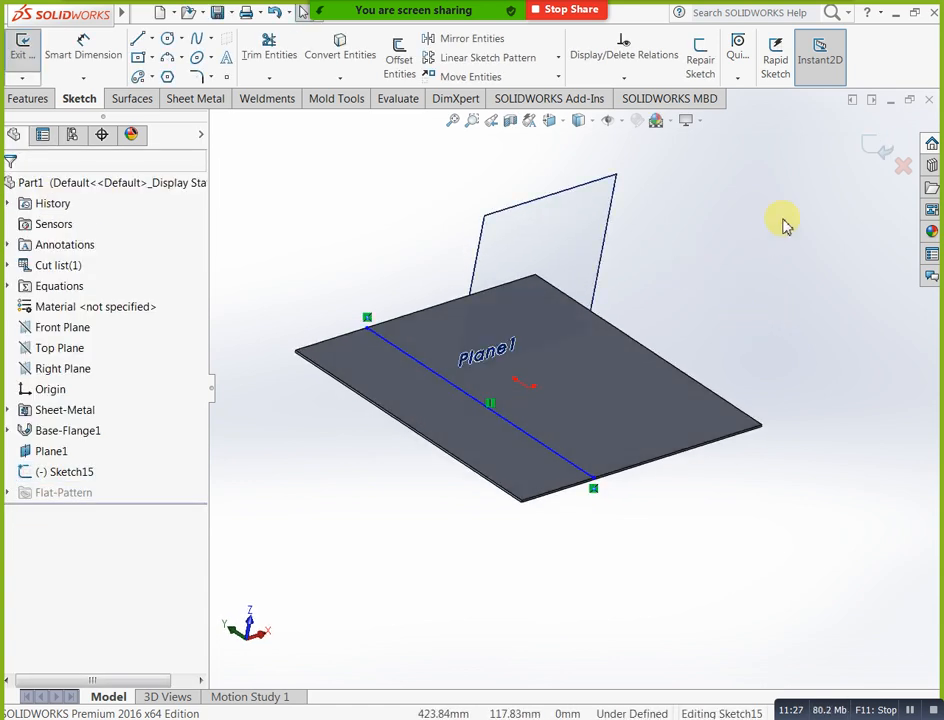
Close the line sketch and start a sketched bend along the line, with the larger part of the base as the fixed face
{"action": "left_click", "coordinate": [879, 154]}
{"action": "middle_click_drag", "start_coordinate": [818, 228], "coordinate": [503, 430]}
{"action": "middle_click_drag", "start_coordinate": [402, 305], "coordinate": [419, 362]}
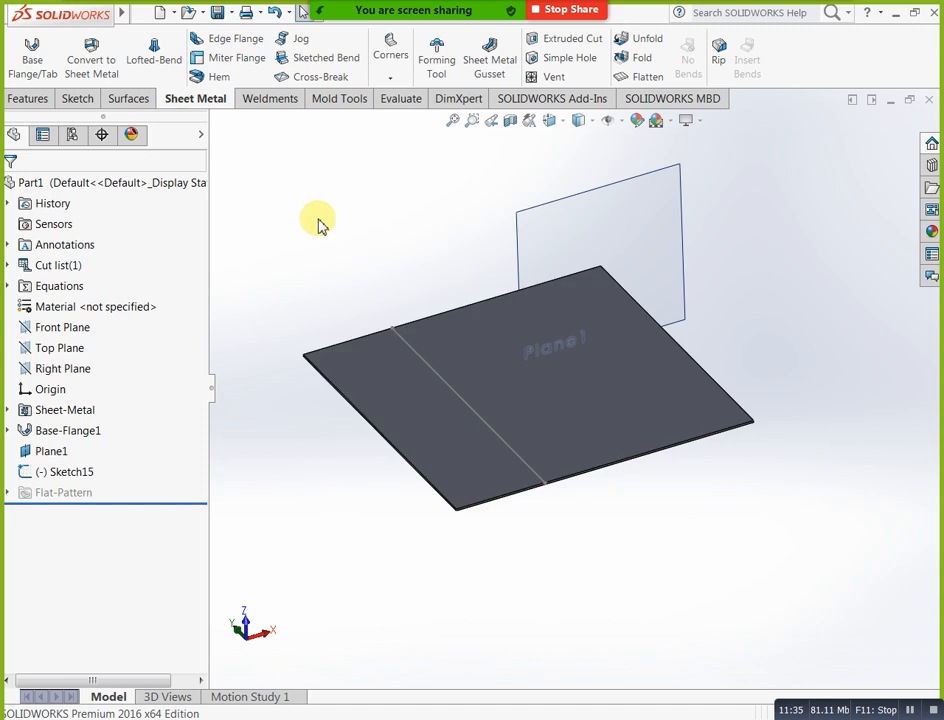
{"action": "left_click", "coordinate": [305, 60]}
{"action": "left_click", "coordinate": [411, 348]}
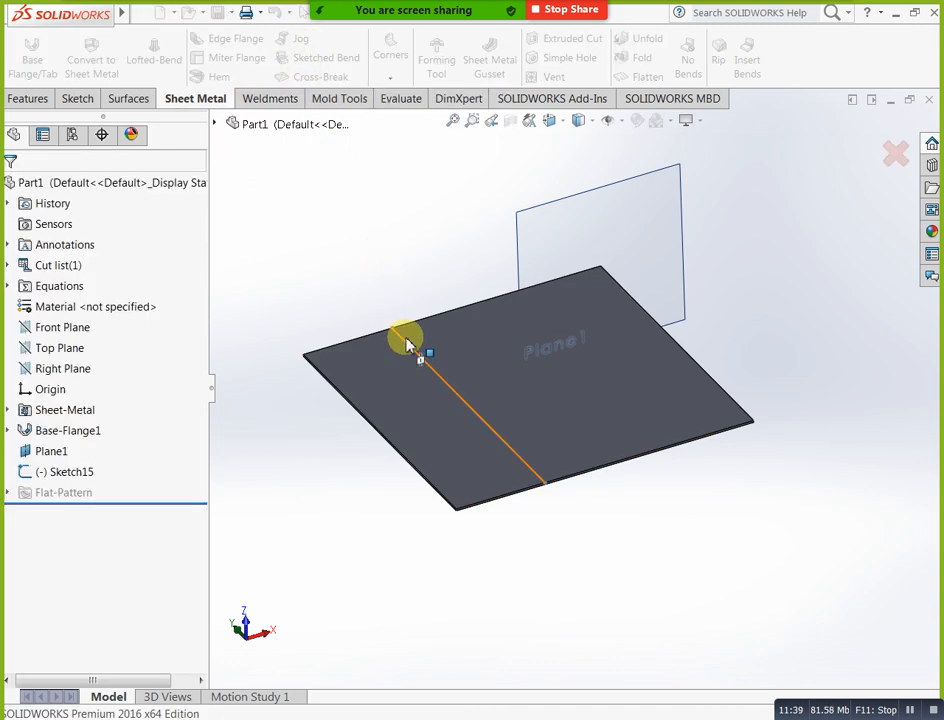
{"action": "middle_click_drag", "start_coordinate": [366, 264], "coordinate": [354, 236]}
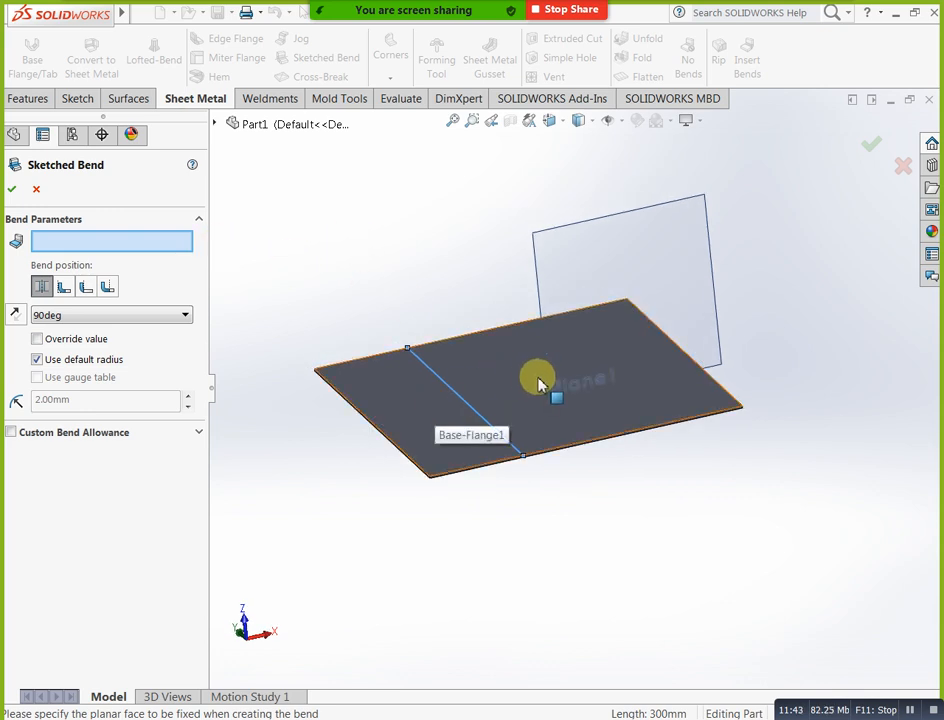
{"action": "left_click", "coordinate": [540, 408]}
{"action": "middle_click_drag", "start_coordinate": [540, 410], "coordinate": [546, 443]}
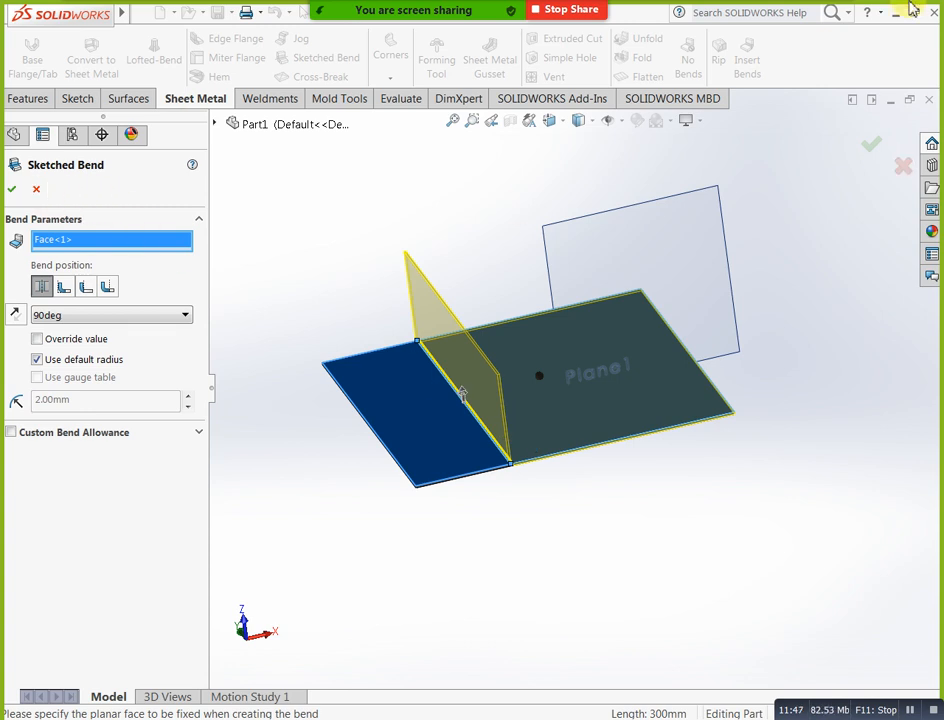
Reverse the sketched bend's direction, keep its angle at 90 degrees, and create the bend
{"action": "left_click", "coordinate": [13, 315]}
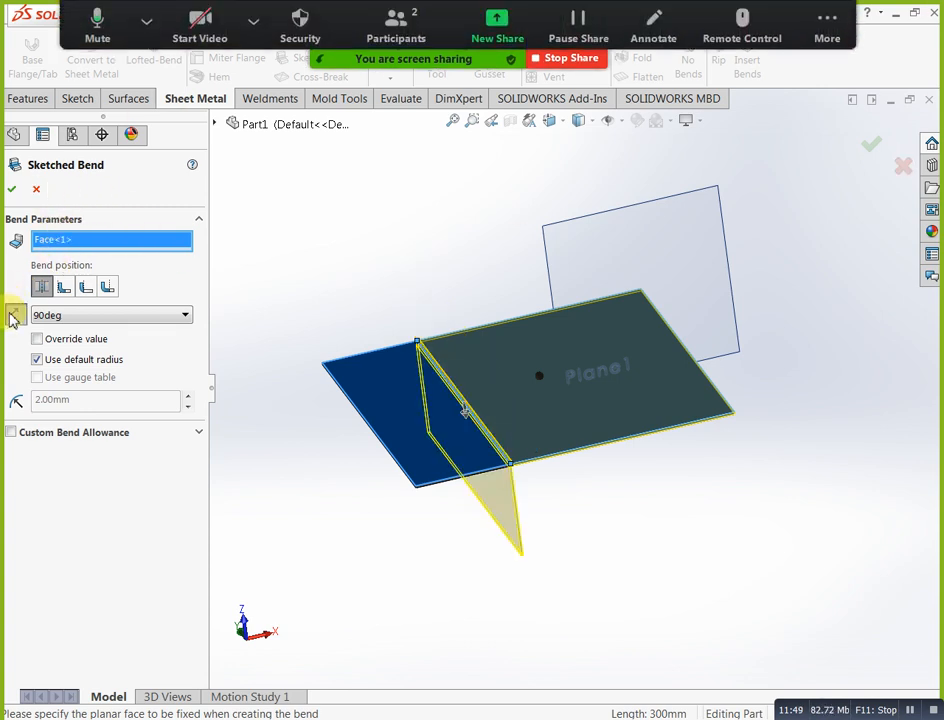
{"action": "mouse_move", "coordinate": [240, 410]}
{"action": "middle_mouse_down"}
{"action": "mouse_move", "coordinate": [253, 417]}
{"action": "mouse_move", "coordinate": [236, 371]}
{"action": "mouse_move", "coordinate": [235, 396]}
{"action": "middle_mouse_up"}
{"action": "left_click", "coordinate": [148, 316]}
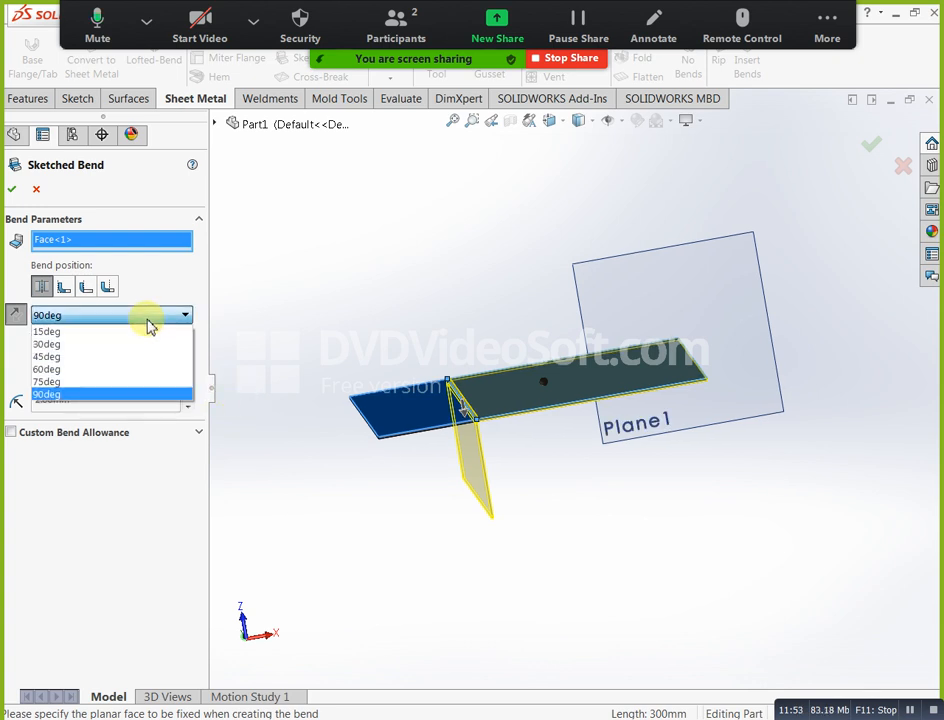
{"action": "left_click", "coordinate": [148, 320]}
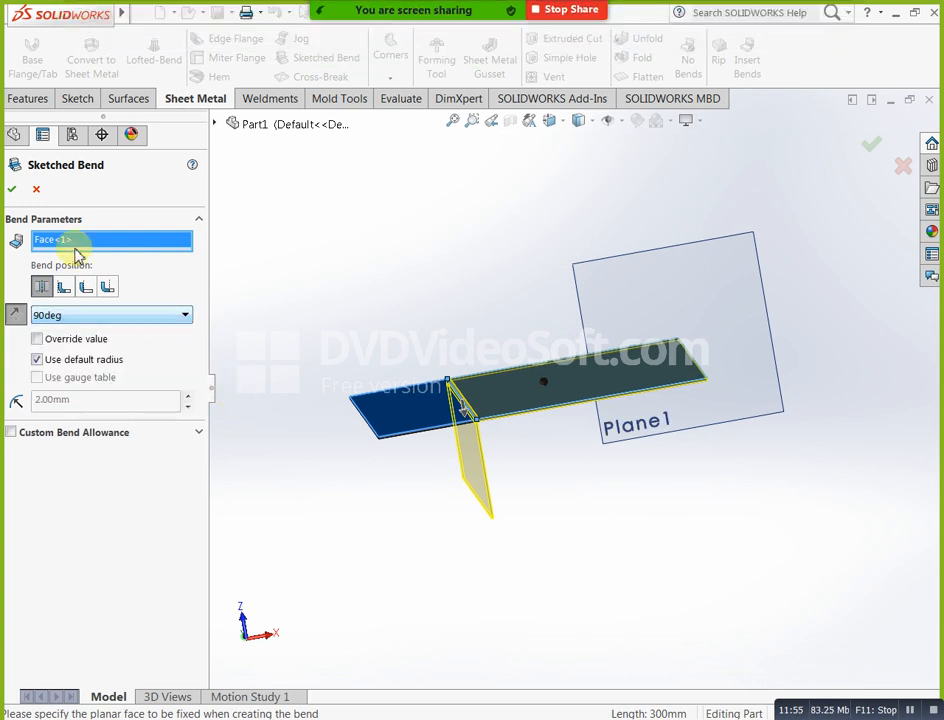
{"action": "left_click", "coordinate": [13, 190]}
{"action": "middle_click_drag", "start_coordinate": [420, 292], "coordinate": [575, 255]}
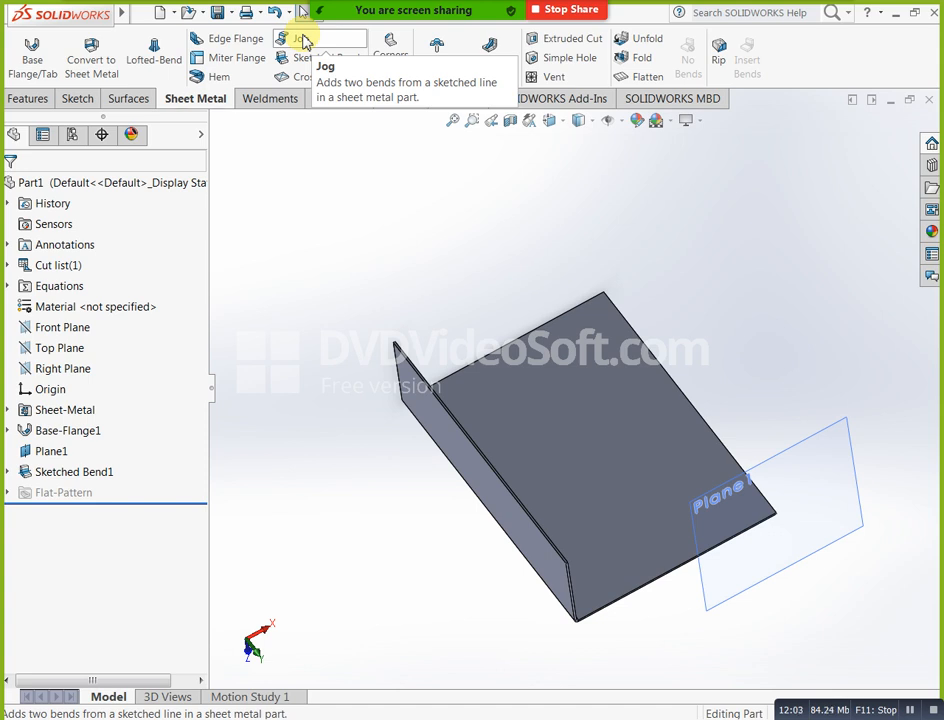
Sketch a vertical edge-to-edge line on the base's inner face, near the free edge opposite the bent wall
{"action": "left_click", "coordinate": [590, 420]}
{"action": "left_click", "coordinate": [630, 380]}
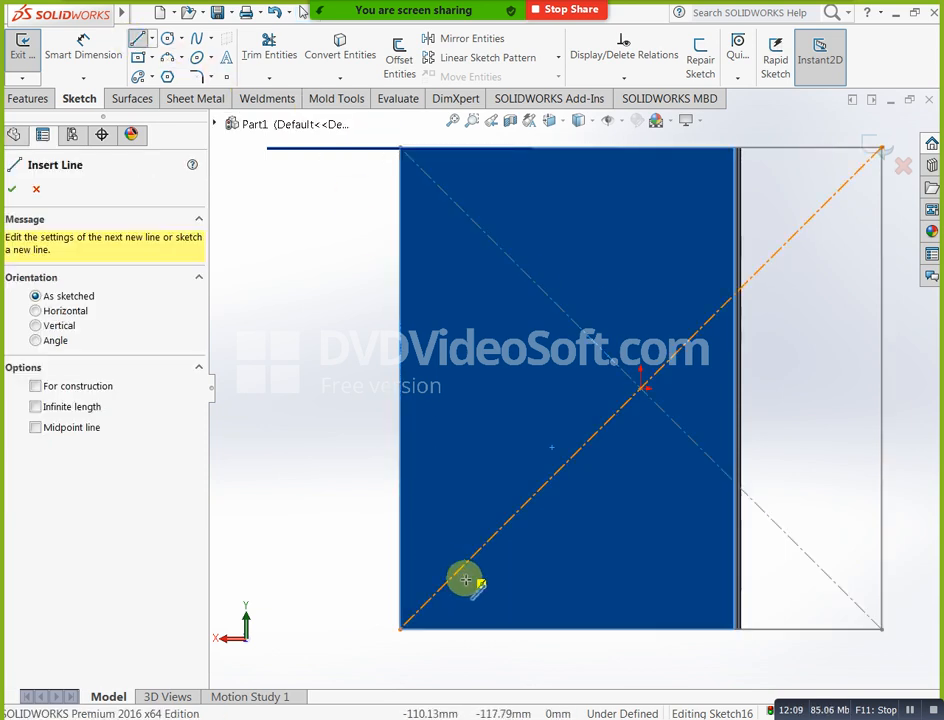
{"action": "left_click", "coordinate": [502, 632]}
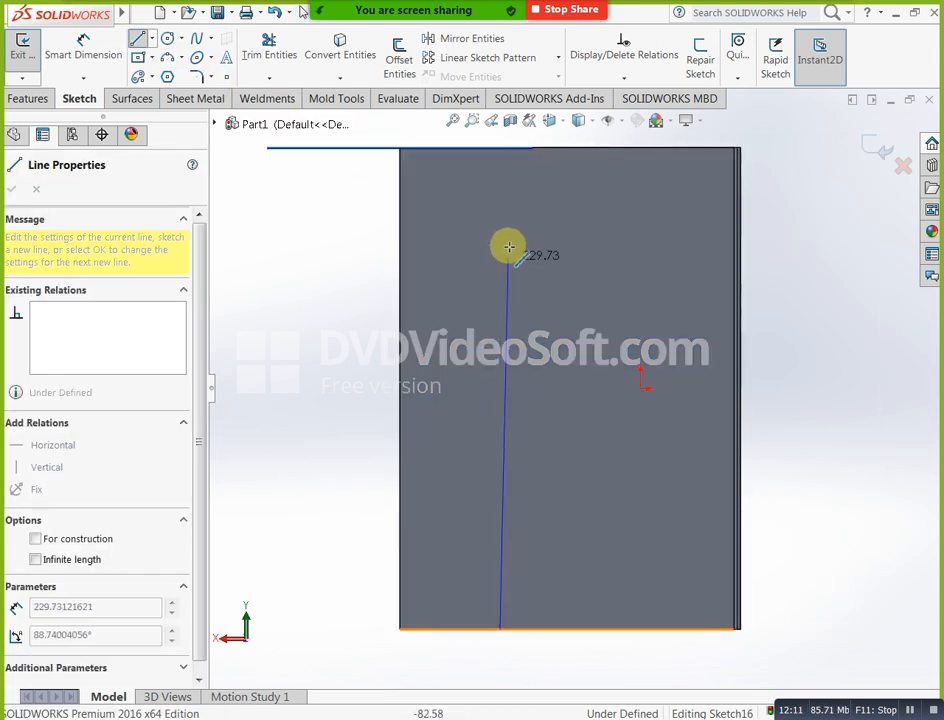
{"action": "left_click", "coordinate": [500, 148]}
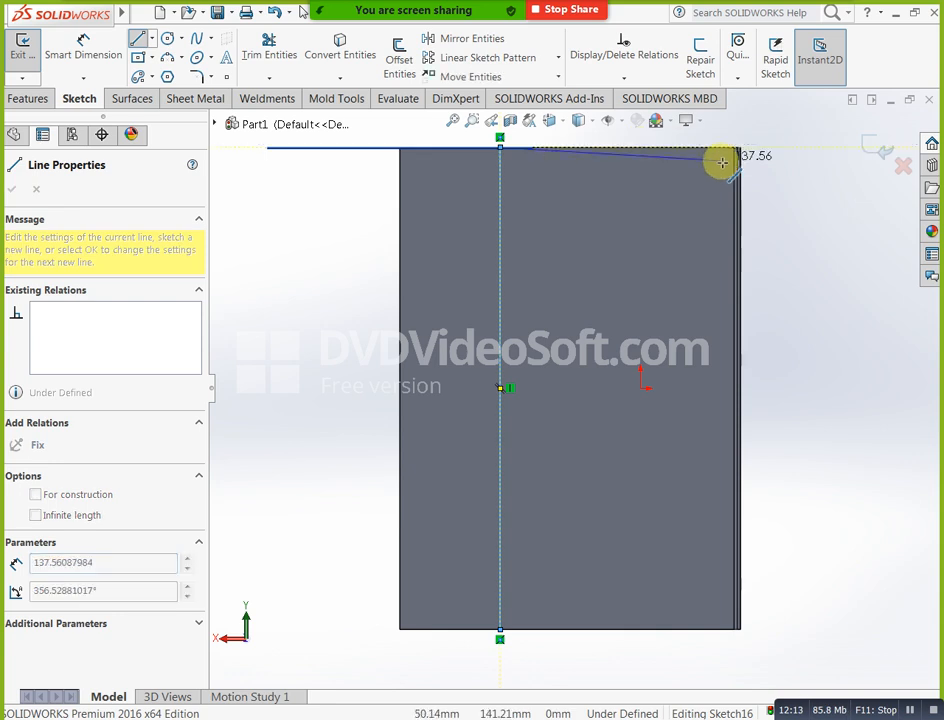
{"action": "key", "text": "Escape"}
{"action": "left_click", "coordinate": [875, 155]}
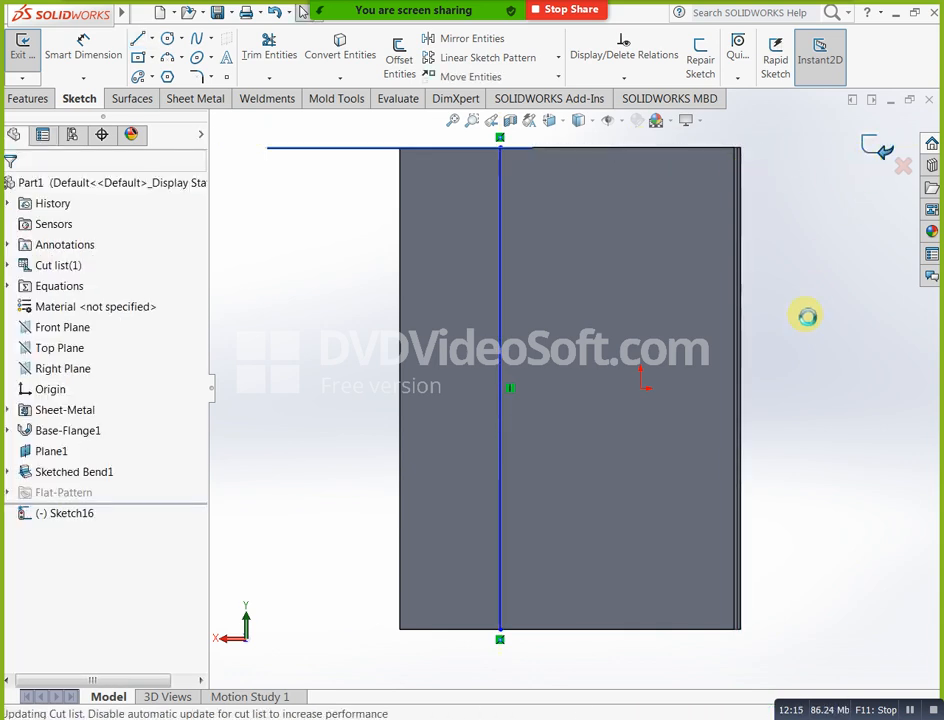
{"action": "middle_click_drag", "start_coordinate": [777, 526], "coordinate": [826, 398]}
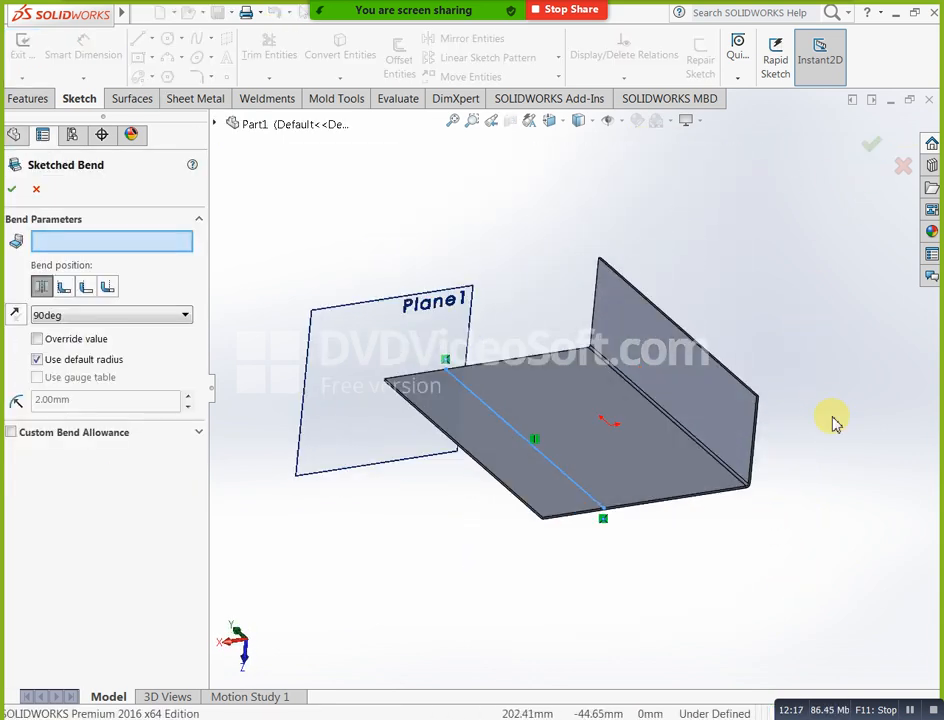
{"action": "left_click", "coordinate": [37, 190]}
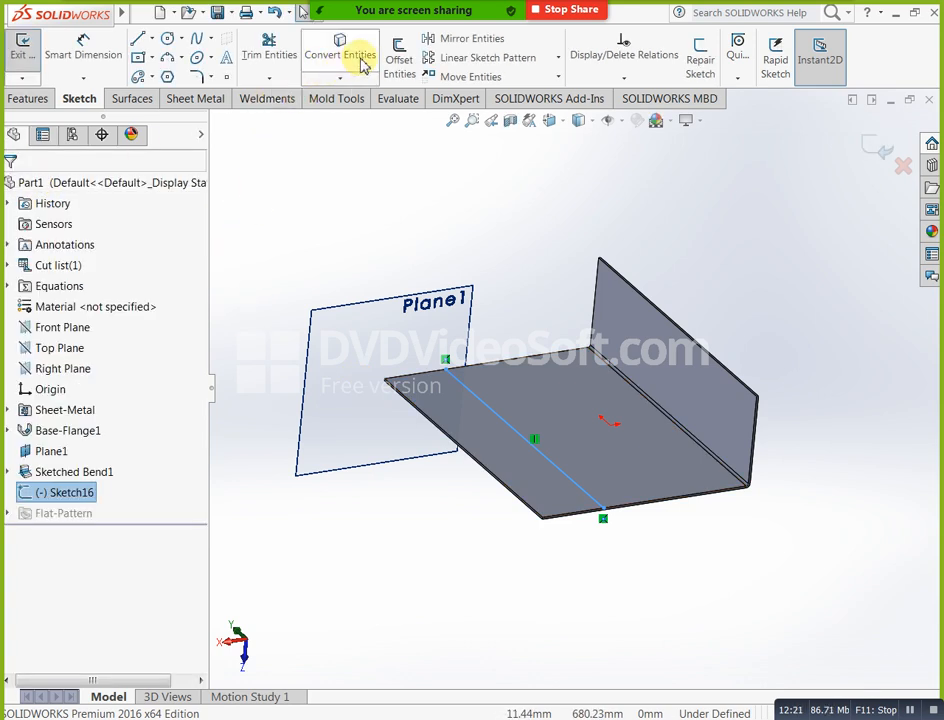
Start a jog from the sketched line, fixing the base portion between the line and the bent wall
{"action": "left_click", "coordinate": [175, 102]}
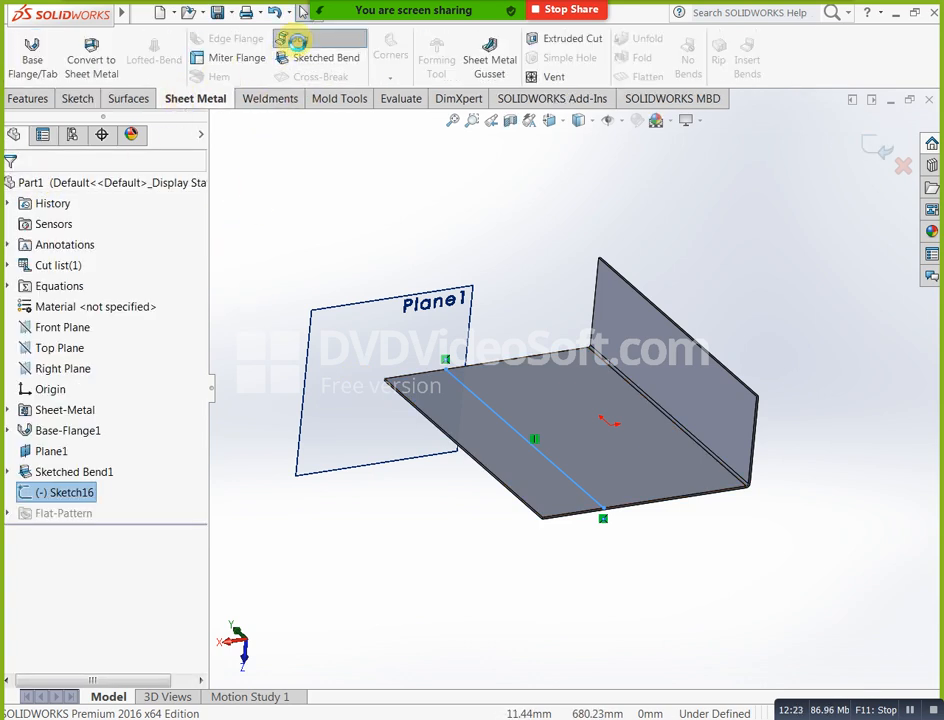
{"action": "left_click", "coordinate": [293, 38]}
{"action": "middle_click_drag", "start_coordinate": [506, 379], "coordinate": [532, 396]}
{"action": "left_click", "coordinate": [457, 440]}
{"action": "scroll", "coordinate": [543, 465], "scroll_direction": "down", "scroll_amount": 4}
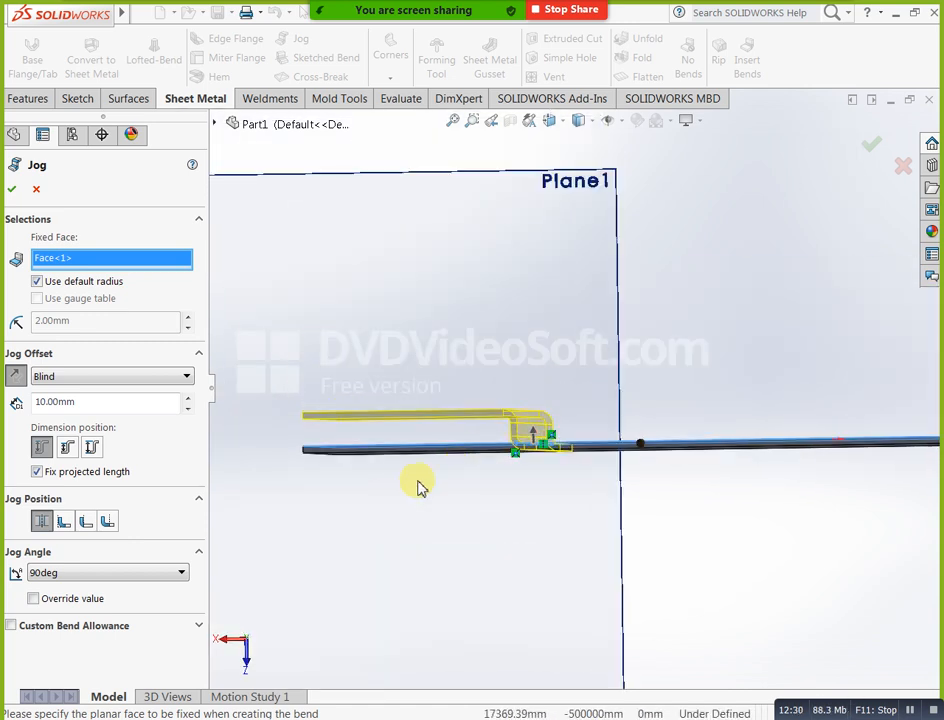
Set the jog offset to 50 mm, compare the dimension position options, and create the jog with a 90-degree angle
{"action": "left_click", "coordinate": [187, 401]}
{"action": "left_click", "coordinate": [187, 401]}
{"action": "left_click", "coordinate": [187, 401]}
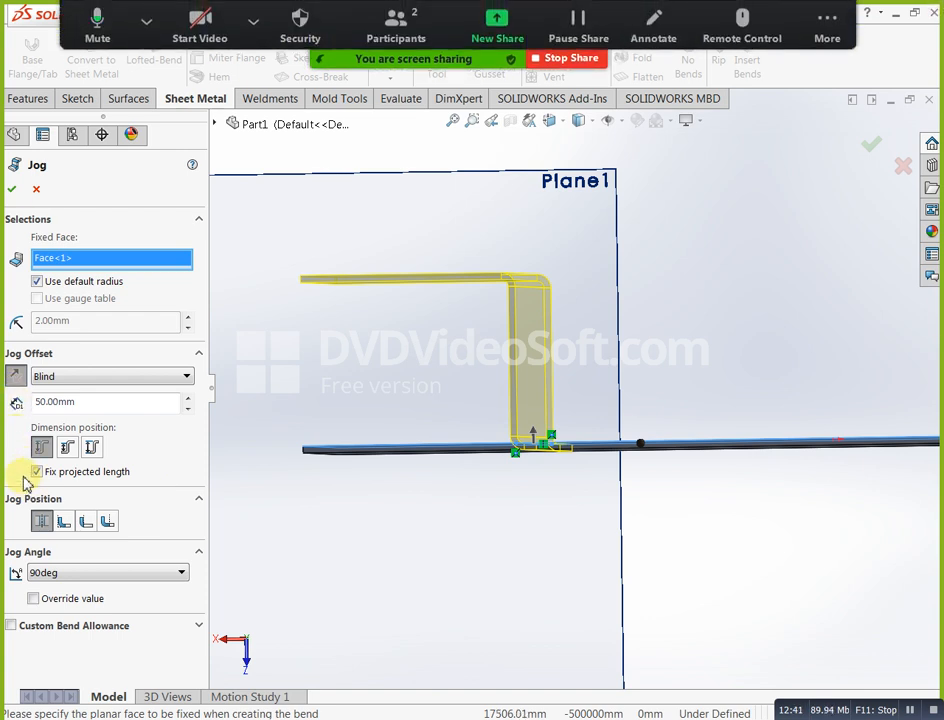
{"action": "left_click", "coordinate": [96, 450]}
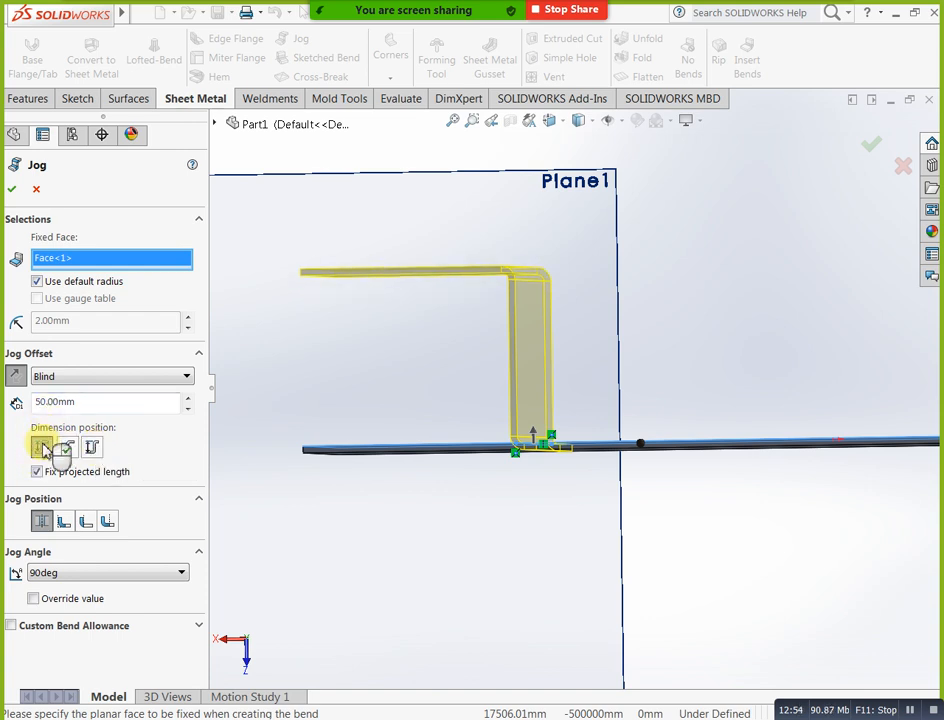
{"action": "mouse_move", "coordinate": [354, 430]}
{"action": "middle_mouse_down"}
{"action": "mouse_move", "coordinate": [369, 419]}
{"action": "mouse_move", "coordinate": [447, 440]}
{"action": "mouse_move", "coordinate": [447, 449]}
{"action": "mouse_move", "coordinate": [442, 438]}
{"action": "mouse_move", "coordinate": [415, 442]}
{"action": "middle_mouse_up"}
{"action": "left_click", "coordinate": [13, 191]}
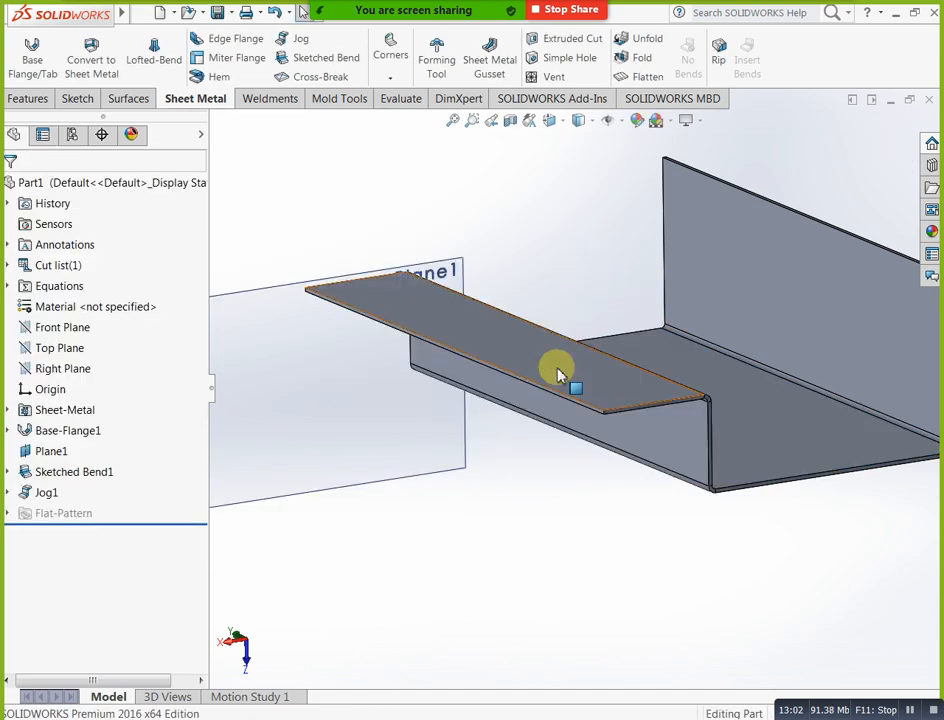
{"action": "scroll", "coordinate": [506, 436], "scroll_direction": "up", "scroll_amount": 3}
{"action": "middle_click_drag", "start_coordinate": [506, 436], "coordinate": [702, 453]}
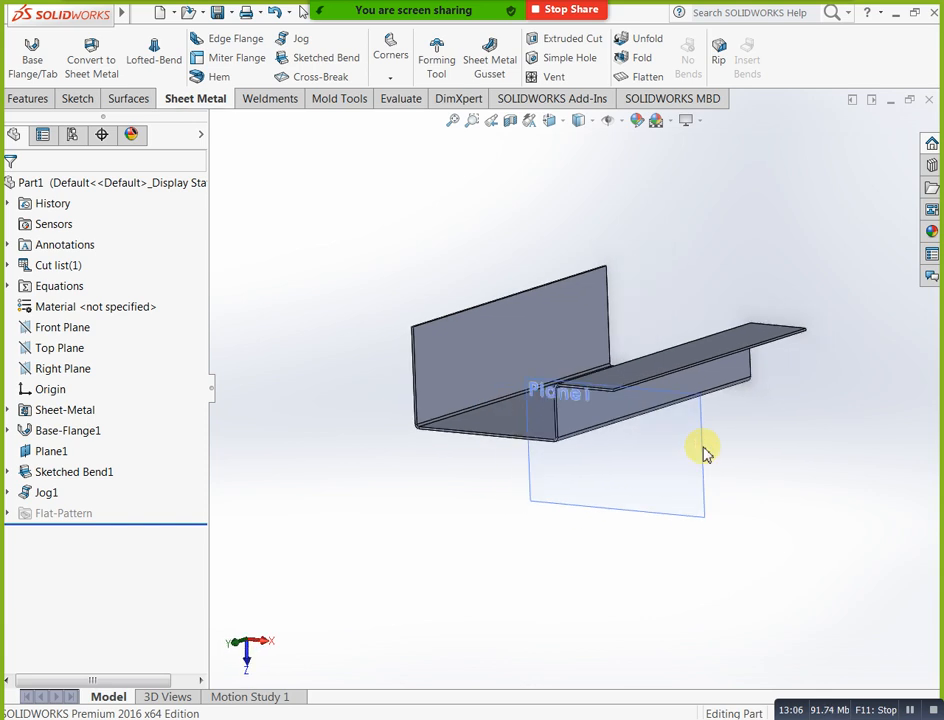
Sketch a vertical edge-to-edge line on the inner face of the sketched-bend wall, near its free long edge
{"action": "scroll", "coordinate": [627, 332], "scroll_direction": "down", "scroll_amount": 3}
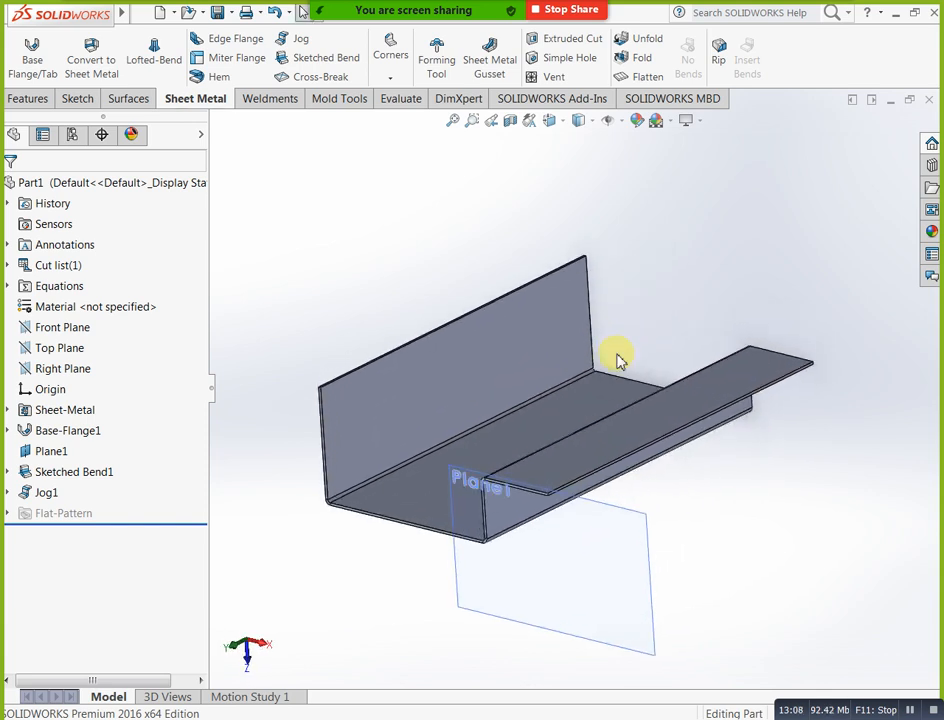
{"action": "left_click", "coordinate": [523, 356]}
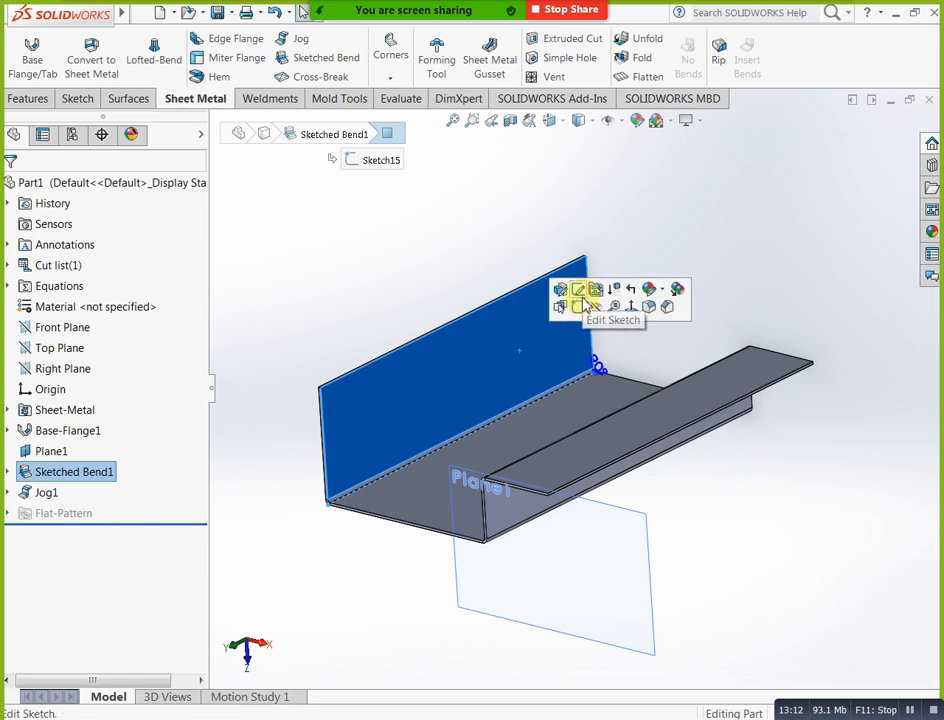
{"action": "left_click", "coordinate": [579, 307]}
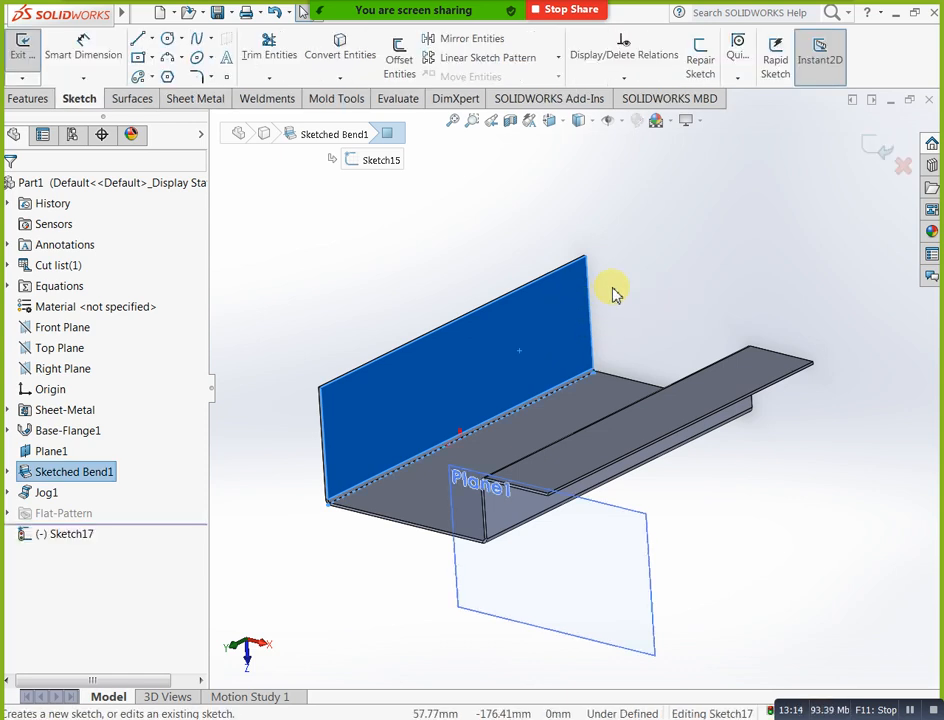
{"action": "key", "text": "ctrl+8"}
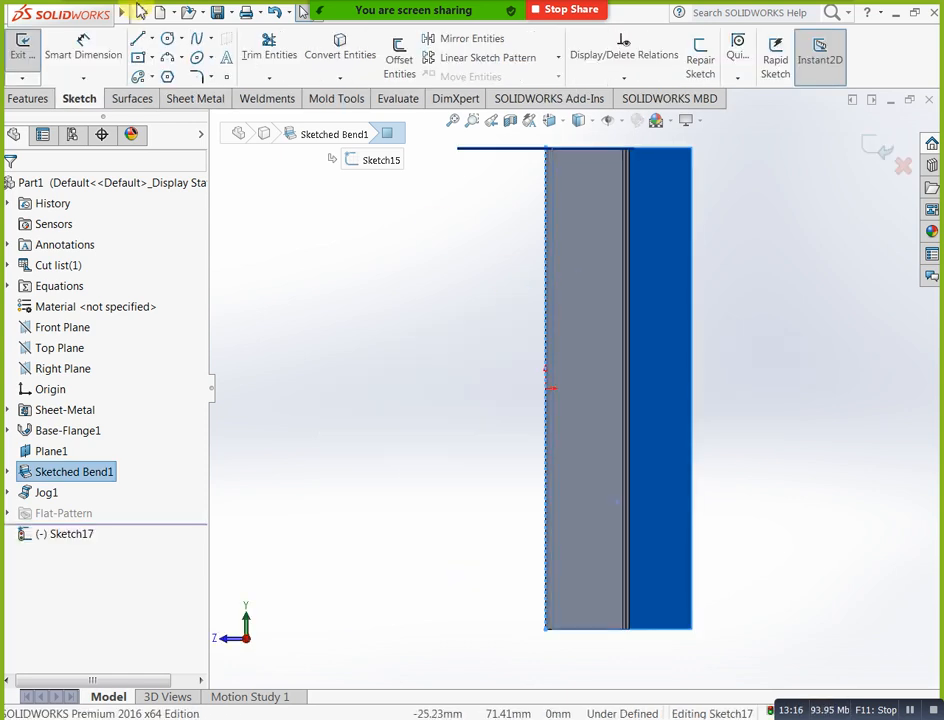
{"action": "left_click", "coordinate": [140, 38]}
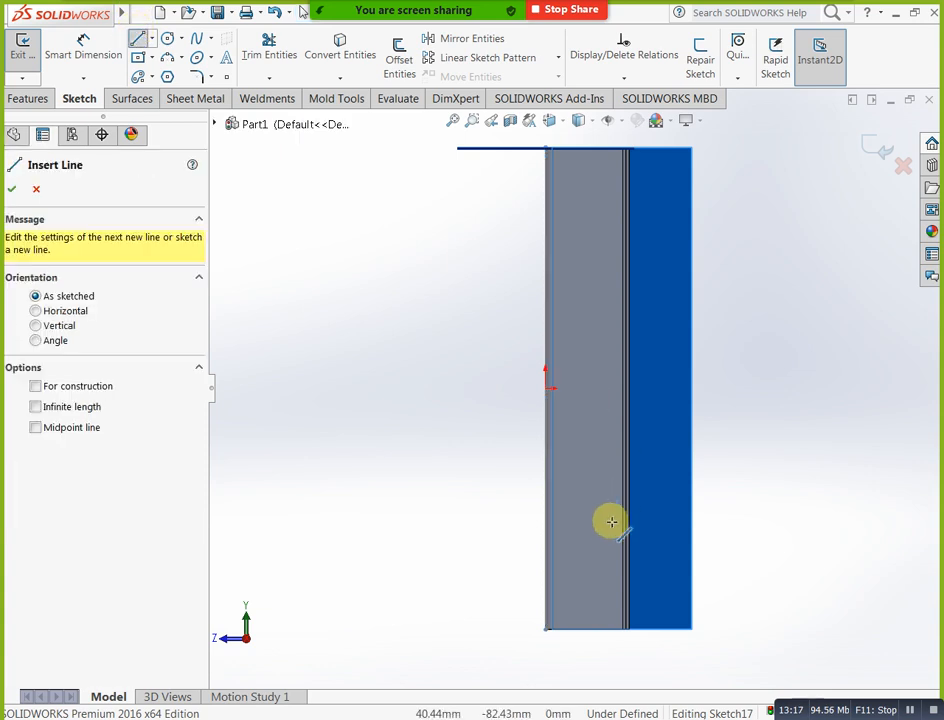
{"action": "left_click", "coordinate": [657, 630]}
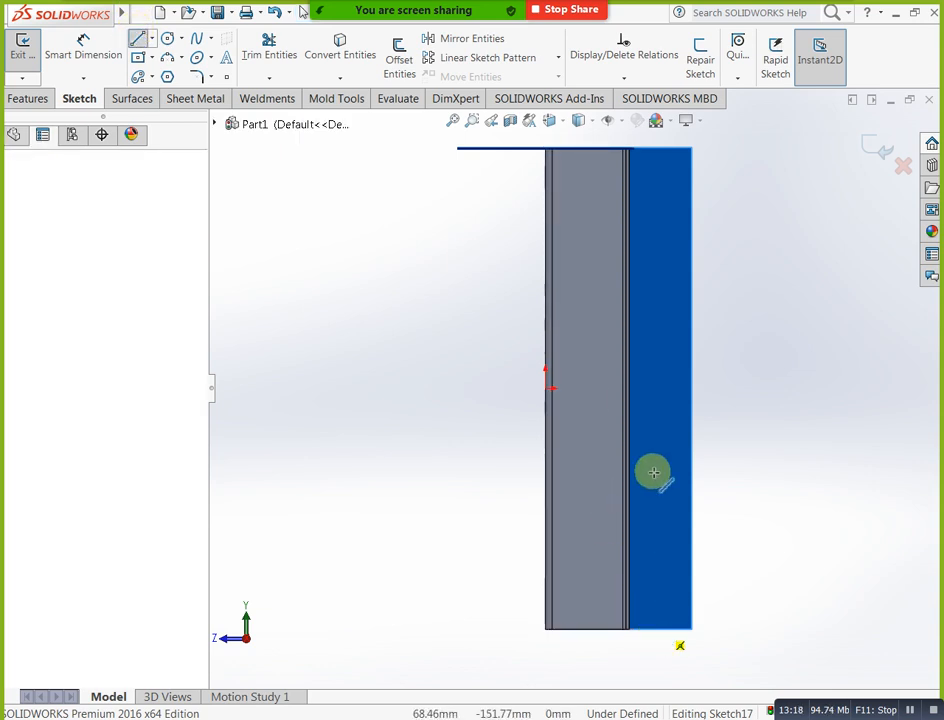
{"action": "left_click", "coordinate": [657, 149]}
{"action": "key", "text": "Escape"}
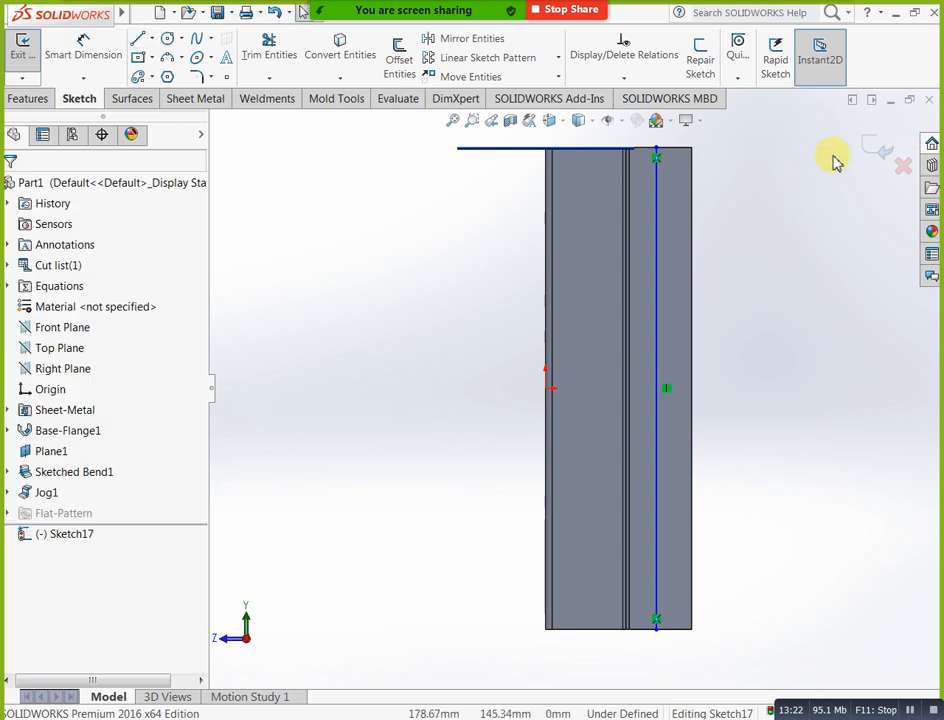
{"action": "left_click", "coordinate": [868, 149]}
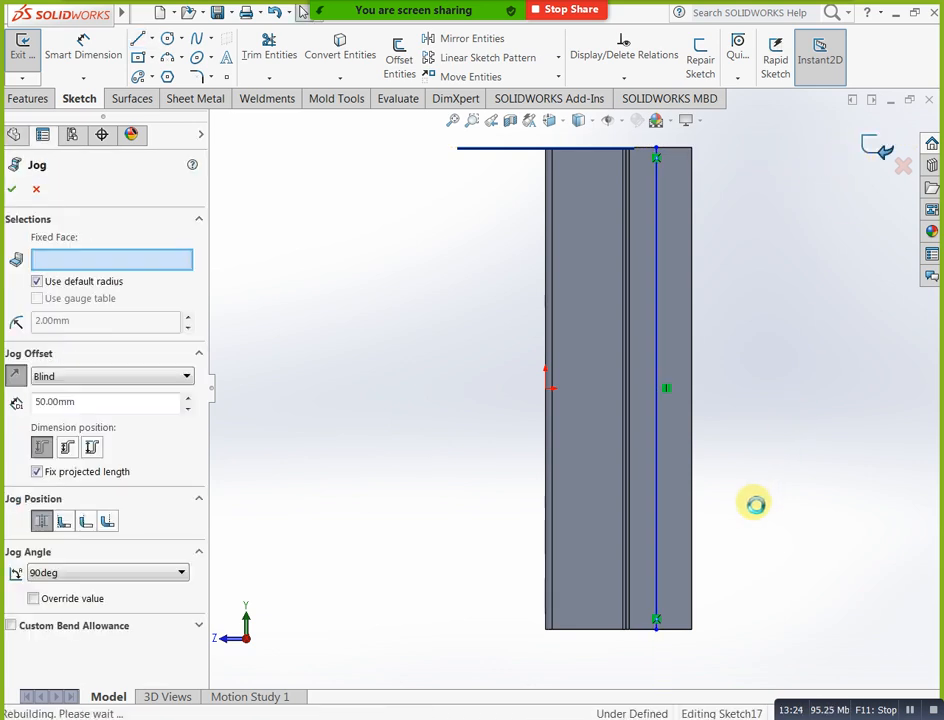
{"action": "middle_click_drag", "start_coordinate": [741, 583], "coordinate": [772, 418]}
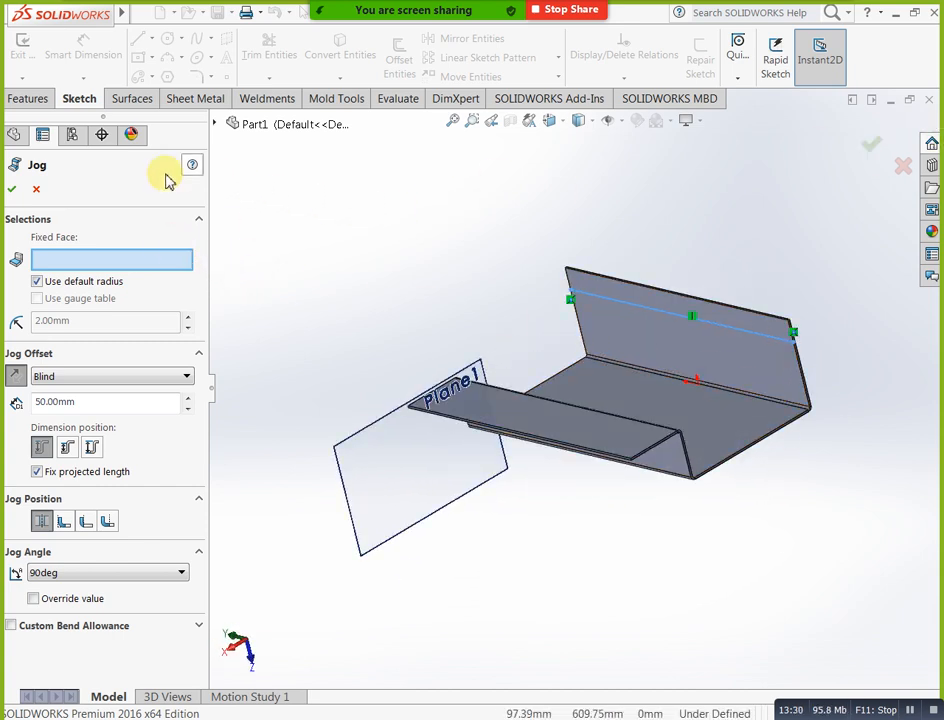
{"action": "left_click", "coordinate": [36, 191]}
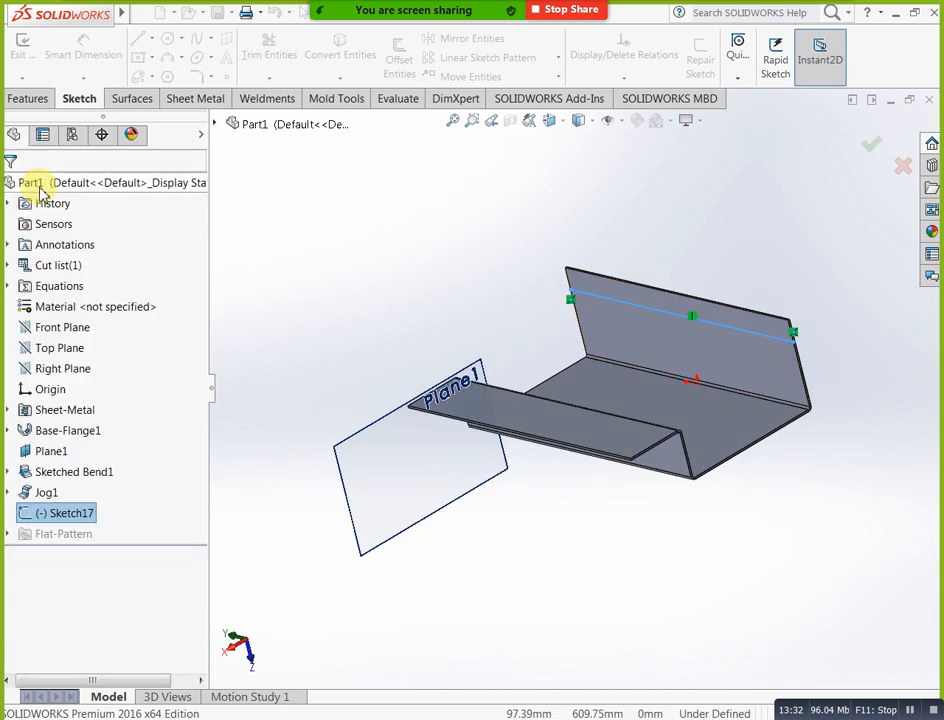
Create a 90-degree sketched bend from the wall's line, fixing the portion next to the base and reversing the bend direction outward
{"action": "left_click", "coordinate": [169, 99]}
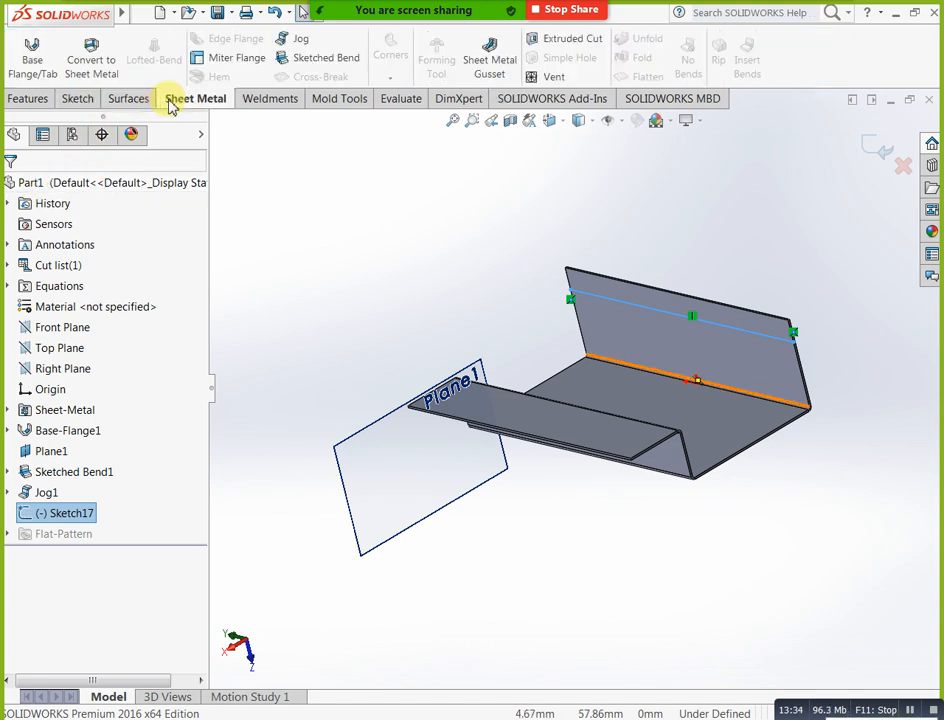
{"action": "left_click", "coordinate": [284, 57]}
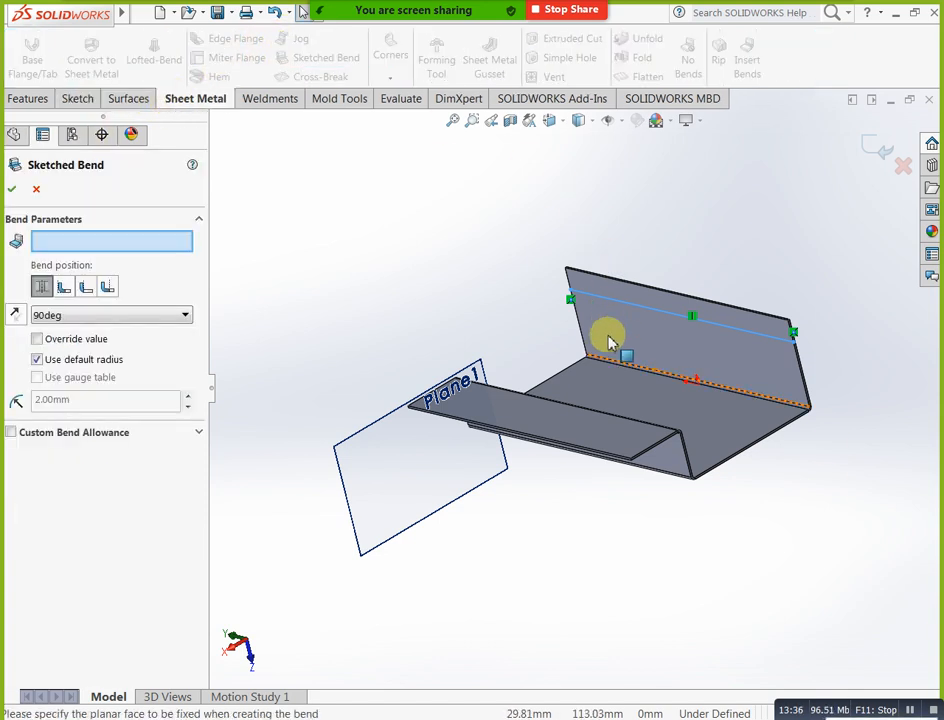
{"action": "left_click", "coordinate": [541, 400]}
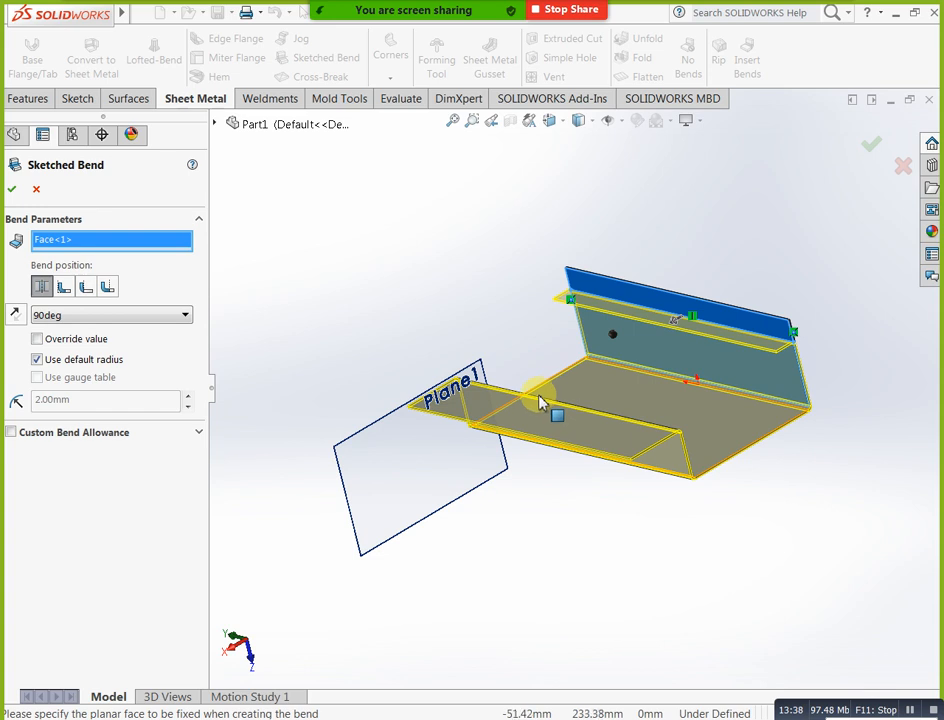
{"action": "middle_click_drag", "start_coordinate": [533, 400], "coordinate": [510, 396]}
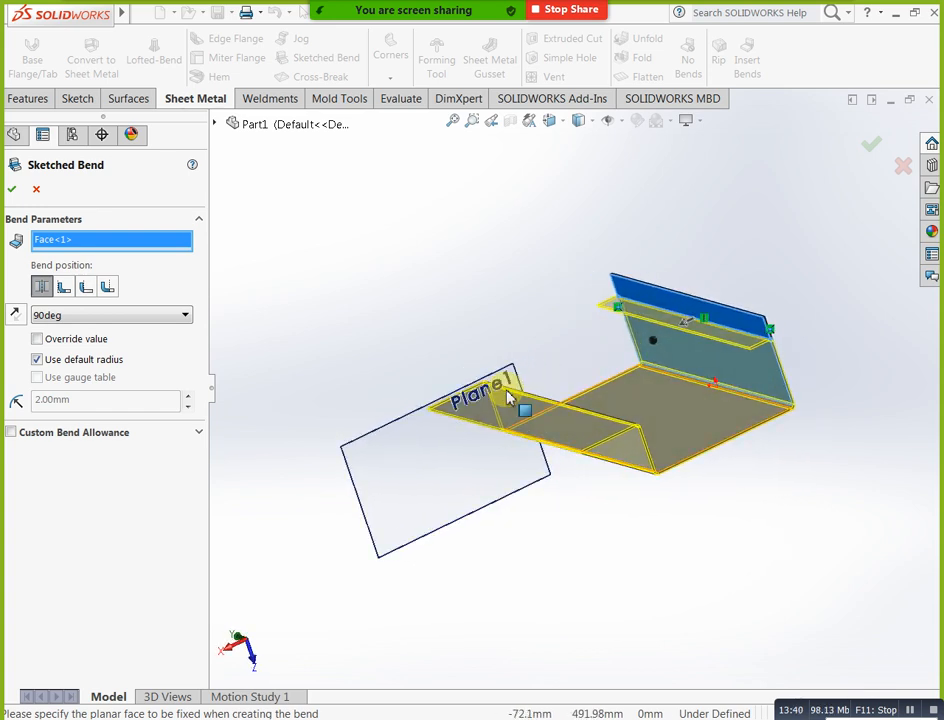
{"action": "left_click", "coordinate": [15, 316]}
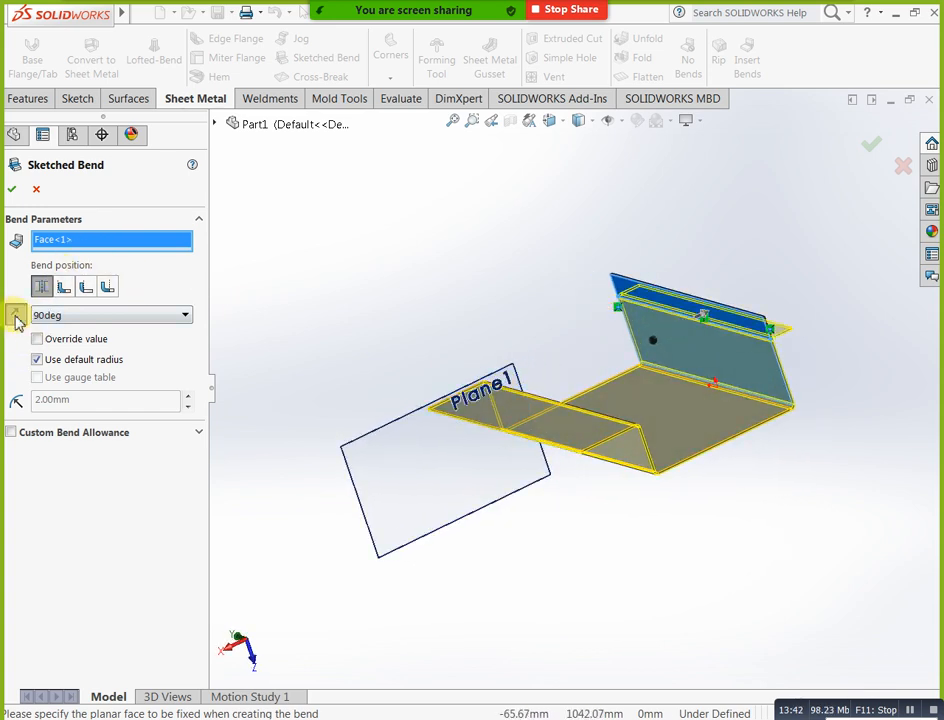
{"action": "left_click", "coordinate": [13, 193]}
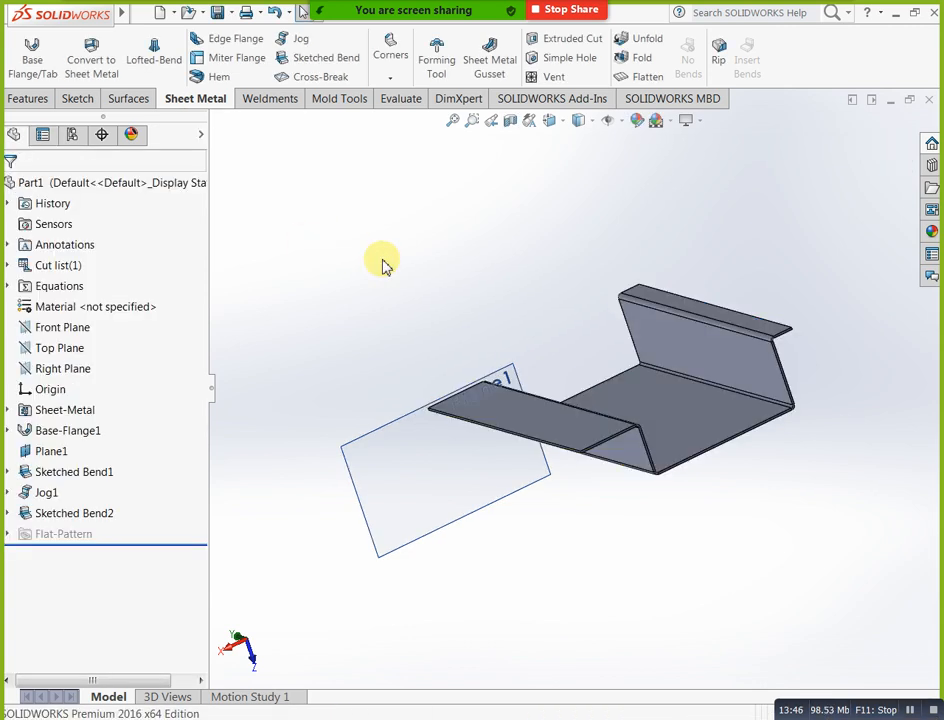
Flatten the part to examine its flat pattern with the bend lines, and return it to the folded state
{"action": "middle_click_drag", "start_coordinate": [497, 461], "coordinate": [540, 380]}
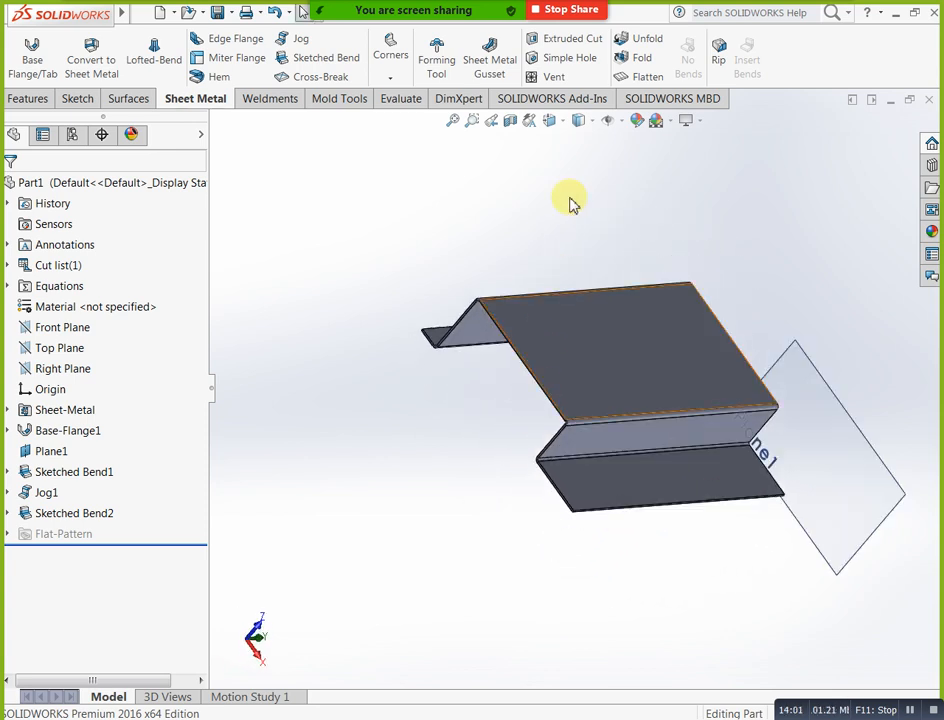
{"action": "left_click", "coordinate": [637, 75]}
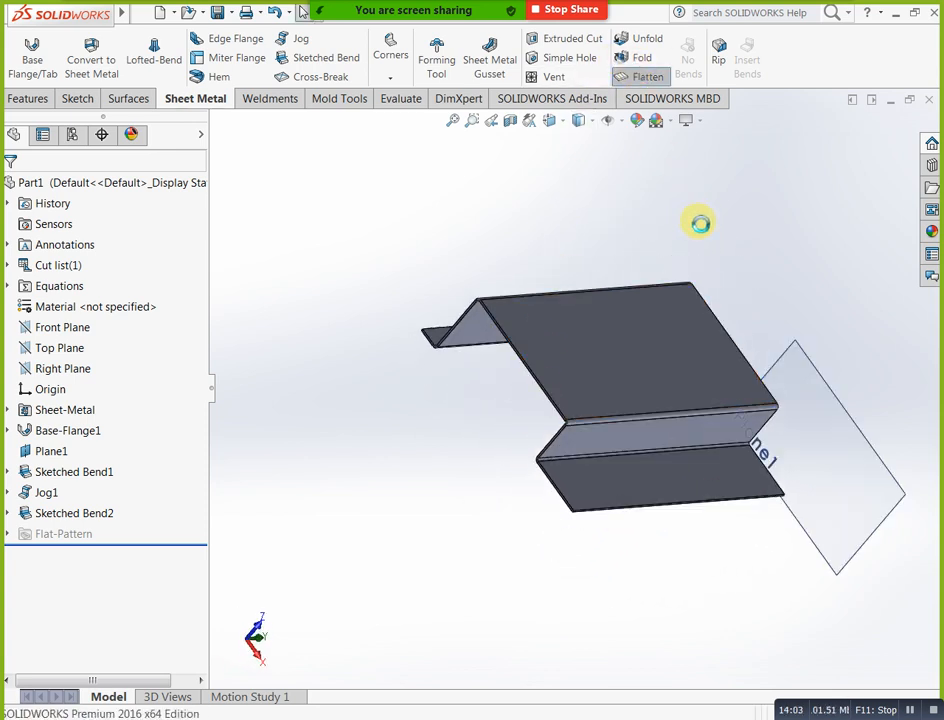
{"action": "middle_click_drag", "start_coordinate": [699, 236], "coordinate": [653, 126]}
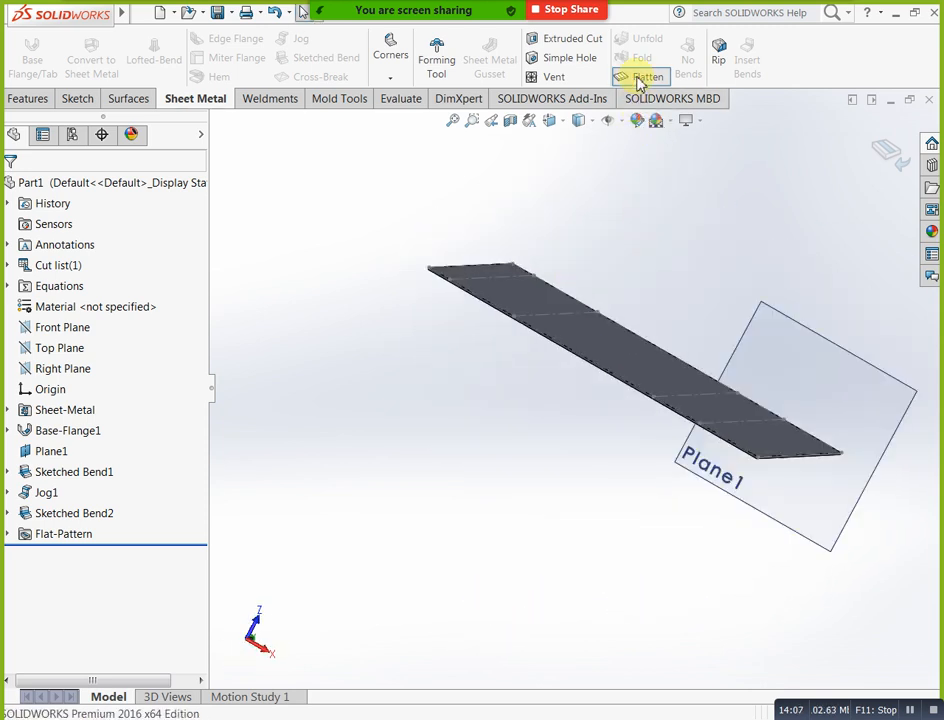
{"action": "left_click", "coordinate": [636, 80]}
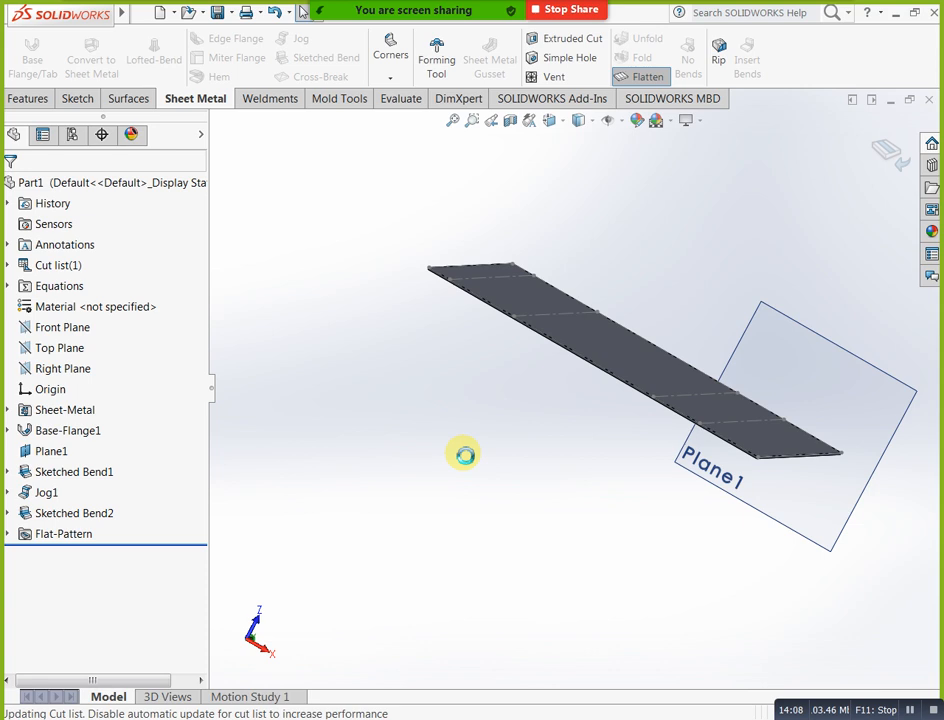
{"action": "middle_click_drag", "start_coordinate": [463, 484], "coordinate": [417, 503]}
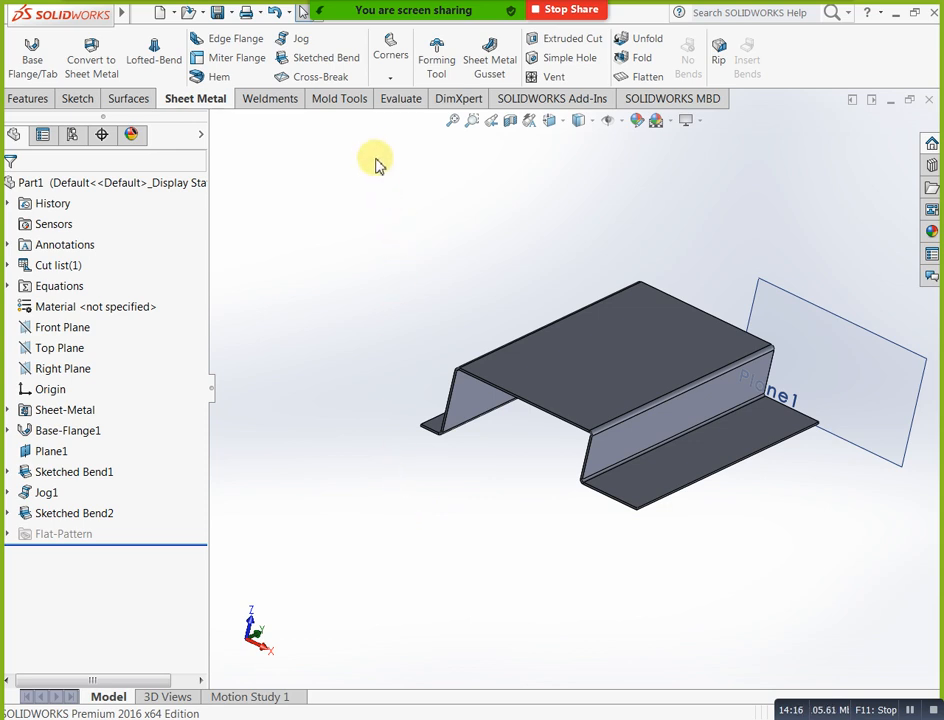
Break one outer corner of the wide jog lip with a 25 mm chamfer
{"action": "left_click", "coordinate": [390, 80]}
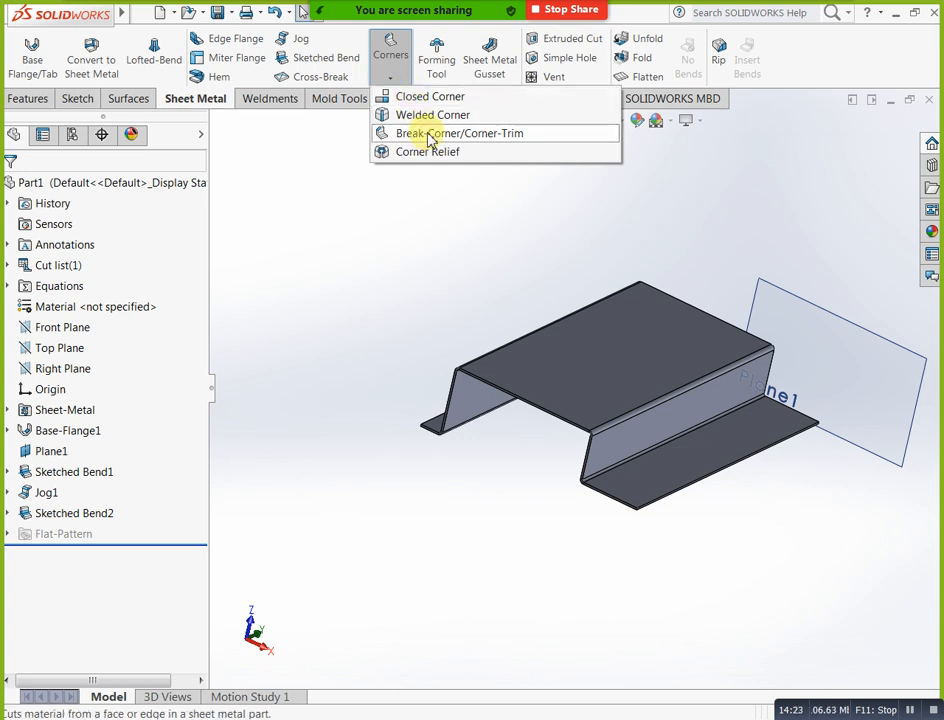
{"action": "left_click", "coordinate": [430, 134]}
{"action": "middle_click_drag", "start_coordinate": [672, 543], "coordinate": [657, 520]}
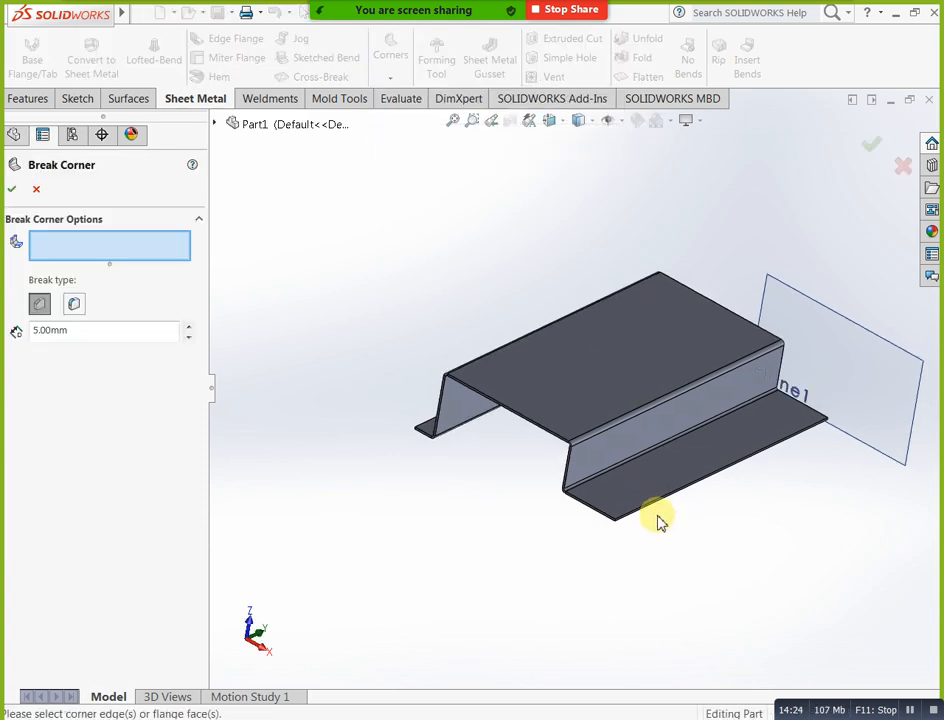
{"action": "scroll", "coordinate": [640, 510], "scroll_direction": "down", "scroll_amount": 3}
{"action": "scroll", "coordinate": [600, 500], "scroll_direction": "down", "scroll_amount": 5}
{"action": "left_click", "coordinate": [503, 465]}
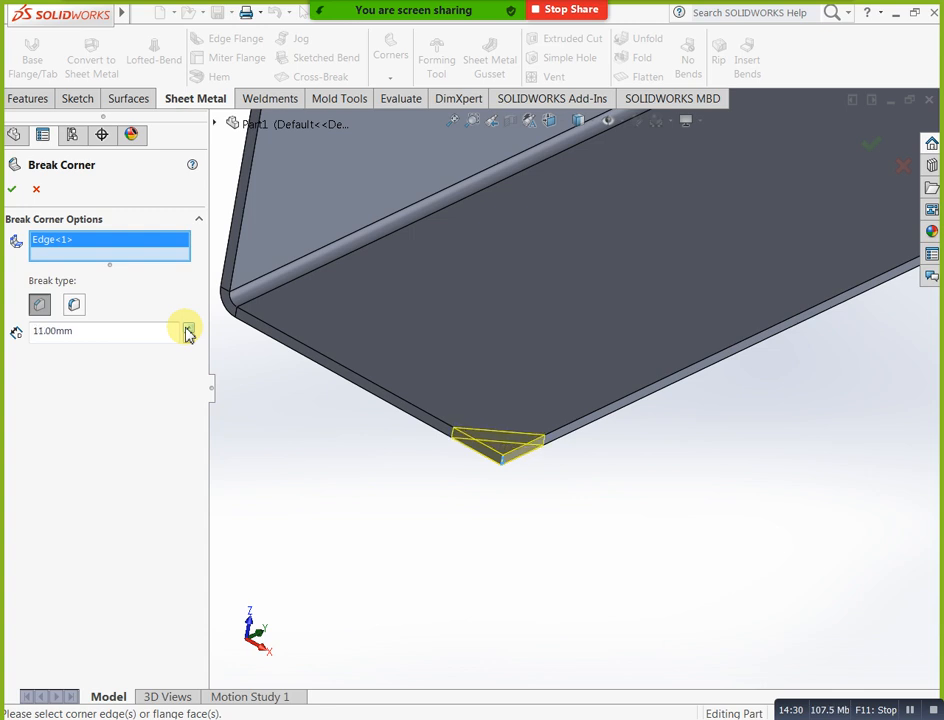
{"action": "left_click_drag", "start_coordinate": [187, 330], "coordinate": [187, 330]}
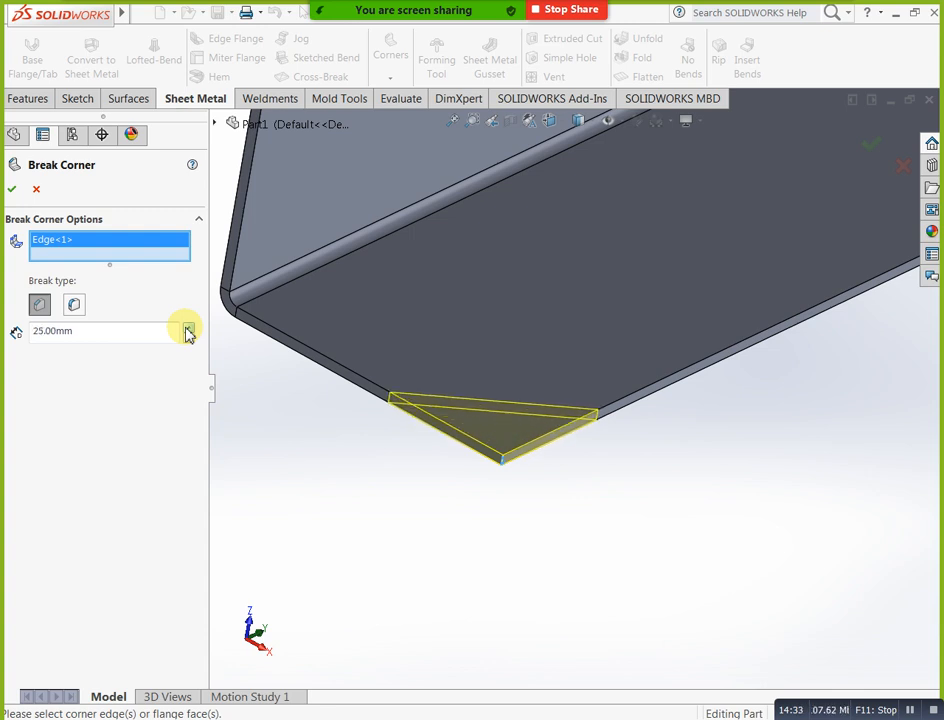
{"action": "left_click", "coordinate": [18, 190]}
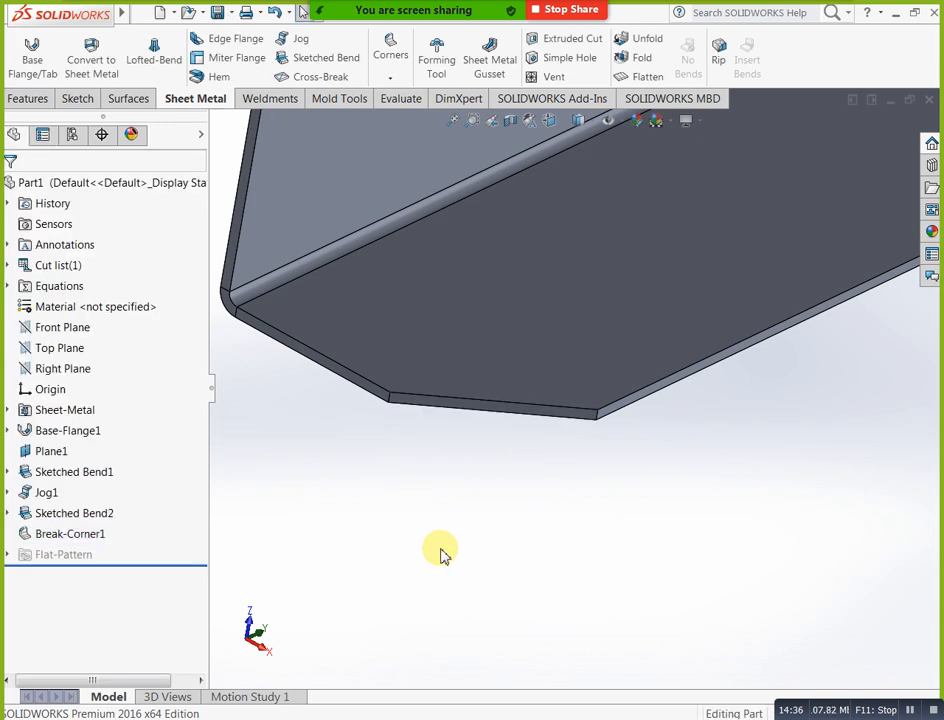
{"action": "scroll", "coordinate": [438, 549], "scroll_direction": "up", "scroll_amount": 6}
{"action": "middle_click_drag", "start_coordinate": [447, 555], "coordinate": [518, 606]}
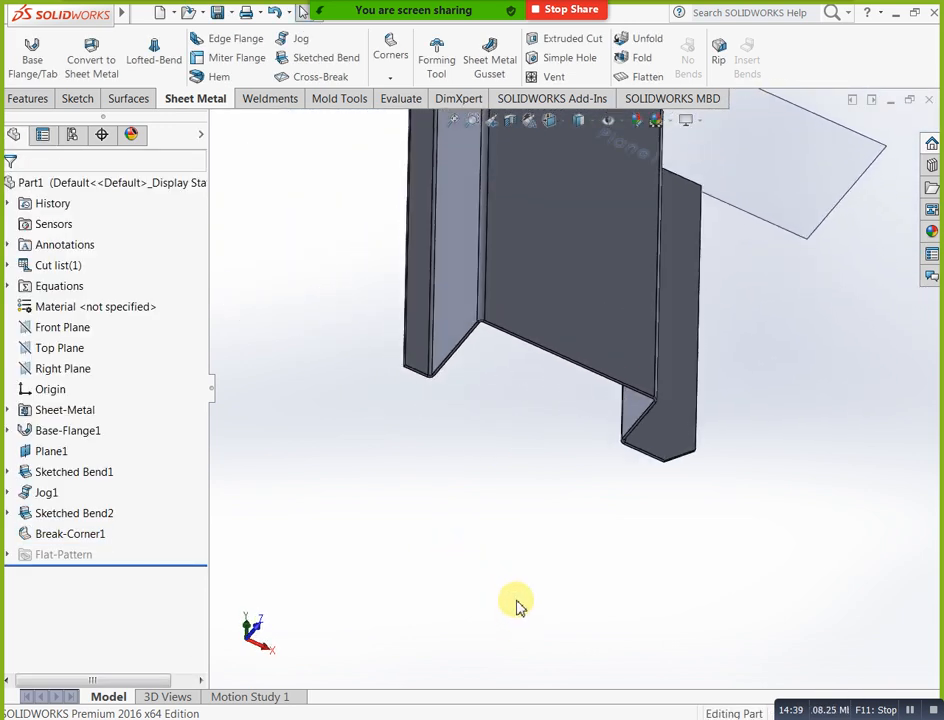
{"action": "left_click", "coordinate": [320, 77]}
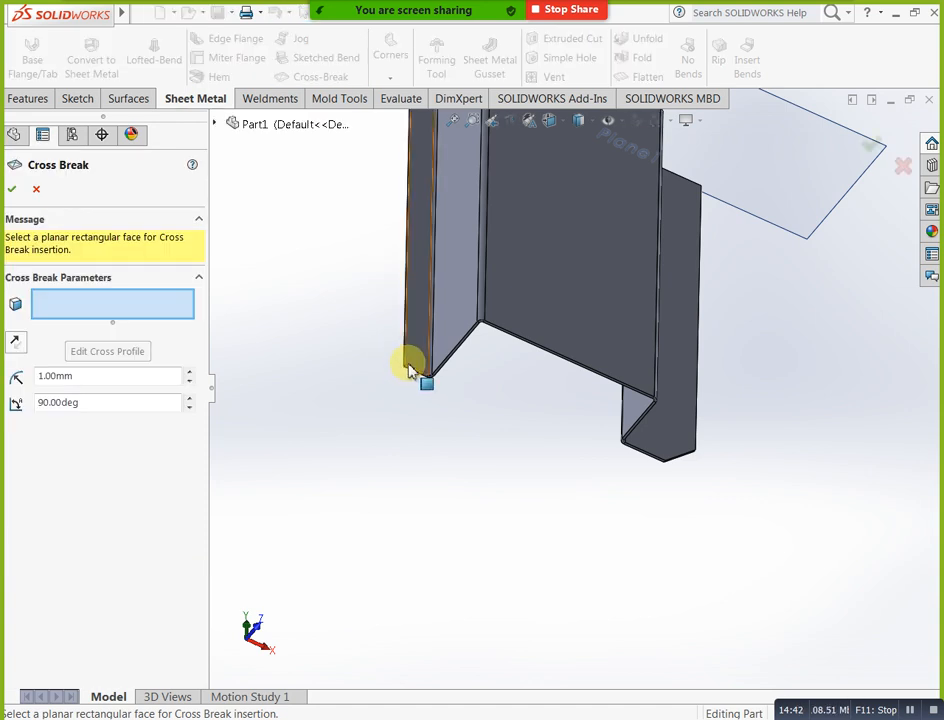
{"action": "scroll", "coordinate": [405, 373], "scroll_direction": "down", "scroll_amount": 3}
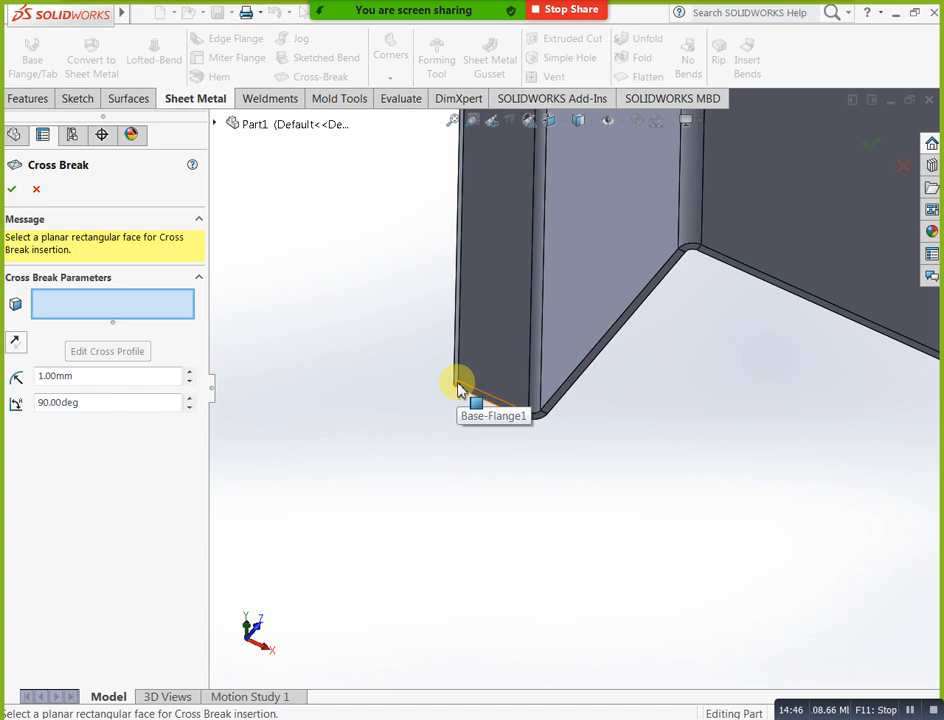
{"action": "scroll", "coordinate": [445, 380], "scroll_direction": "down", "scroll_amount": 4}
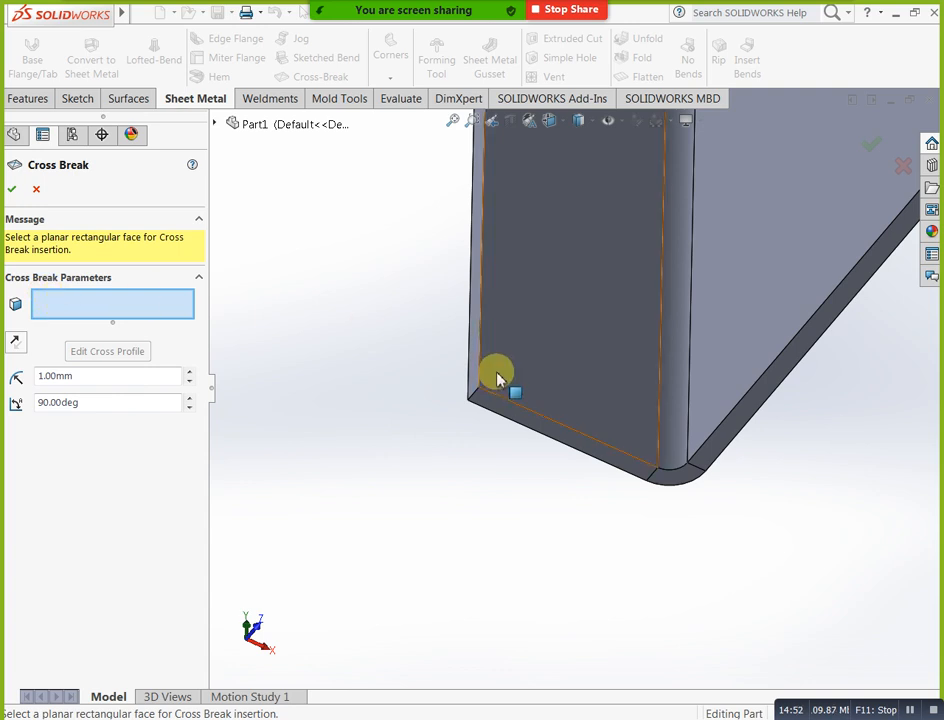
{"action": "middle_click_drag", "start_coordinate": [474, 397], "coordinate": [508, 436]}
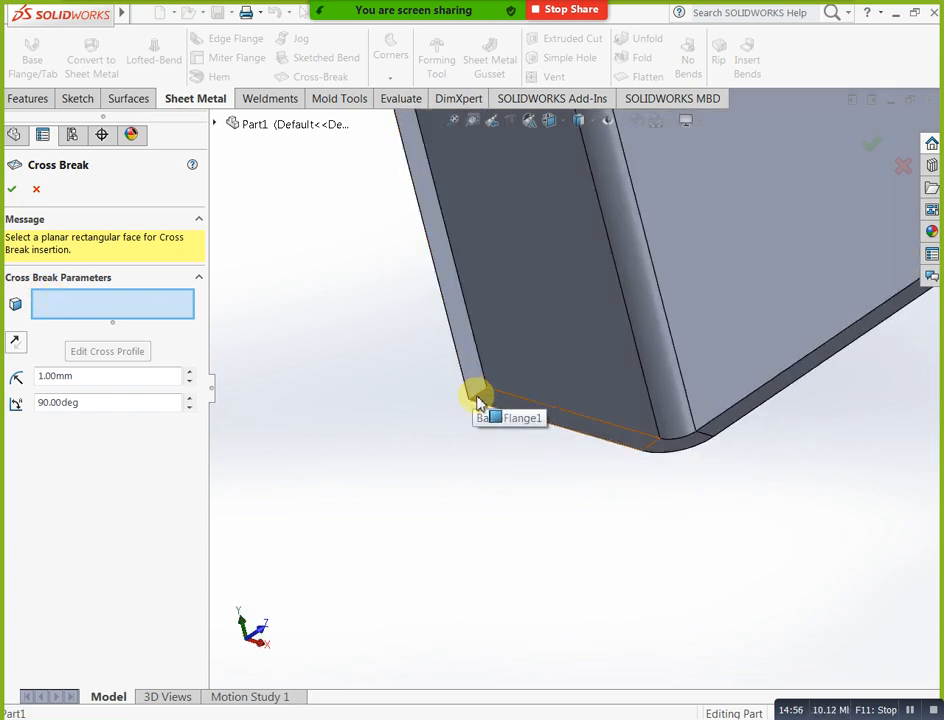
{"action": "left_click", "coordinate": [478, 401]}
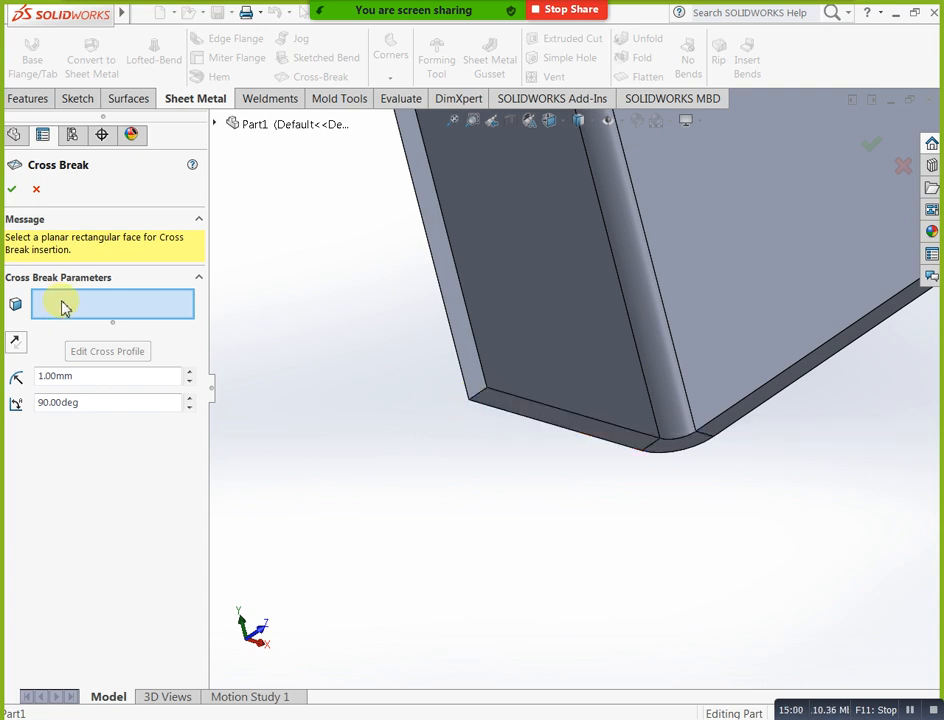
{"action": "scroll", "coordinate": [412, 360], "scroll_direction": "down", "scroll_amount": 2}
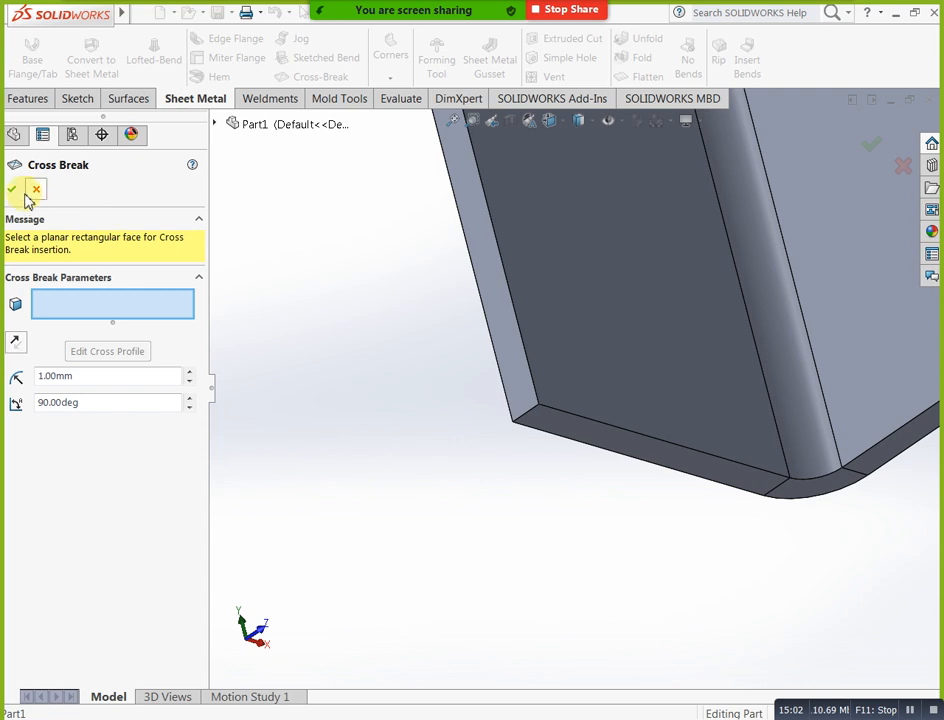
{"action": "left_click", "coordinate": [36, 191]}
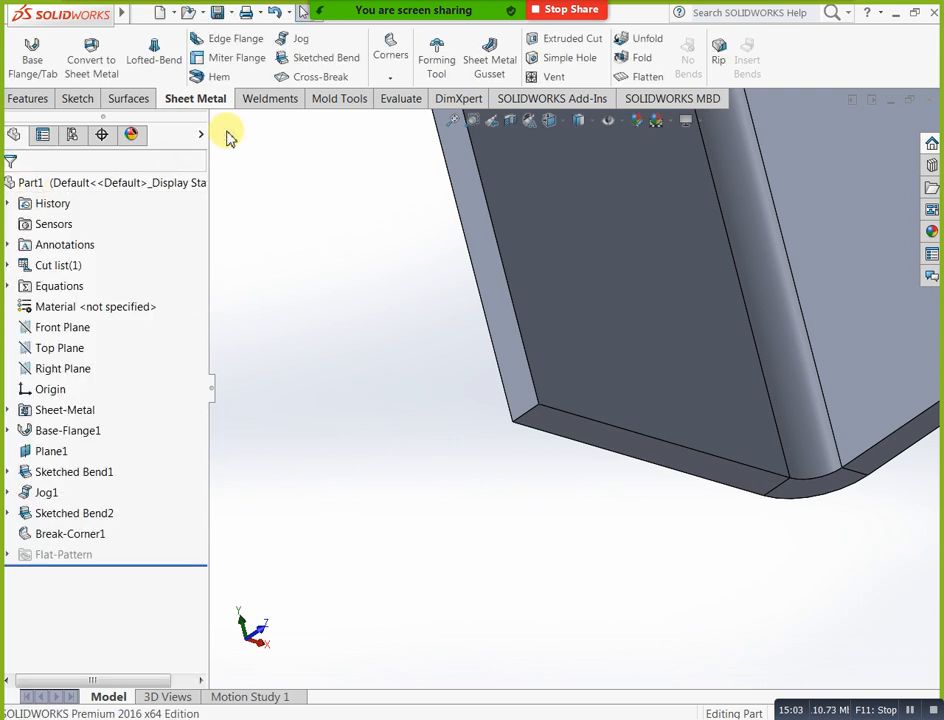
Break one outer corner of the narrow lip on the twice-bent wall with a 10 mm chamfer
{"action": "left_click", "coordinate": [391, 78]}
{"action": "left_click", "coordinate": [417, 133]}
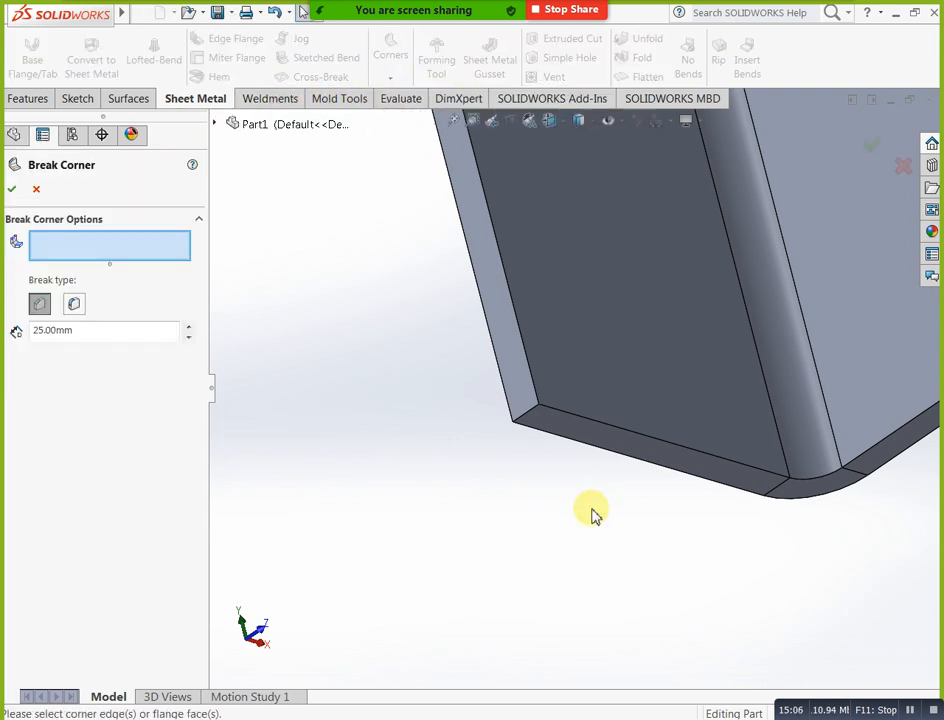
{"action": "left_click", "coordinate": [522, 428]}
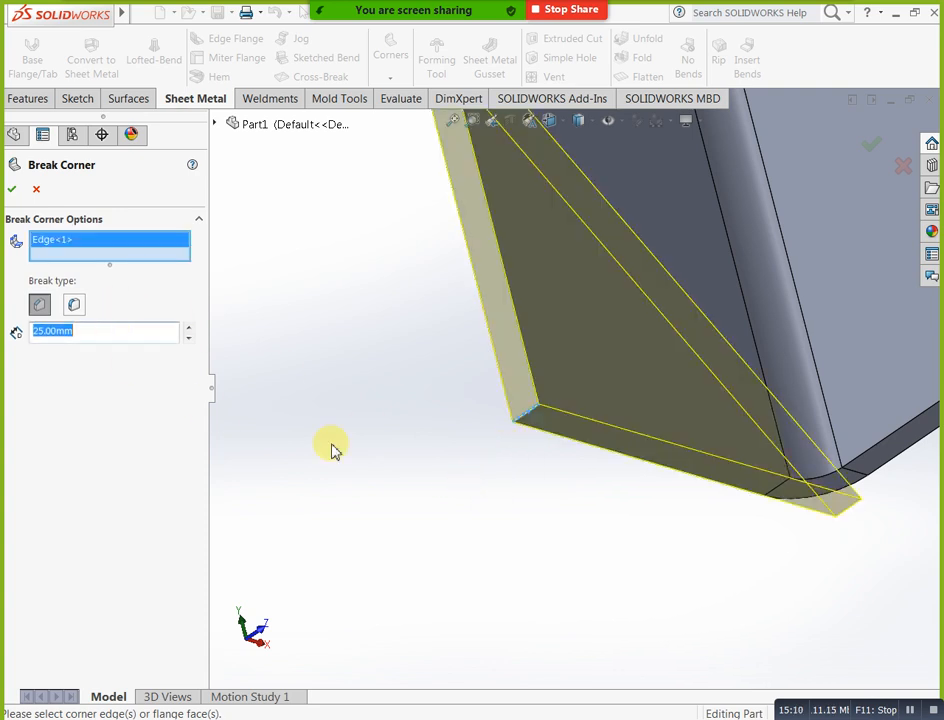
{"action": "scroll", "coordinate": [531, 460], "scroll_direction": "up", "scroll_amount": 2}
{"action": "type", "text": "10"}
{"action": "key", "text": "Return"}
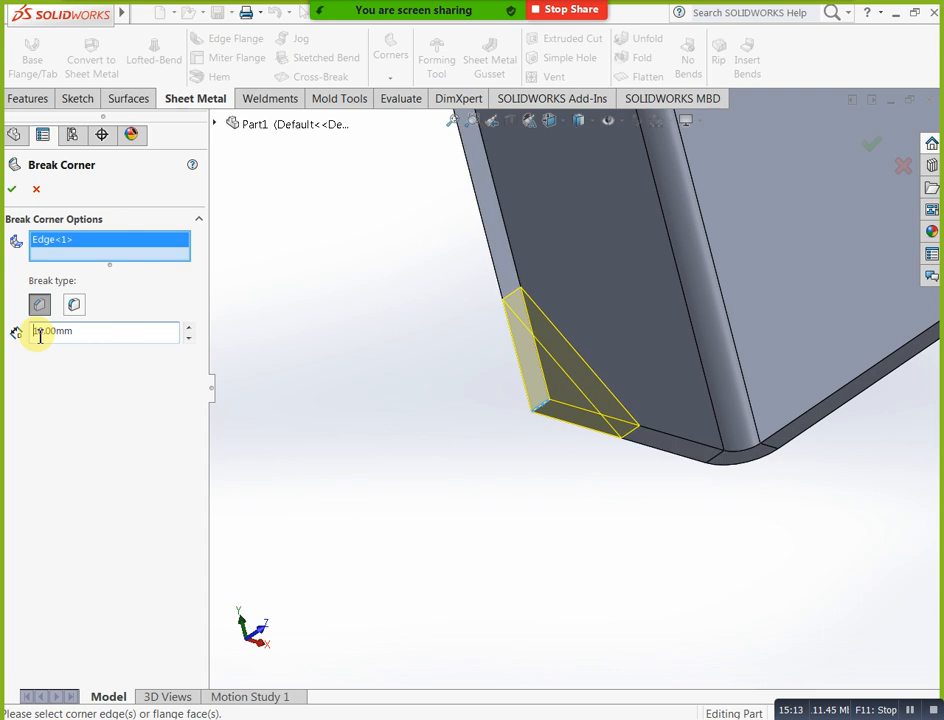
{"action": "left_click", "coordinate": [19, 186]}
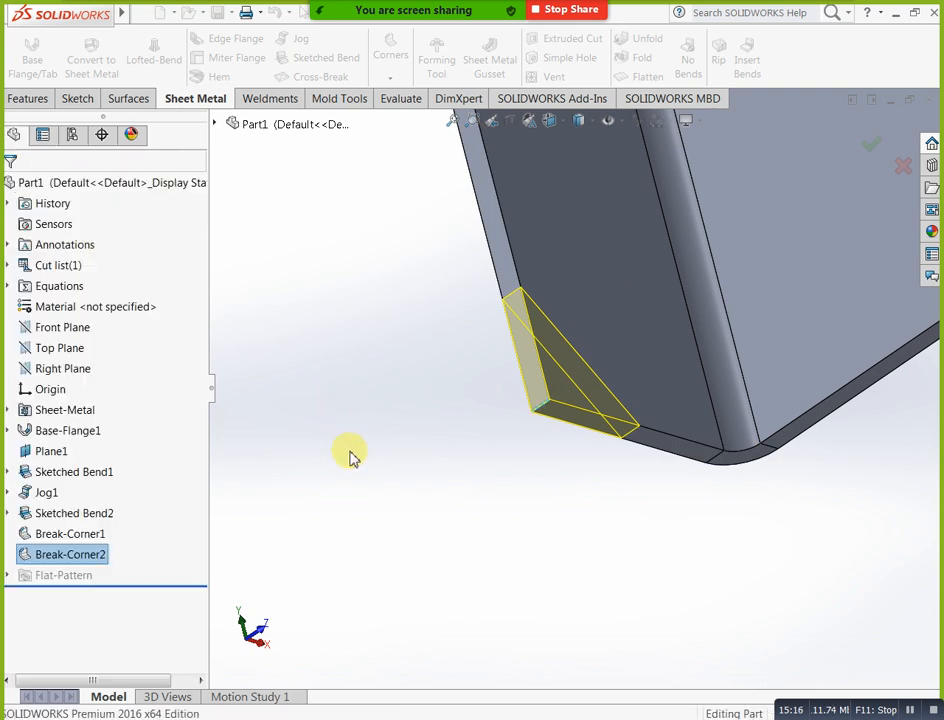
{"action": "scroll", "coordinate": [356, 496], "scroll_direction": "up", "scroll_amount": 12}
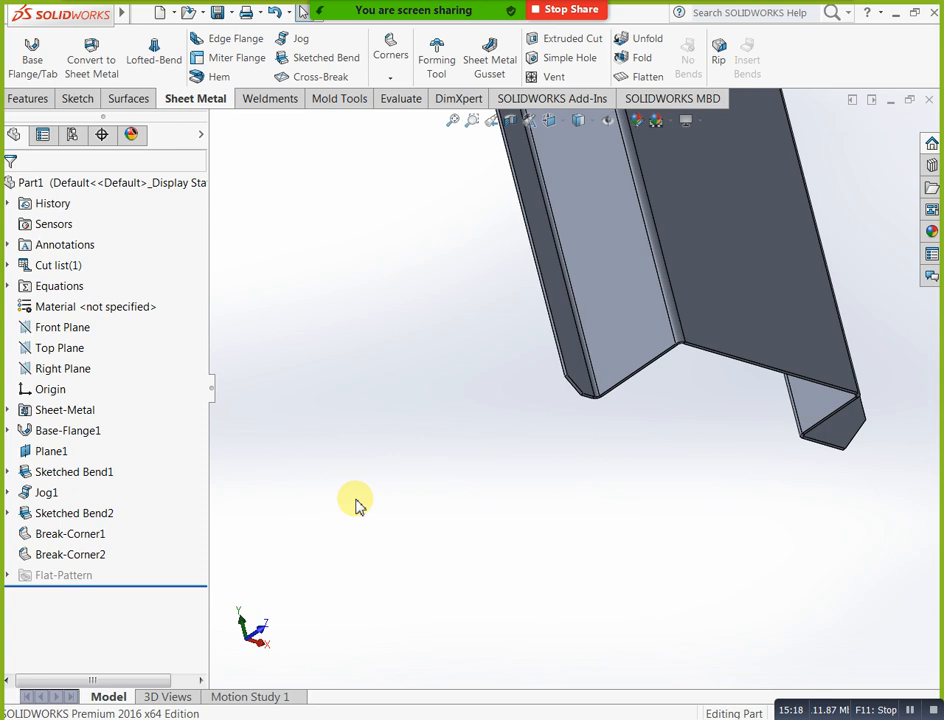
Break the remaining outer corner of the wide jog lip with a 50 mm radius fillet
{"action": "middle_click_drag", "start_coordinate": [423, 357], "coordinate": [497, 494]}
{"action": "scroll", "coordinate": [531, 238], "scroll_direction": "down", "scroll_amount": 6}
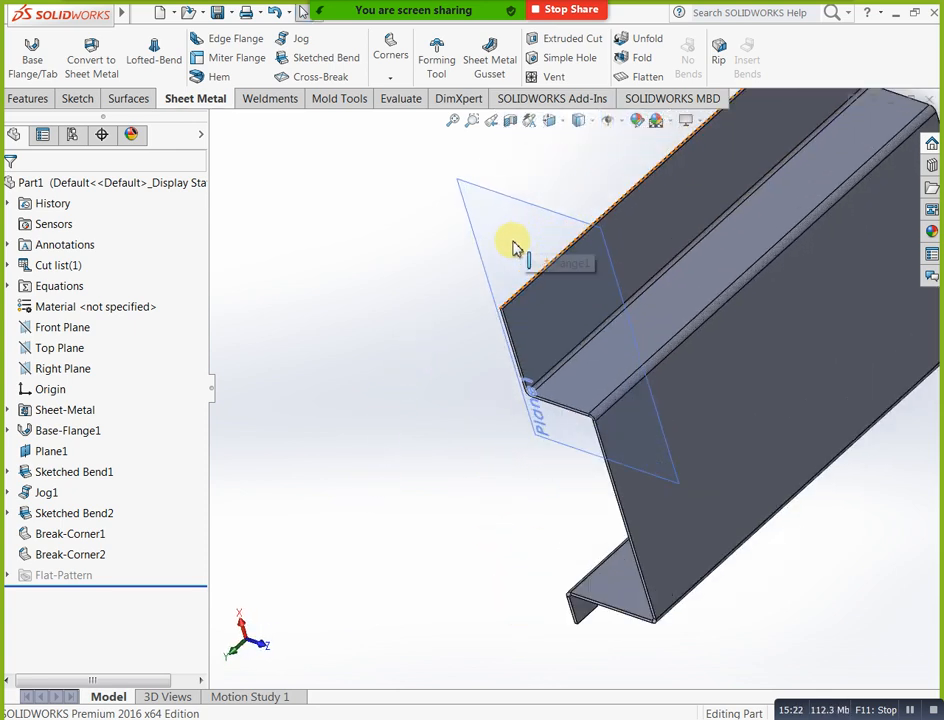
{"action": "left_click", "coordinate": [390, 55]}
{"action": "left_click", "coordinate": [381, 132]}
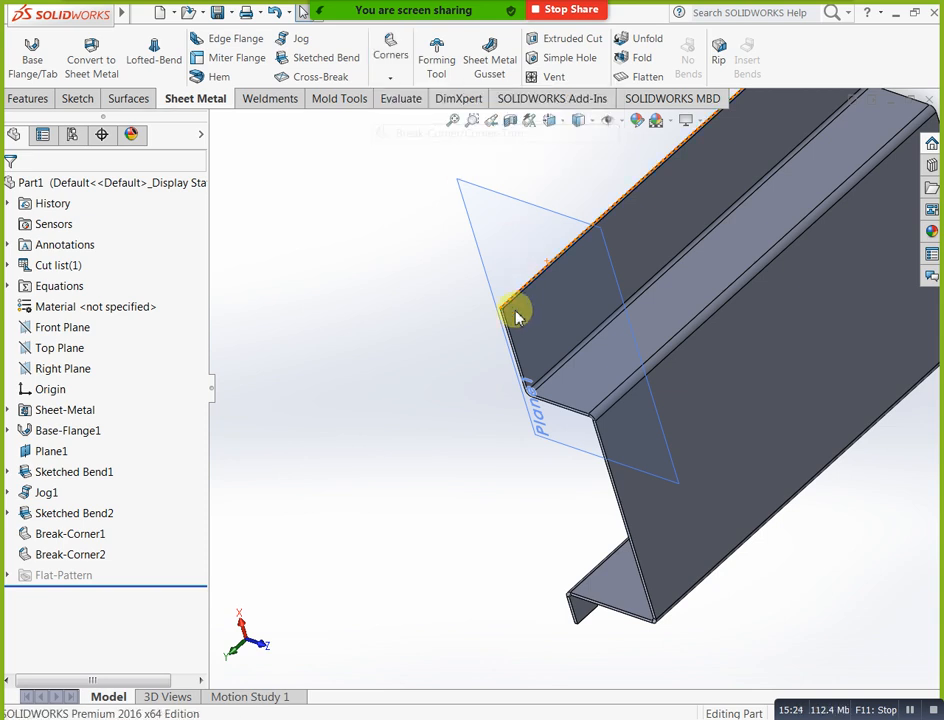
{"action": "scroll", "coordinate": [491, 293], "scroll_direction": "down", "scroll_amount": 4}
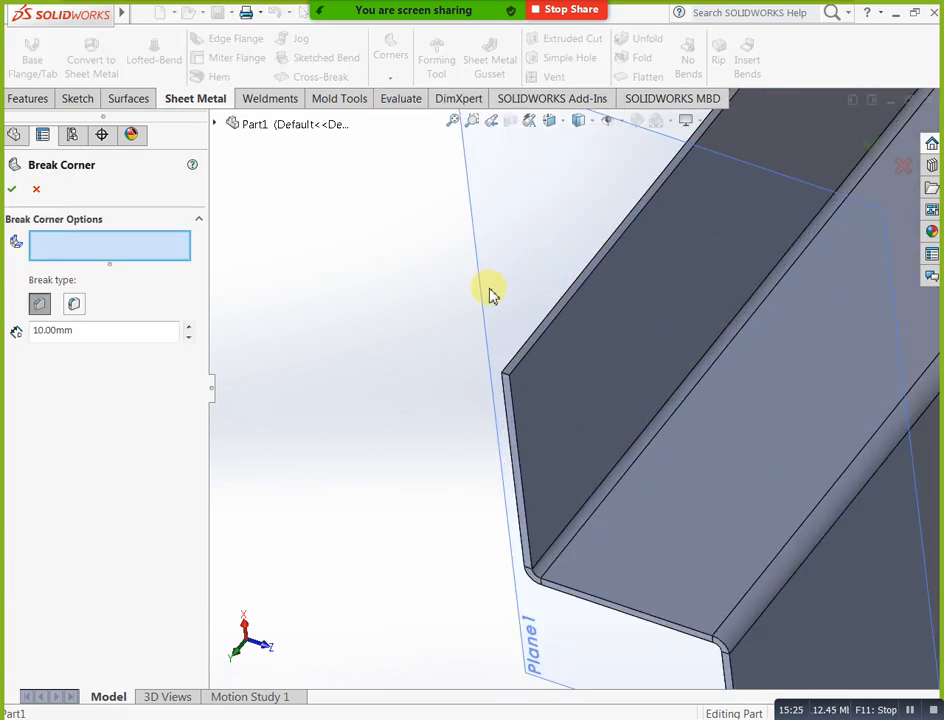
{"action": "left_click", "coordinate": [507, 381]}
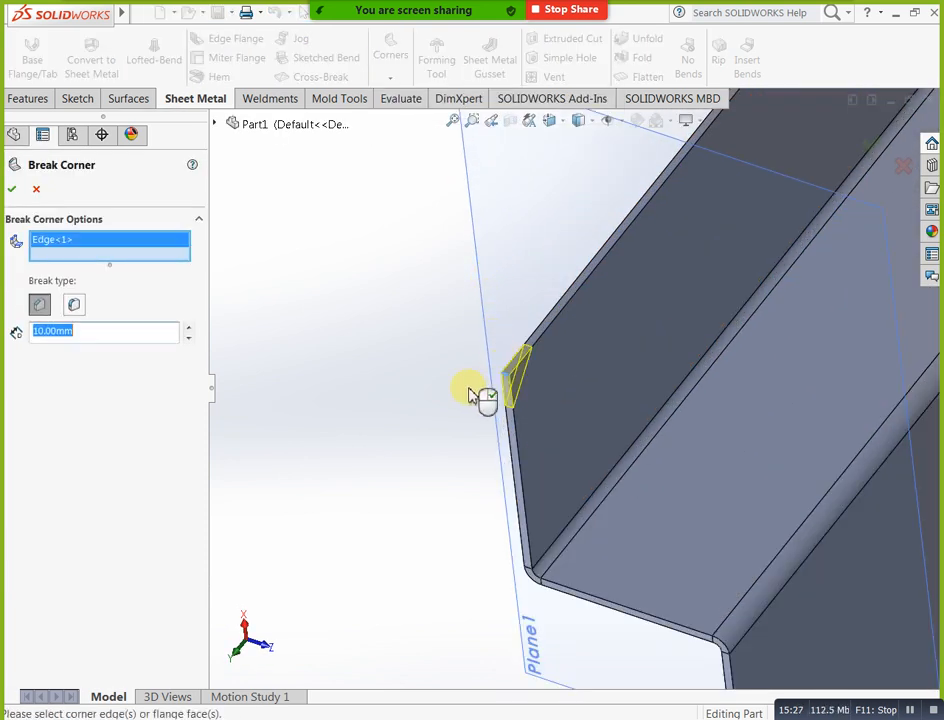
{"action": "left_click", "coordinate": [75, 306]}
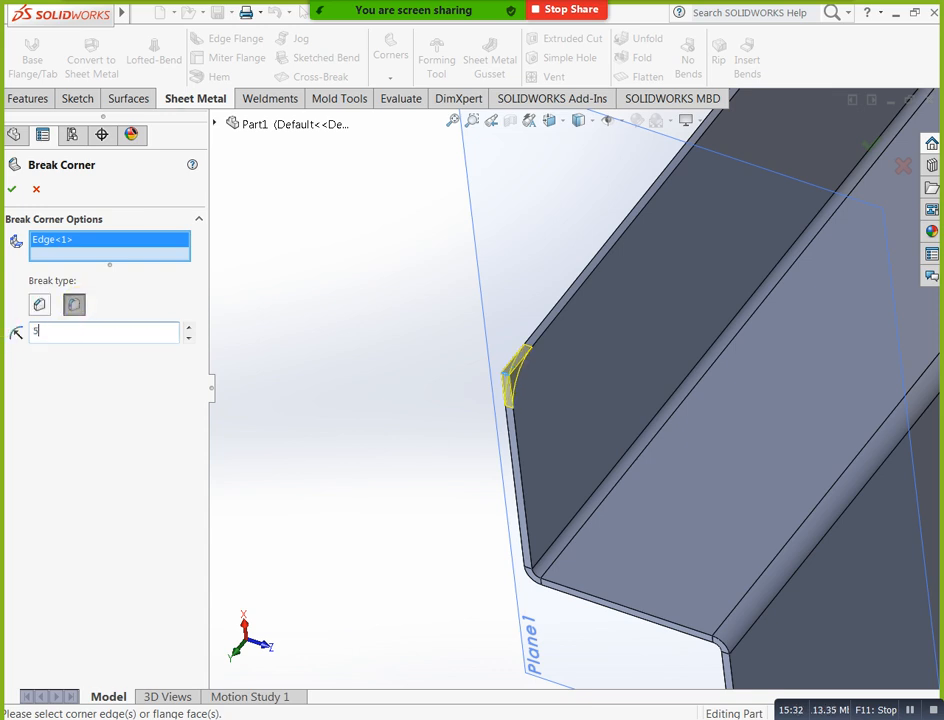
{"action": "type", "text": "50"}
{"action": "key", "text": "Return"}
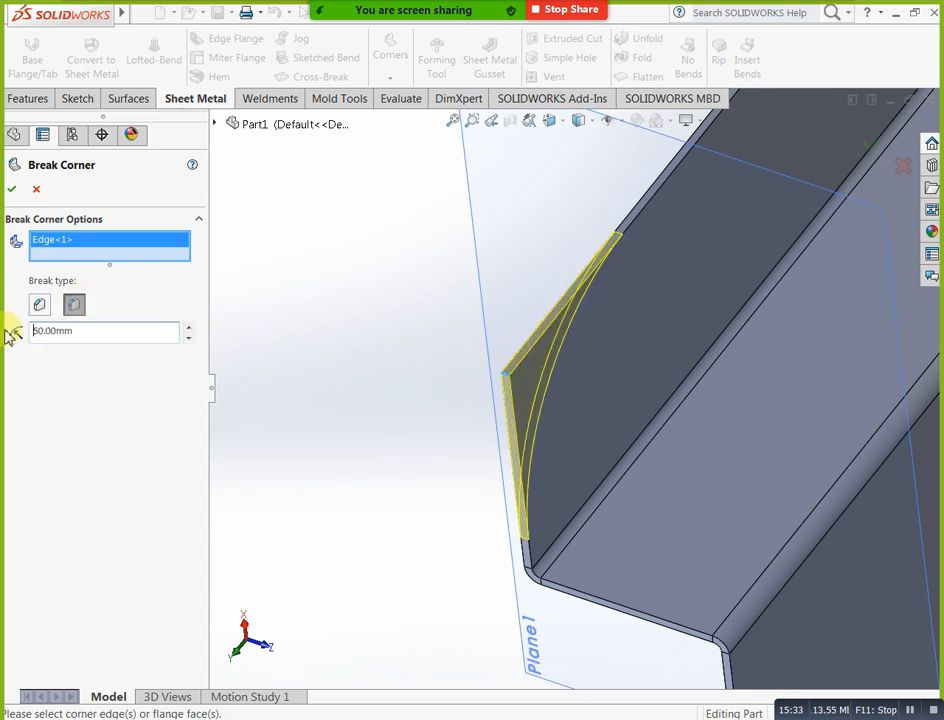
{"action": "left_click", "coordinate": [12, 189]}
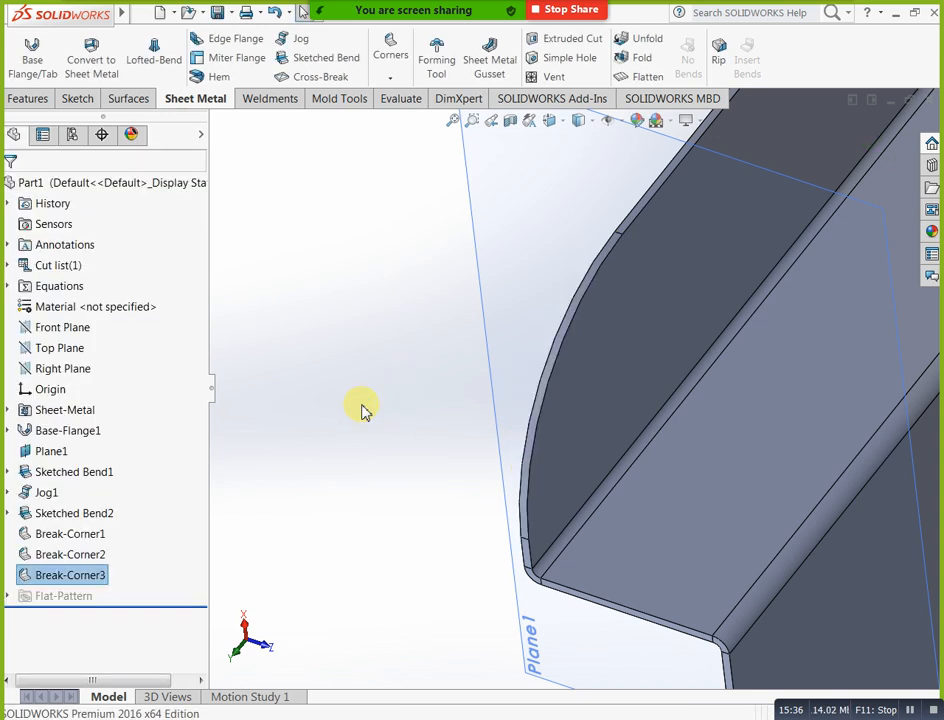
Break the remaining outer corner of the narrow lip with a 10 mm radius fillet
{"action": "left_click", "coordinate": [362, 407]}
{"action": "scroll", "coordinate": [368, 455], "scroll_direction": "up", "scroll_amount": 7}
{"action": "middle_click_drag", "start_coordinate": [475, 510], "coordinate": [447, 392]}
{"action": "scroll", "coordinate": [580, 510], "scroll_direction": "down", "scroll_amount": 3}
{"action": "scroll", "coordinate": [580, 510], "scroll_direction": "down", "scroll_amount": 2}
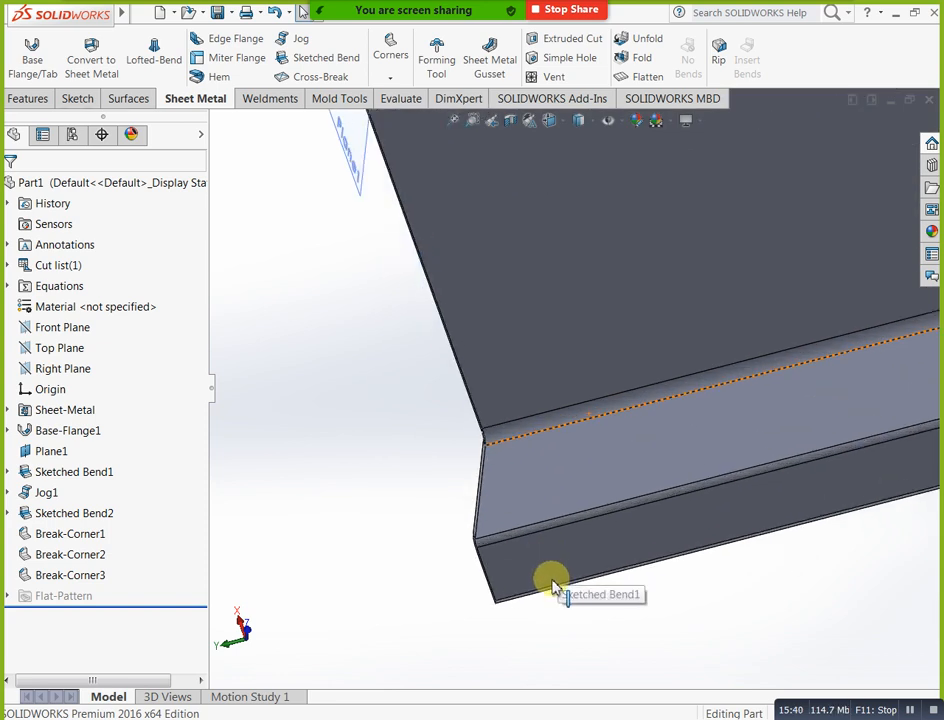
{"action": "left_click", "coordinate": [382, 86]}
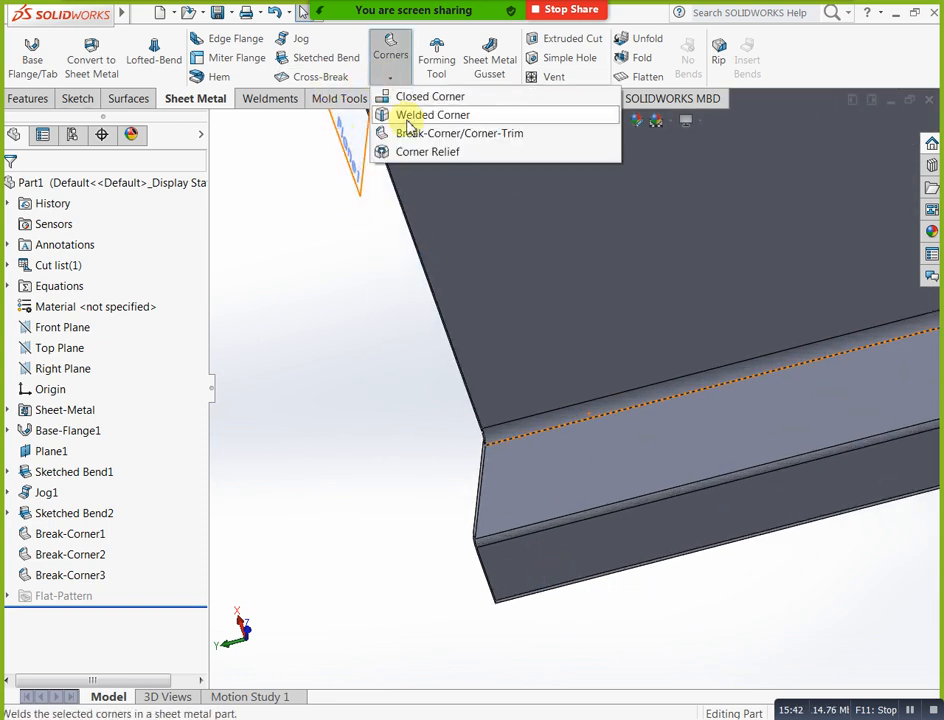
{"action": "left_click", "coordinate": [405, 132]}
{"action": "scroll", "coordinate": [505, 605], "scroll_direction": "down", "scroll_amount": 2}
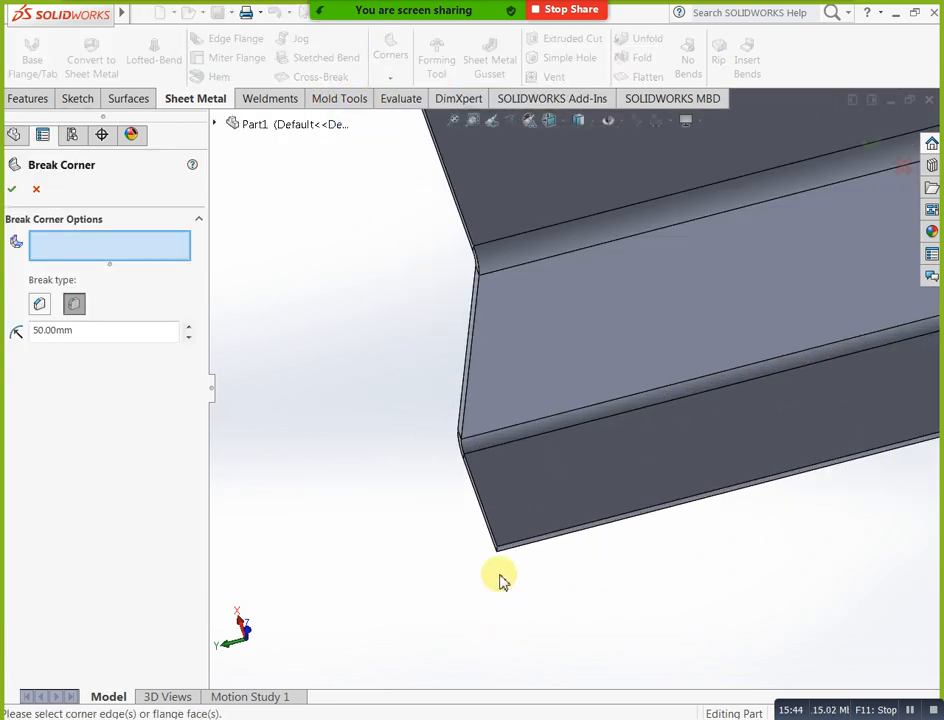
{"action": "left_click", "coordinate": [499, 549]}
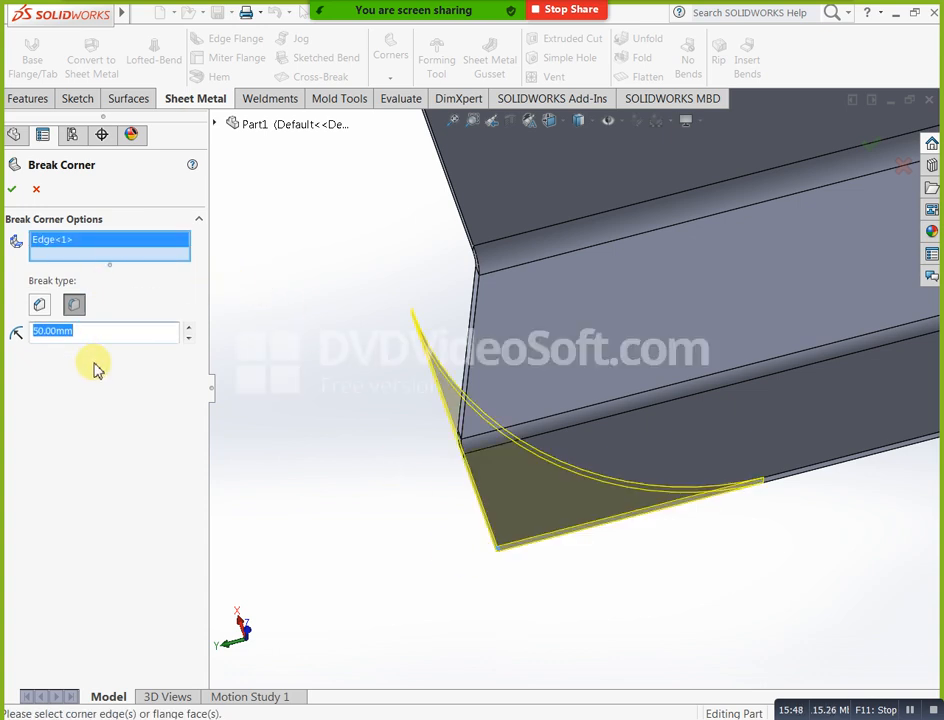
{"action": "key", "text": "Return"}
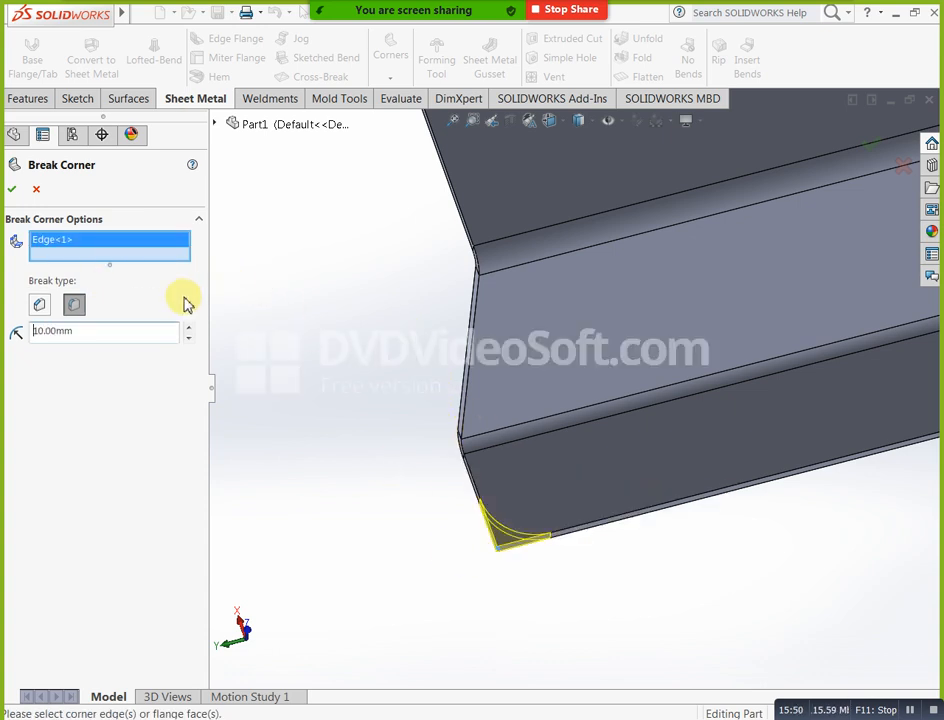
{"action": "left_click", "coordinate": [13, 189]}
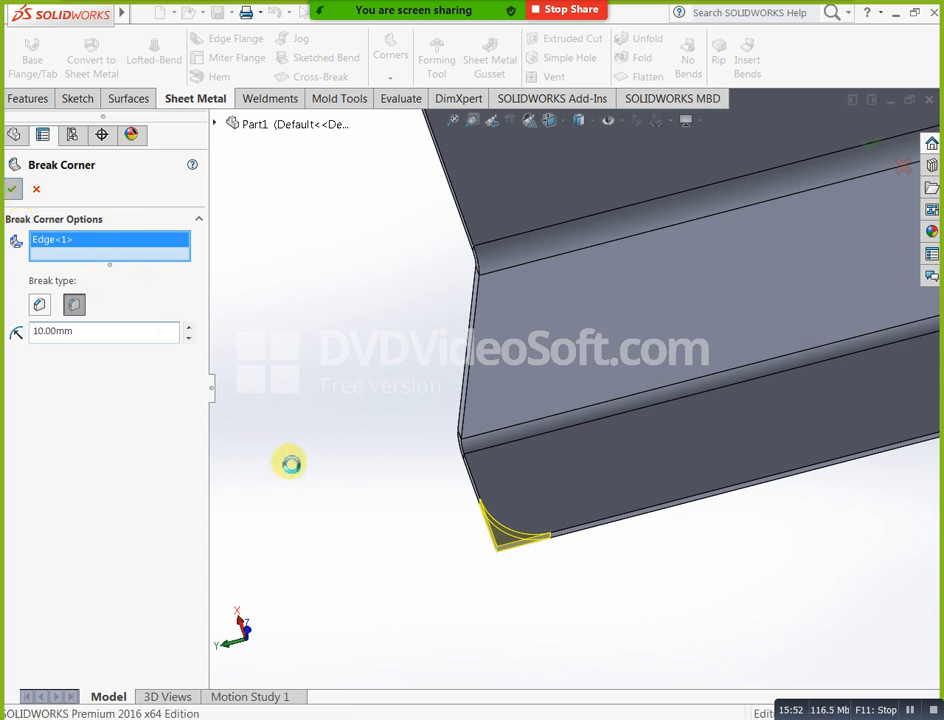
Examine the chamfered and rounded corners on both lips from several sides of the part
{"action": "scroll", "coordinate": [365, 538], "scroll_direction": "up", "scroll_amount": 10}
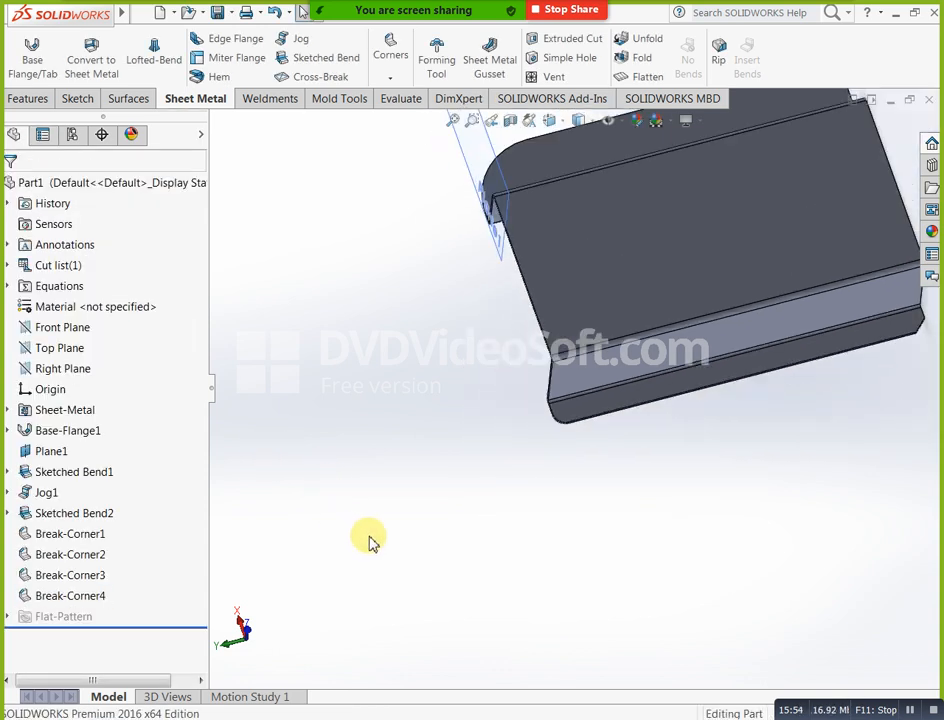
{"action": "middle_click_drag", "start_coordinate": [395, 565], "coordinate": [590, 618]}
{"action": "scroll", "coordinate": [803, 318], "scroll_direction": "up", "scroll_amount": 2}
{"action": "scroll", "coordinate": [716, 331], "scroll_direction": "down", "scroll_amount": 5}
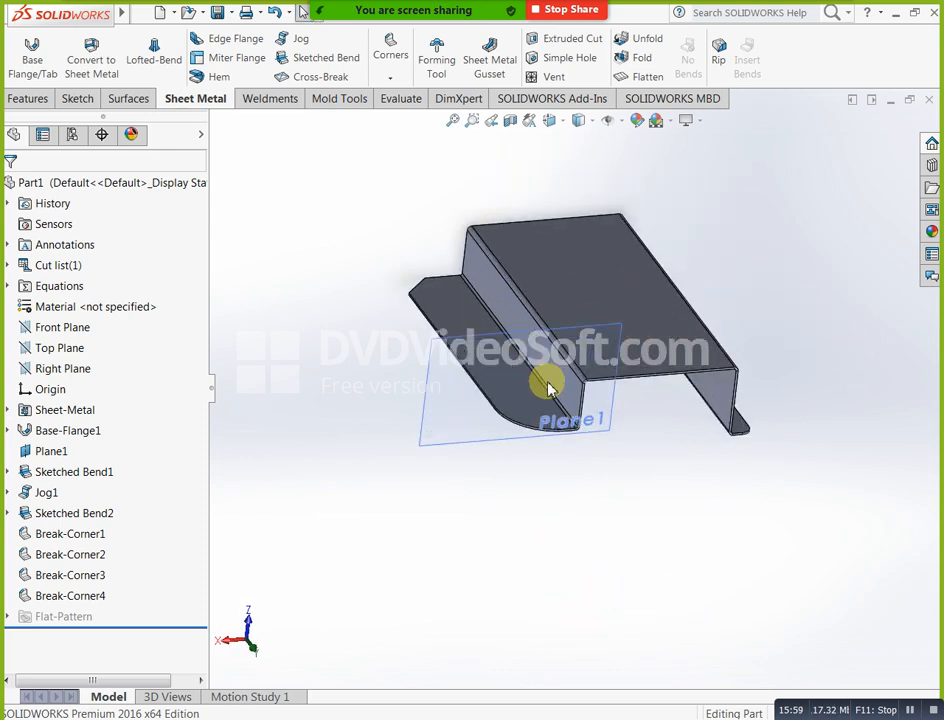
{"action": "scroll", "coordinate": [750, 340], "scroll_direction": "down", "scroll_amount": 4}
{"action": "middle_click_drag", "start_coordinate": [835, 372], "coordinate": [766, 360]}
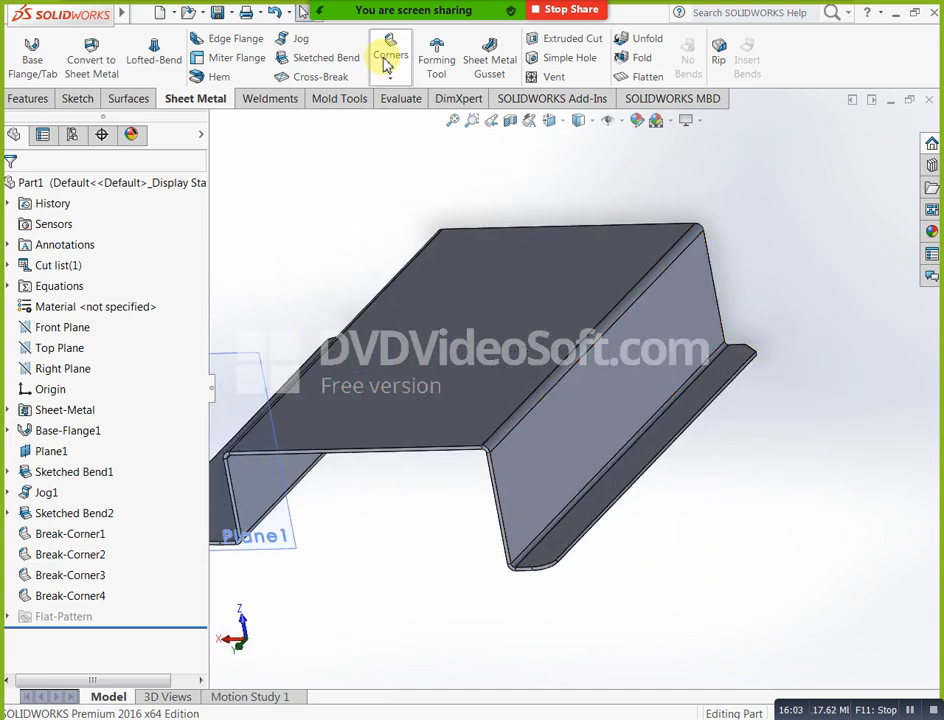
{"action": "left_click", "coordinate": [391, 80]}
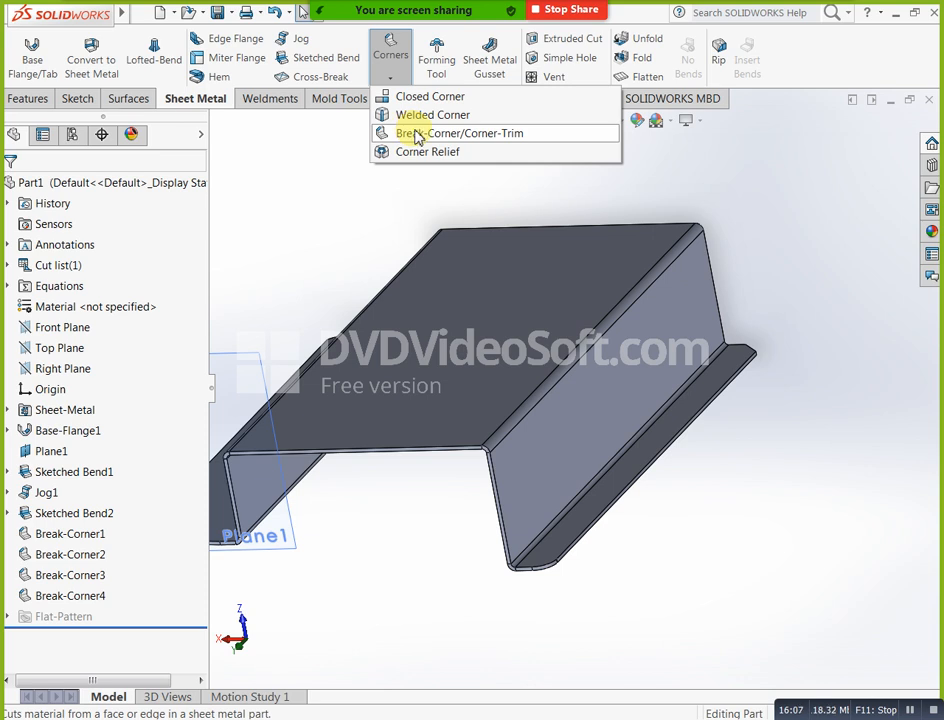
{"action": "left_click", "coordinate": [389, 184]}
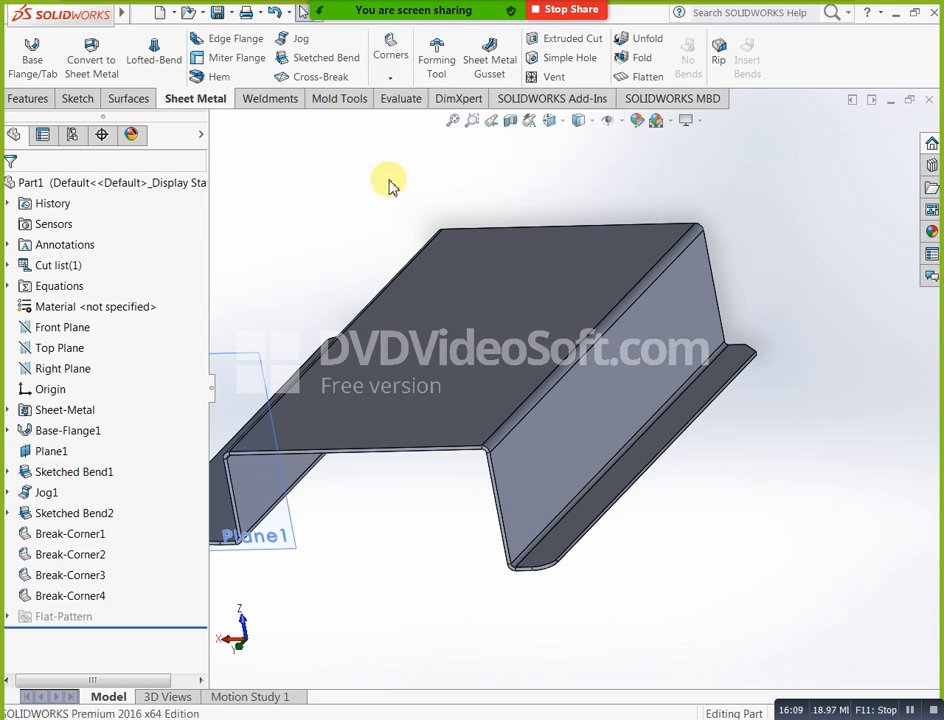
{"action": "left_click", "coordinate": [404, 86]}
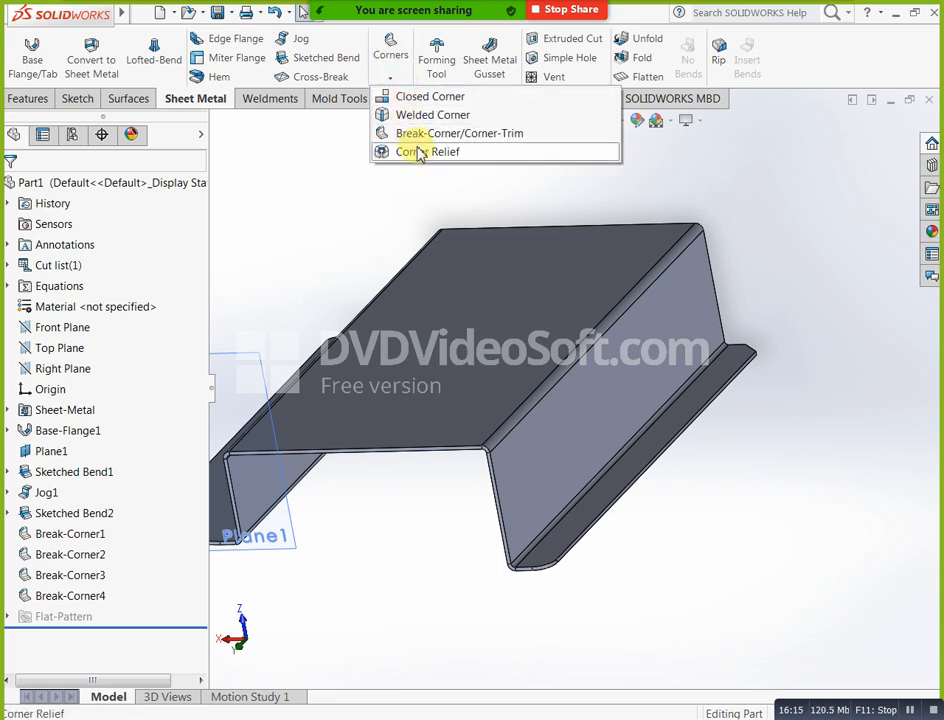
{"action": "left_click", "coordinate": [405, 182]}
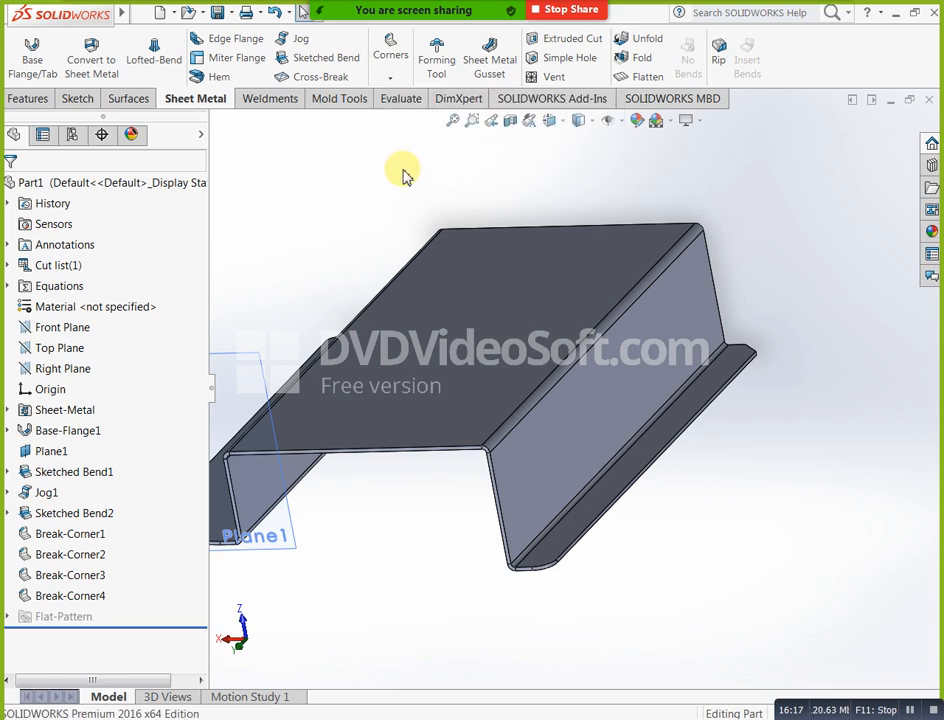
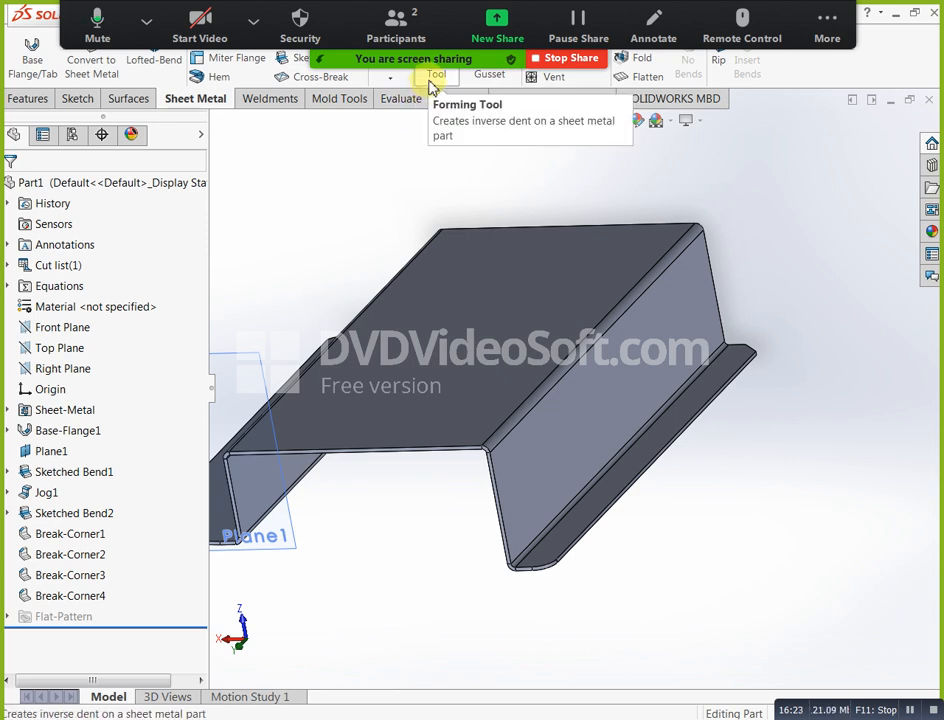
Flatten the part to examine how the broken corners appear in the flat pattern, and fold it back
{"action": "left_click", "coordinate": [638, 76]}
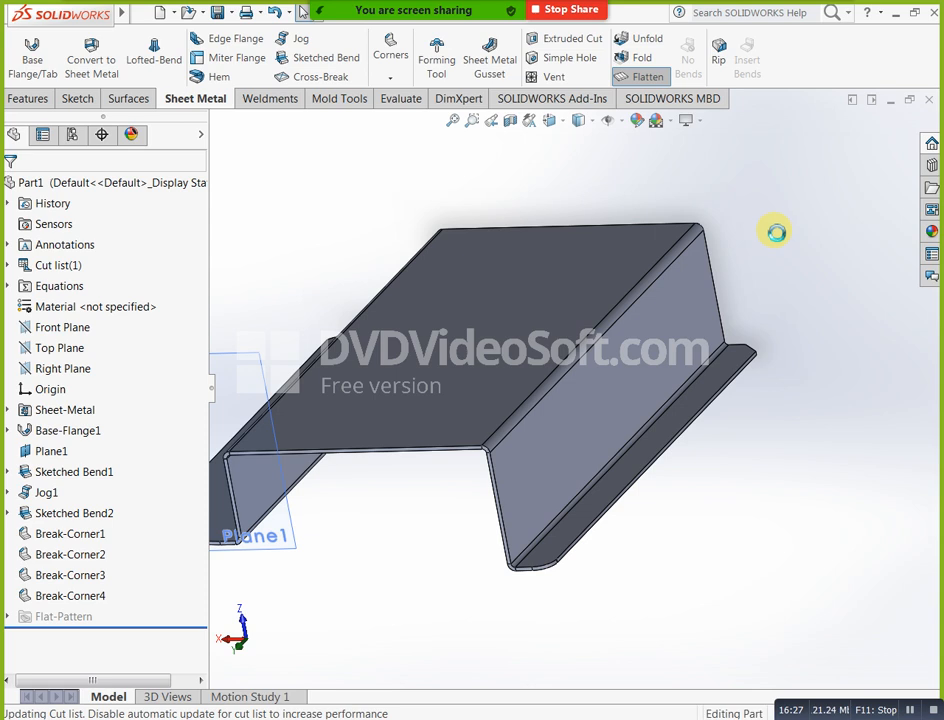
{"action": "middle_click_drag", "start_coordinate": [792, 331], "coordinate": [760, 448]}
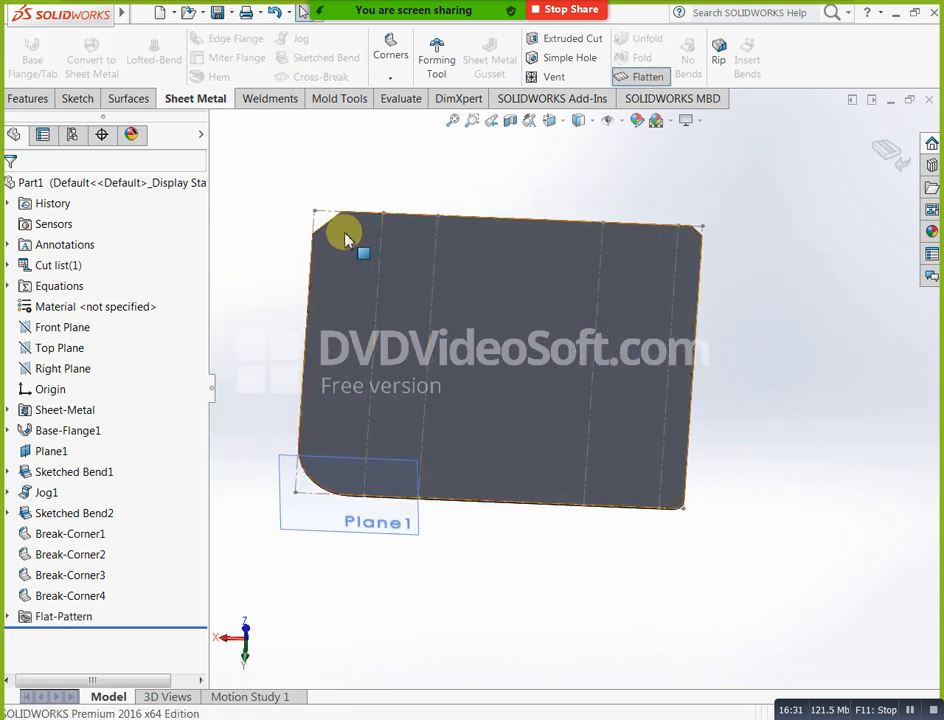
{"action": "left_click", "coordinate": [890, 148]}
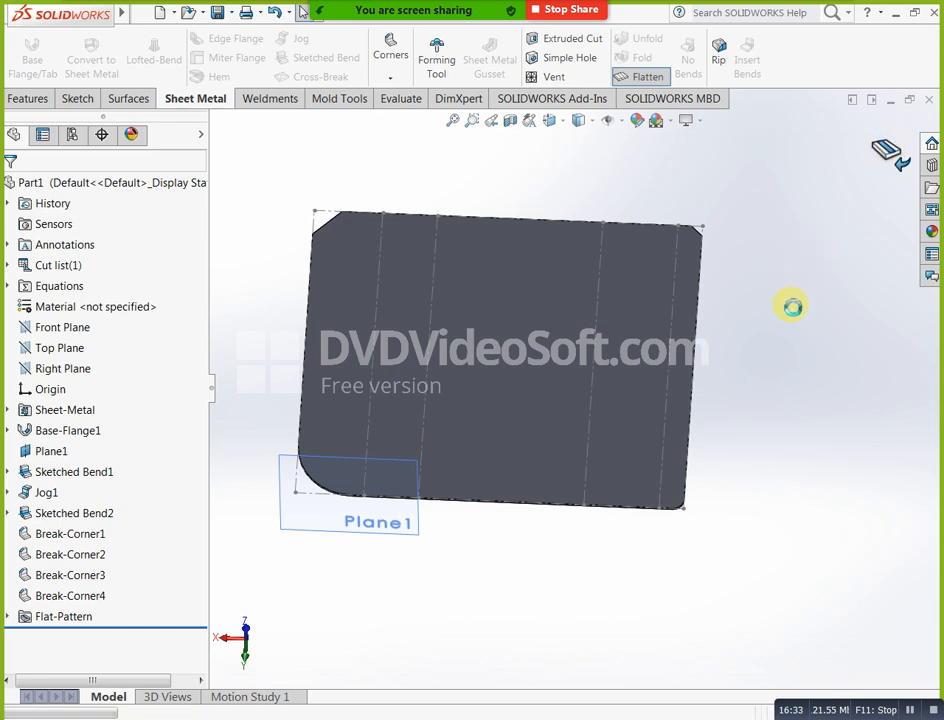
{"action": "middle_click_drag", "start_coordinate": [672, 420], "coordinate": [545, 395]}
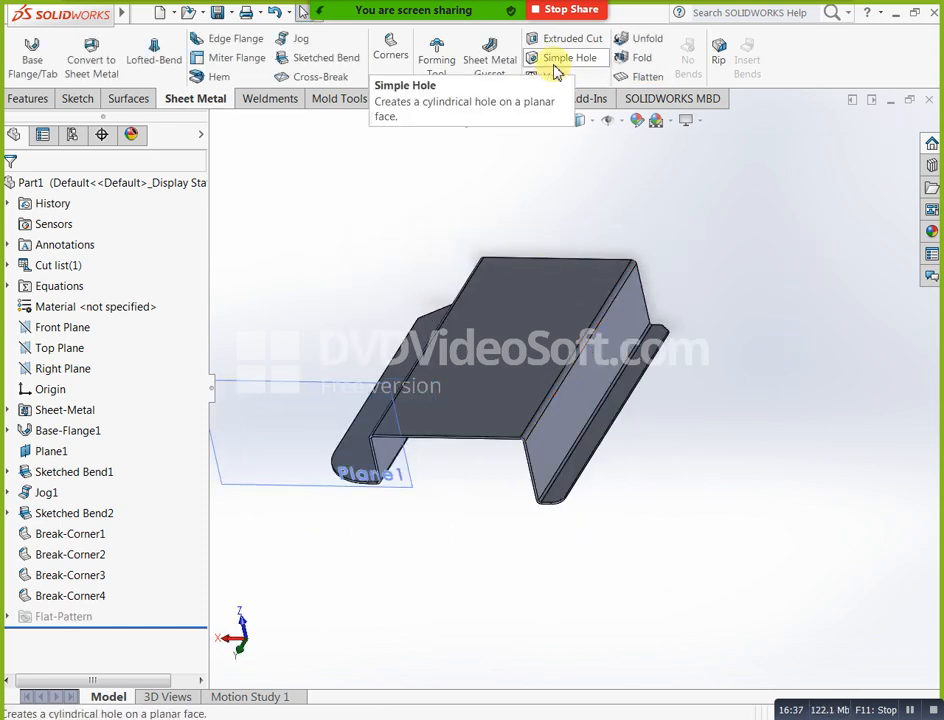
{"action": "left_click", "coordinate": [437, 60]}
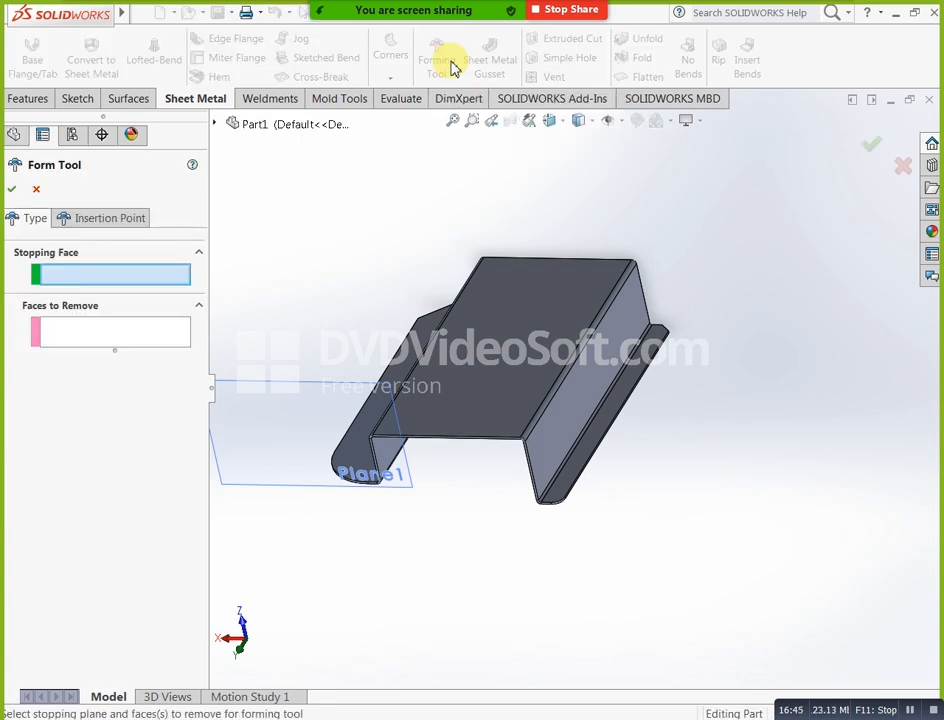
{"action": "left_click", "coordinate": [130, 220]}
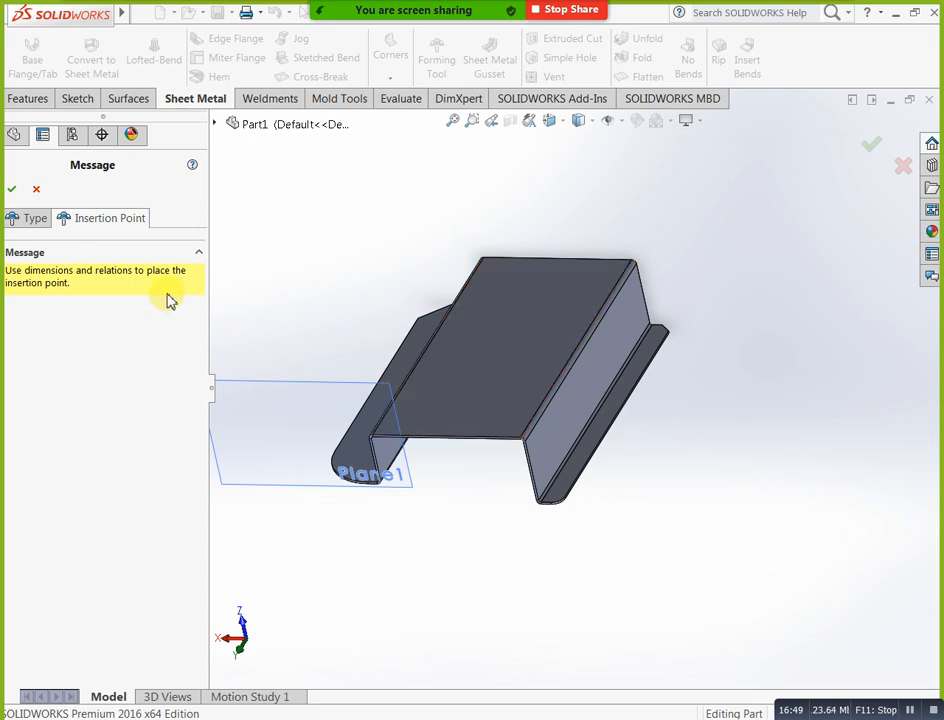
{"action": "left_click", "coordinate": [37, 190]}
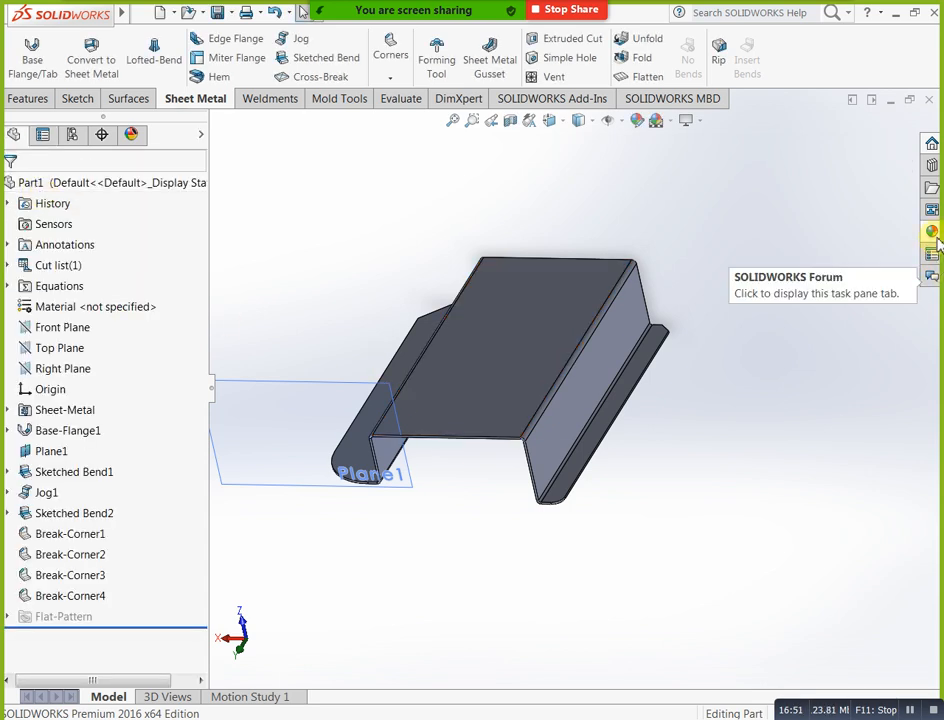
Open the die part from the forming tools folder of the Design Library
{"action": "left_click", "coordinate": [933, 172]}
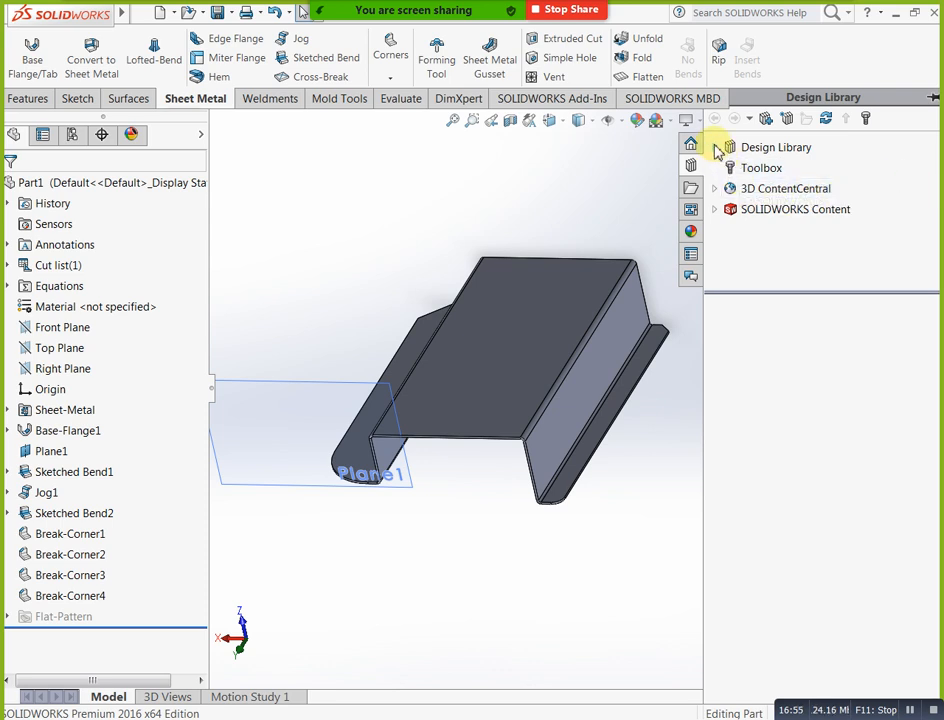
{"action": "left_click", "coordinate": [717, 150]}
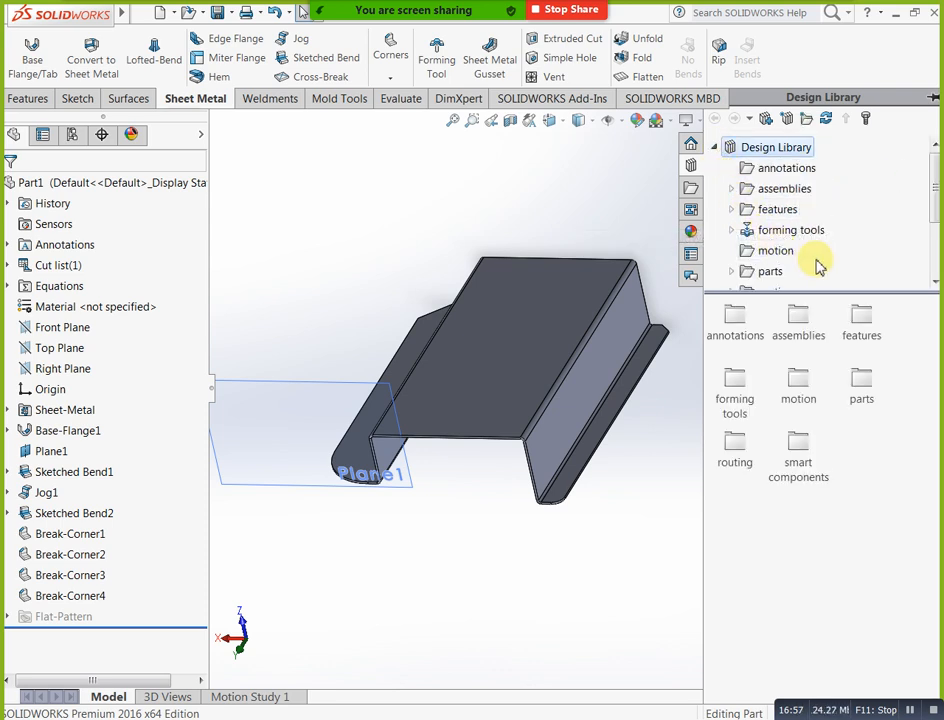
{"action": "left_click", "coordinate": [800, 232]}
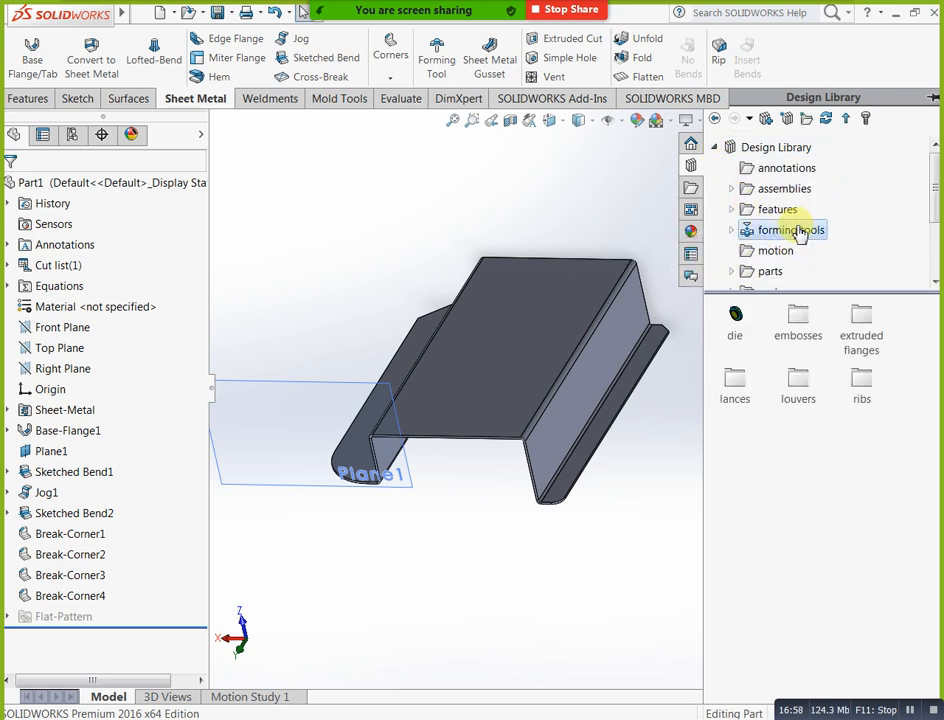
{"action": "double_click", "coordinate": [737, 337]}
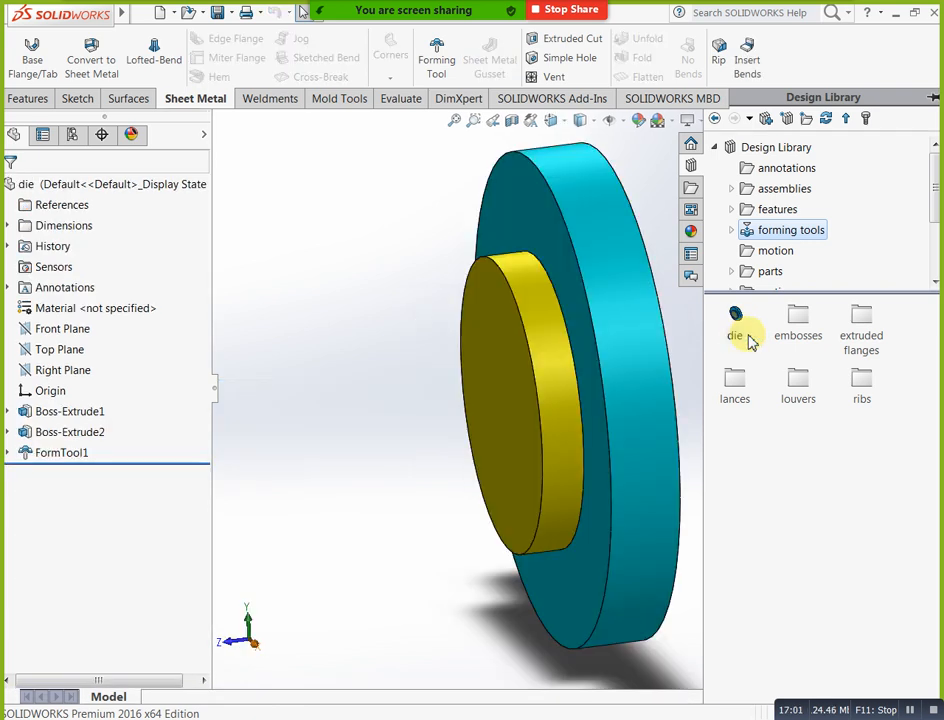
Examine the die's shape and its second extrusion, and return to the sheet metal part
{"action": "scroll", "coordinate": [573, 384], "scroll_direction": "up", "scroll_amount": 4}
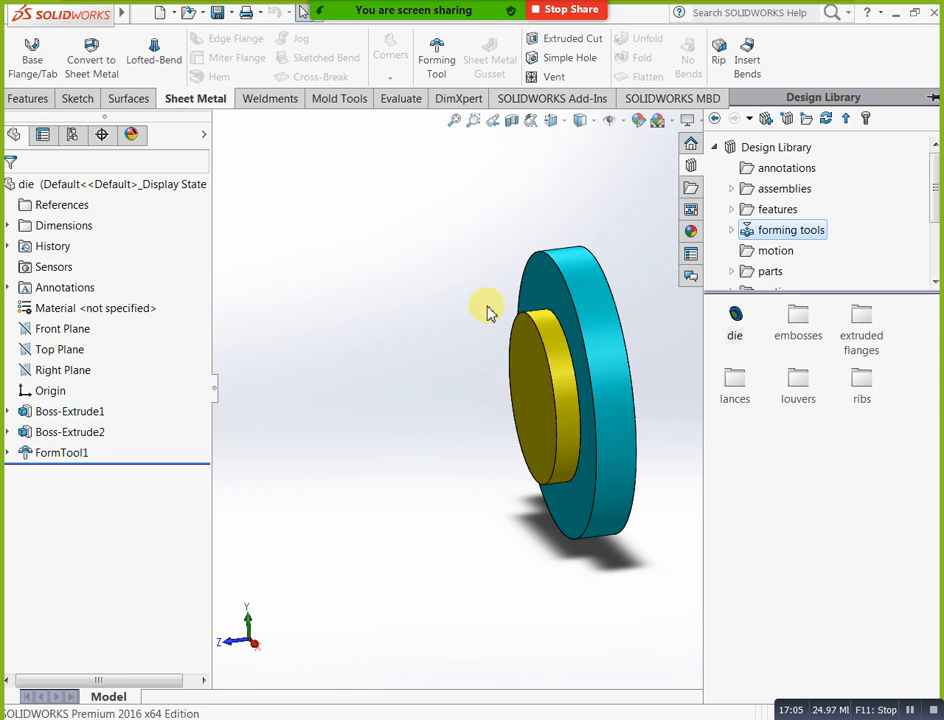
{"action": "middle_click_drag", "start_coordinate": [481, 368], "coordinate": [440, 433]}
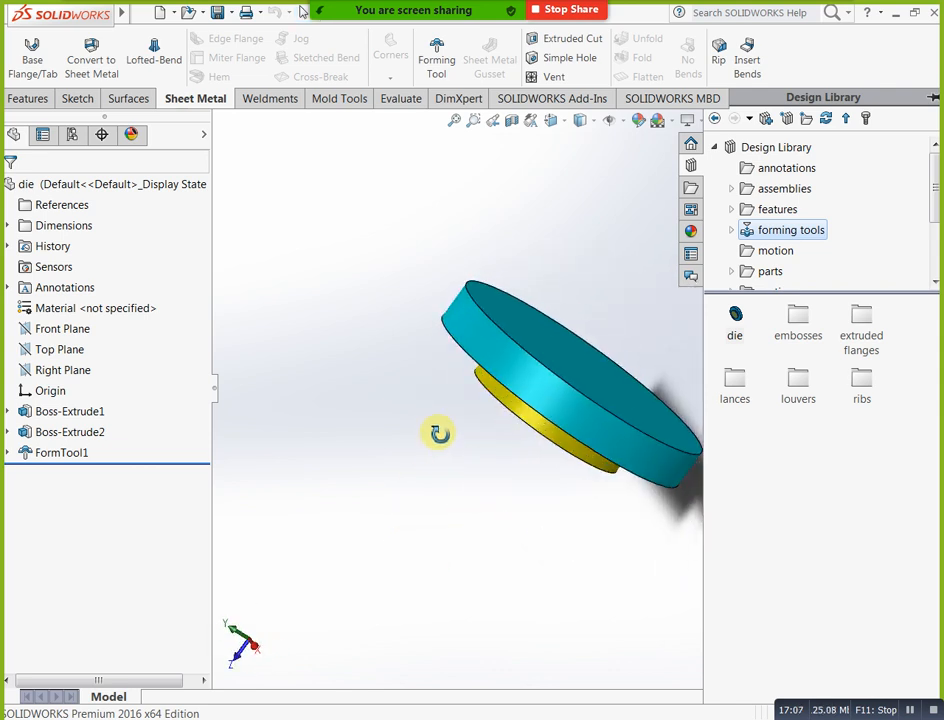
{"action": "left_click", "coordinate": [62, 435]}
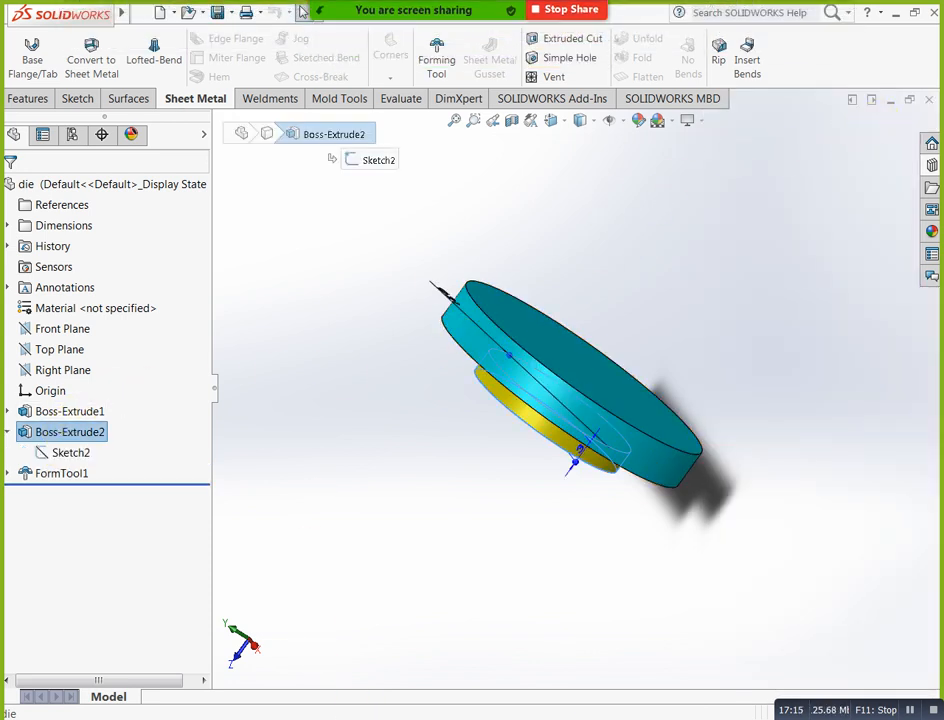
{"action": "left_click", "coordinate": [929, 103]}
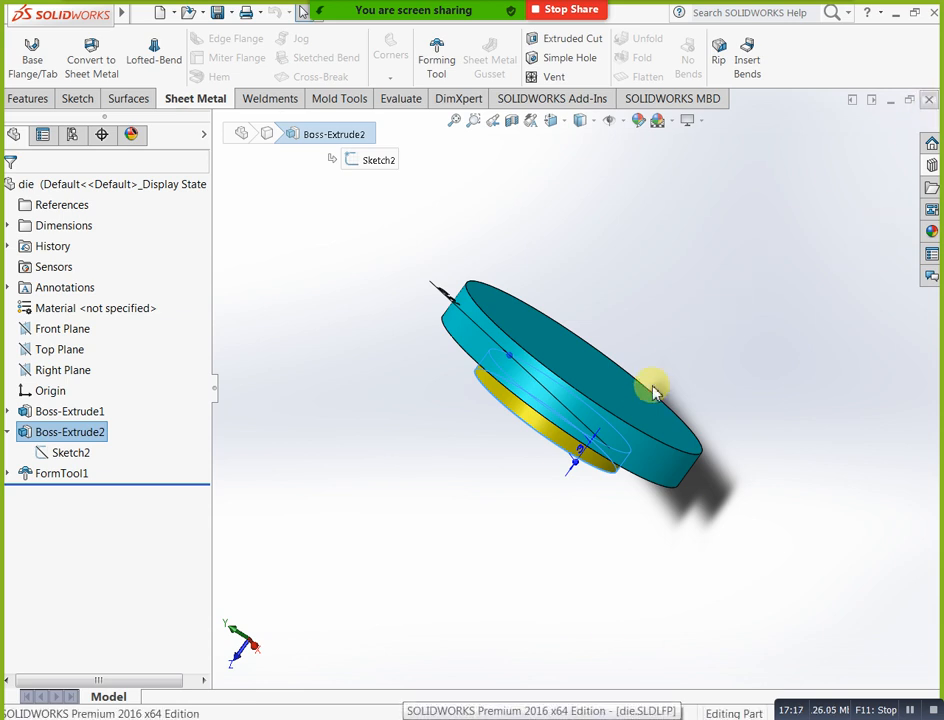
{"action": "middle_click_drag", "start_coordinate": [648, 406], "coordinate": [655, 401]}
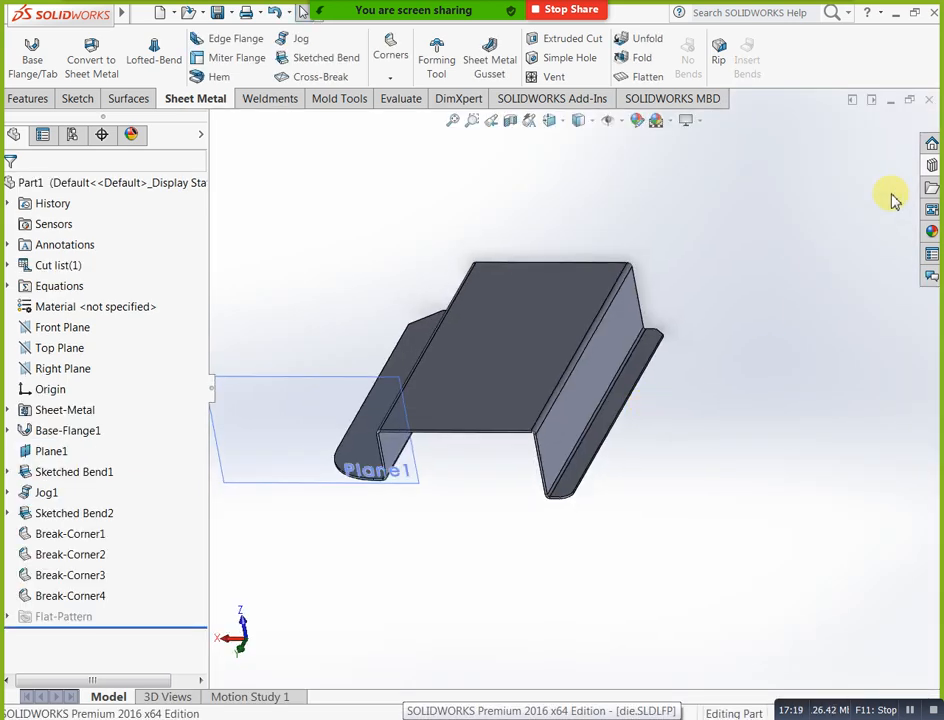
Try to place the die forming tool from the Design Library on the part's top face
{"action": "left_click", "coordinate": [932, 172]}
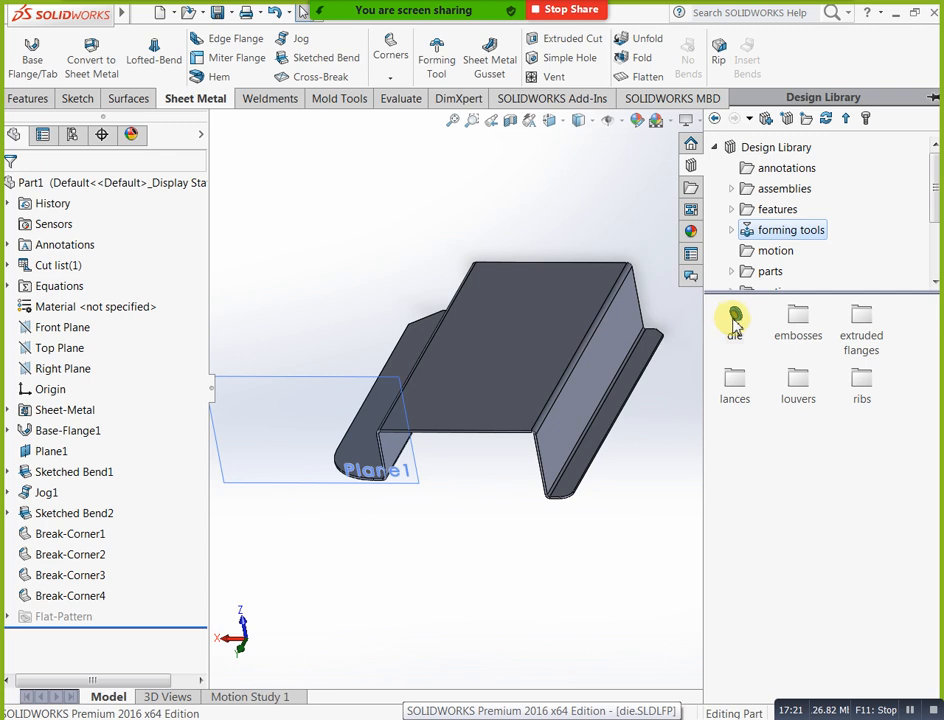
{"action": "left_click_drag", "start_coordinate": [736, 325], "coordinate": [520, 337]}
{"action": "left_click", "coordinate": [590, 366]}
{"action": "middle_click_drag", "start_coordinate": [680, 320], "coordinate": [702, 328]}
{"action": "left_click", "coordinate": [450, 76]}
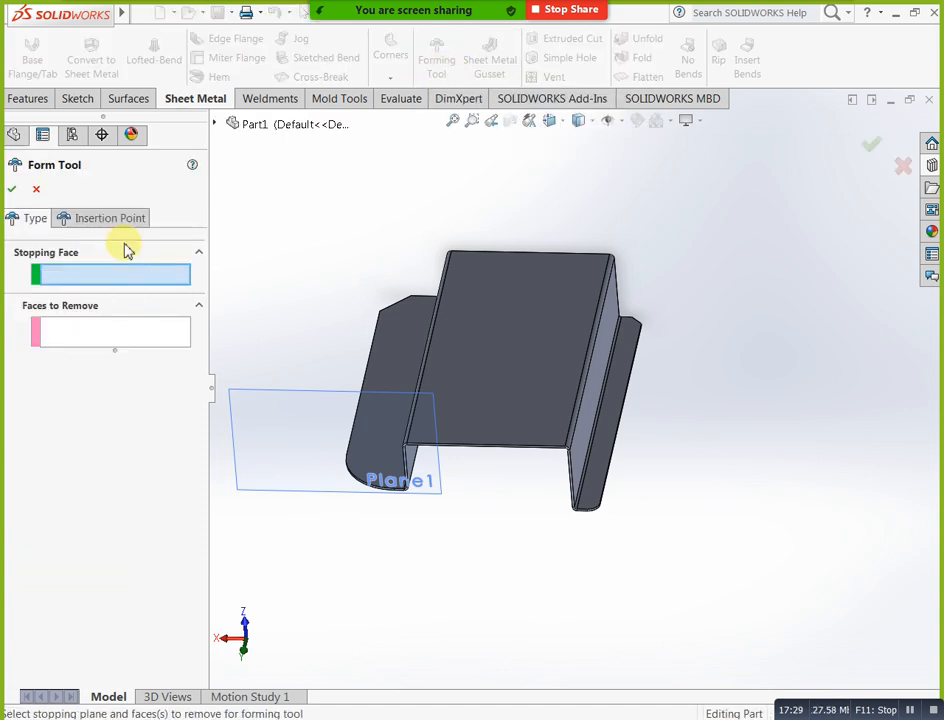
{"action": "left_click", "coordinate": [108, 218]}
{"action": "left_click", "coordinate": [30, 219]}
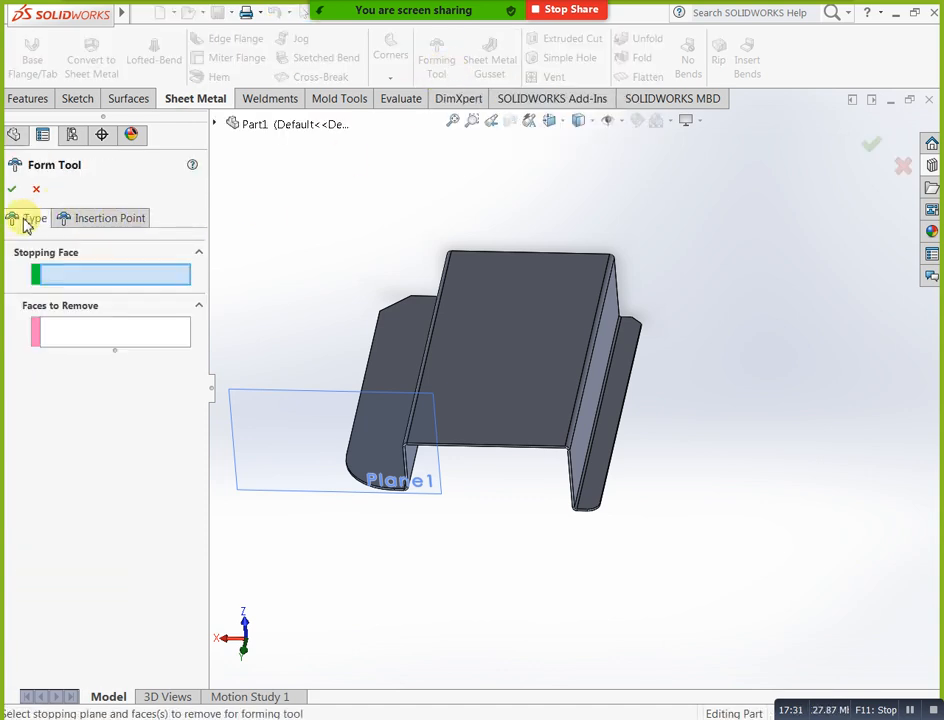
{"action": "left_click", "coordinate": [519, 309]}
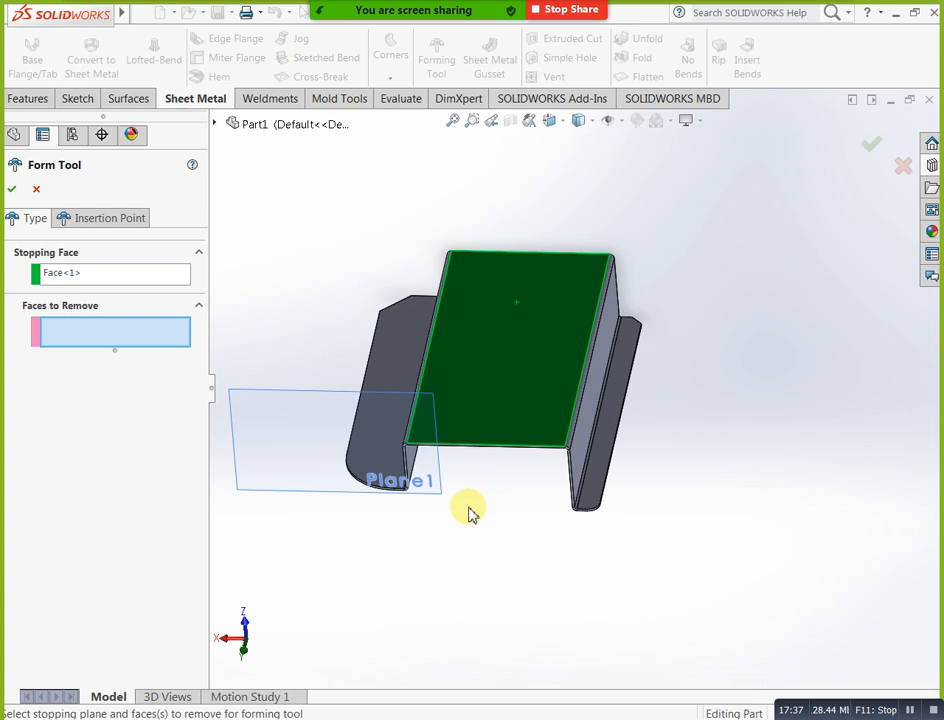
{"action": "middle_click_drag", "start_coordinate": [470, 513], "coordinate": [327, 432]}
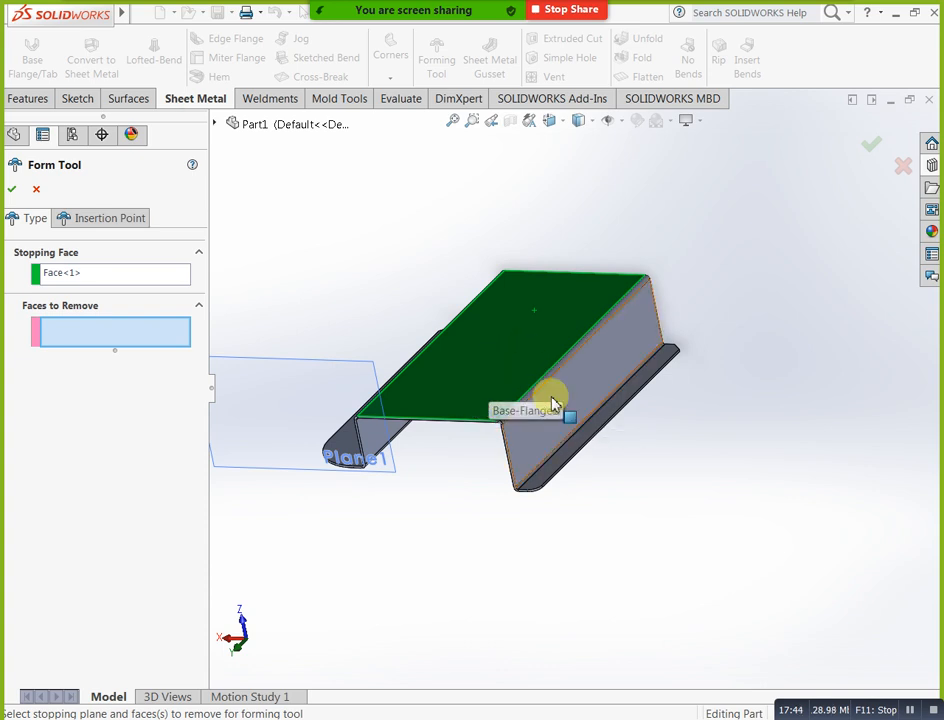
{"action": "key", "text": "Escape"}
{"action": "middle_click_drag", "start_coordinate": [700, 338], "coordinate": [573, 341]}
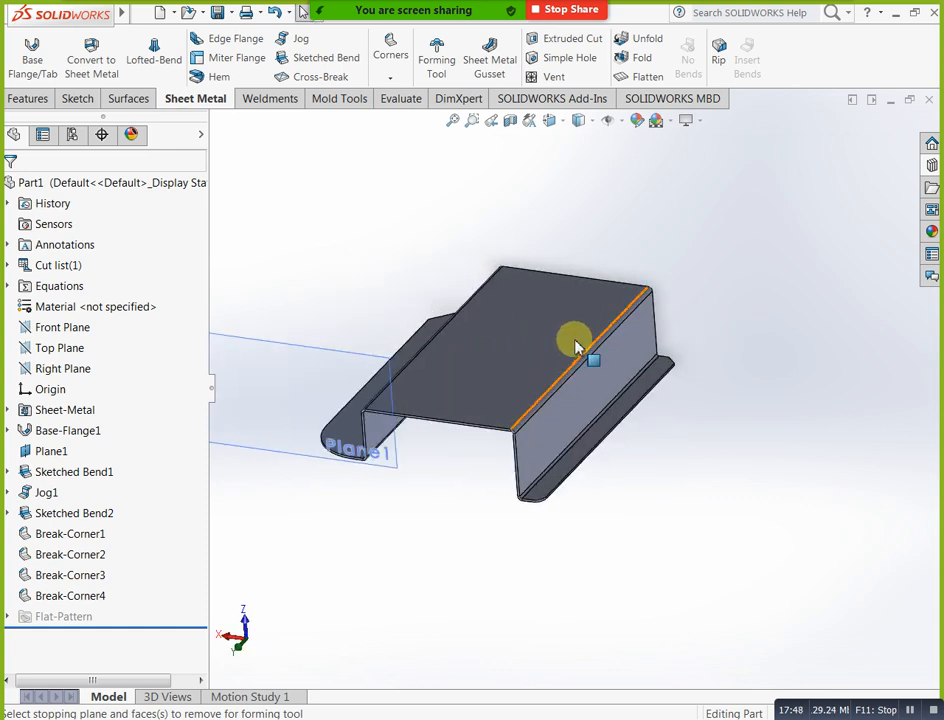
Try to place the library die on the part with the Form Tool command active, and cancel the command
{"action": "left_click", "coordinate": [931, 165]}
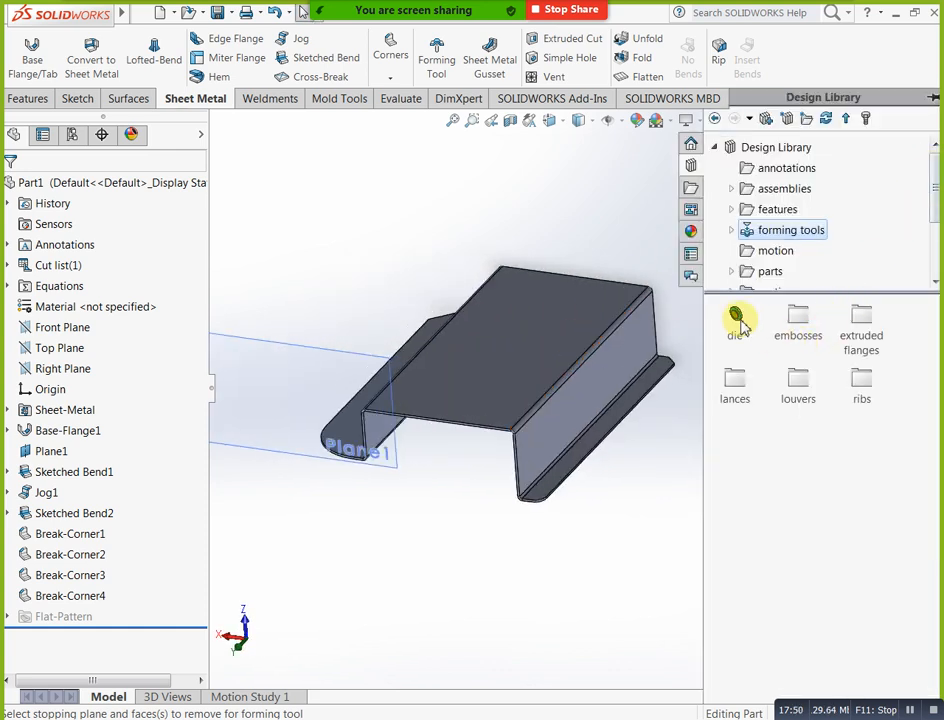
{"action": "left_click", "coordinate": [434, 52]}
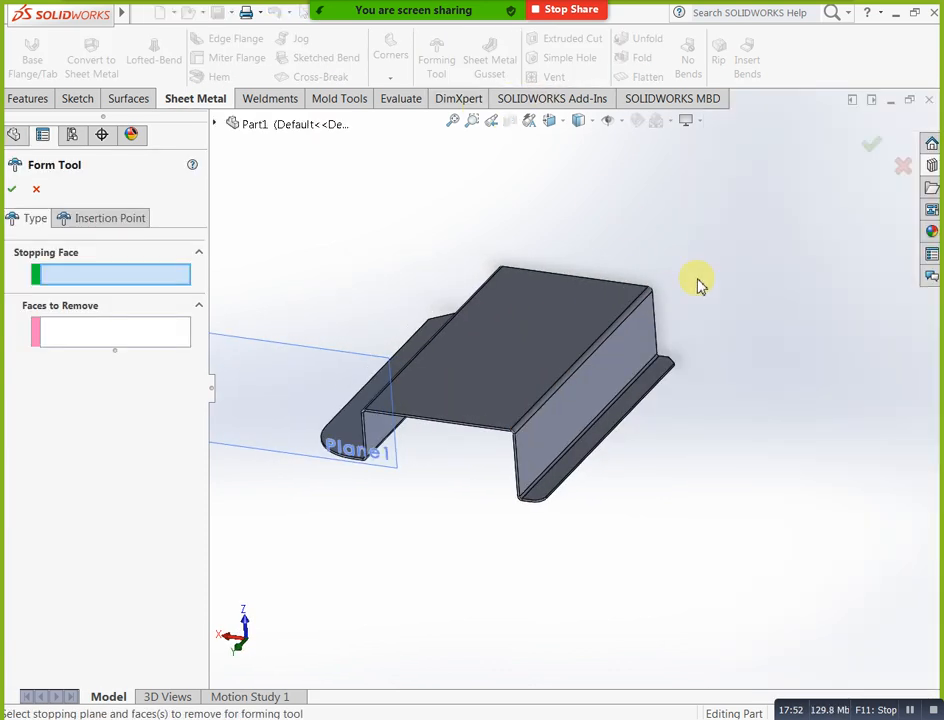
{"action": "left_click", "coordinate": [929, 168]}
{"action": "left_click_drag", "start_coordinate": [731, 314], "coordinate": [526, 352]}
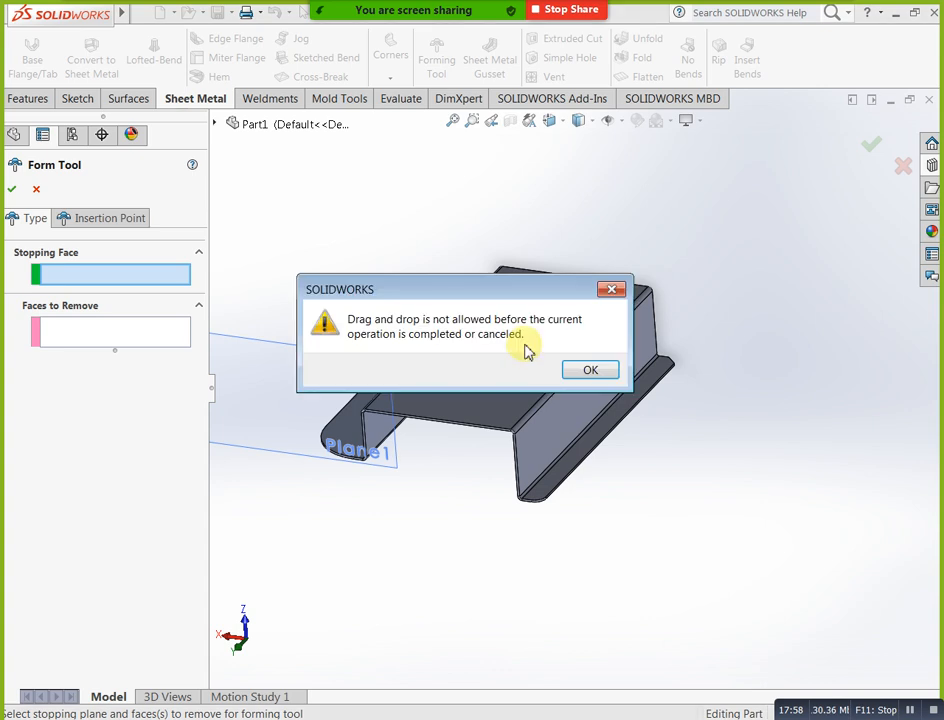
{"action": "left_click", "coordinate": [589, 372]}
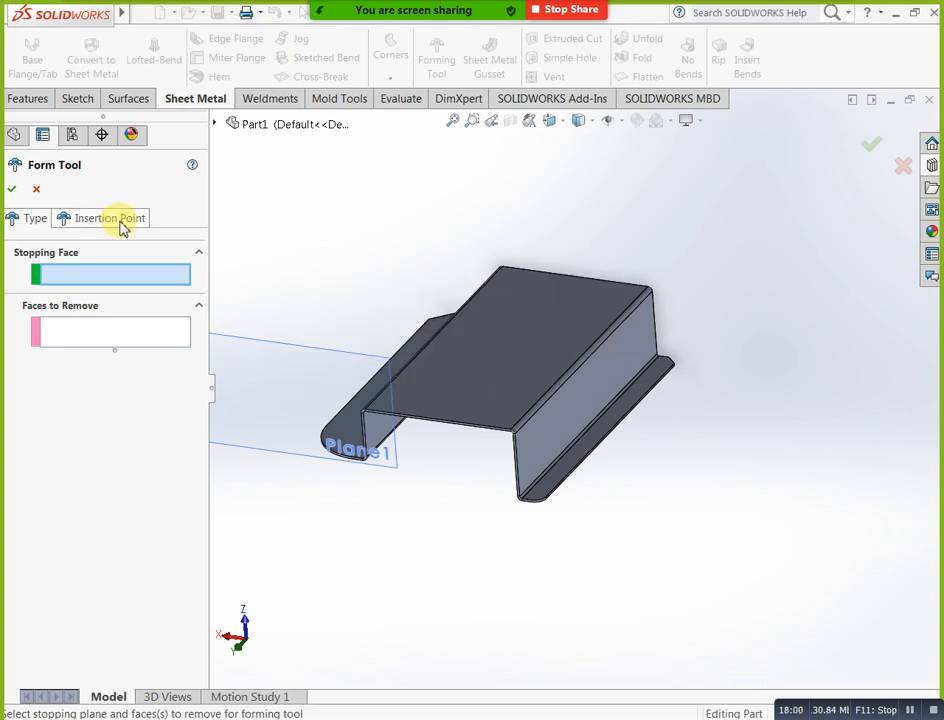
{"action": "left_click", "coordinate": [112, 218]}
{"action": "left_click", "coordinate": [931, 188]}
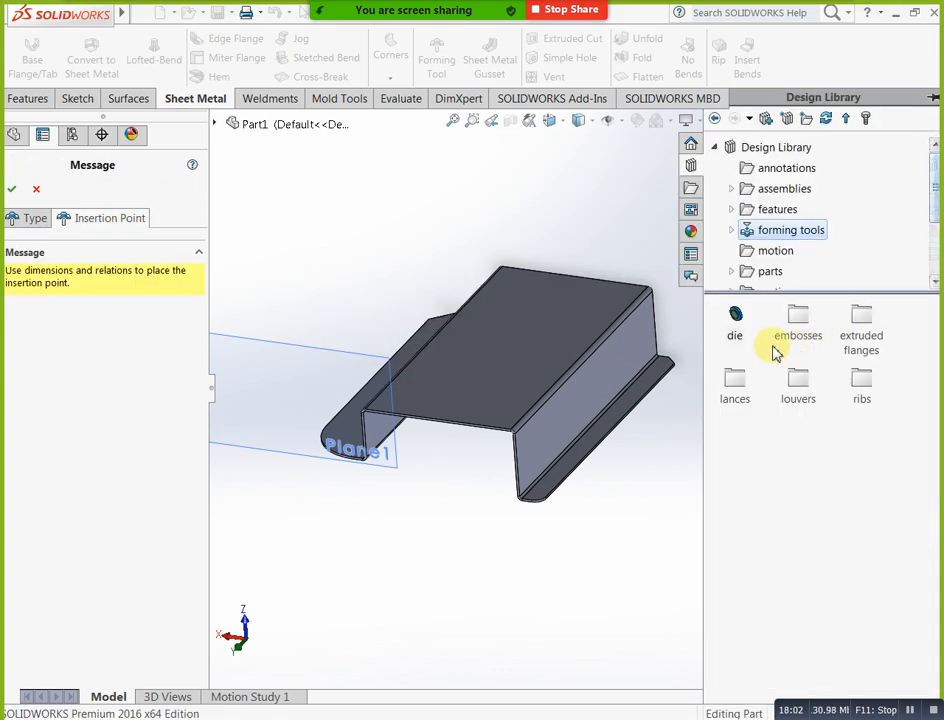
{"action": "left_click_drag", "start_coordinate": [700, 337], "coordinate": [572, 356]}
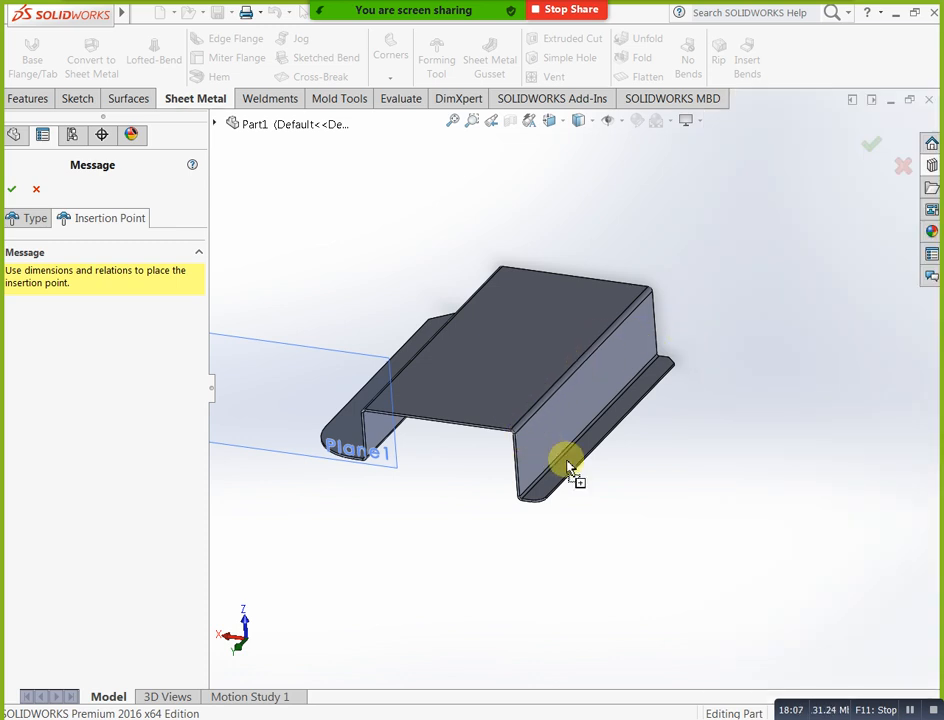
{"action": "left_click_drag", "start_coordinate": [535, 372], "coordinate": [535, 371]}
{"action": "left_click", "coordinate": [591, 372]}
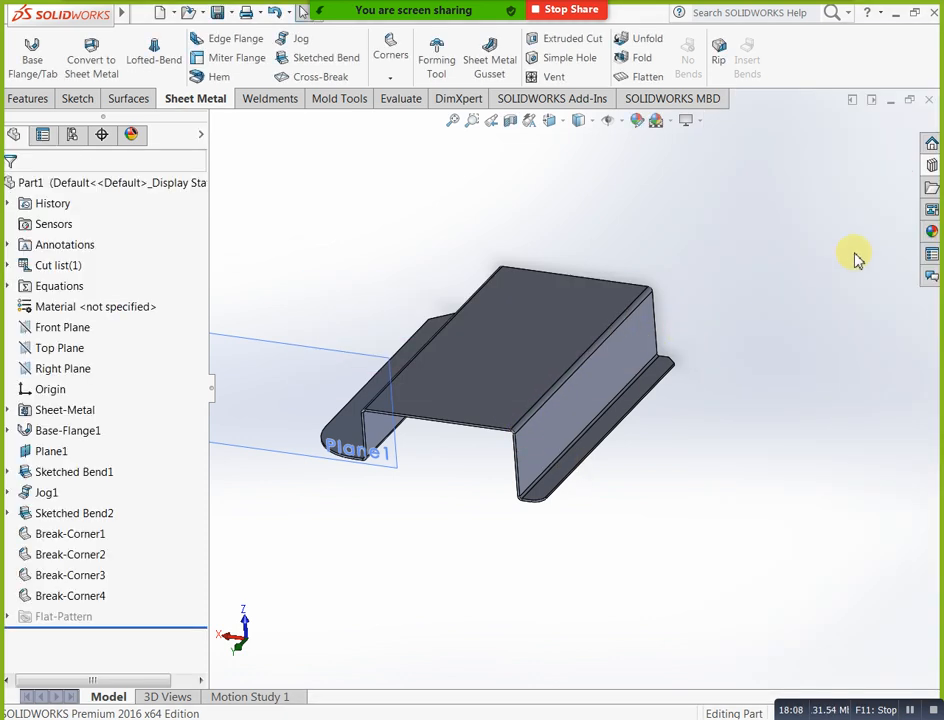
Place the counter sink emboss from the embosses folder near the middle of the top face, with 0° rotation
{"action": "left_click", "coordinate": [931, 164]}
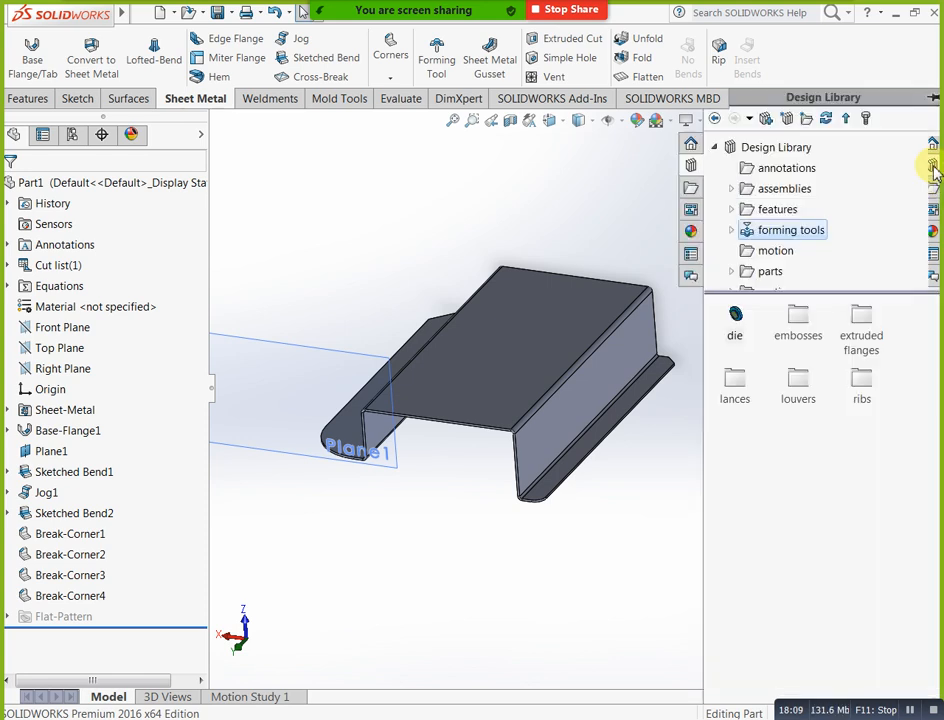
{"action": "double_click", "coordinate": [803, 338]}
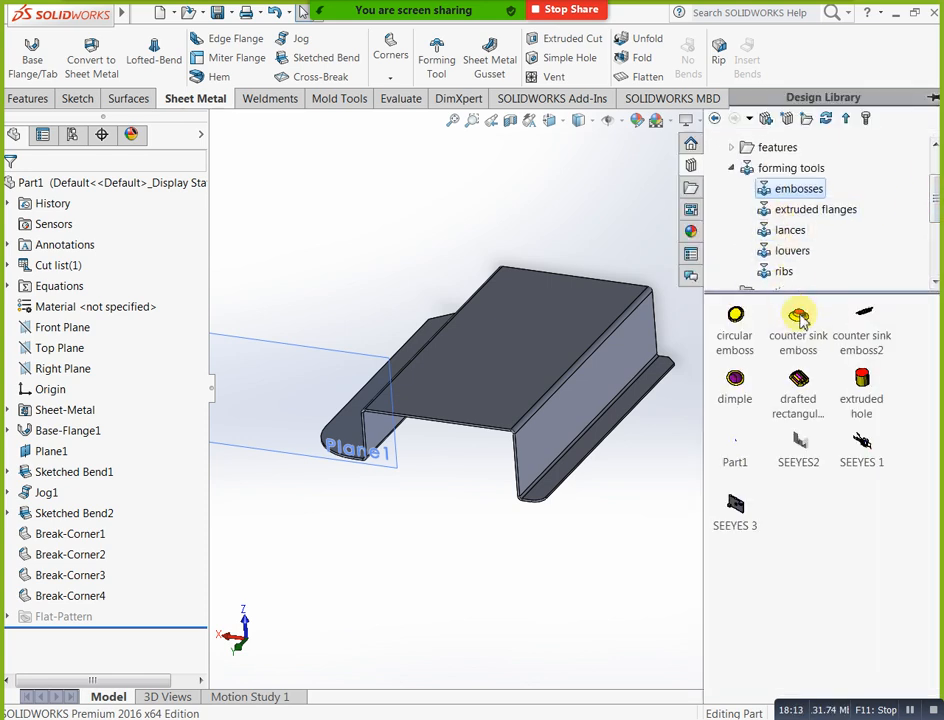
{"action": "left_click_drag", "start_coordinate": [803, 333], "coordinate": [513, 362]}
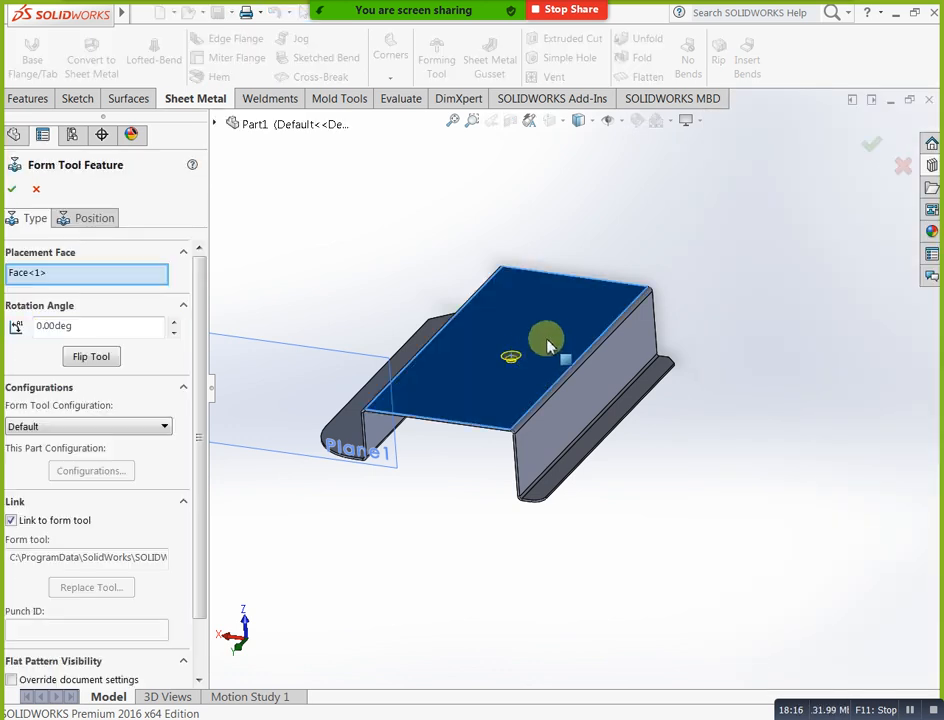
{"action": "scroll", "coordinate": [547, 362], "scroll_direction": "down", "scroll_amount": 5}
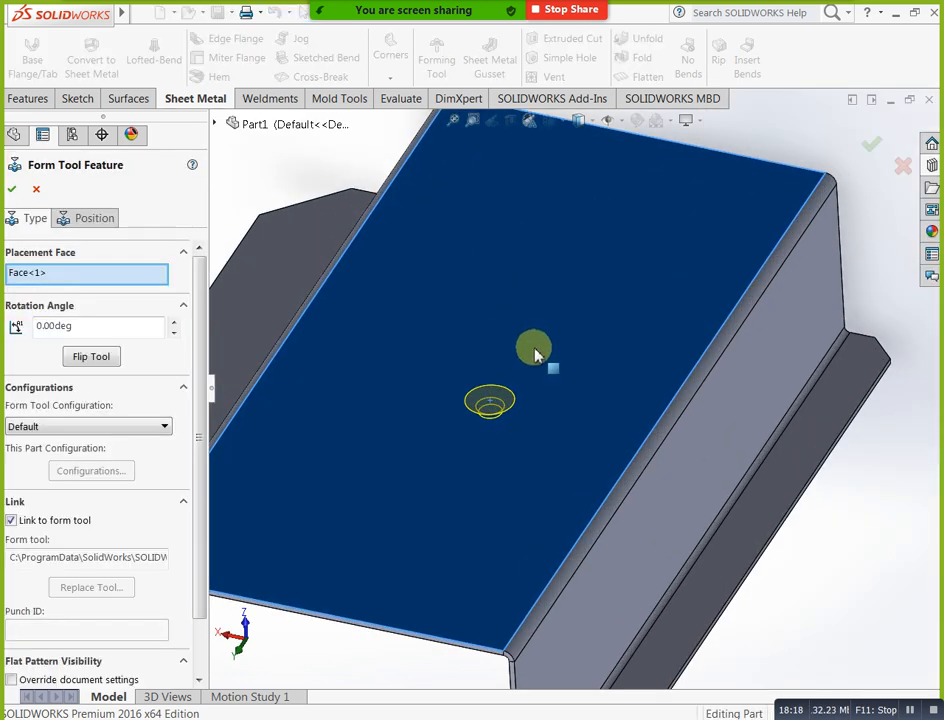
{"action": "left_click", "coordinate": [11, 189]}
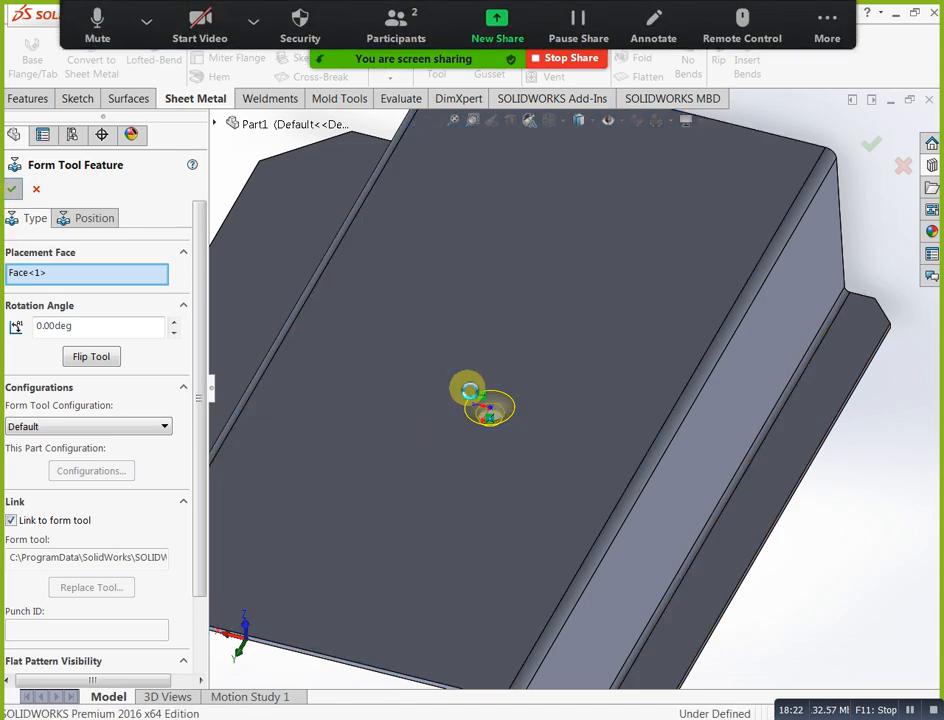
{"action": "middle_click_drag", "start_coordinate": [775, 235], "coordinate": [691, 316]}
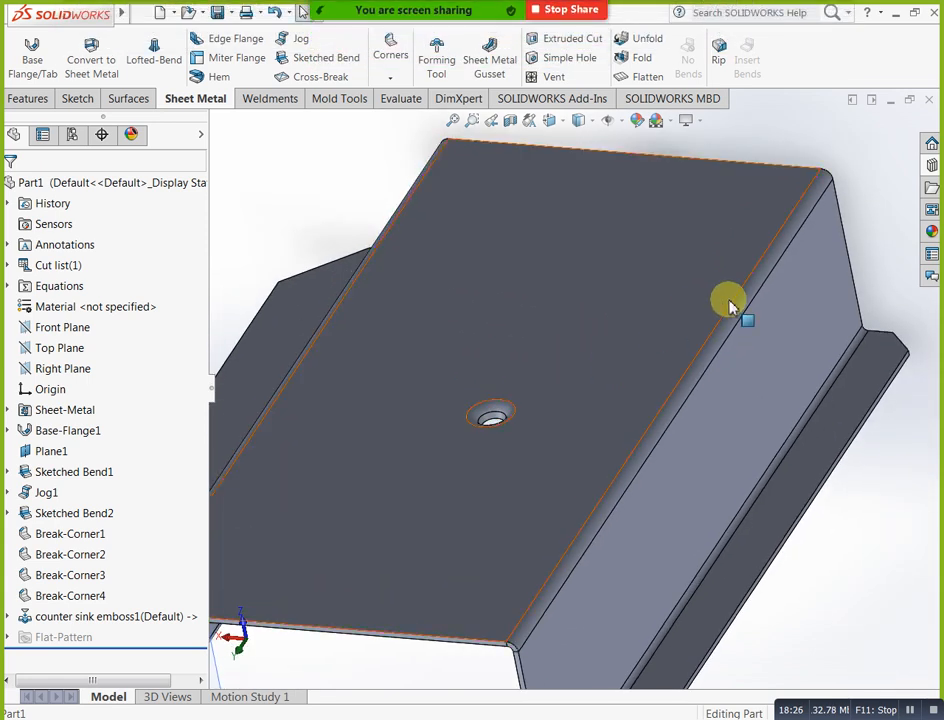
Place the drafted rectangular emboss and the extruded hole on opposite sides of the countersink on the top face, each with 0° rotation
{"action": "left_click", "coordinate": [930, 167]}
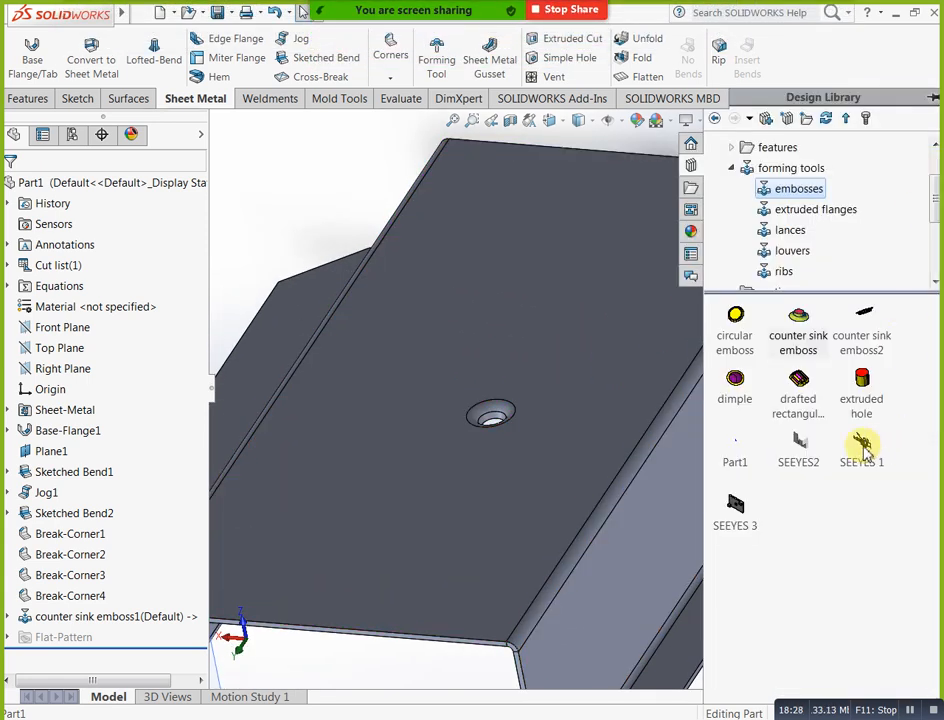
{"action": "left_click_drag", "start_coordinate": [797, 405], "coordinate": [611, 311]}
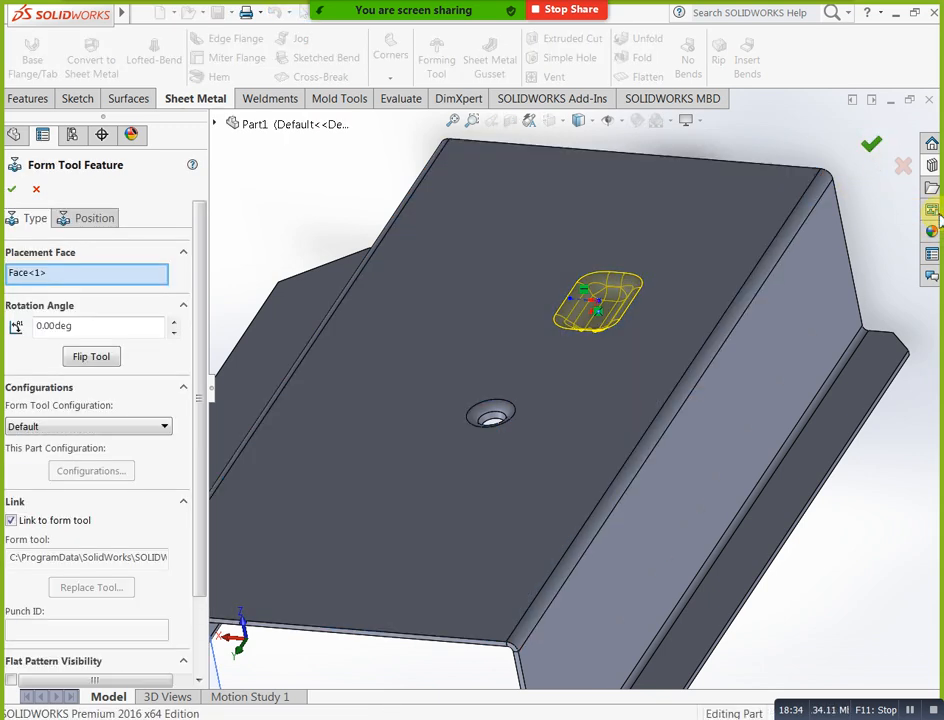
{"action": "left_click", "coordinate": [929, 167]}
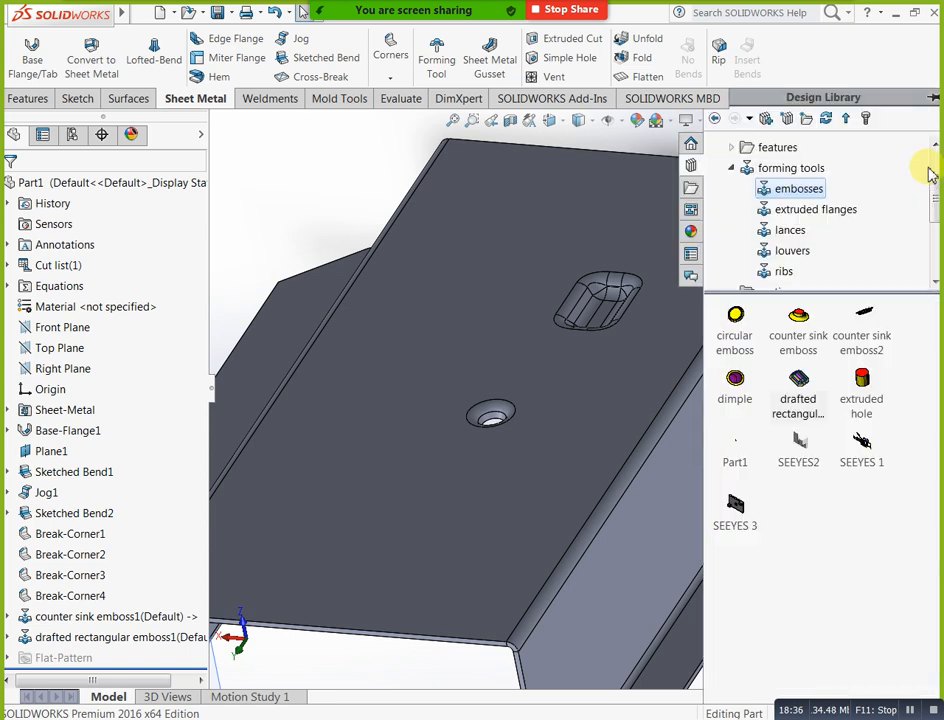
{"action": "left_click_drag", "start_coordinate": [861, 382], "coordinate": [391, 472]}
{"action": "left_click", "coordinate": [867, 147]}
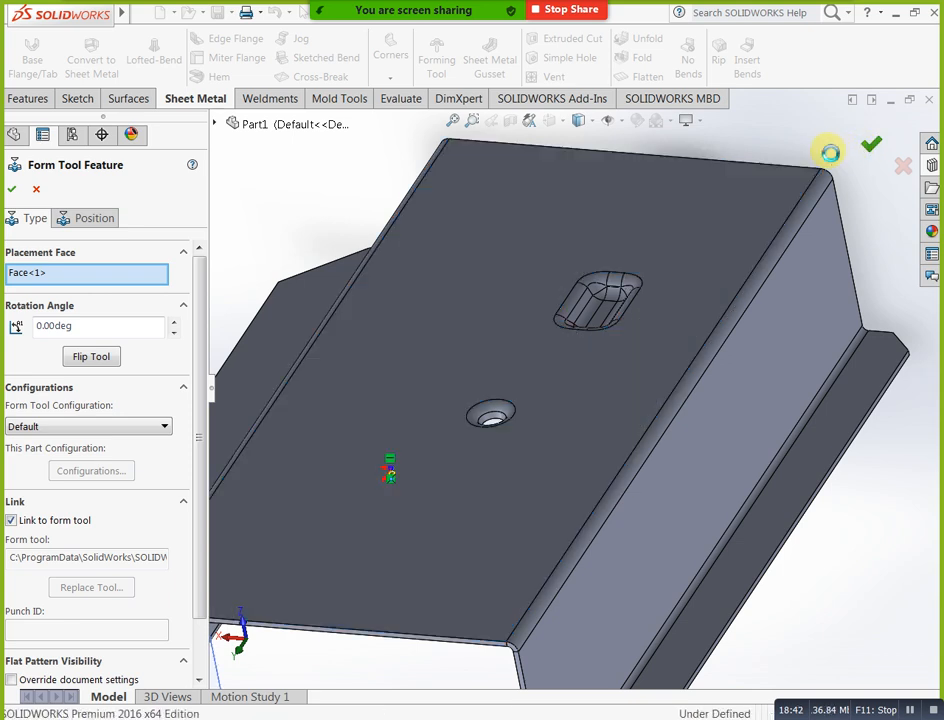
Try to place the SEEYES2 part from the embosses library folder on the part's top face
{"action": "left_click", "coordinate": [929, 168]}
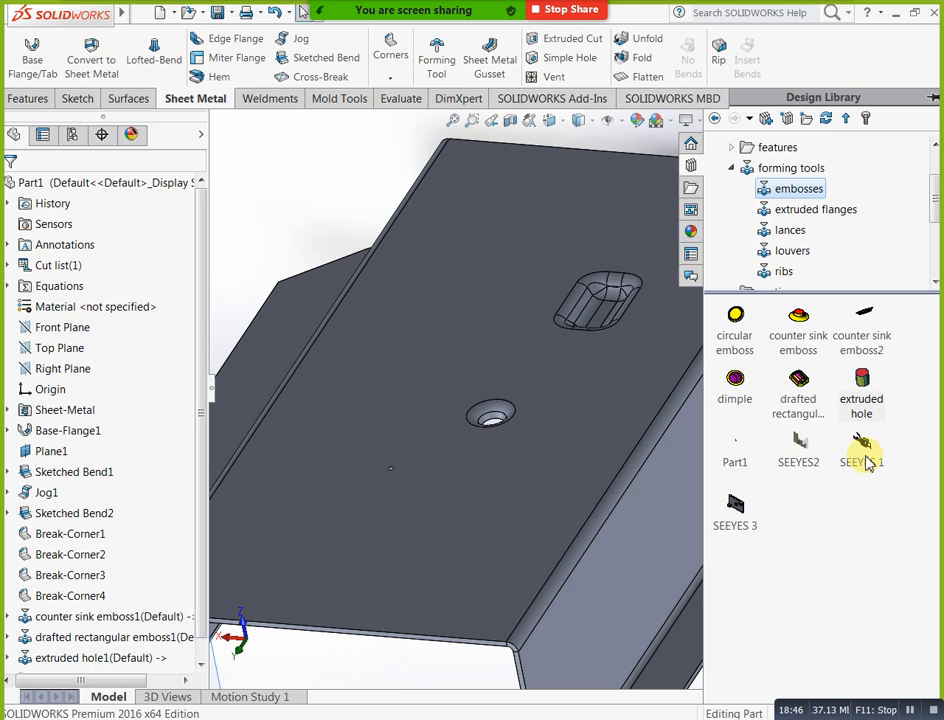
{"action": "mouse_move", "coordinate": [866, 462]}
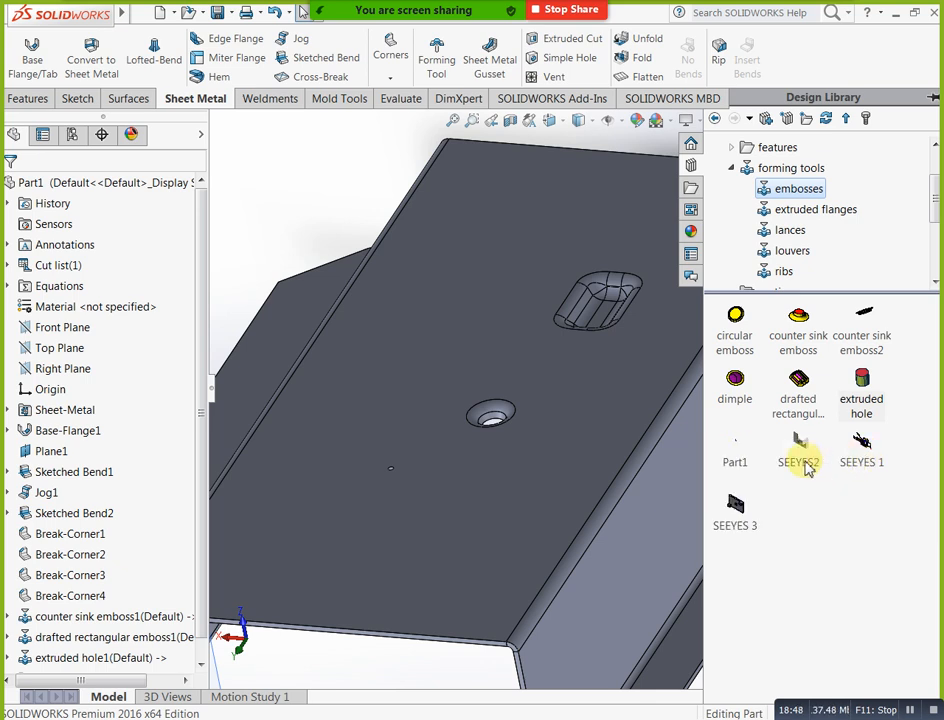
{"action": "mouse_move", "coordinate": [806, 468]}
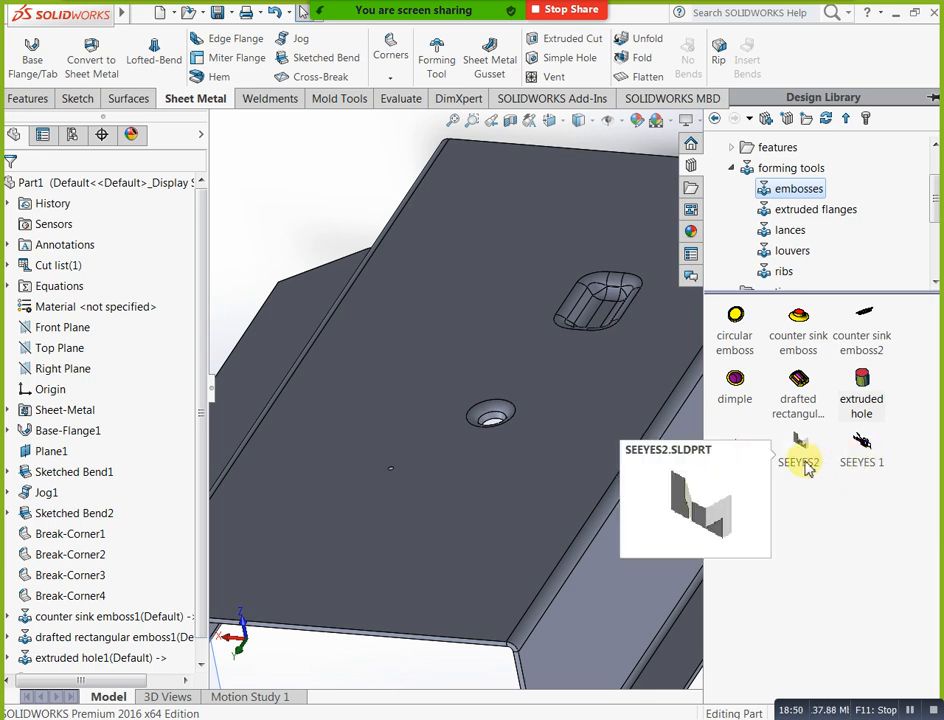
{"action": "mouse_move", "coordinate": [800, 450]}
{"action": "left_mouse_down"}
{"action": "mouse_move", "coordinate": [386, 484]}
{"action": "mouse_move", "coordinate": [379, 512]}
{"action": "mouse_move", "coordinate": [390, 533]}
{"action": "mouse_move", "coordinate": [461, 349]}
{"action": "mouse_move", "coordinate": [459, 453]}
{"action": "mouse_move", "coordinate": [401, 539]}
{"action": "mouse_move", "coordinate": [433, 526]}
{"action": "left_mouse_up"}
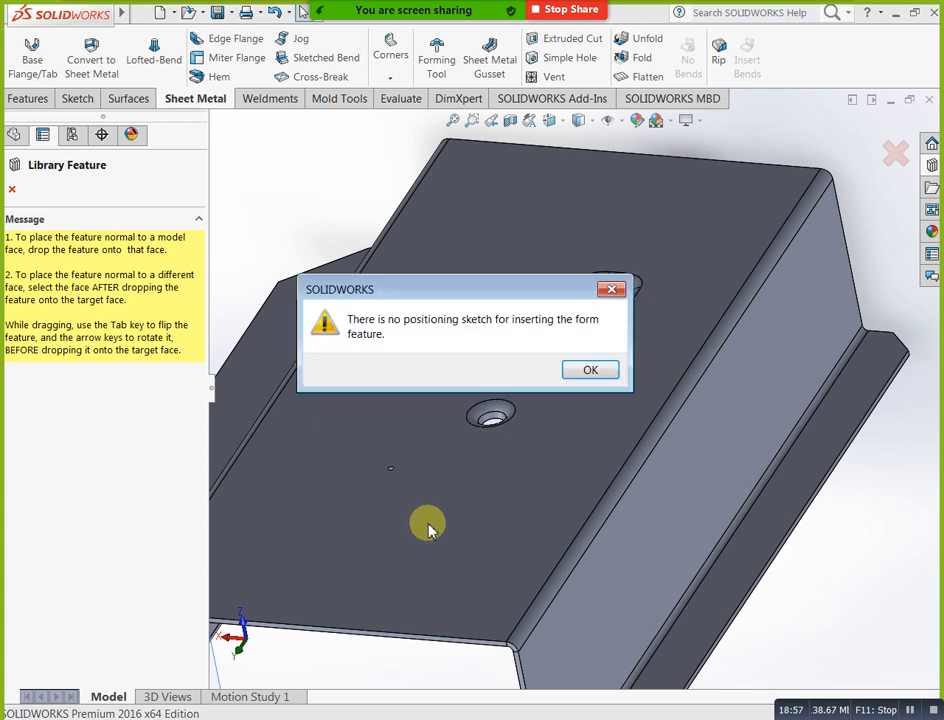
{"action": "left_click", "coordinate": [589, 372]}
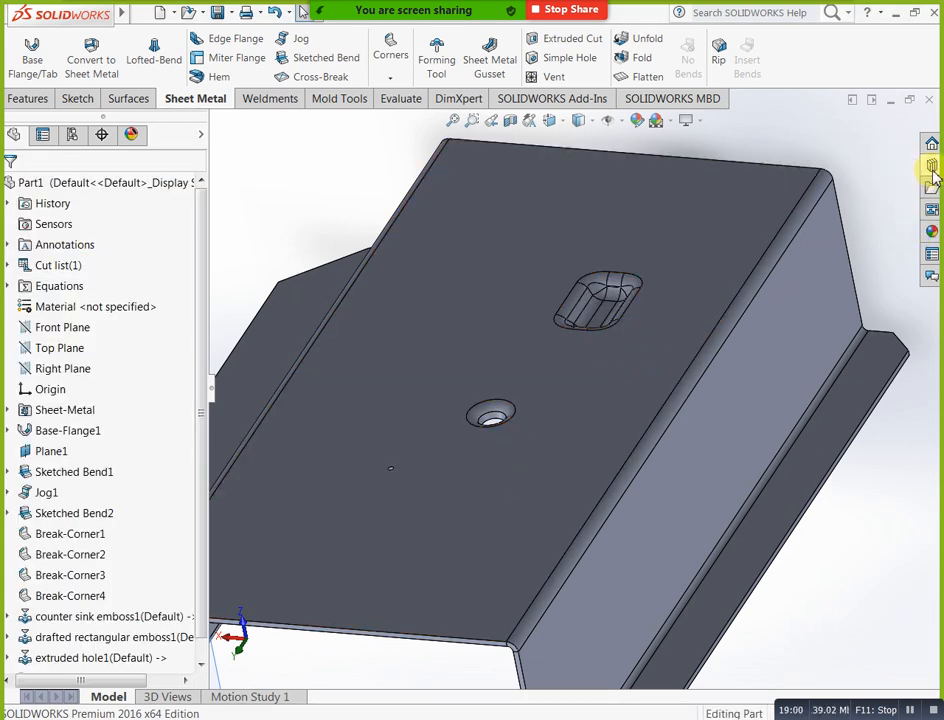
Place the counter sink emboss2 tool on the top face, between the extruded hole and the near end edge, with 0° rotation
{"action": "left_click", "coordinate": [930, 166]}
{"action": "mouse_move", "coordinate": [740, 532]}
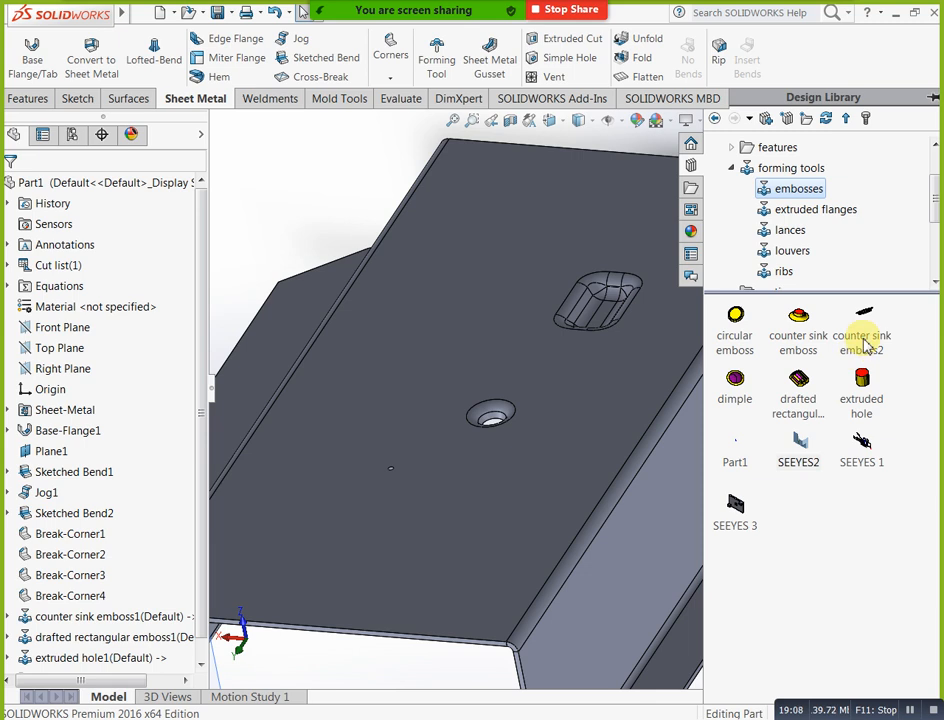
{"action": "mouse_move", "coordinate": [866, 343]}
{"action": "left_click_drag", "start_coordinate": [866, 343], "coordinate": [417, 542]}
{"action": "left_click", "coordinate": [12, 189]}
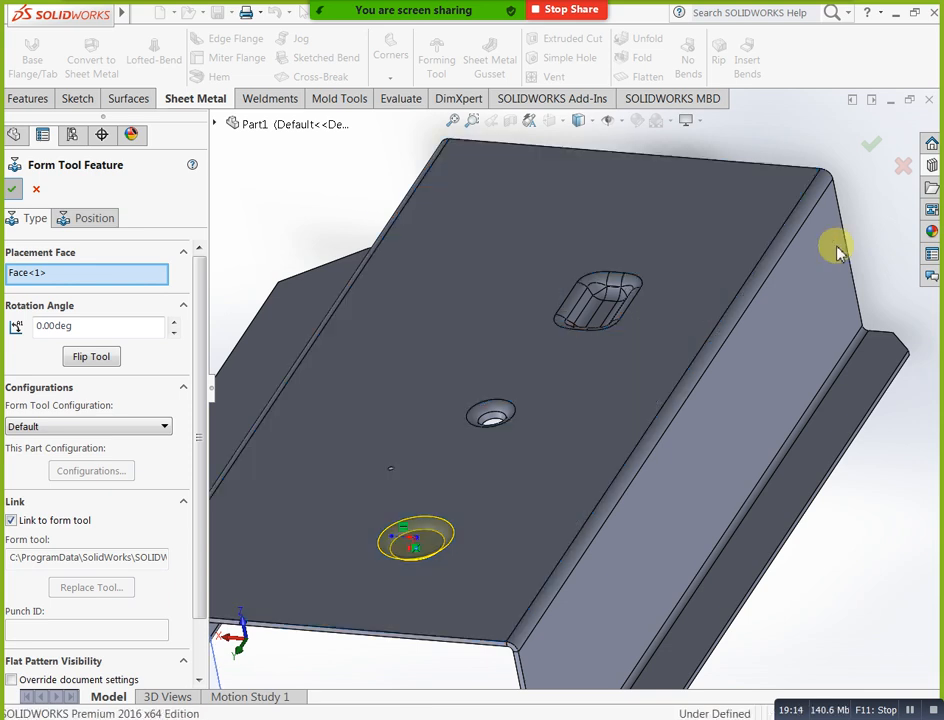
{"action": "middle_click_drag", "start_coordinate": [876, 197], "coordinate": [570, 432]}
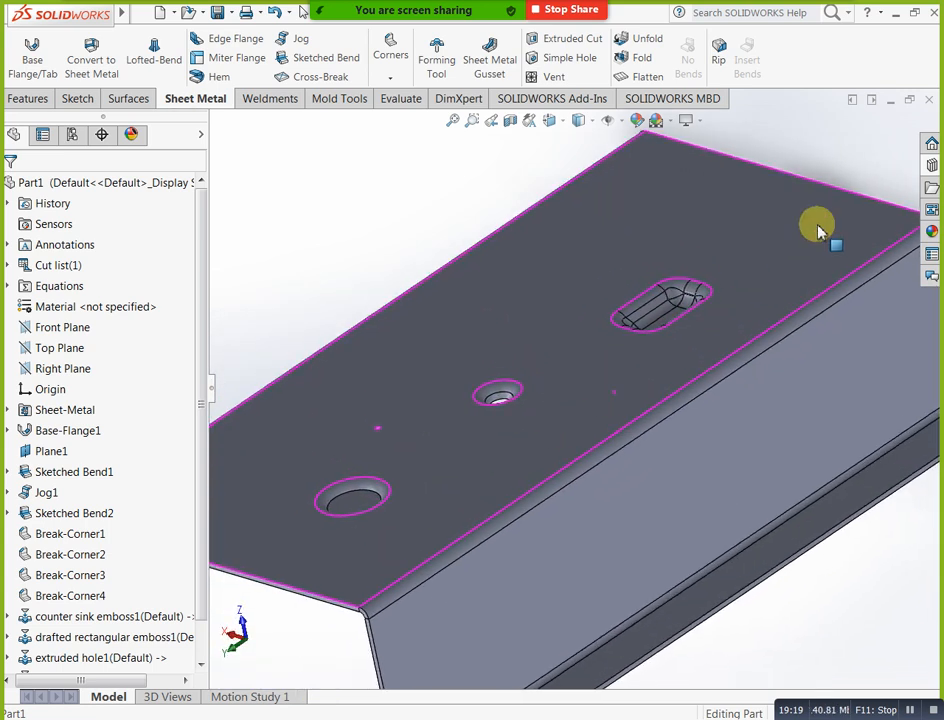
Place the bridge lance from the lances folder on the top face, between the countersink and the nearby long bend, with 0° rotation
{"action": "left_click", "coordinate": [930, 168]}
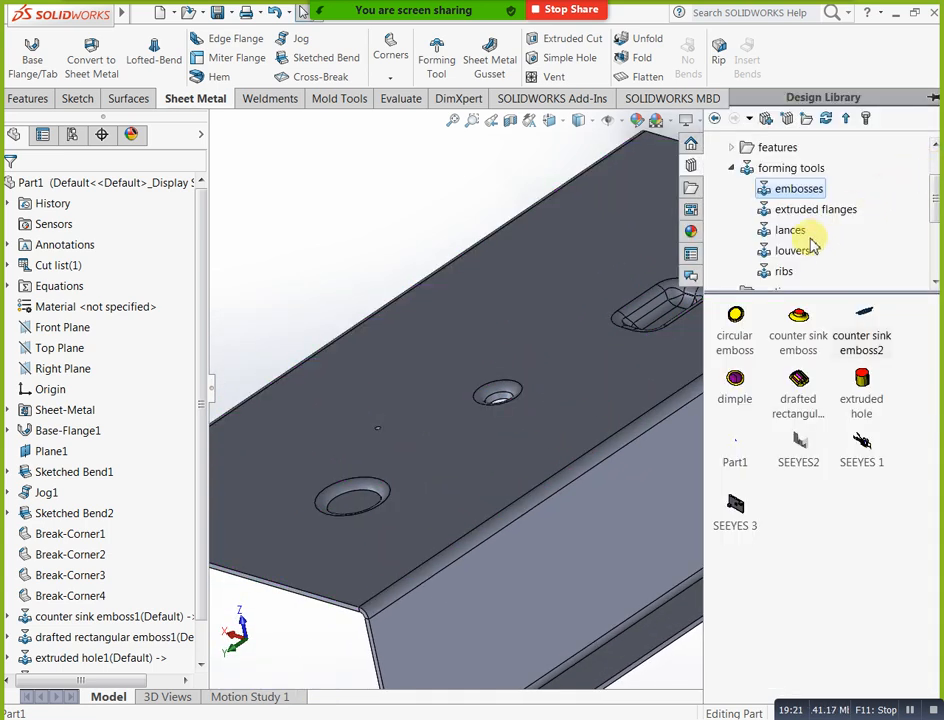
{"action": "left_click", "coordinate": [796, 236]}
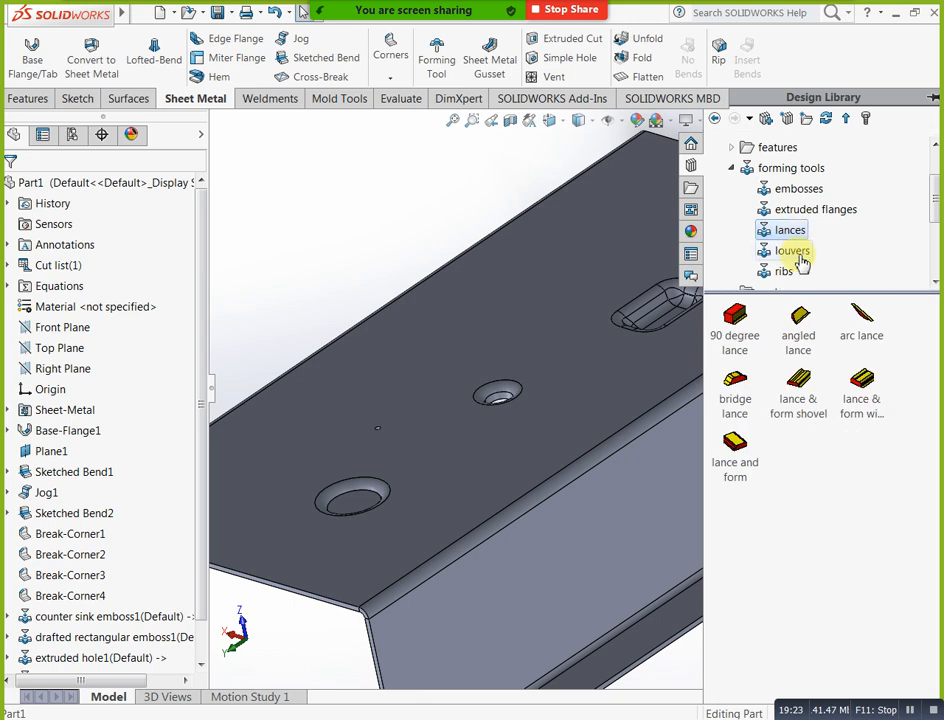
{"action": "left_click_drag", "start_coordinate": [736, 396], "coordinate": [598, 396]}
{"action": "left_click", "coordinate": [866, 144]}
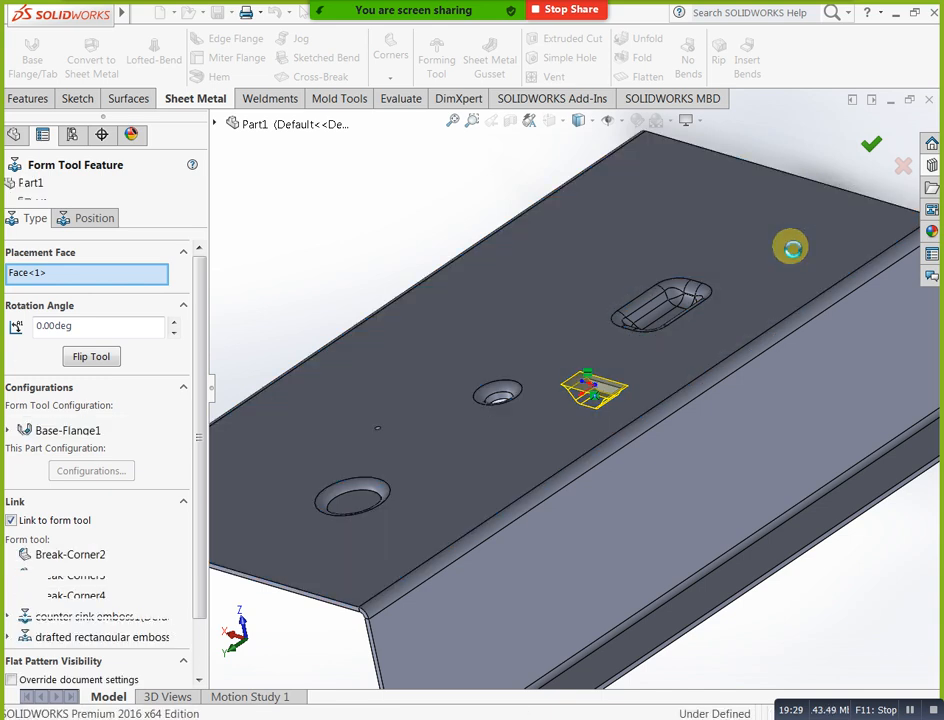
{"action": "middle_click_drag", "start_coordinate": [695, 352], "coordinate": [732, 384]}
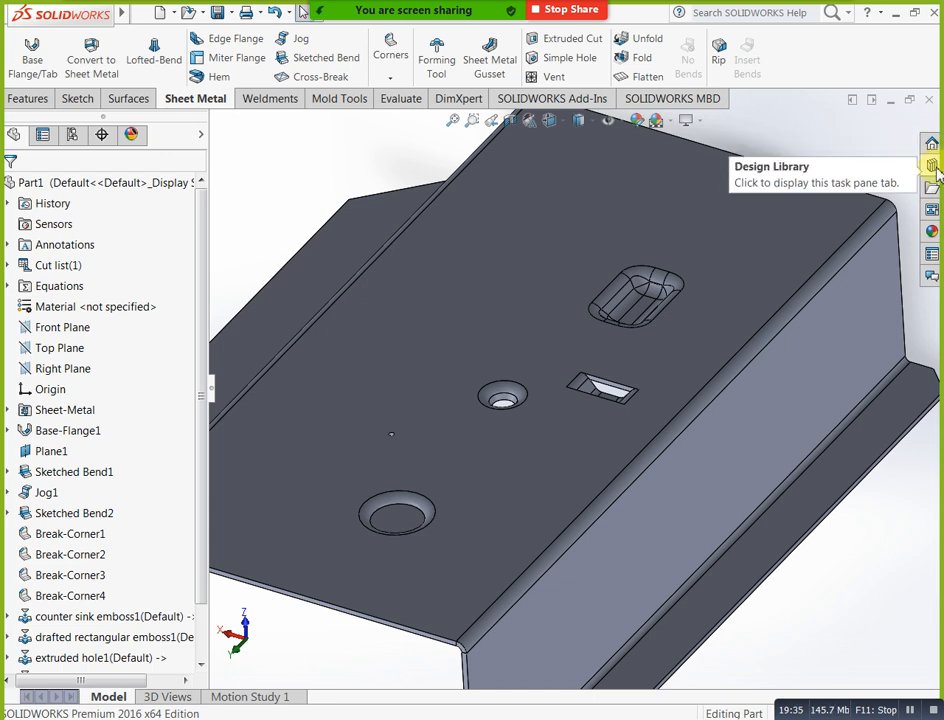
Place the arc lance on the top face, on the opposite side of the countersink from the bridge lance, and inspect it
{"action": "left_click", "coordinate": [933, 167]}
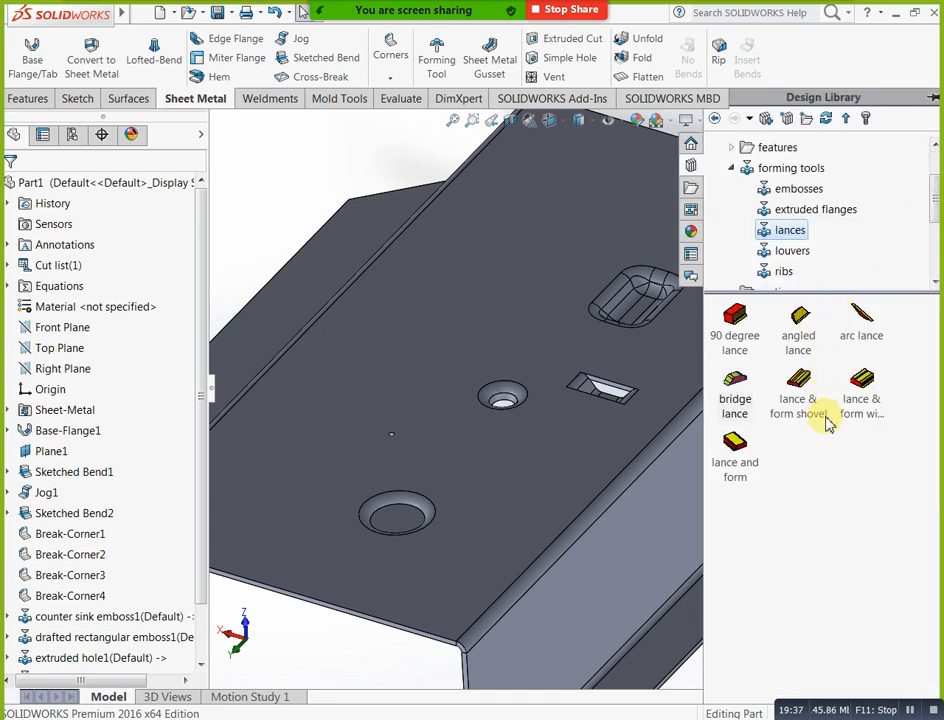
{"action": "mouse_move", "coordinate": [828, 425]}
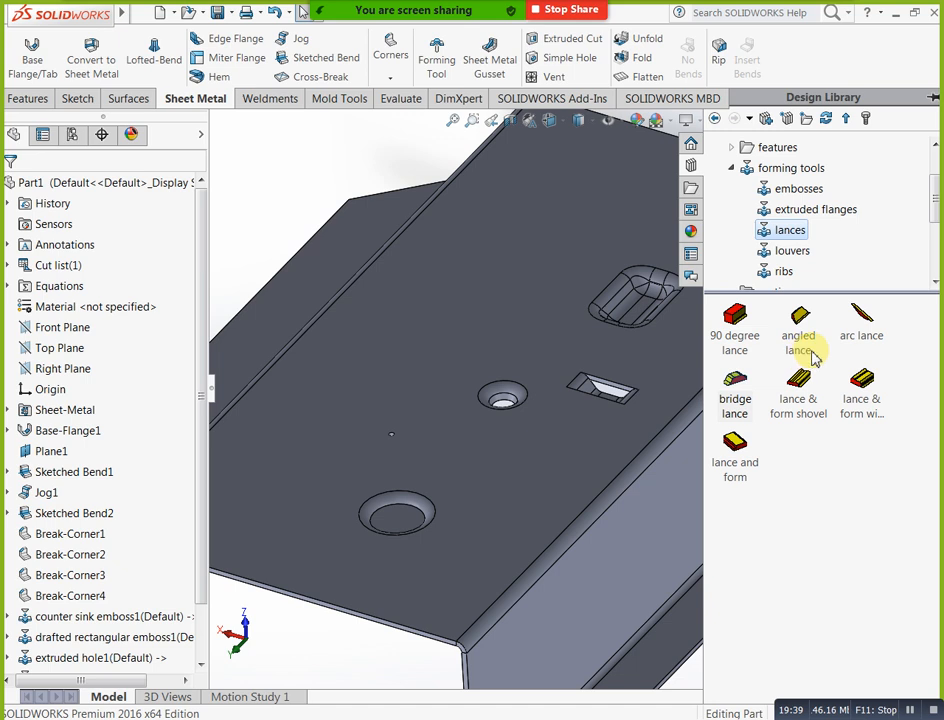
{"action": "mouse_move", "coordinate": [862, 341]}
{"action": "left_click_drag", "start_coordinate": [862, 341], "coordinate": [428, 346]}
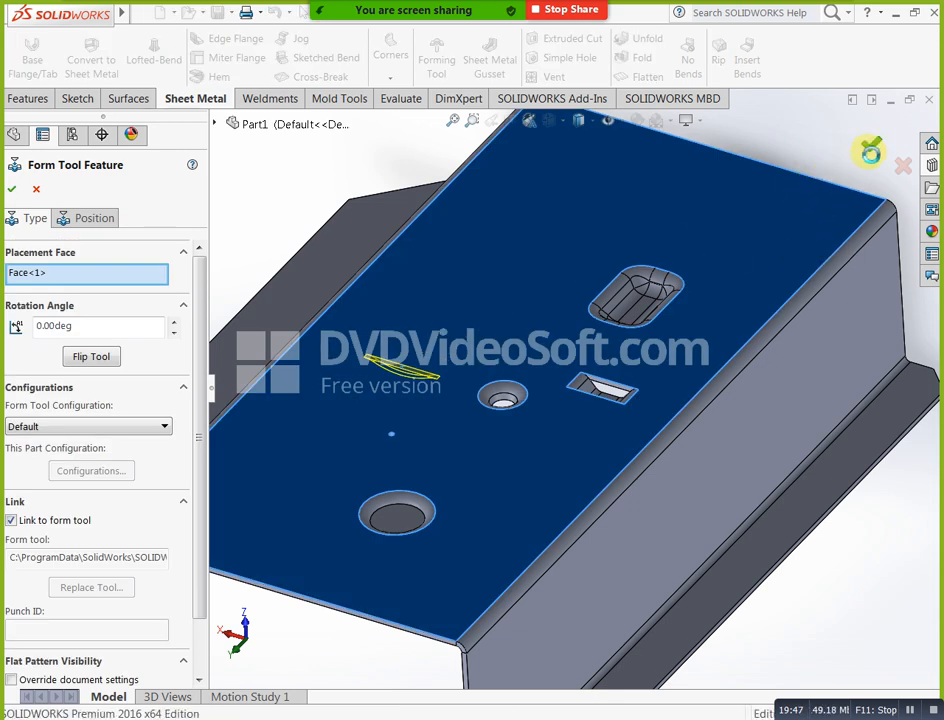
{"action": "left_click", "coordinate": [871, 144]}
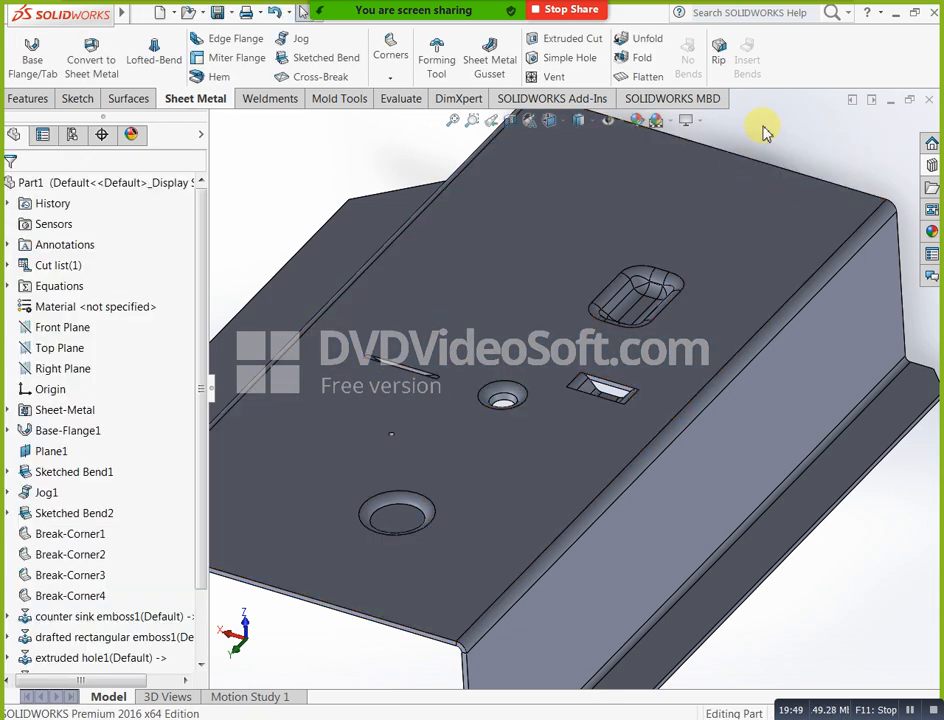
{"action": "middle_click_drag", "start_coordinate": [533, 427], "coordinate": [529, 487]}
{"action": "scroll", "coordinate": [457, 300], "scroll_direction": "down", "scroll_amount": 1}
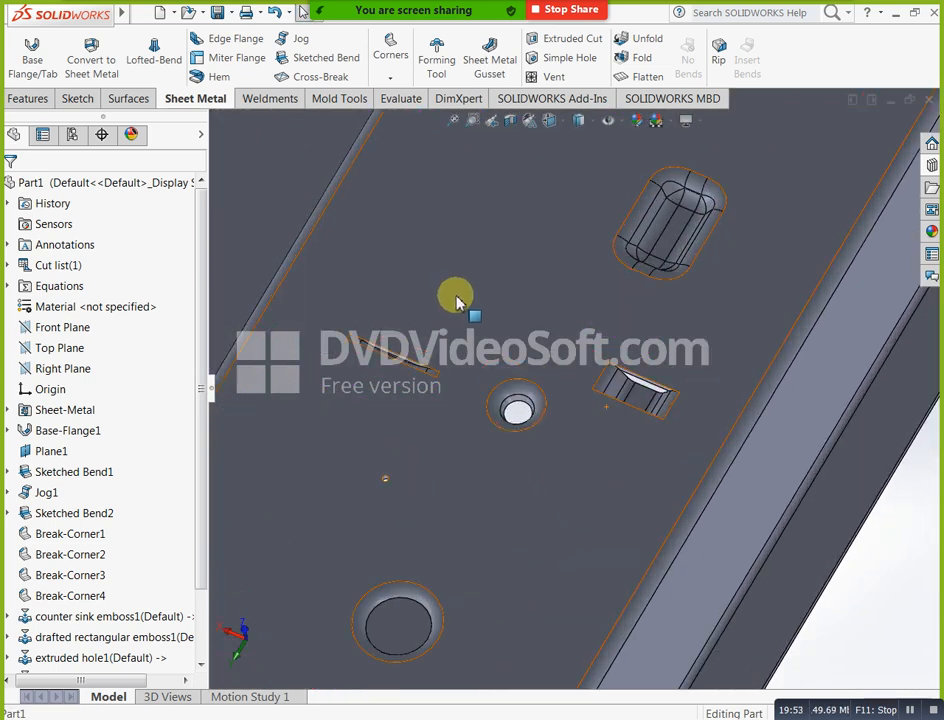
{"action": "scroll", "coordinate": [432, 337], "scroll_direction": "down", "scroll_amount": 3}
{"action": "scroll", "coordinate": [432, 343], "scroll_direction": "up", "scroll_amount": 6}
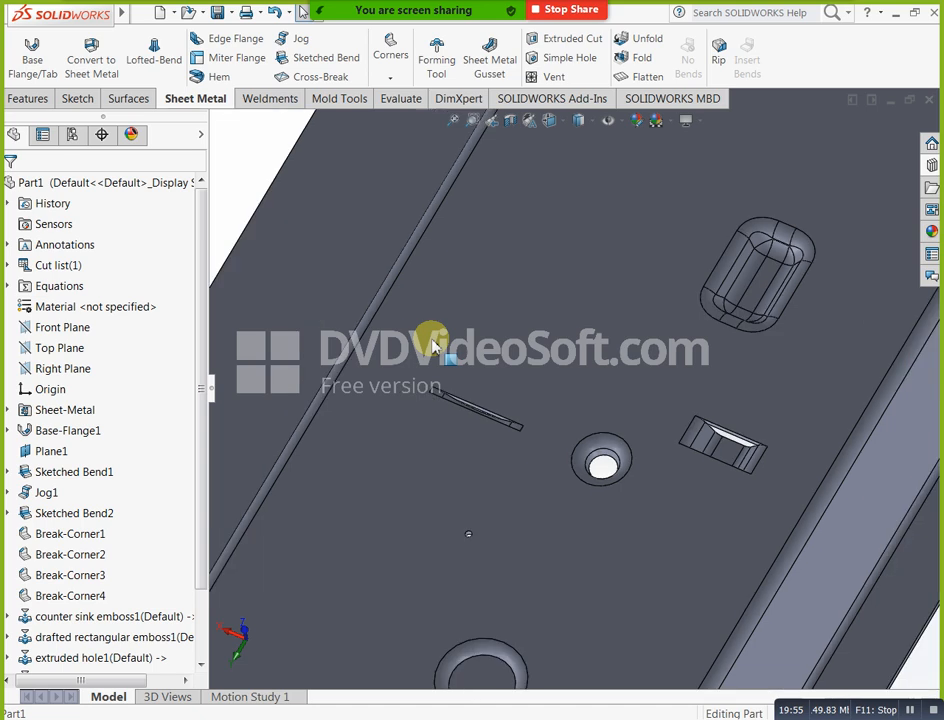
{"action": "scroll", "coordinate": [645, 374], "scroll_direction": "down", "scroll_amount": 3}
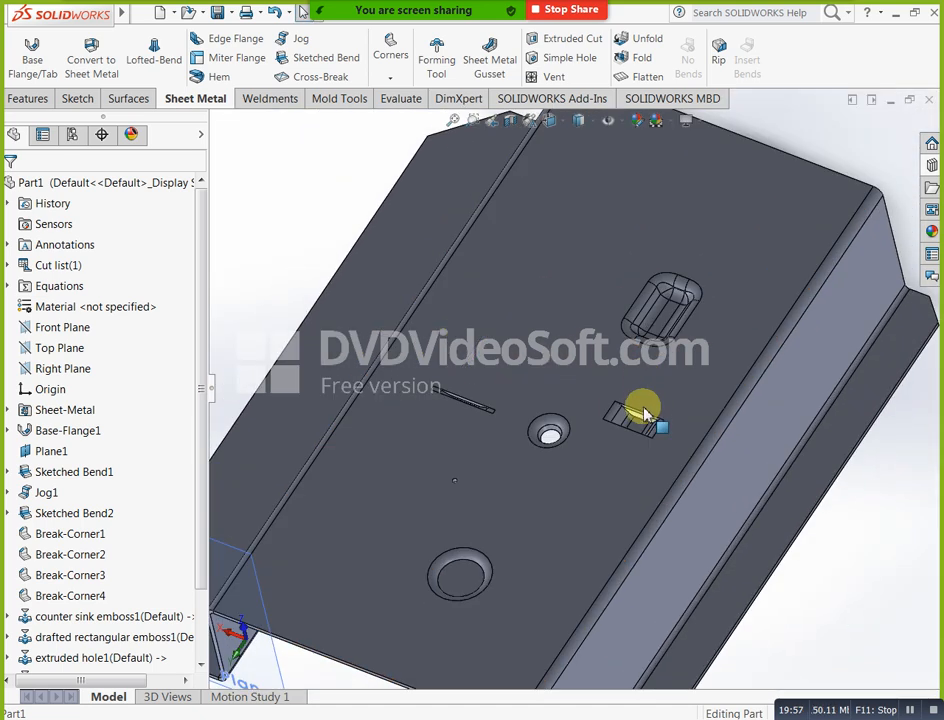
Place the angled lance on the top face, between the arc lance and the near end edge, with 0° rotation
{"action": "left_click", "coordinate": [929, 165]}
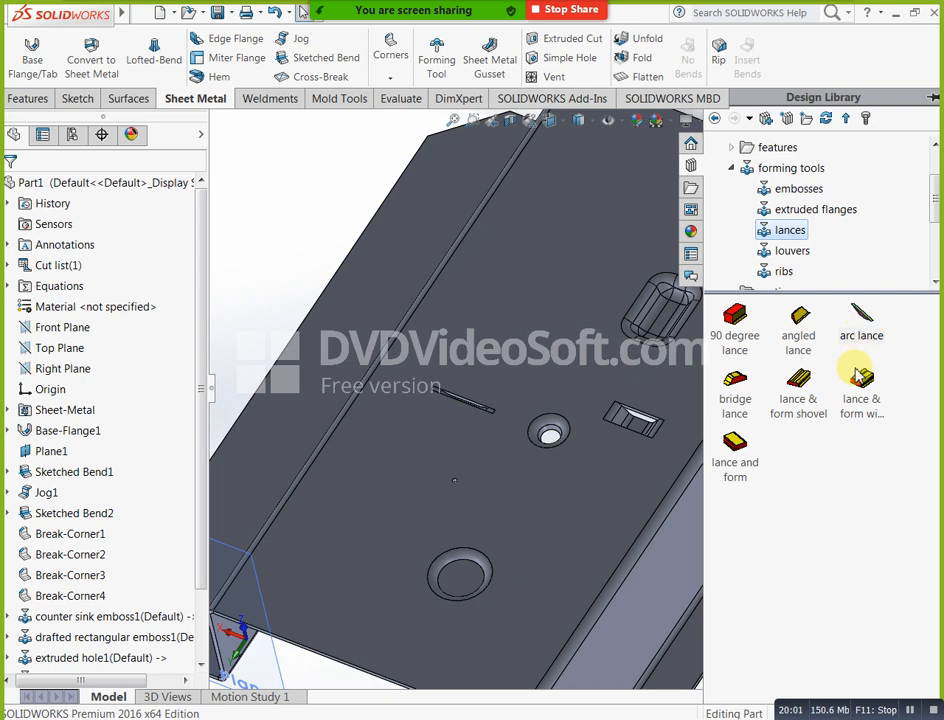
{"action": "left_click", "coordinate": [803, 336]}
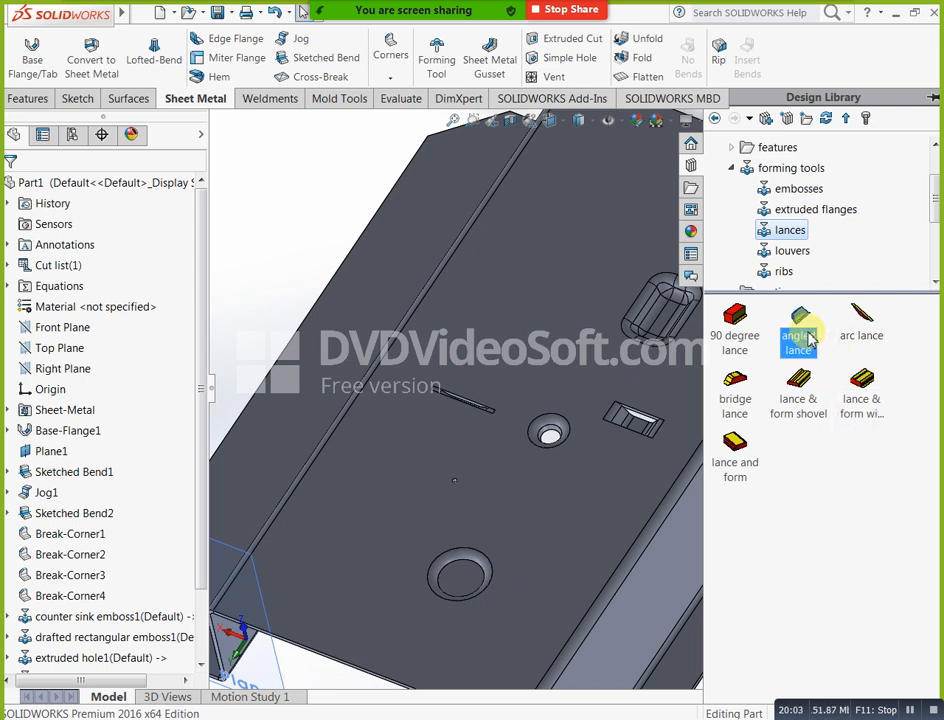
{"action": "left_click_drag", "start_coordinate": [810, 338], "coordinate": [373, 504]}
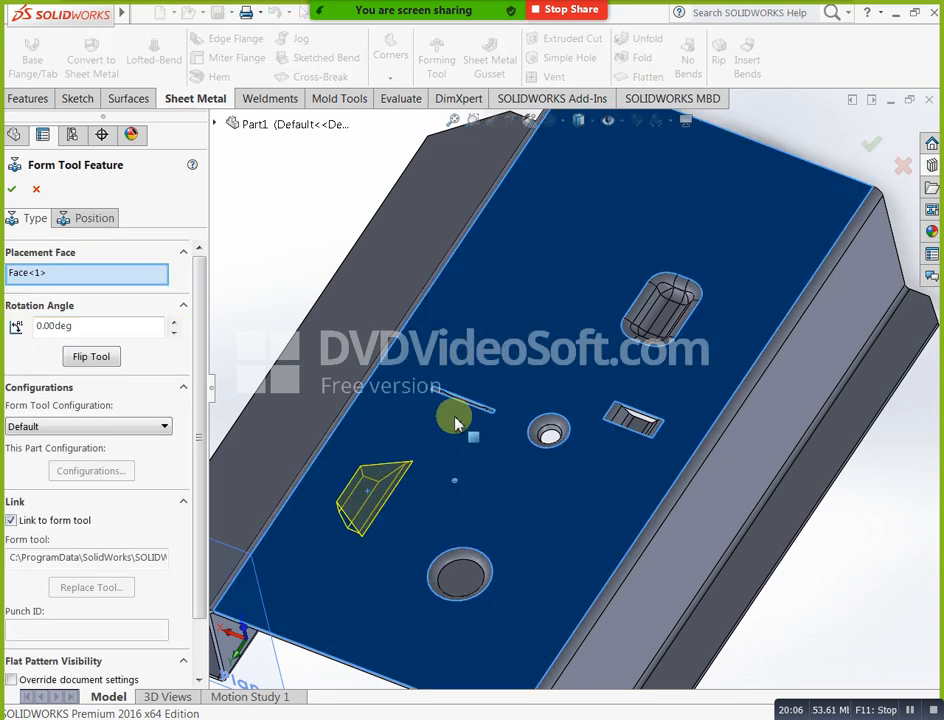
{"action": "left_click", "coordinate": [869, 148]}
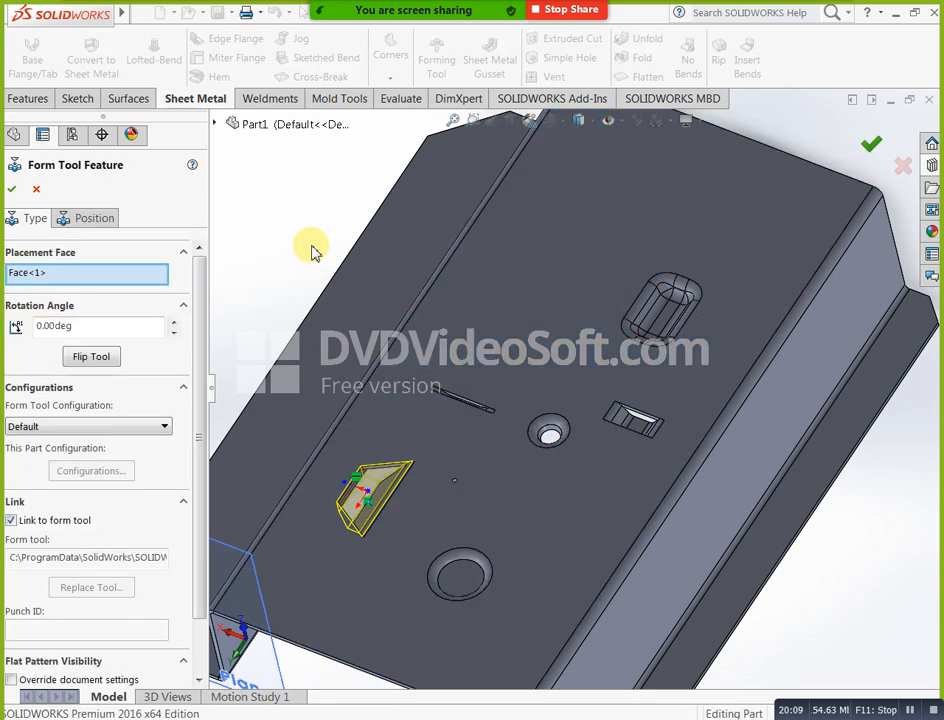
{"action": "middle_click_drag", "start_coordinate": [331, 301], "coordinate": [533, 280]}
{"action": "middle_click_drag", "start_coordinate": [436, 449], "coordinate": [510, 512]}
Place the "lance & form wi..." tool on the top face beside the drafted rectangular emboss, with 0° rotation
{"action": "left_click", "coordinate": [931, 164]}
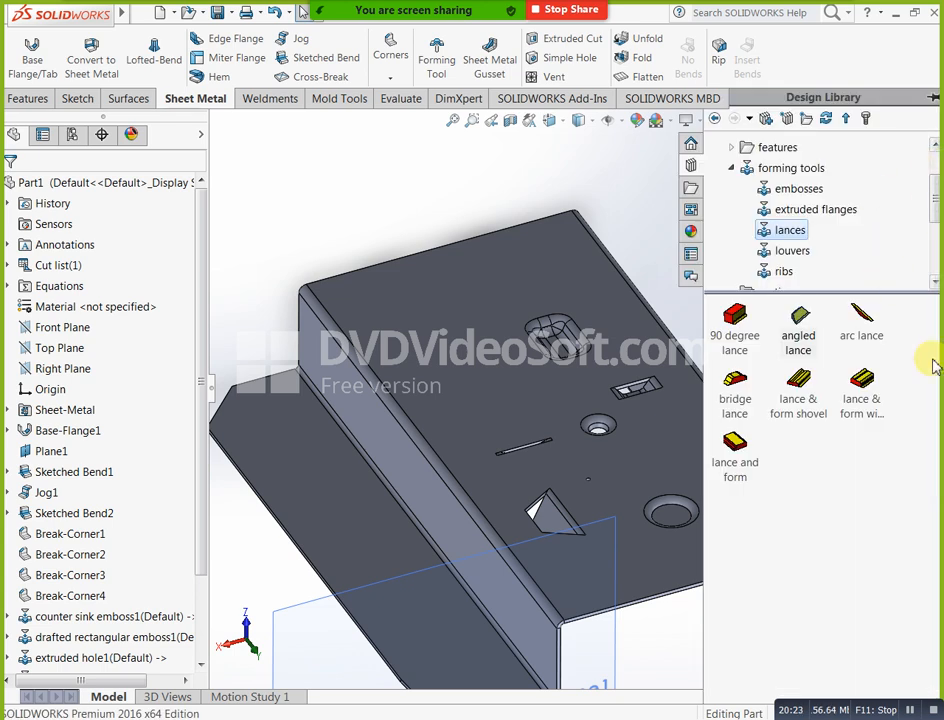
{"action": "mouse_move", "coordinate": [866, 400]}
{"action": "left_click_drag", "start_coordinate": [866, 400], "coordinate": [461, 379]}
{"action": "left_click", "coordinate": [881, 152]}
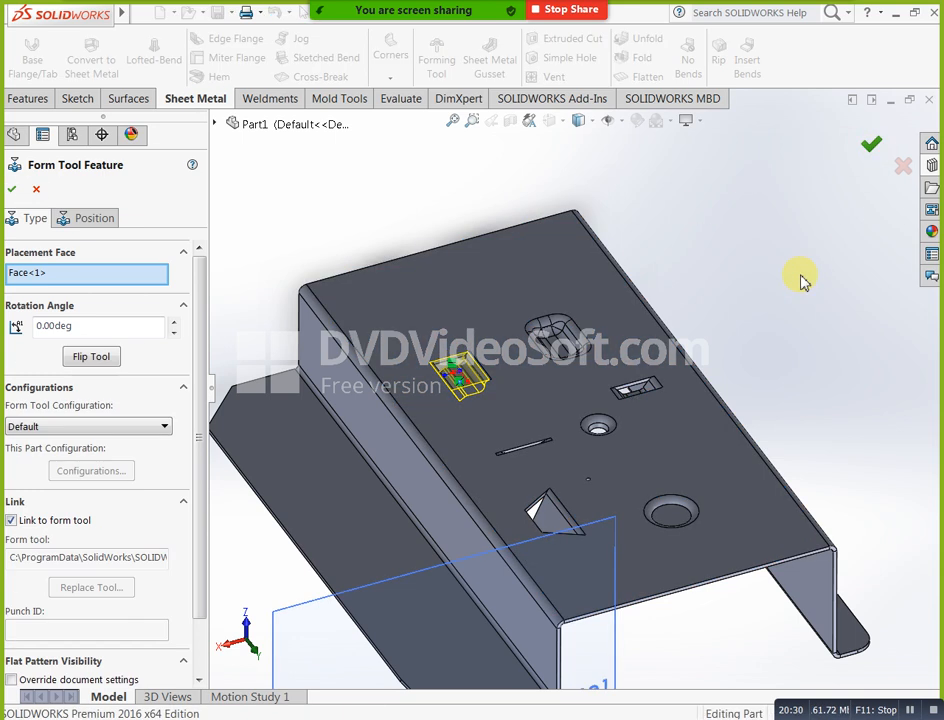
{"action": "mouse_move", "coordinate": [784, 394]}
{"action": "middle_mouse_down"}
{"action": "mouse_move", "coordinate": [788, 247]}
{"action": "mouse_move", "coordinate": [773, 312]}
{"action": "mouse_move", "coordinate": [788, 299]}
{"action": "mouse_move", "coordinate": [801, 396]}
{"action": "middle_mouse_up"}
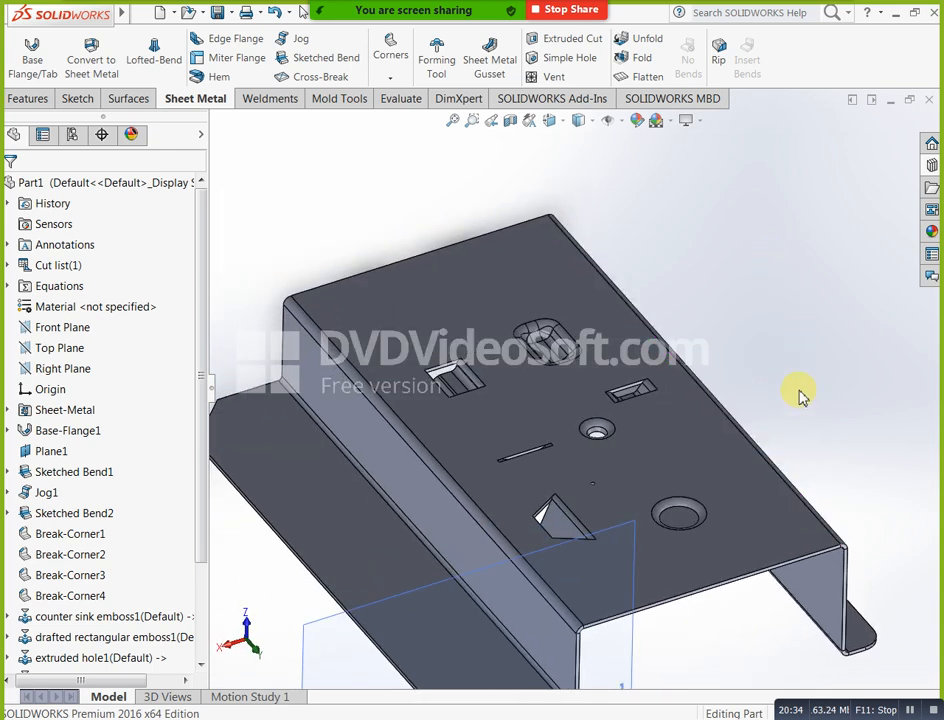
Try to place the louver from the louvers folder on the top face with the Form Tool command active
{"action": "left_click", "coordinate": [931, 165]}
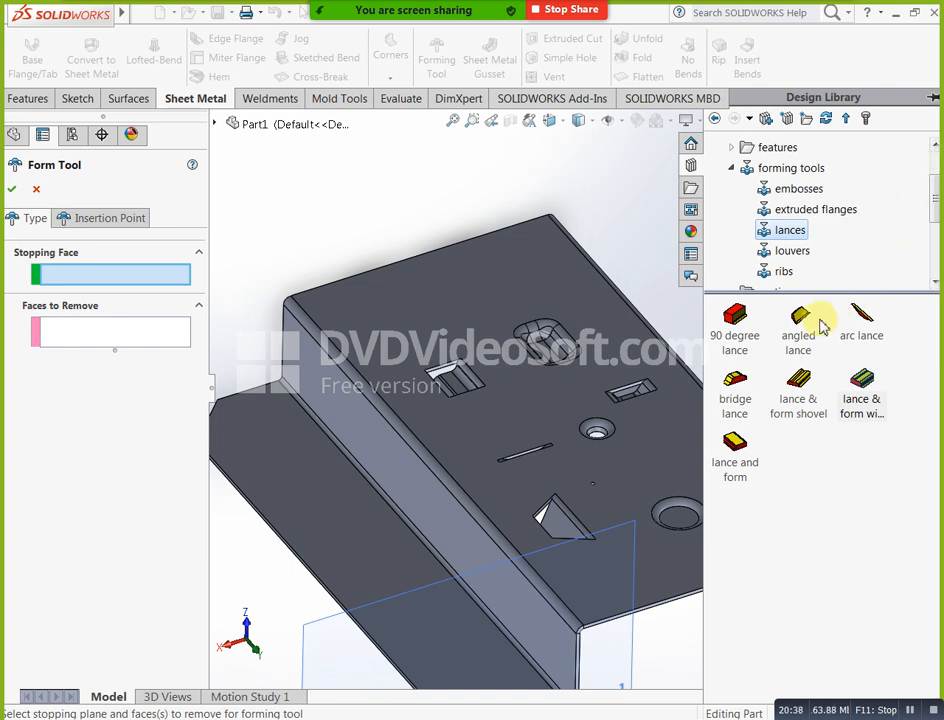
{"action": "left_click", "coordinate": [791, 252]}
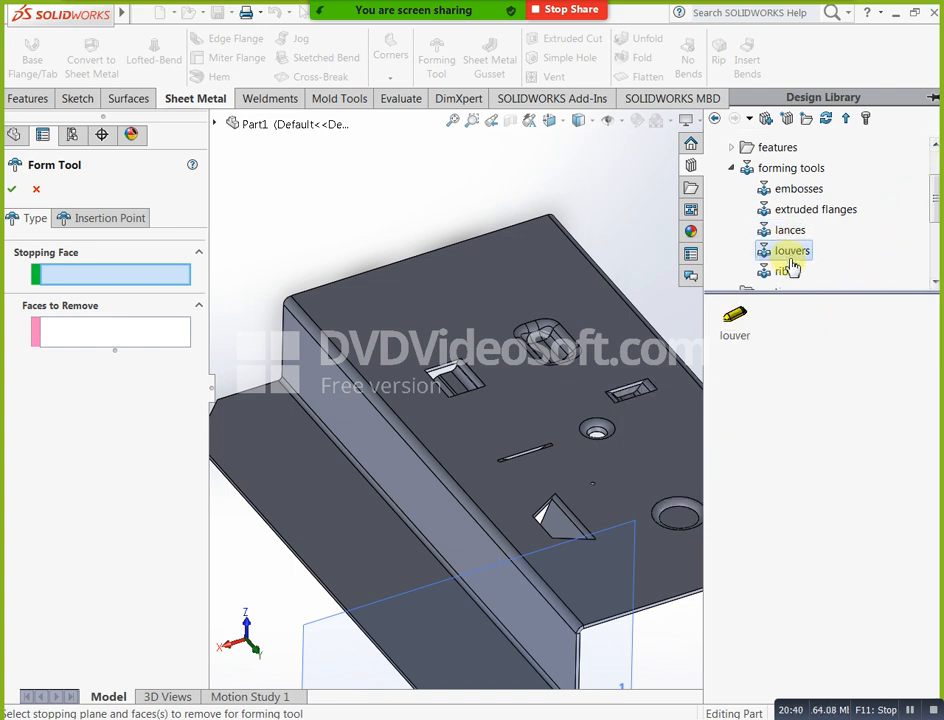
{"action": "left_click_drag", "start_coordinate": [743, 330], "coordinate": [596, 260]}
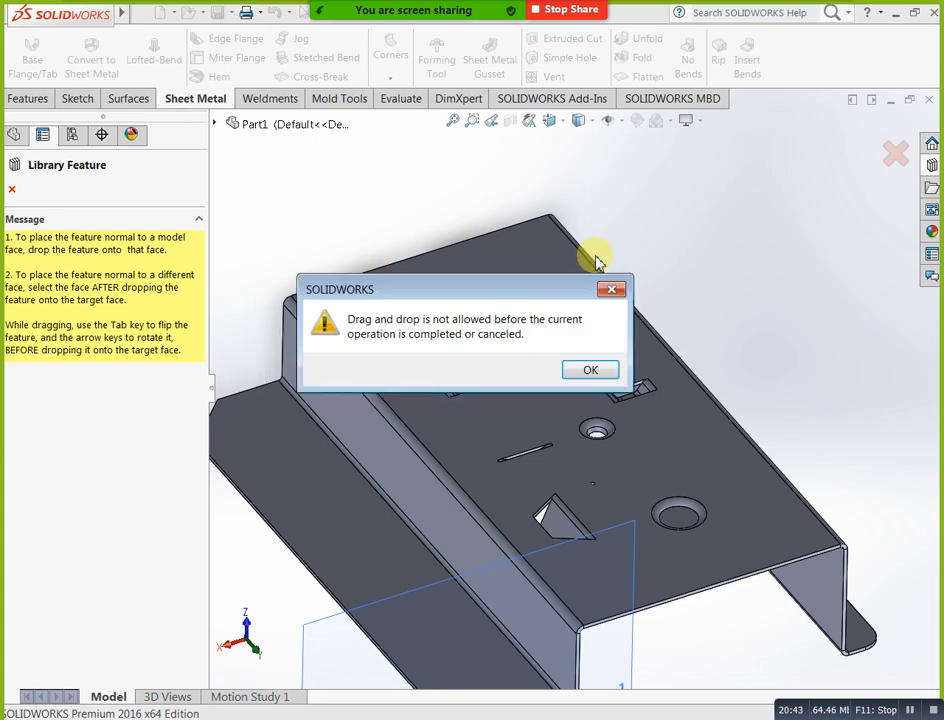
{"action": "left_click", "coordinate": [592, 371]}
Place the louver on the top face near the far end, beyond the drafted rectangular emboss, with 0° rotation
{"action": "left_click", "coordinate": [932, 168]}
{"action": "left_click_drag", "start_coordinate": [735, 322], "coordinate": [491, 320]}
{"action": "left_click", "coordinate": [37, 222]}
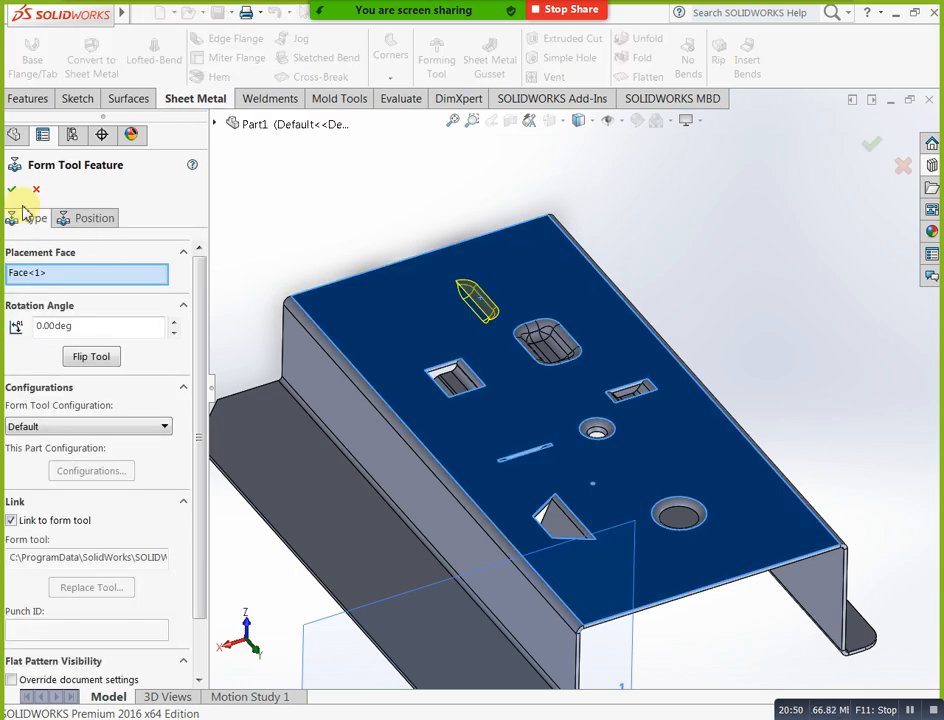
{"action": "left_click", "coordinate": [18, 189]}
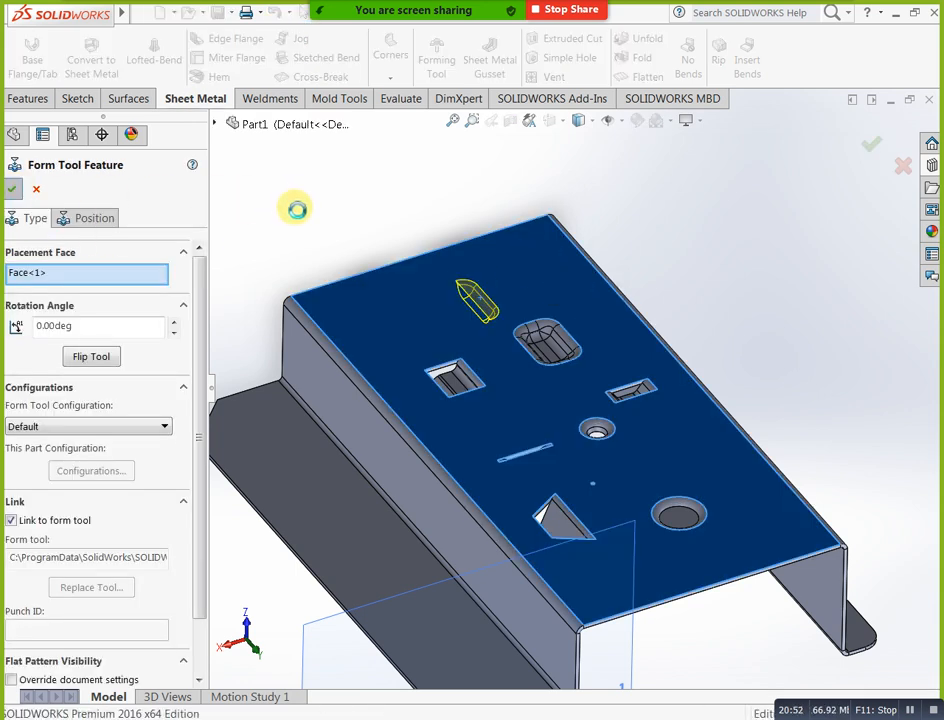
{"action": "middle_click_drag", "start_coordinate": [586, 263], "coordinate": [565, 152]}
{"action": "middle_click_drag", "start_coordinate": [455, 298], "coordinate": [535, 430]}
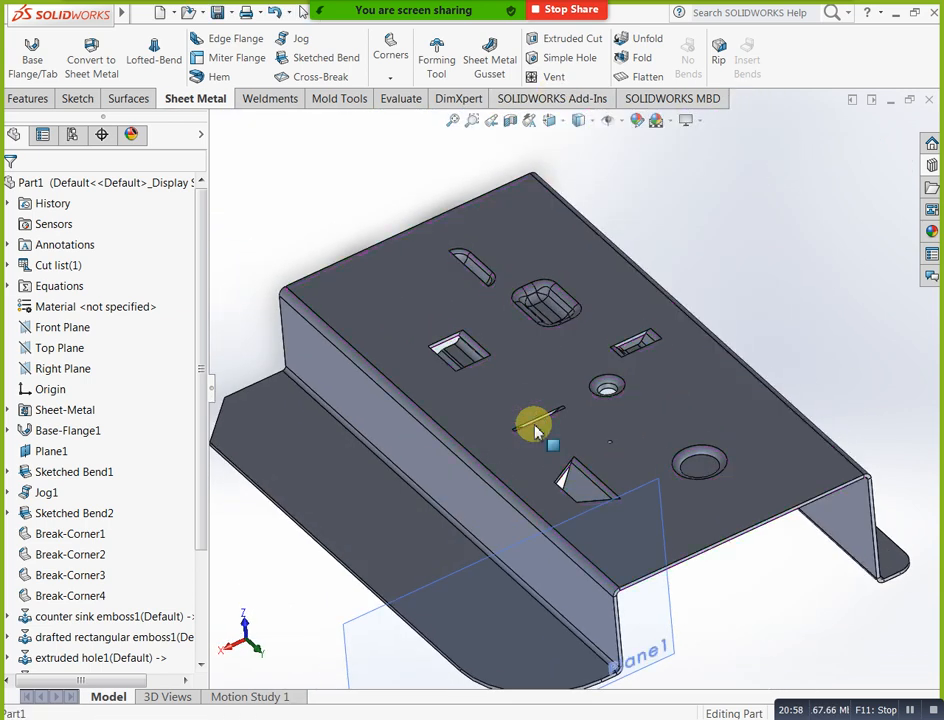
Try to place the single rib from the ribs folder on the top face with the Form Tool command active
{"action": "left_click", "coordinate": [436, 58]}
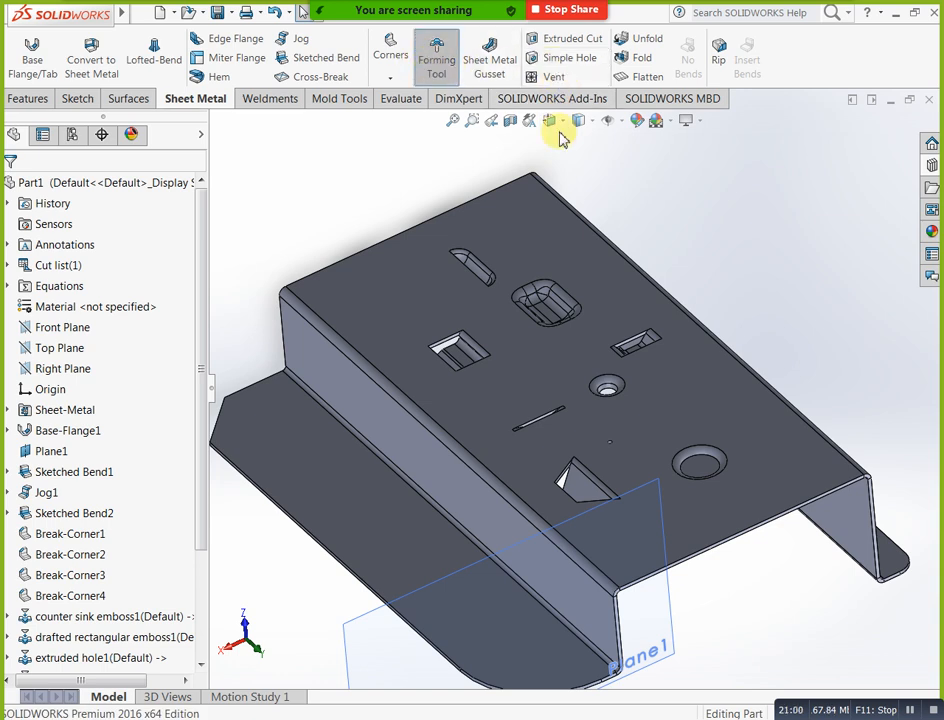
{"action": "left_click", "coordinate": [930, 167]}
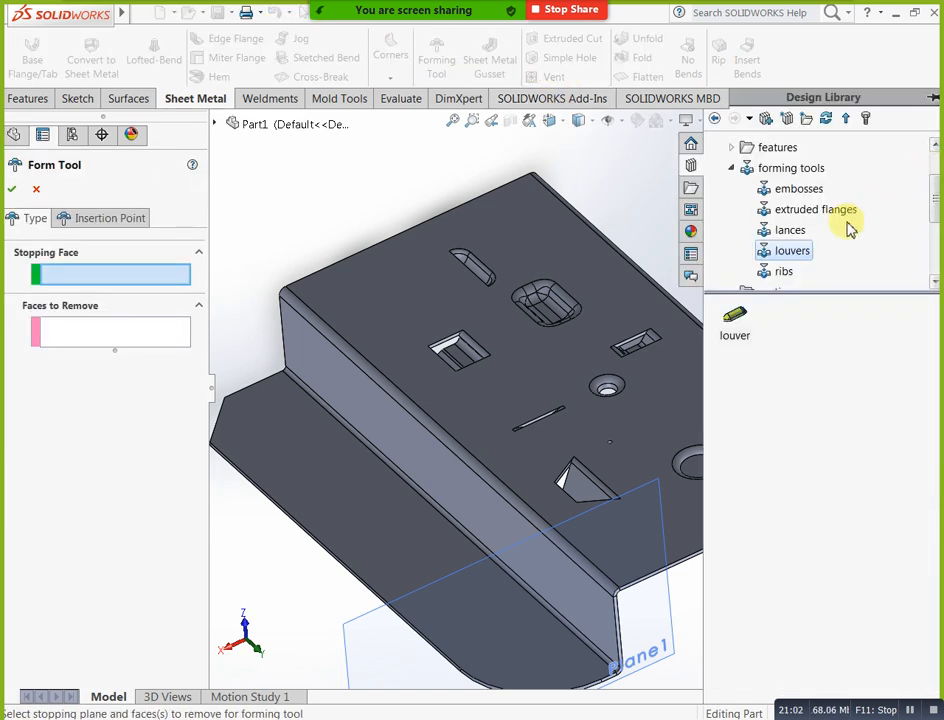
{"action": "left_click", "coordinate": [786, 272]}
{"action": "left_click_drag", "start_coordinate": [752, 338], "coordinate": [738, 414]}
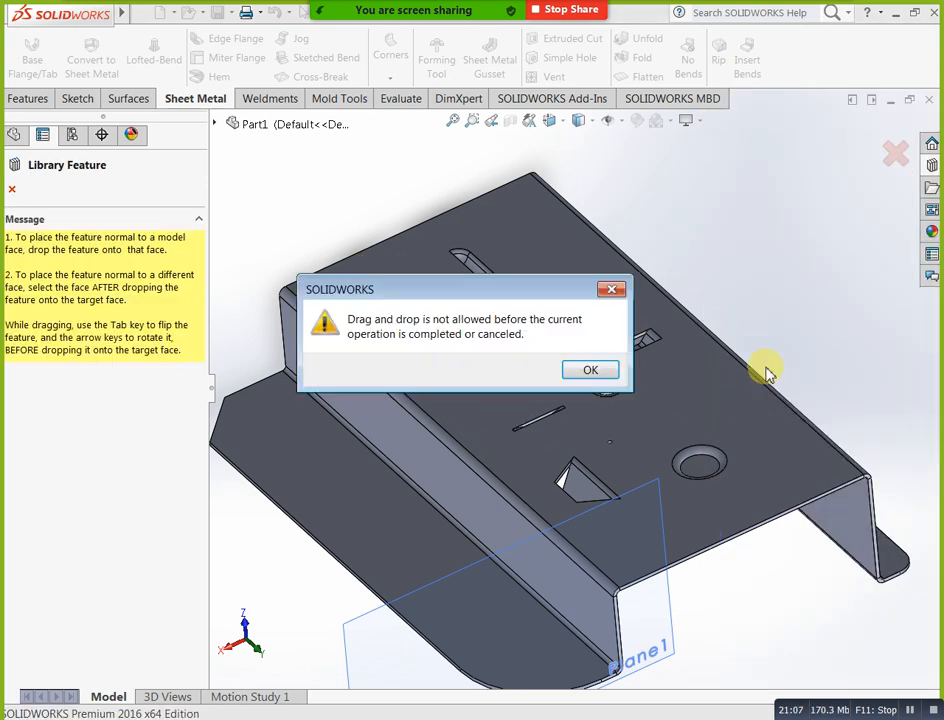
{"action": "left_click", "coordinate": [606, 373]}
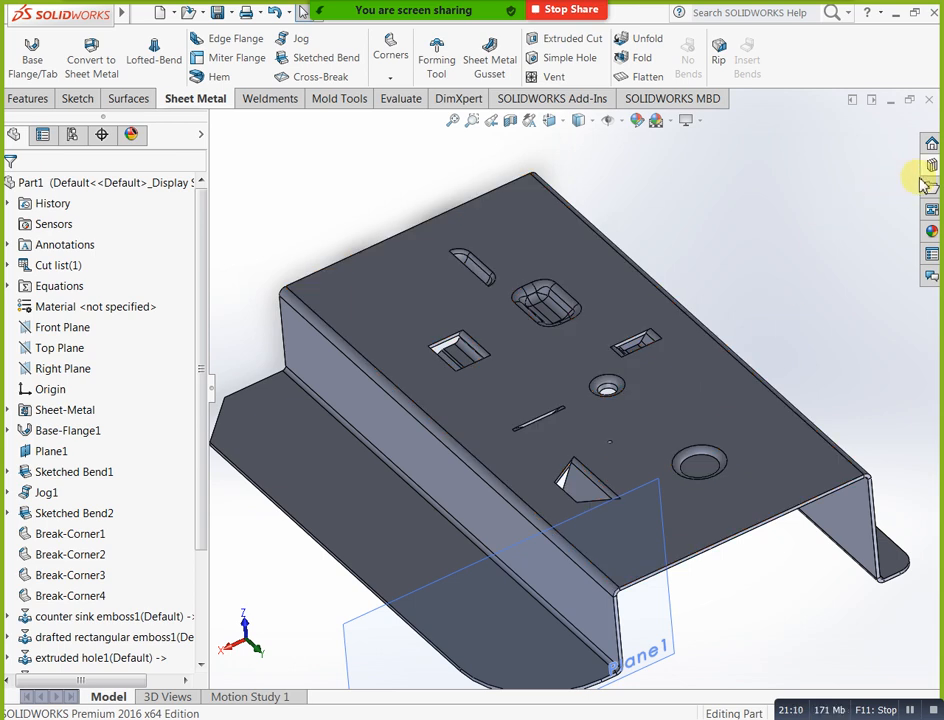
Place the round flange from the extruded flanges folder on the top face beside the extruded hole, with 0° rotation
{"action": "left_click", "coordinate": [929, 166]}
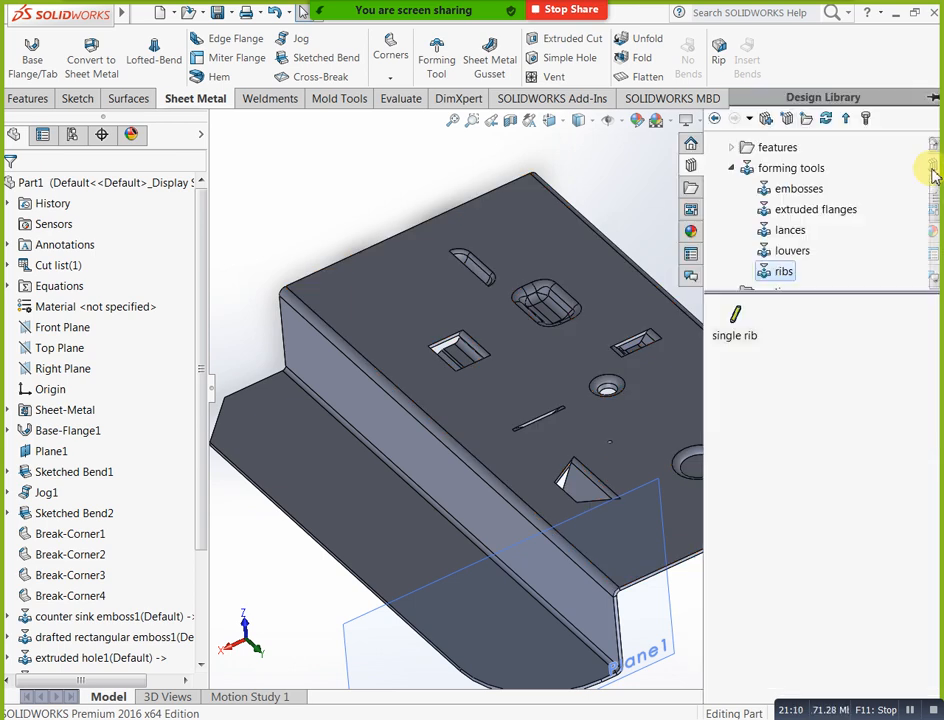
{"action": "left_click", "coordinate": [786, 189]}
{"action": "left_click", "coordinate": [812, 209]}
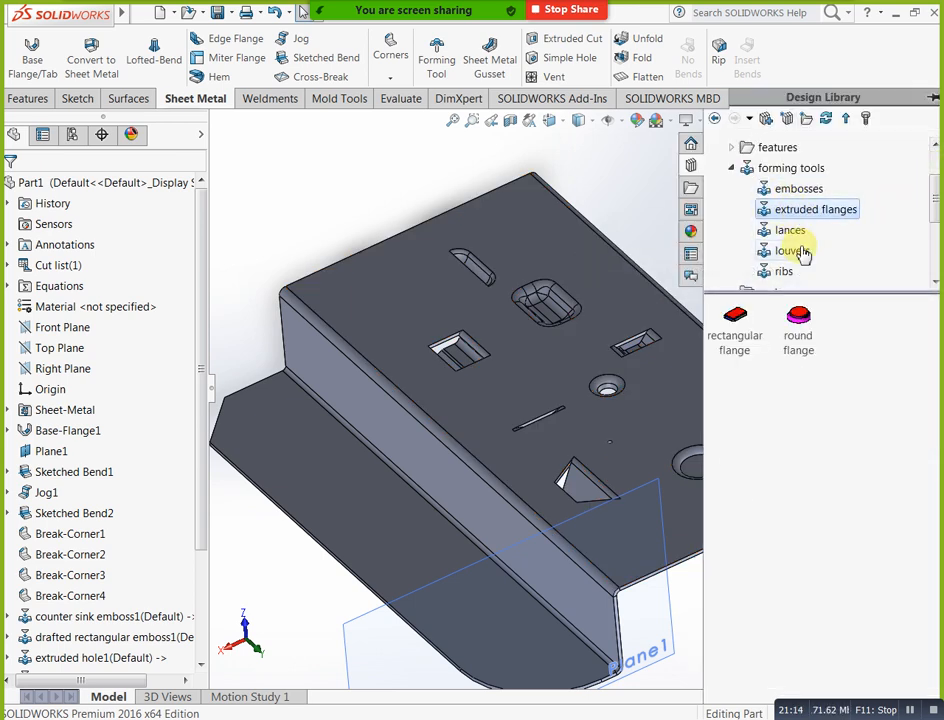
{"action": "left_click_drag", "start_coordinate": [789, 333], "coordinate": [673, 406]}
{"action": "left_click", "coordinate": [869, 152]}
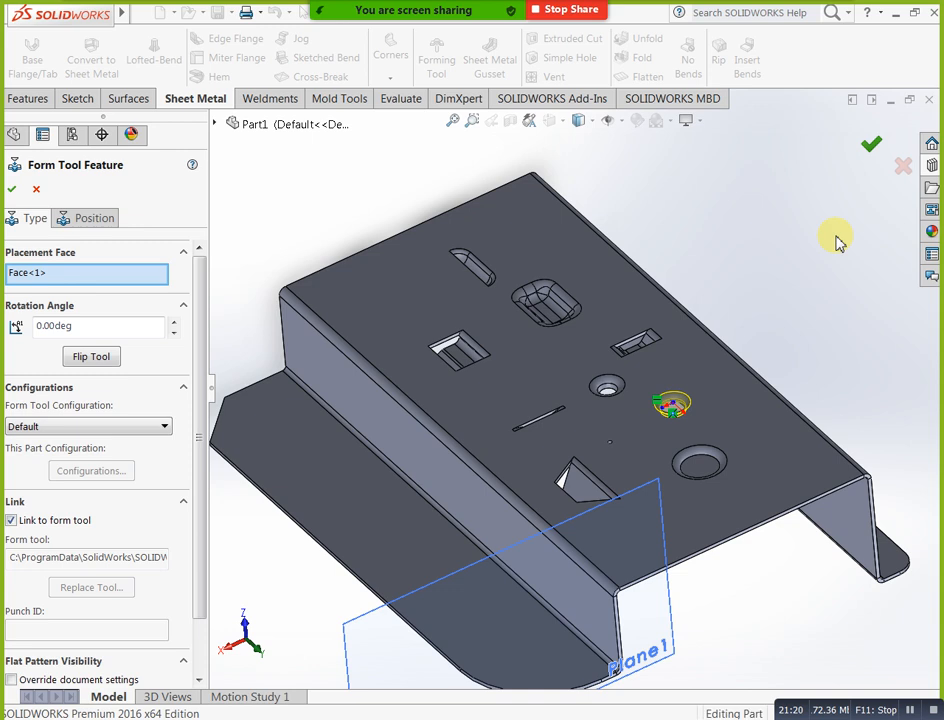
Look through the ribs, louvers, lances, extruded flanges and embosses folders of the forming tools library
{"action": "left_click", "coordinate": [931, 165]}
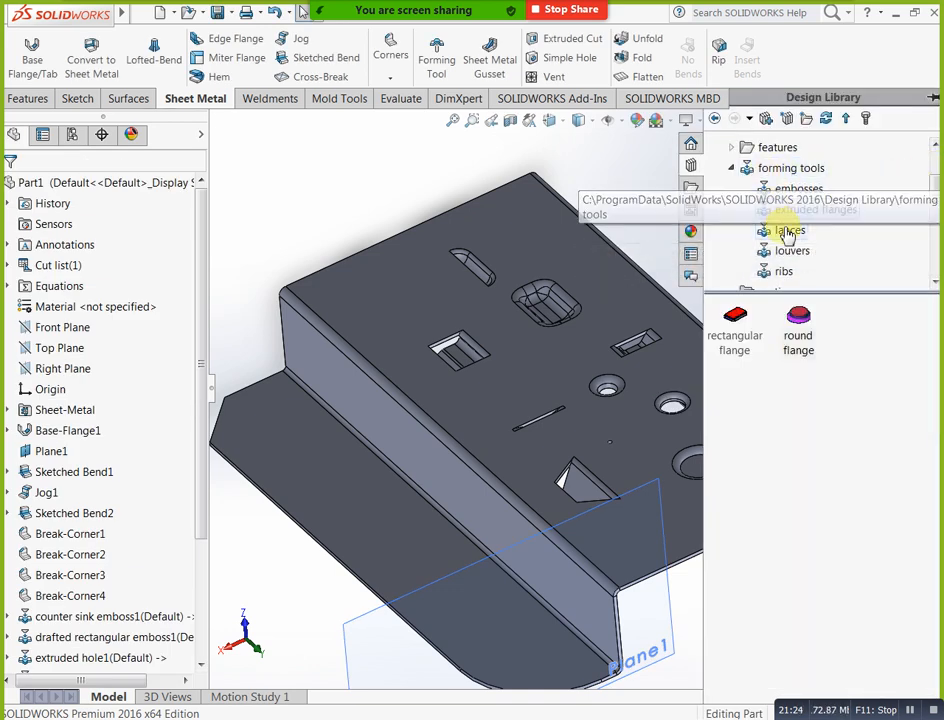
{"action": "scroll", "coordinate": [787, 236], "scroll_direction": "down", "scroll_amount": 1}
{"action": "scroll", "coordinate": [787, 236], "scroll_direction": "up", "scroll_amount": 1}
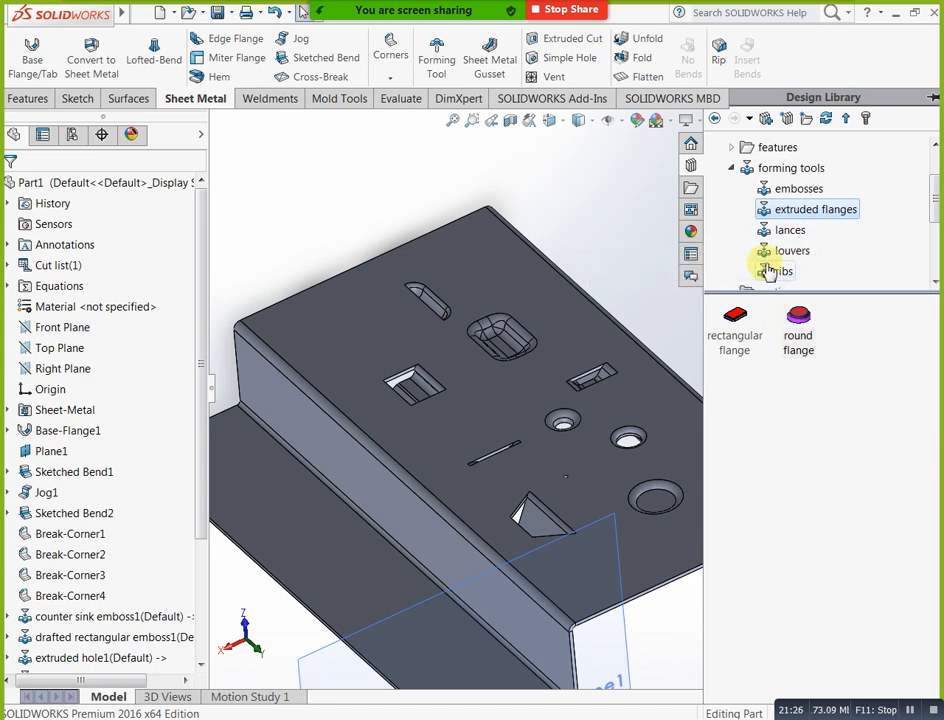
{"action": "left_click", "coordinate": [782, 270]}
{"action": "left_click", "coordinate": [785, 251]}
{"action": "left_click", "coordinate": [790, 231]}
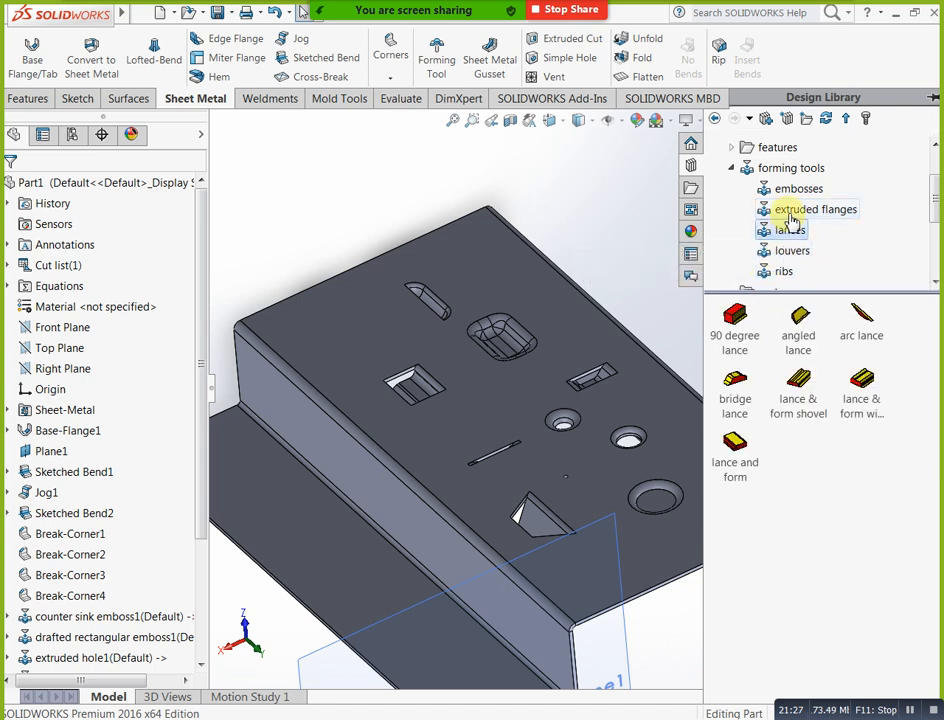
{"action": "left_click", "coordinate": [790, 213]}
{"action": "left_click", "coordinate": [784, 190]}
Try to place the die from the main forming tools folder on the sheet's top face
{"action": "double_click", "coordinate": [740, 170]}
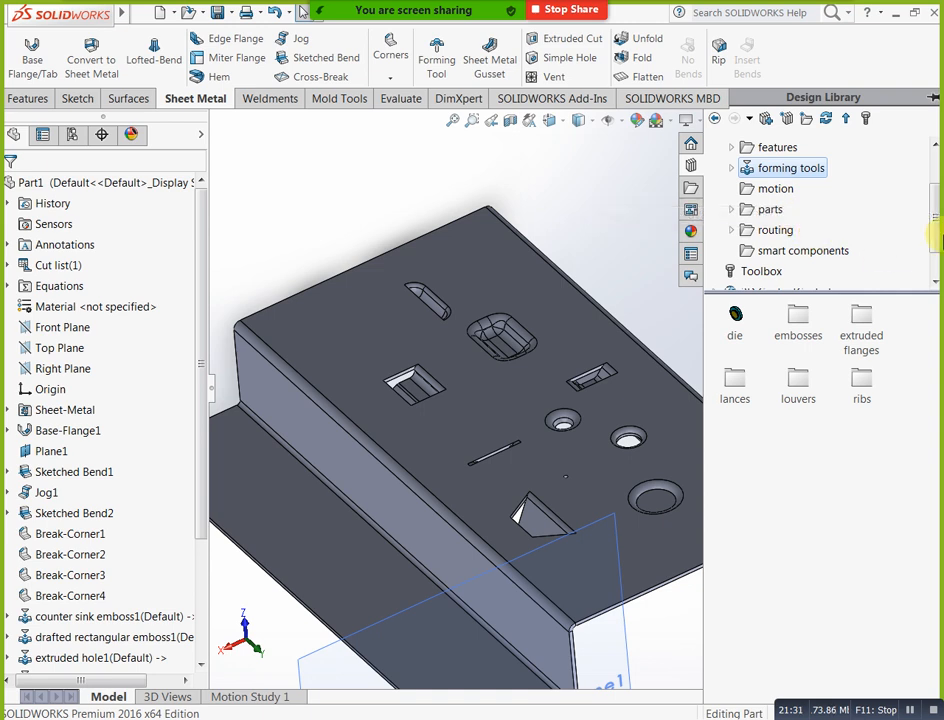
{"action": "scroll", "coordinate": [936, 245], "scroll_direction": "up", "scroll_amount": 2}
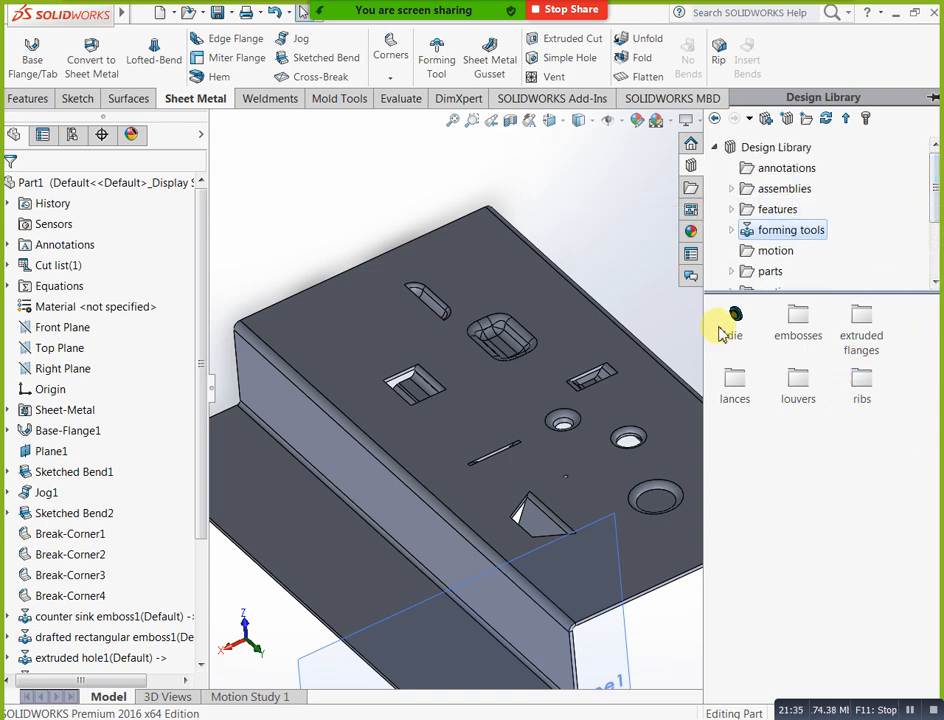
{"action": "left_click_drag", "start_coordinate": [737, 328], "coordinate": [507, 405]}
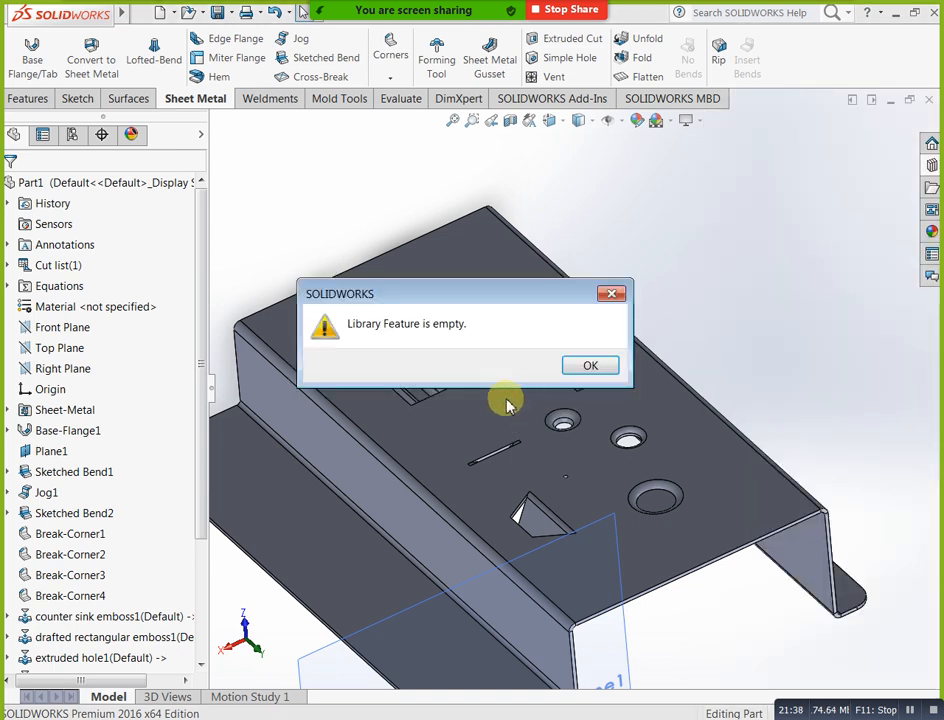
{"action": "left_click", "coordinate": [588, 366]}
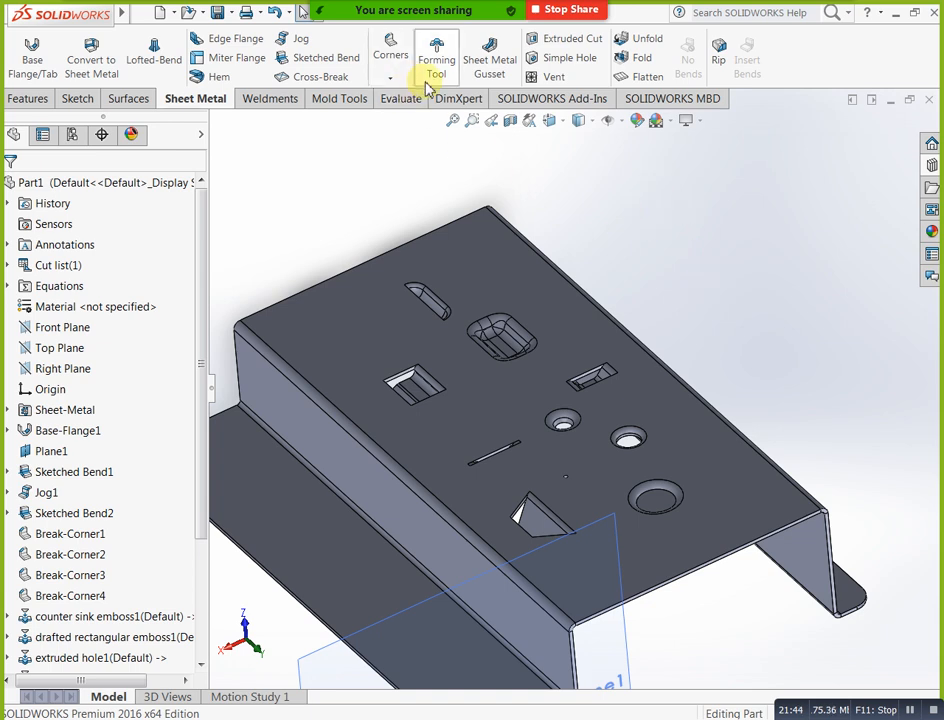
Start a sheet metal gusset between the jog's upright wall and the adjoining lower flange face
{"action": "left_click", "coordinate": [489, 62]}
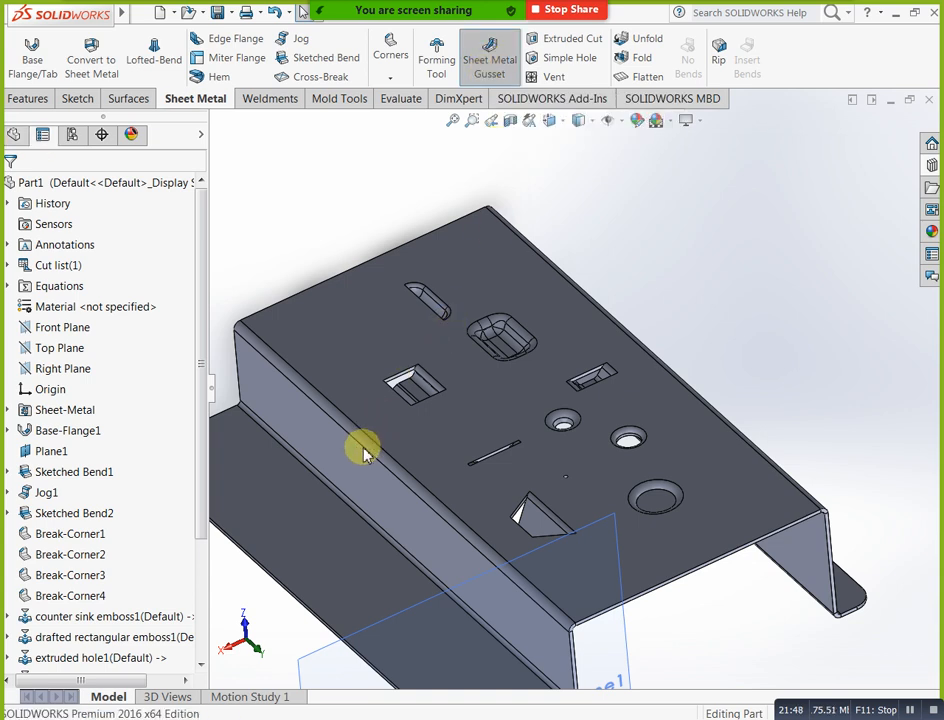
{"action": "scroll", "coordinate": [358, 455], "scroll_direction": "up", "scroll_amount": 3}
{"action": "middle_click_drag", "start_coordinate": [415, 533], "coordinate": [489, 608]}
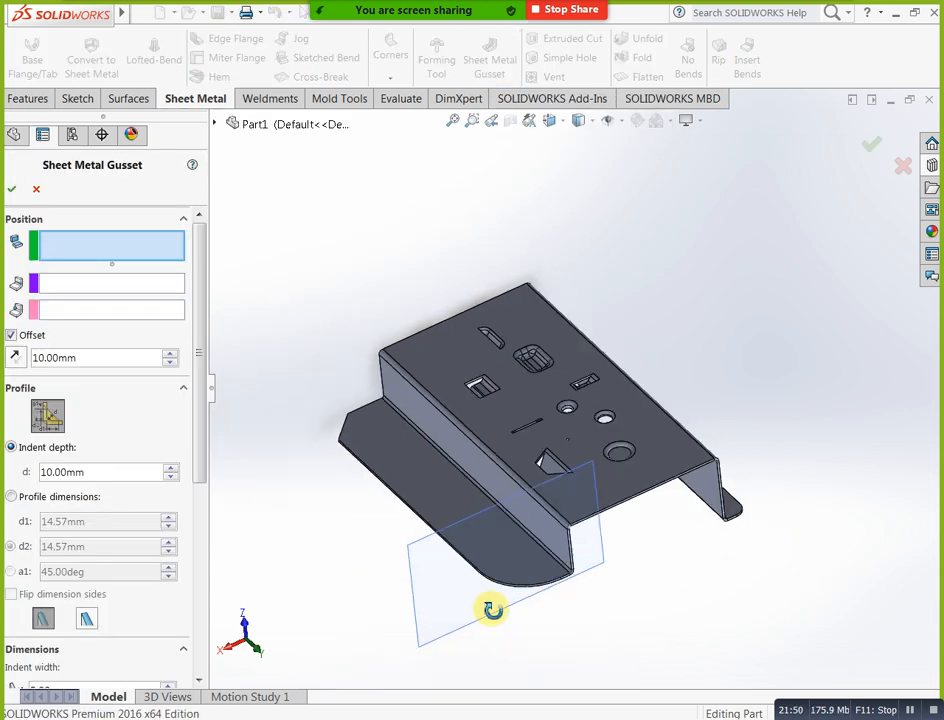
{"action": "scroll", "coordinate": [508, 542], "scroll_direction": "down", "scroll_amount": 3}
{"action": "scroll", "coordinate": [649, 552], "scroll_direction": "down", "scroll_amount": 2}
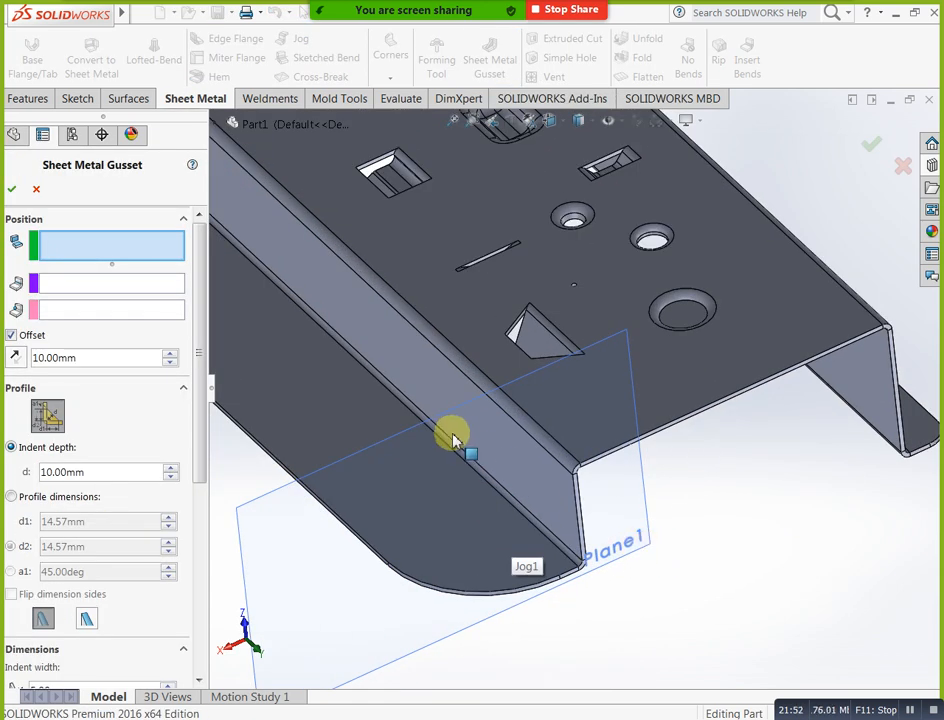
{"action": "left_click", "coordinate": [396, 460]}
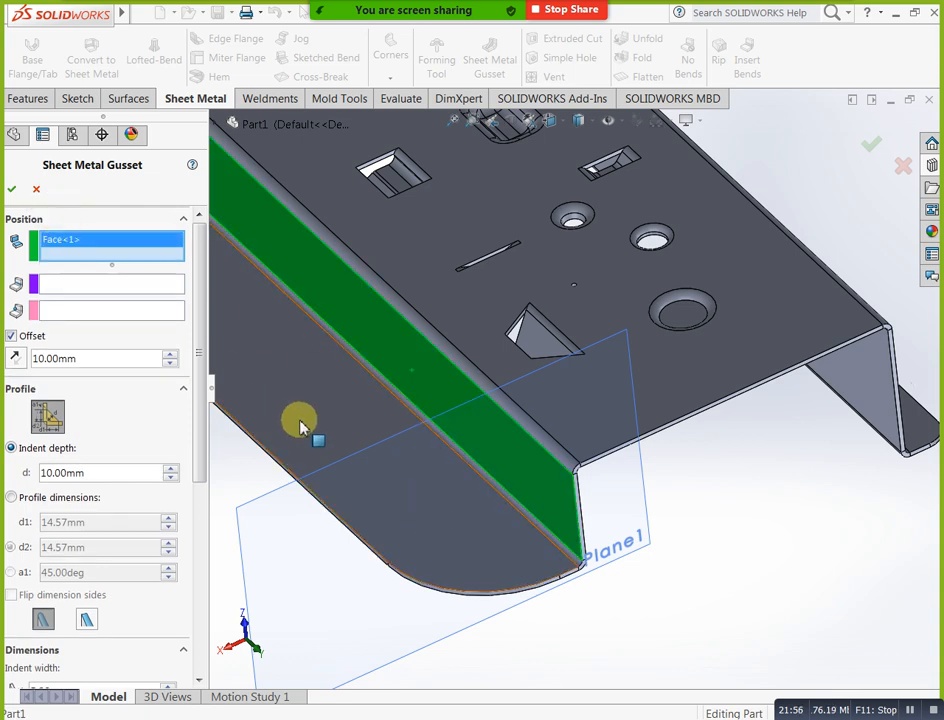
{"action": "left_click", "coordinate": [108, 285]}
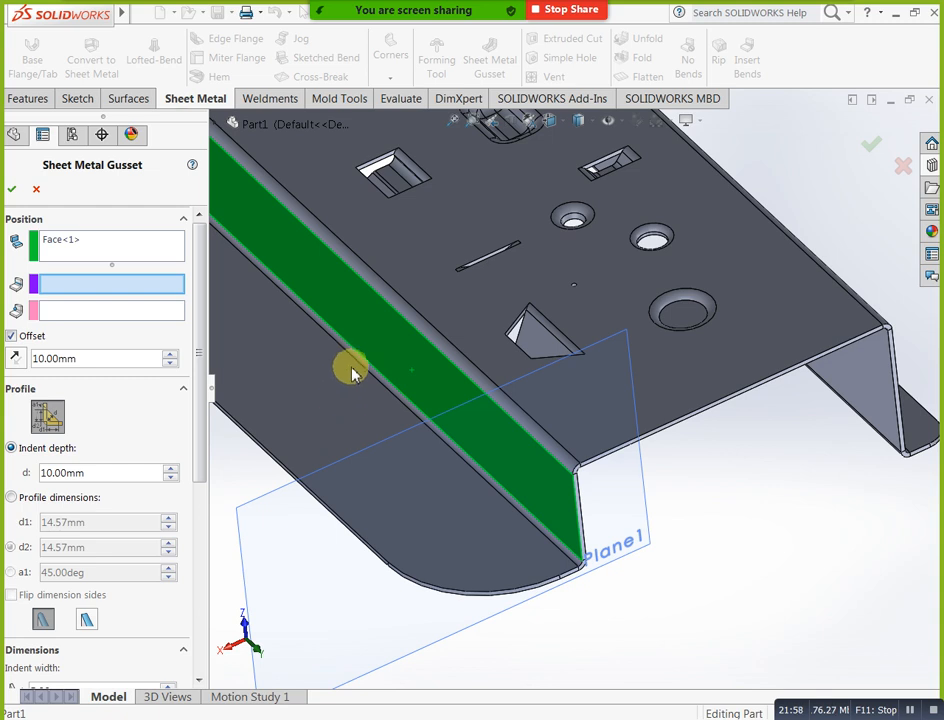
{"action": "left_click", "coordinate": [158, 240]}
{"action": "left_click", "coordinate": [322, 421]}
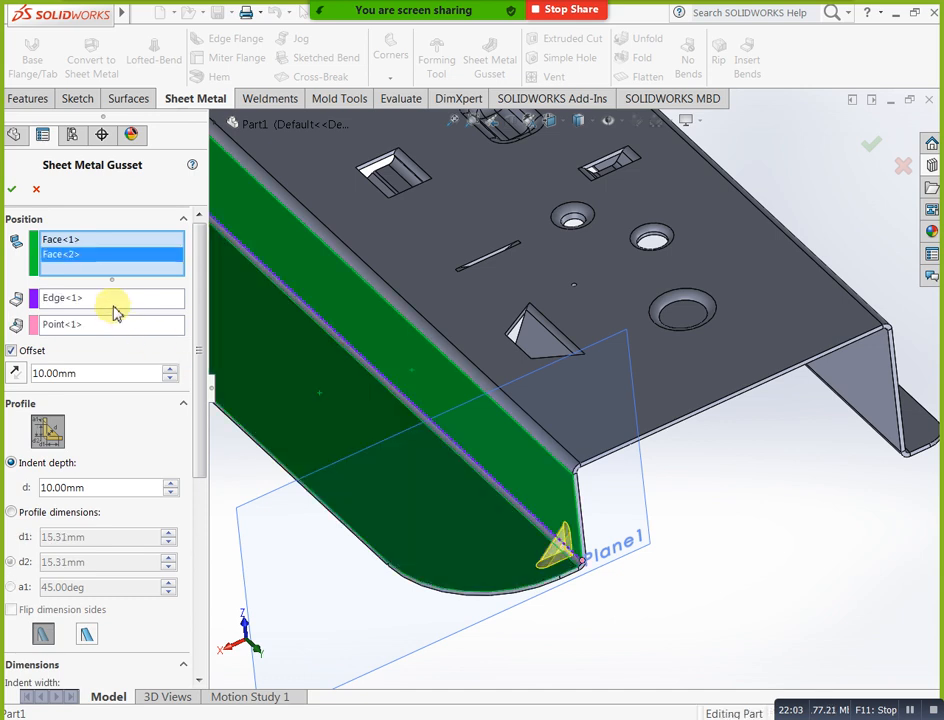
Create the gusset with a 60 mm offset from the bend's near end and a 20 mm indent depth
{"action": "middle_click_drag", "start_coordinate": [611, 521], "coordinate": [605, 506]}
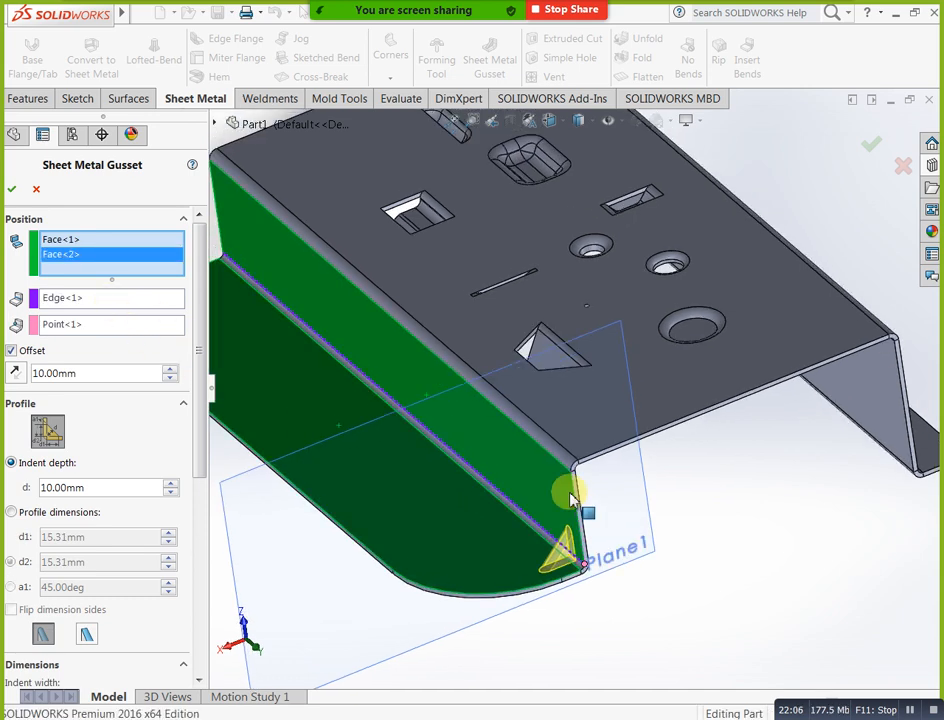
{"action": "scroll", "coordinate": [554, 543], "scroll_direction": "down", "scroll_amount": 3}
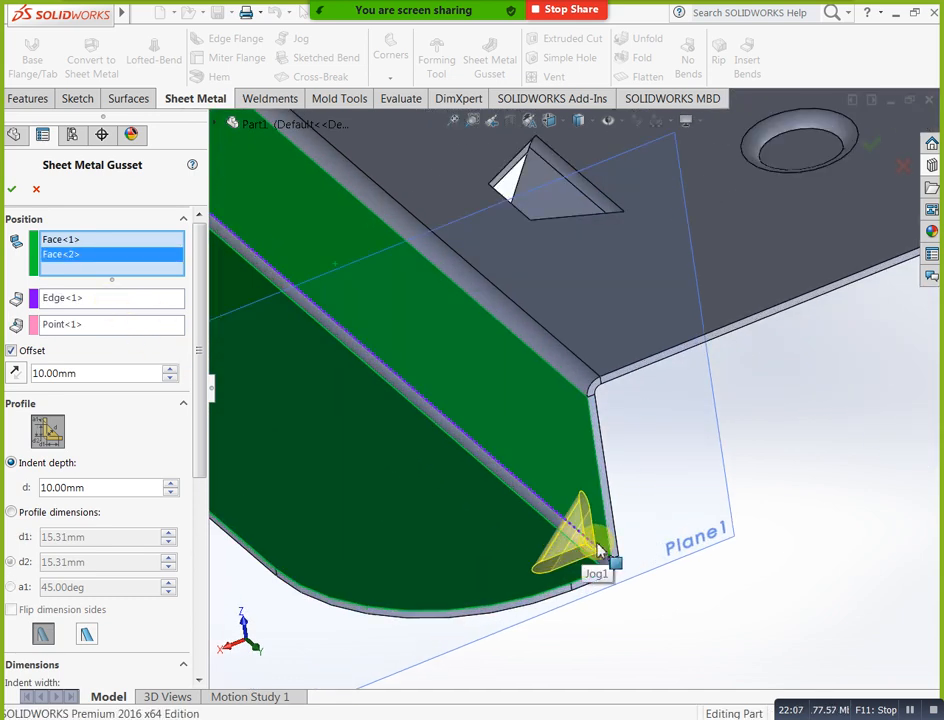
{"action": "left_click", "coordinate": [171, 369]}
{"action": "left_click", "coordinate": [171, 369]}
{"action": "left_click", "coordinate": [171, 369]}
{"action": "left_click", "coordinate": [171, 369]}
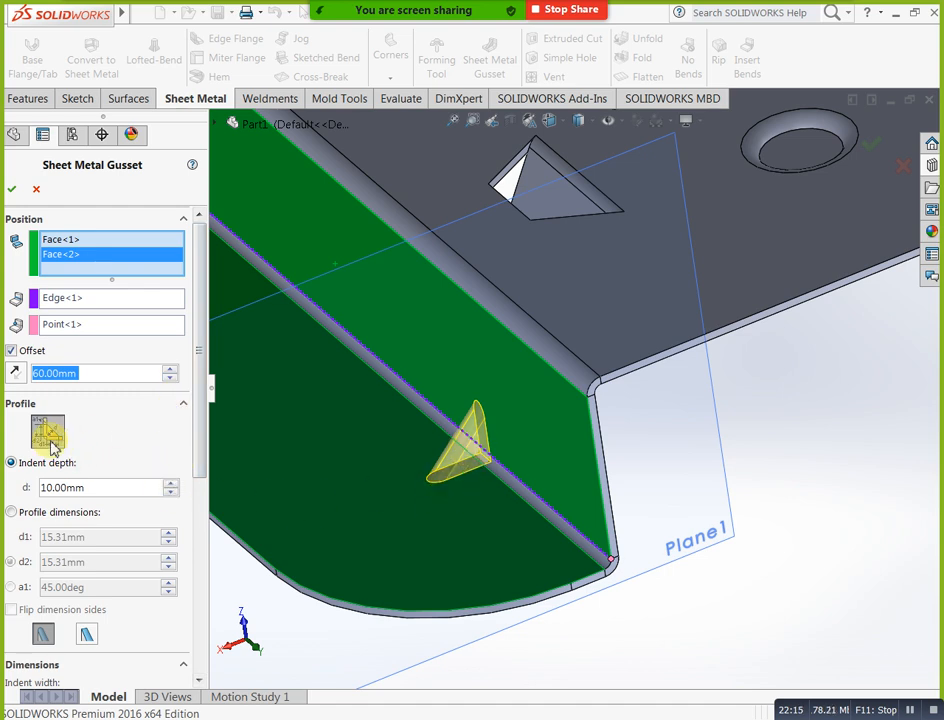
{"action": "left_click", "coordinate": [168, 484]}
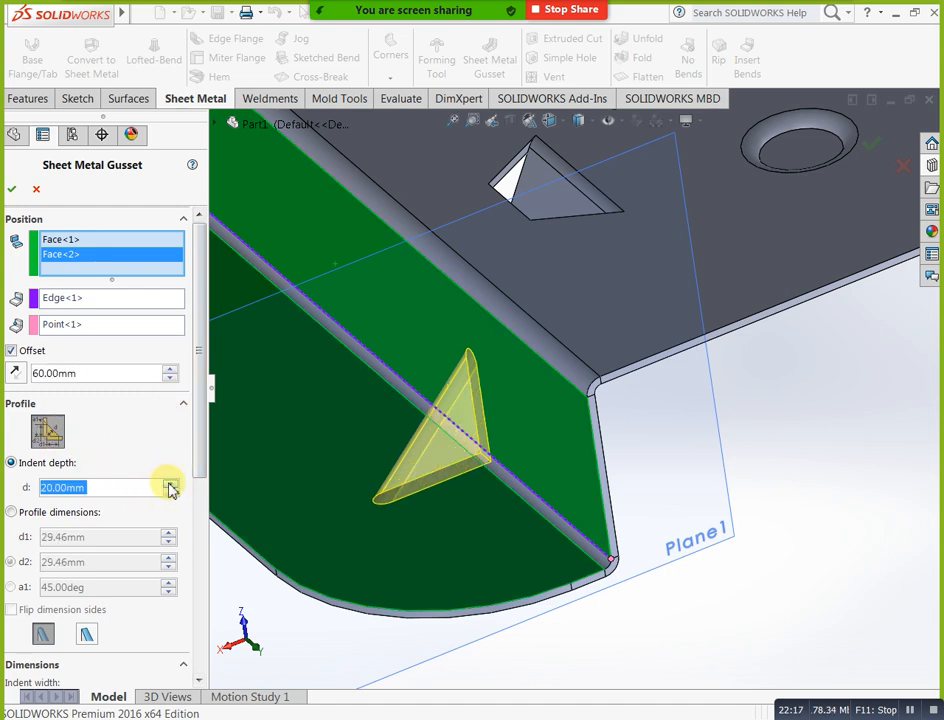
{"action": "left_click", "coordinate": [12, 190]}
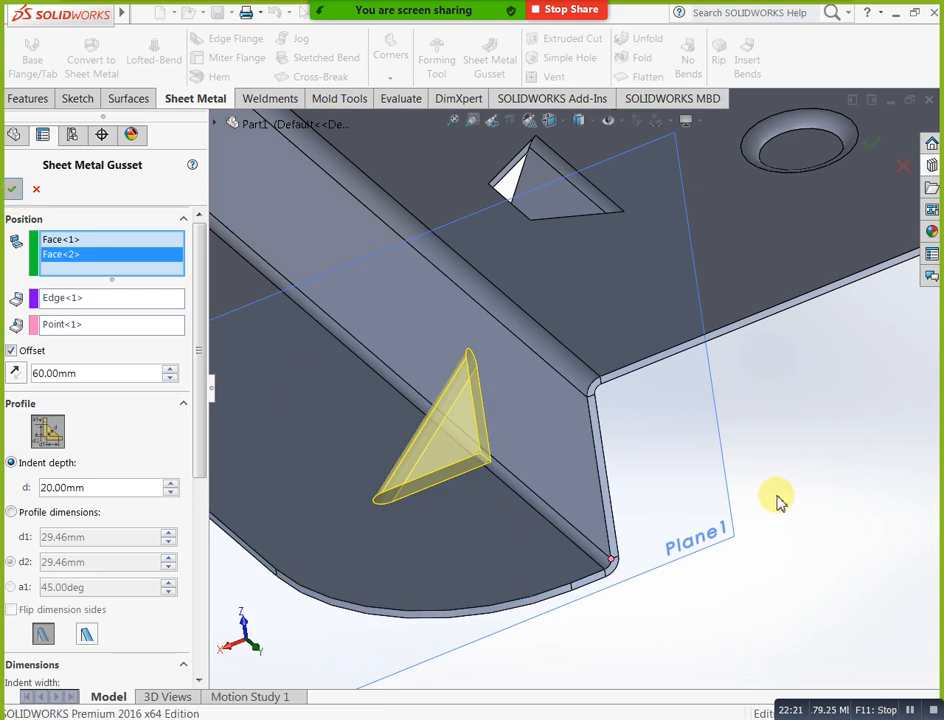
Start a second gusset between the same wall and lower flange, offset 108.75 mm from the bend's near end
{"action": "middle_click_drag", "start_coordinate": [781, 501], "coordinate": [938, 501]}
{"action": "middle_click_drag", "start_coordinate": [837, 497], "coordinate": [658, 538]}
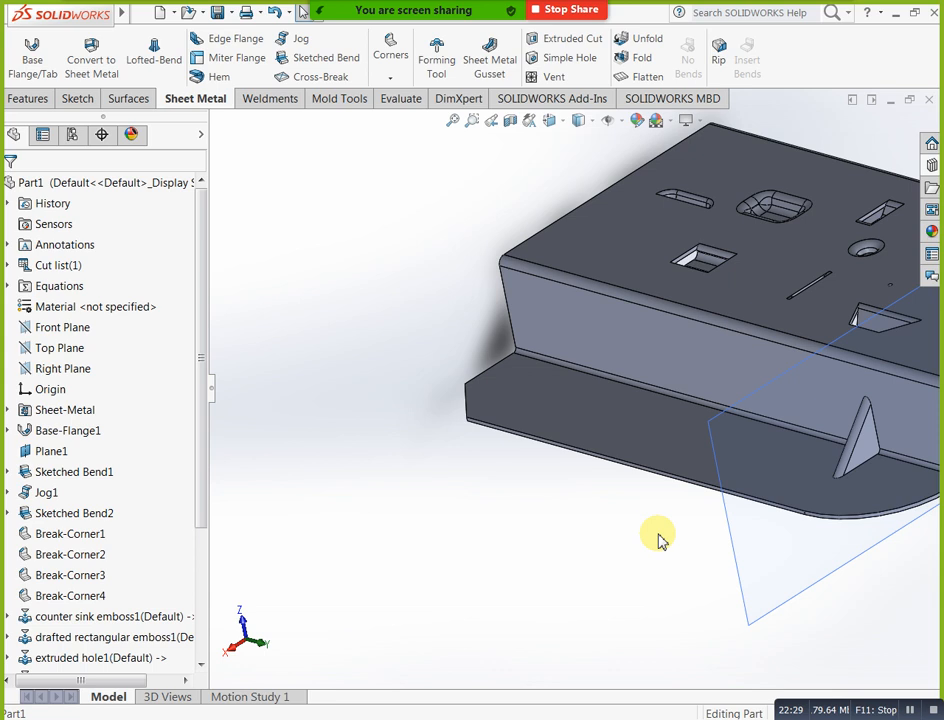
{"action": "scroll", "coordinate": [824, 476], "scroll_direction": "down", "scroll_amount": 5}
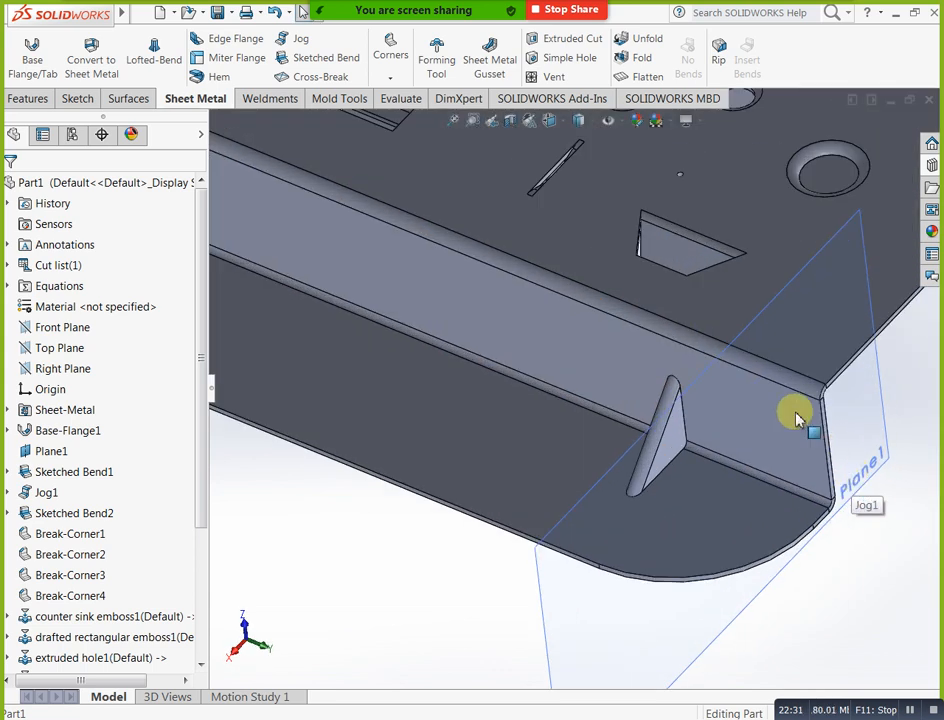
{"action": "left_click", "coordinate": [489, 55]}
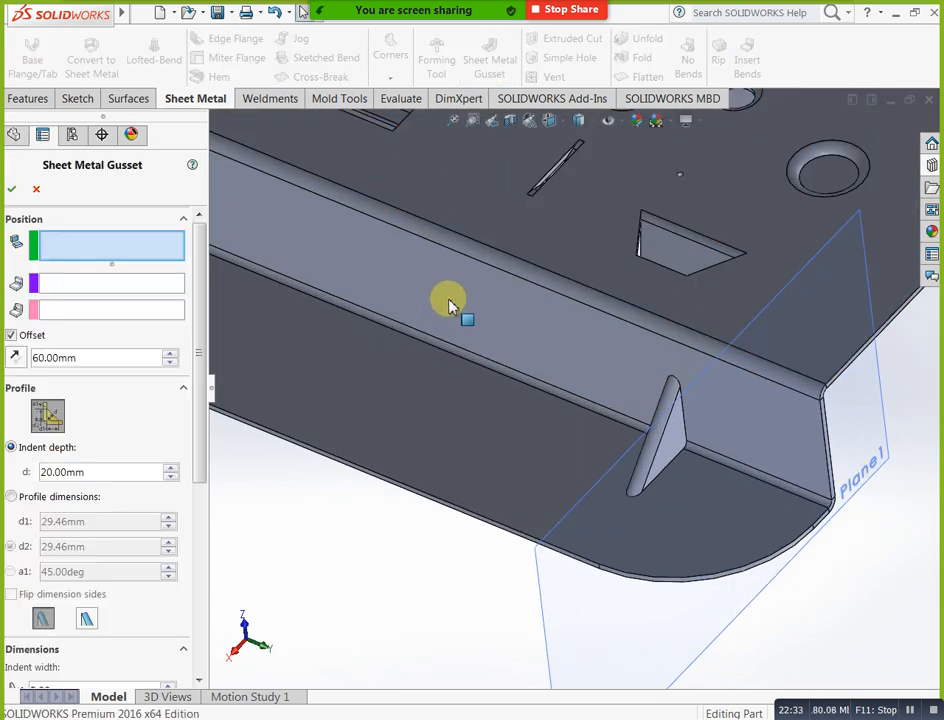
{"action": "left_click", "coordinate": [448, 299]}
{"action": "left_click", "coordinate": [411, 409]}
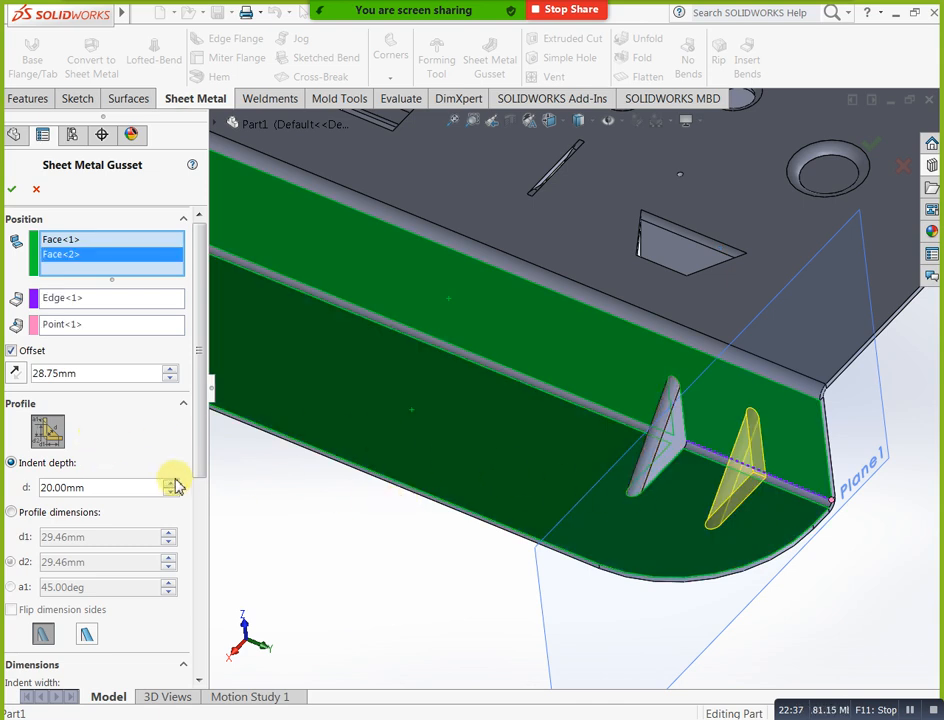
{"action": "left_click", "coordinate": [170, 369]}
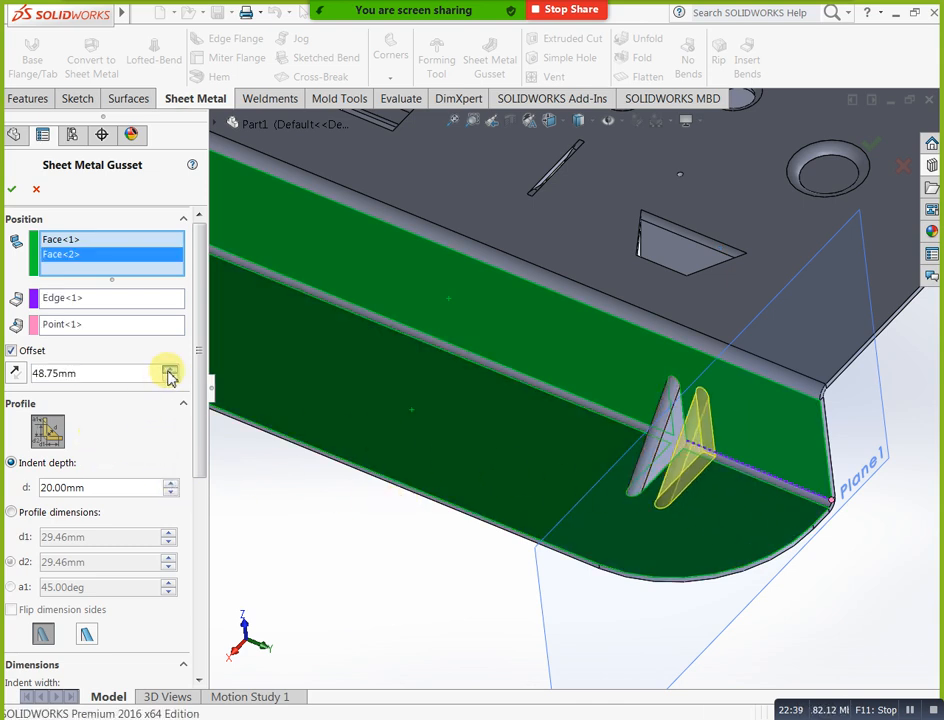
Switch the second gusset to a flat shape sized by profile dimensions, with d1 and d2 at 39.46 mm
{"action": "left_click", "coordinate": [11, 512]}
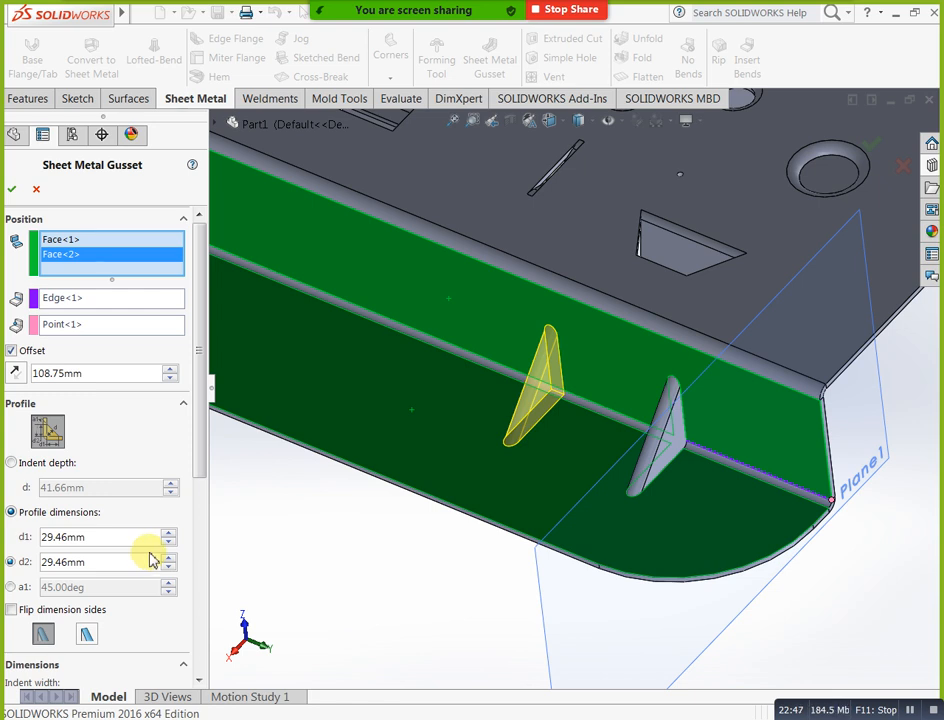
{"action": "left_click", "coordinate": [88, 633]}
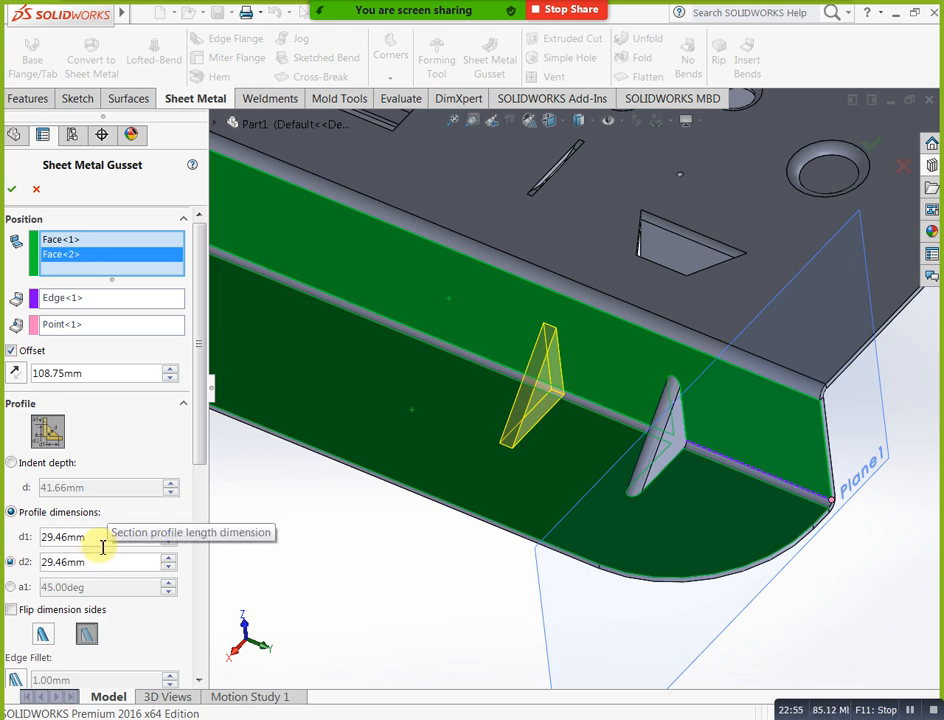
{"action": "left_click", "coordinate": [170, 557]}
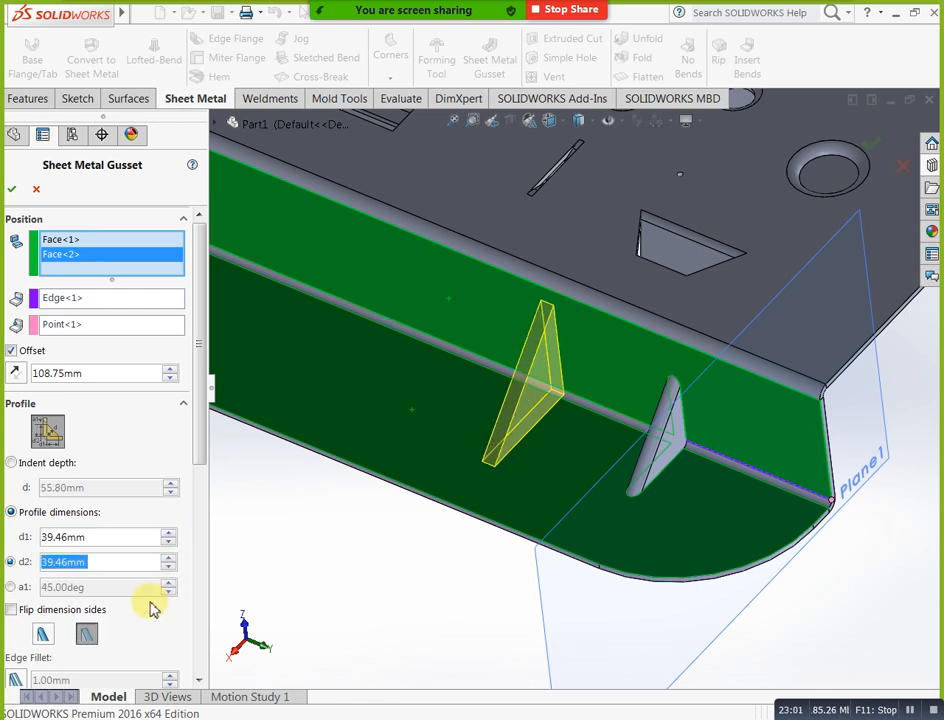
{"action": "left_click", "coordinate": [12, 587]}
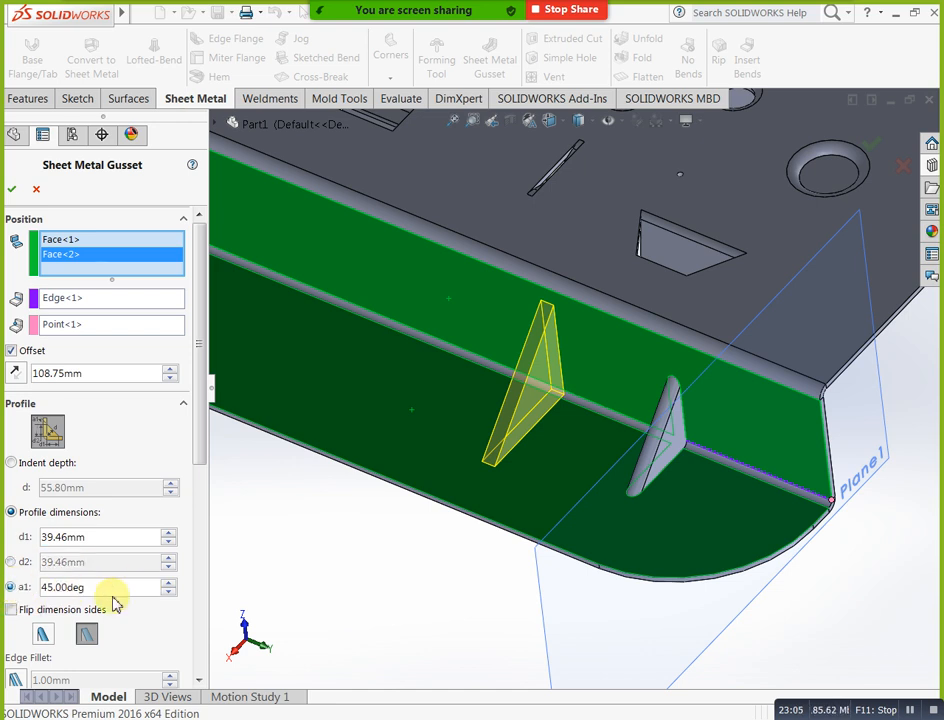
{"action": "left_click", "coordinate": [12, 562]}
Add a 5 mm edge fillet to the flat gusset and create it
{"action": "left_click_drag", "start_coordinate": [200, 466], "coordinate": [200, 553]}
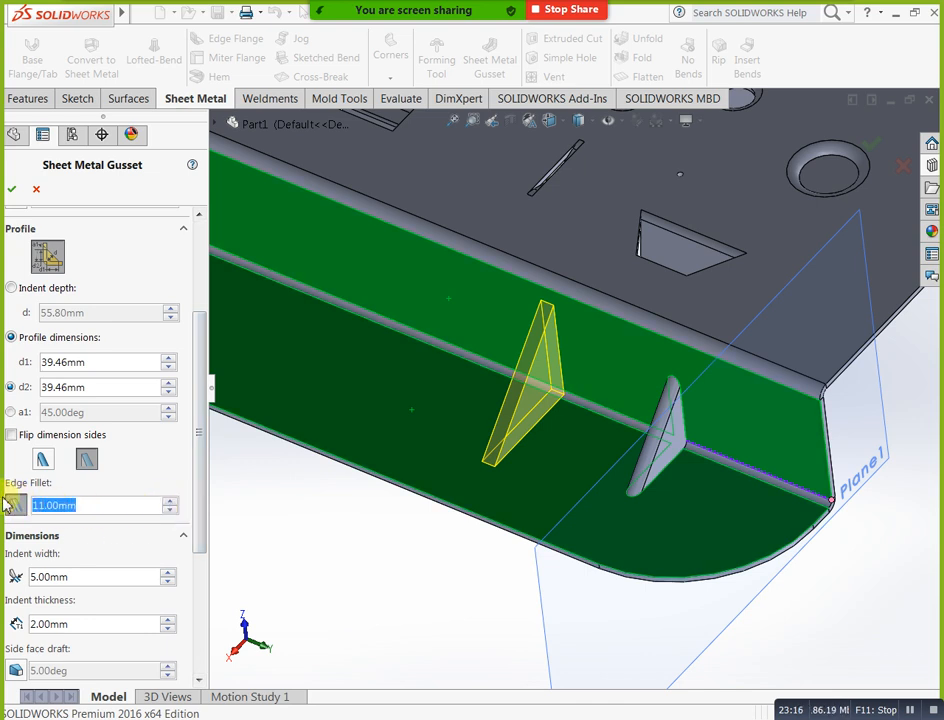
{"action": "type", "text": "5"}
{"action": "key", "text": "Return"}
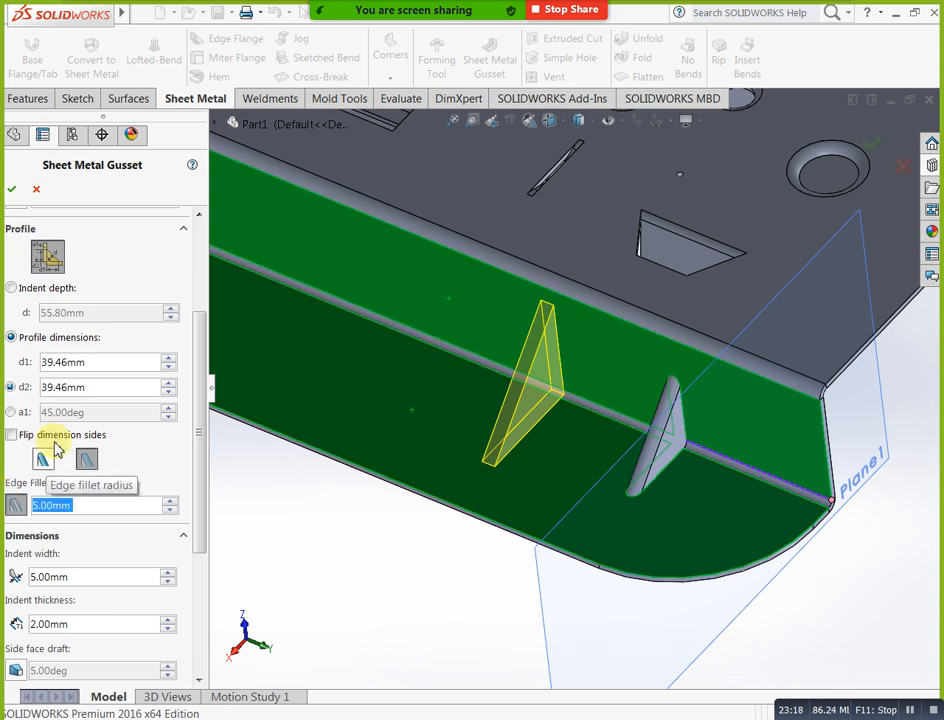
{"action": "left_click", "coordinate": [14, 192]}
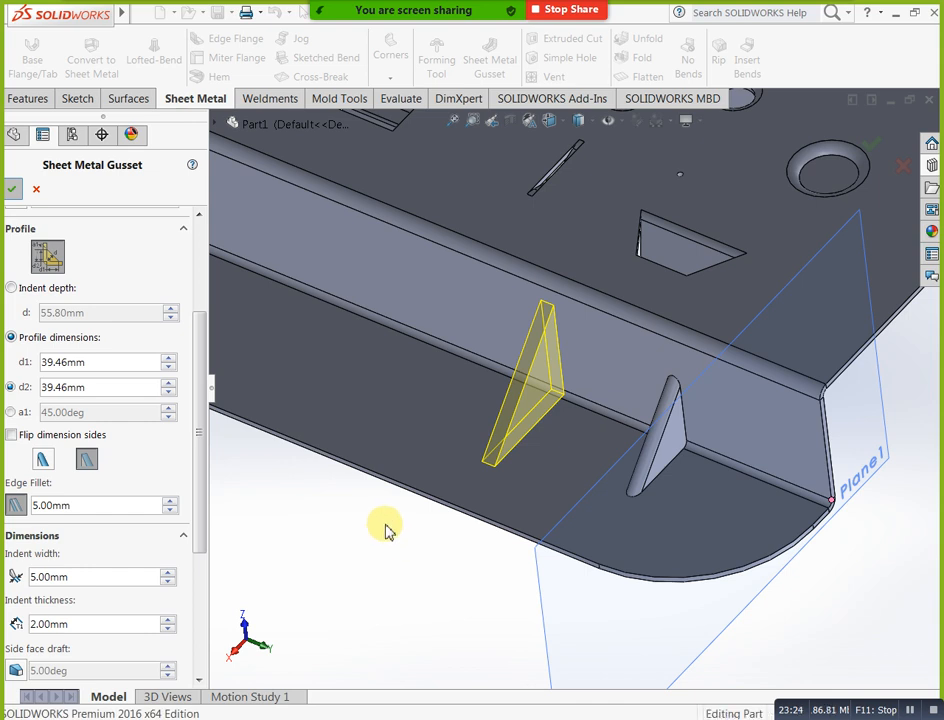
Examine both gussets on the jog's wall from the underside and the outer side of the part
{"action": "middle_click_drag", "start_coordinate": [375, 575], "coordinate": [333, 474]}
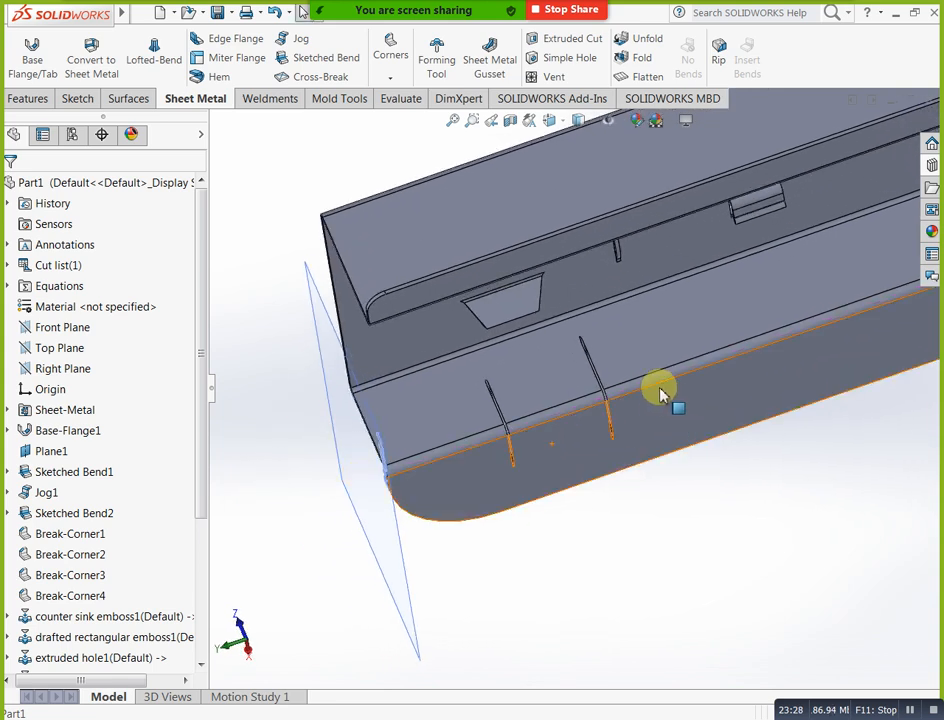
{"action": "scroll", "coordinate": [660, 395], "scroll_direction": "down", "scroll_amount": 3}
{"action": "scroll", "coordinate": [592, 400], "scroll_direction": "up", "scroll_amount": 3}
{"action": "middle_click_drag", "start_coordinate": [490, 436], "coordinate": [626, 432]}
{"action": "scroll", "coordinate": [577, 420], "scroll_direction": "up", "scroll_amount": 1}
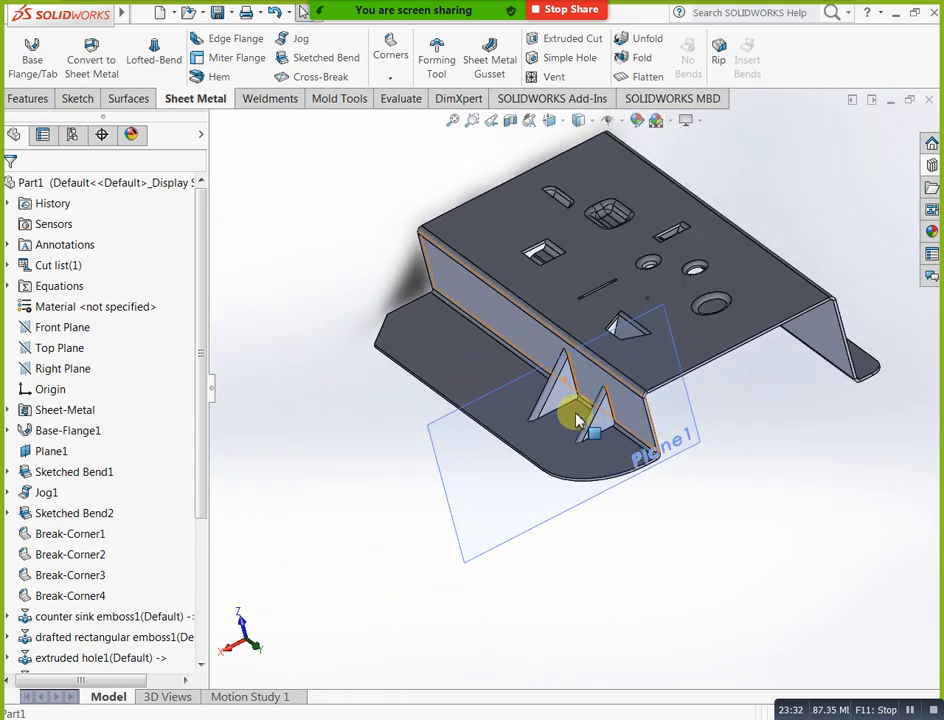
{"action": "scroll", "coordinate": [580, 400], "scroll_direction": "up", "scroll_amount": 2}
{"action": "scroll", "coordinate": [598, 333], "scroll_direction": "down", "scroll_amount": 4}
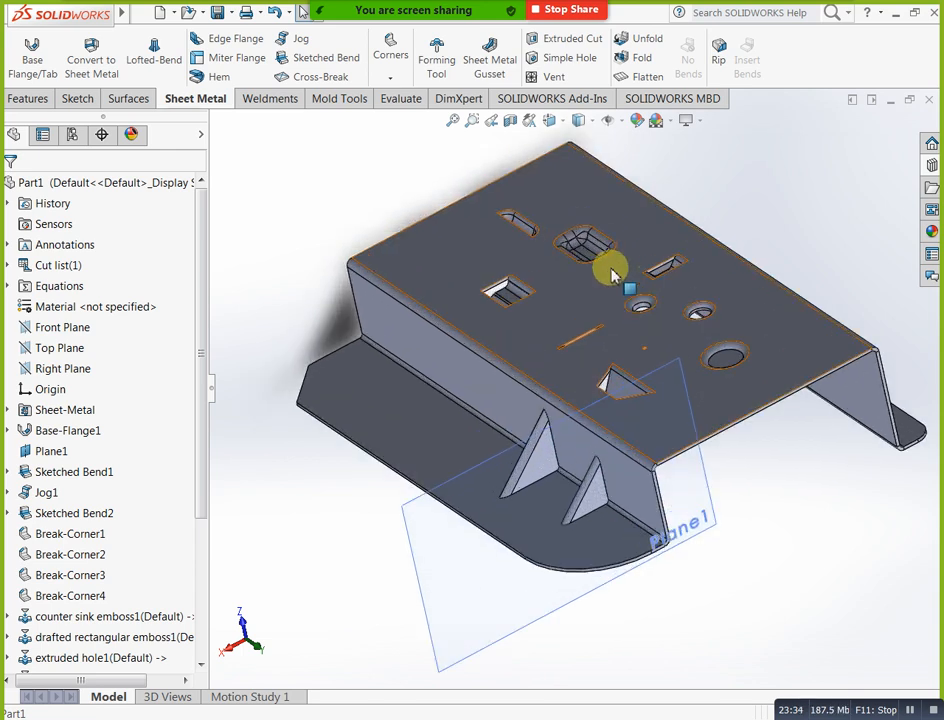
{"action": "scroll", "coordinate": [613, 275], "scroll_direction": "down", "scroll_amount": 2}
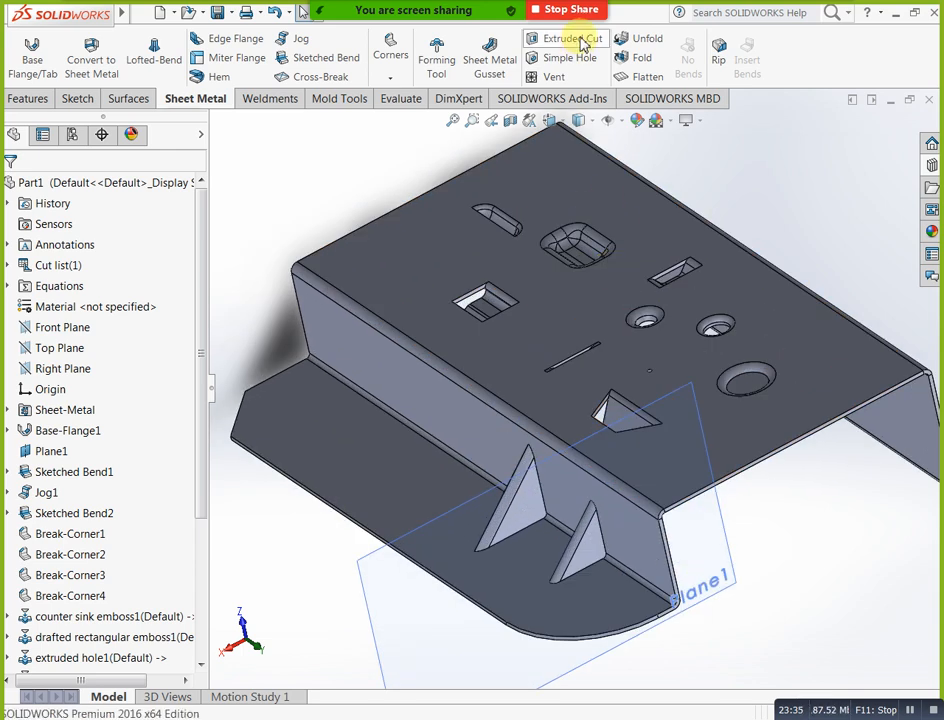
Sketch a circle about 25 mm in diameter on the jog's lower flange, clear of the two gussets, and close the sketch
{"action": "left_click", "coordinate": [325, 465]}
{"action": "left_click", "coordinate": [390, 415]}
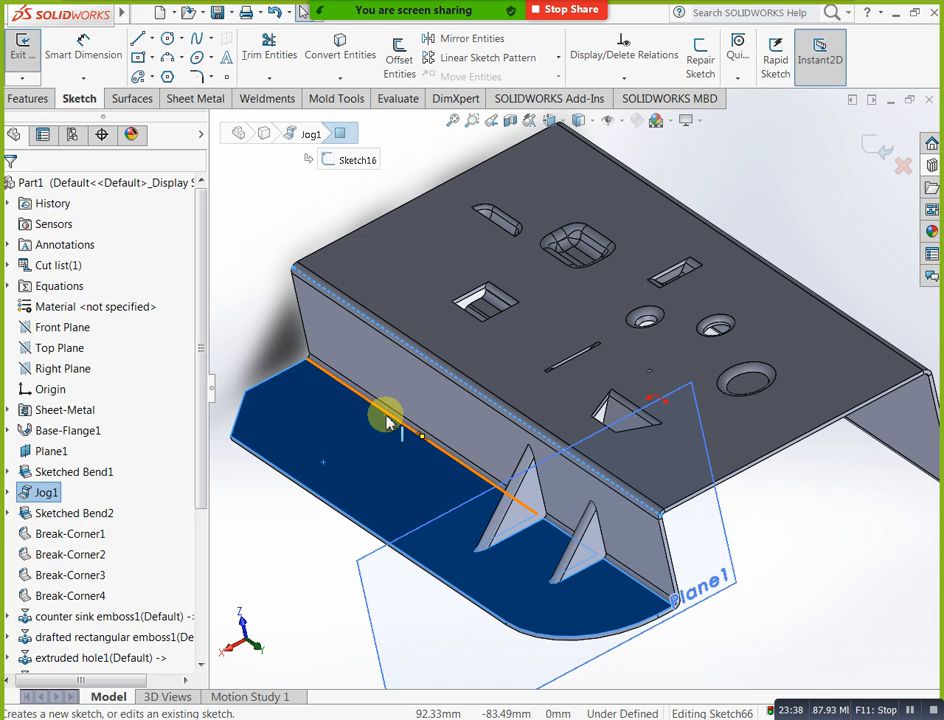
{"action": "key", "text": "ctrl+8"}
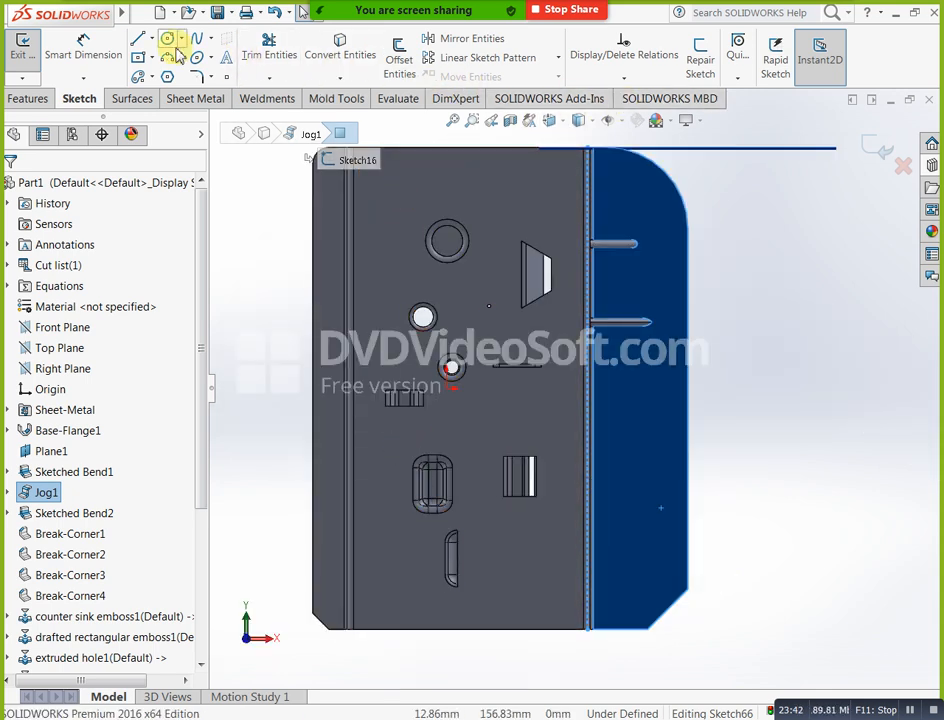
{"action": "left_click", "coordinate": [630, 447]}
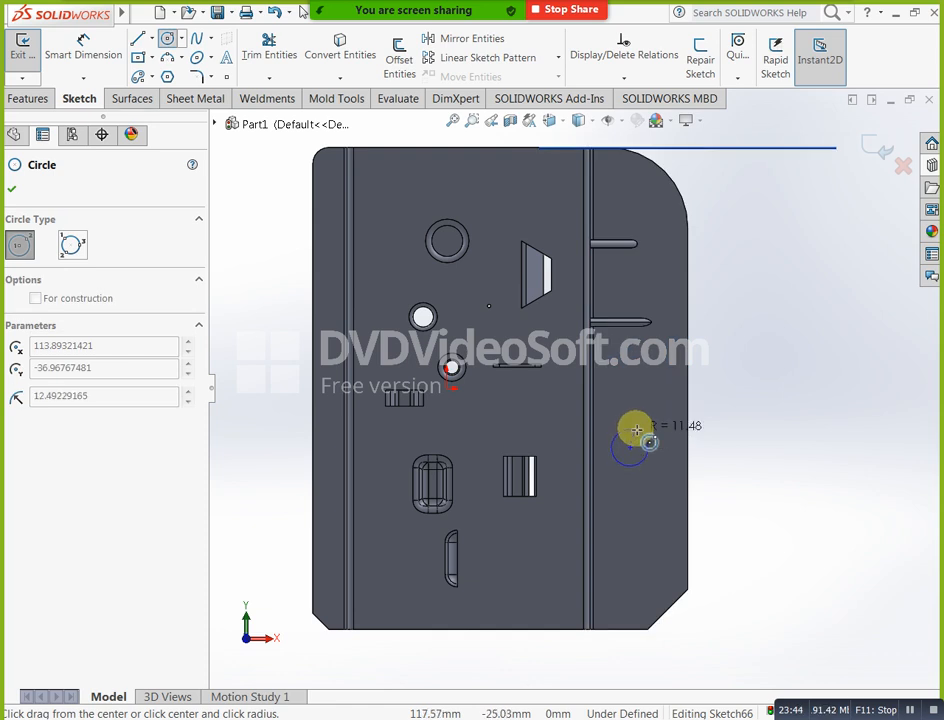
{"action": "left_click", "coordinate": [635, 428]}
{"action": "left_click", "coordinate": [872, 146]}
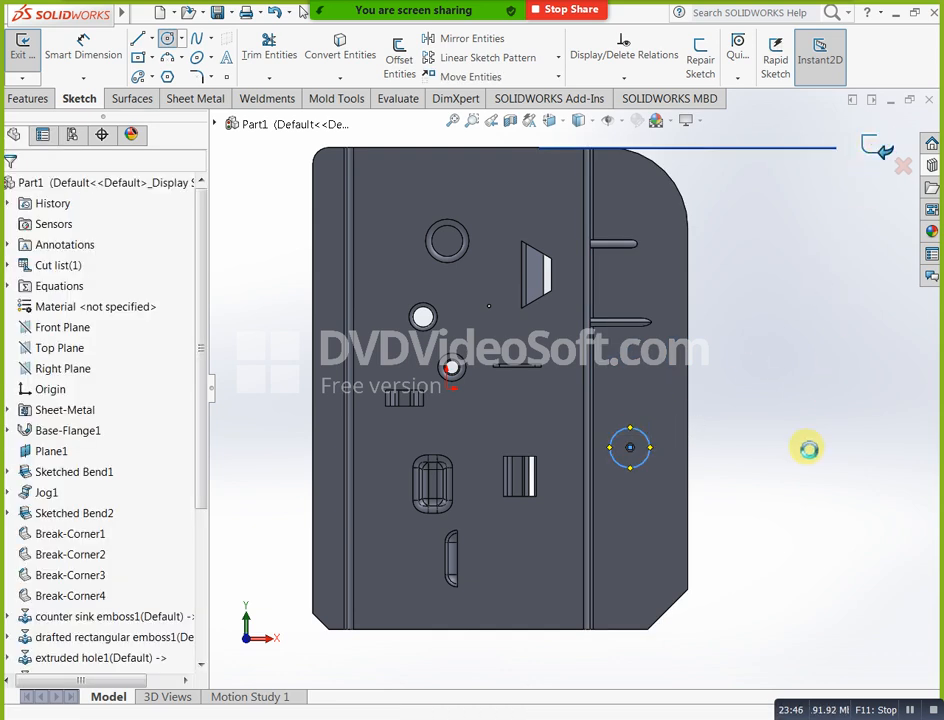
{"action": "left_click", "coordinate": [876, 145]}
Cut the circle sketch through the lower flange as a 10 mm blind extruded cut with Normal cut on
{"action": "middle_click_drag", "start_coordinate": [785, 472], "coordinate": [628, 392]}
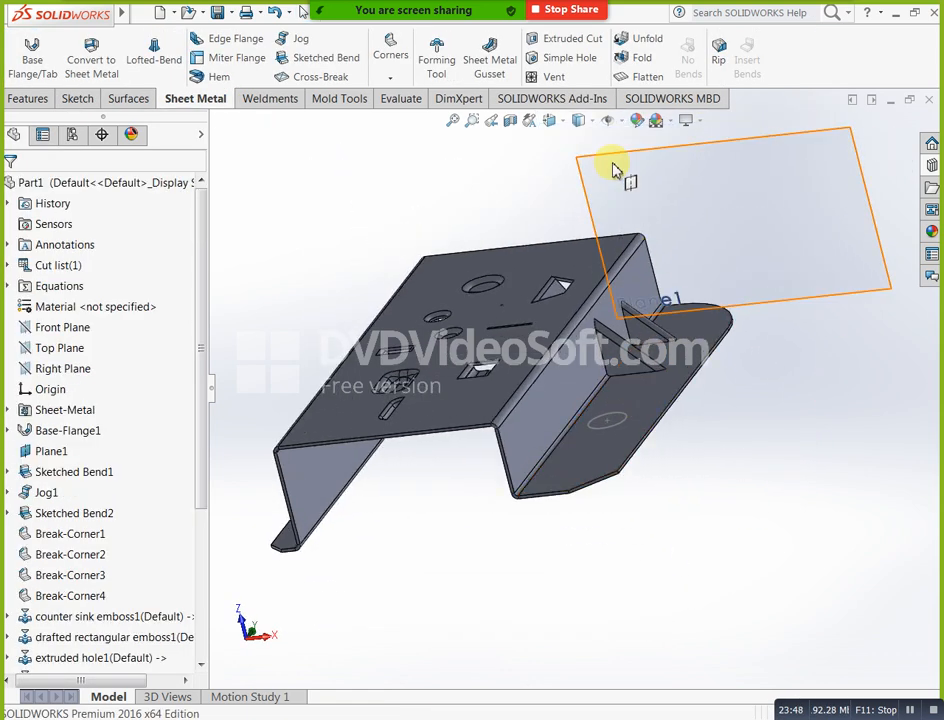
{"action": "left_click", "coordinate": [566, 45]}
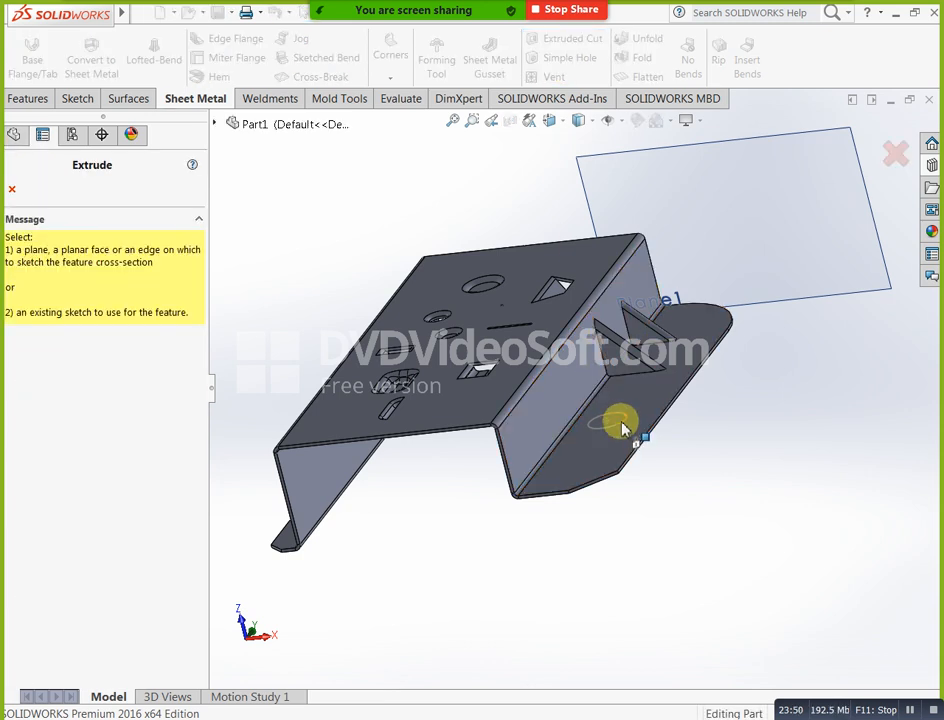
{"action": "left_click", "coordinate": [592, 489]}
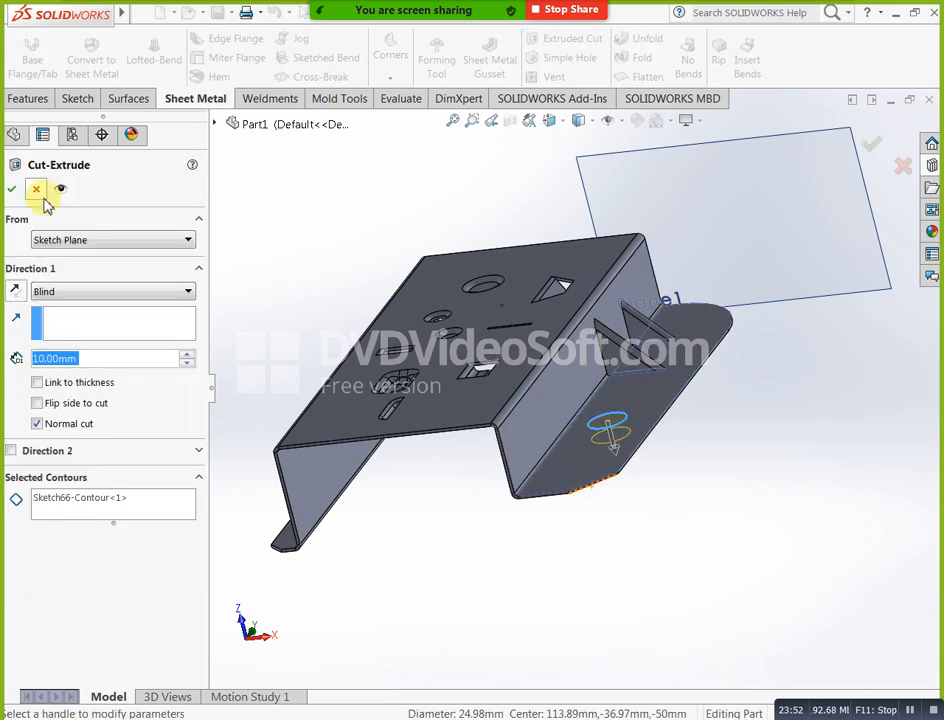
{"action": "left_click", "coordinate": [11, 187]}
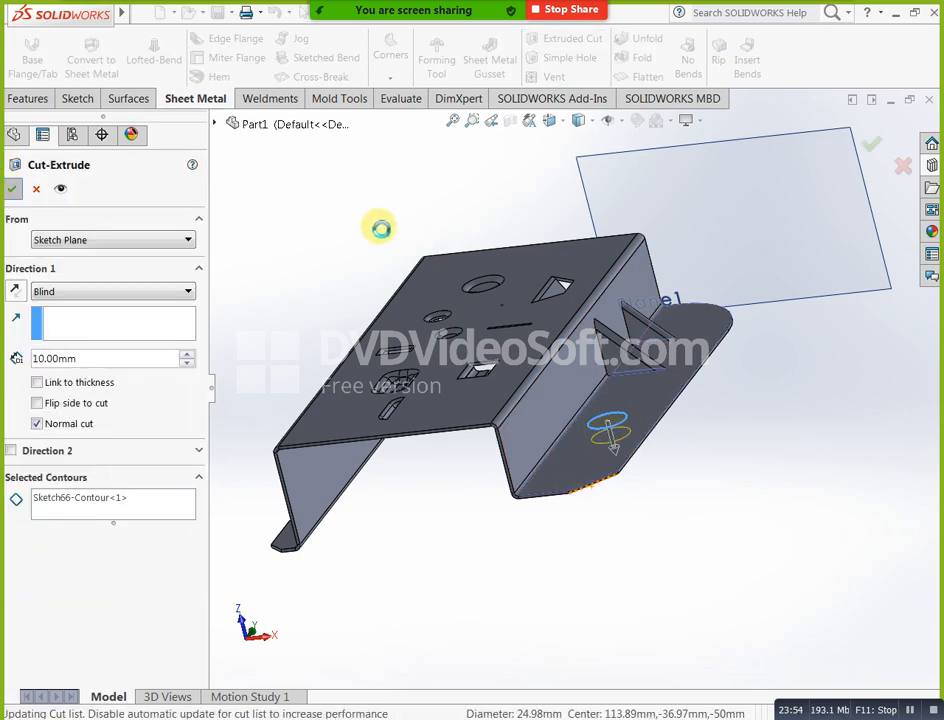
Create a 10 mm diameter simple hole, 20 mm deep, on the top face near the corner beside the large round emboss
{"action": "middle_click_drag", "start_coordinate": [381, 257], "coordinate": [486, 402]}
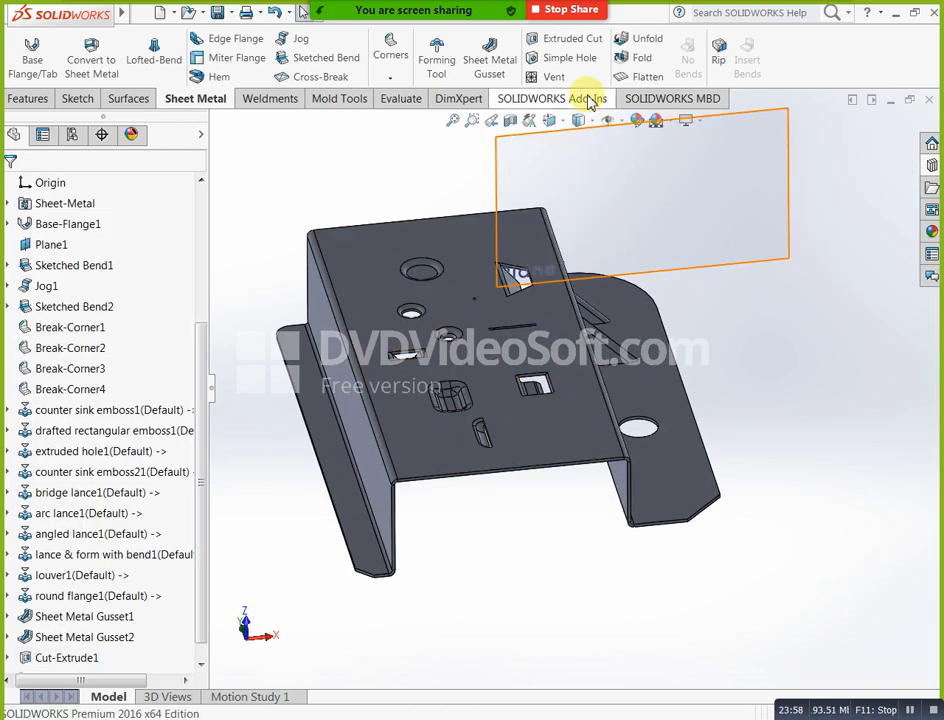
{"action": "left_click", "coordinate": [555, 57]}
{"action": "left_click", "coordinate": [390, 245]}
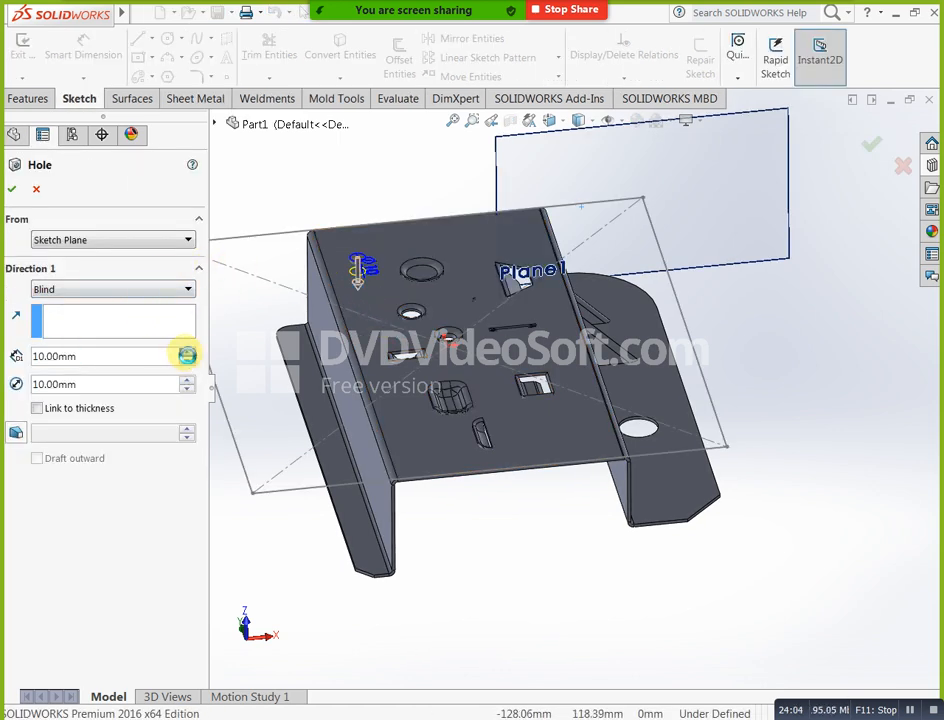
{"action": "left_click", "coordinate": [187, 352]}
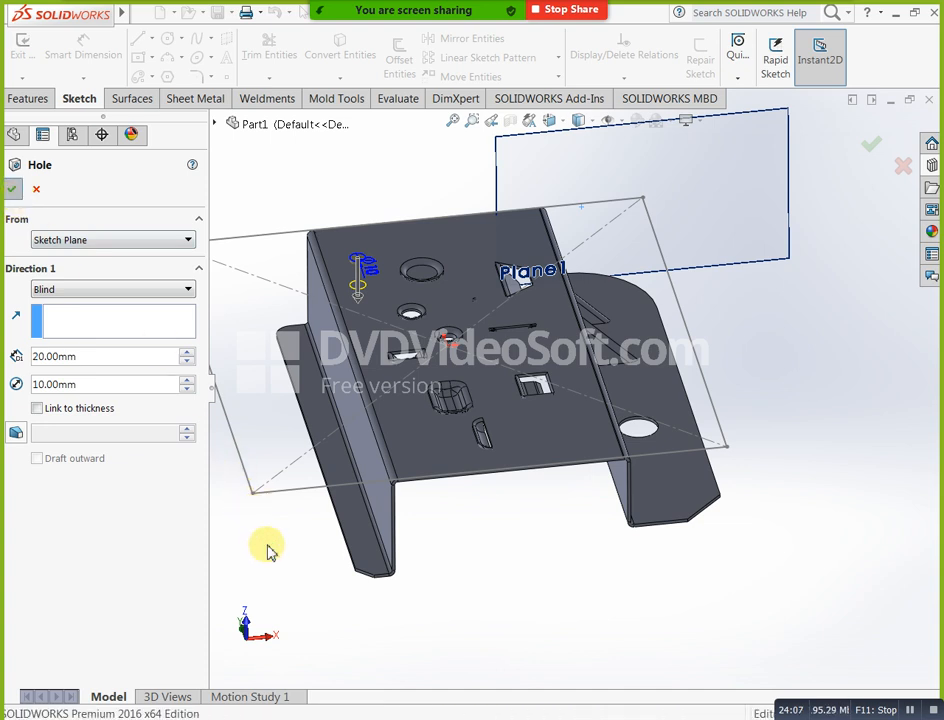
{"action": "middle_click_drag", "start_coordinate": [394, 398], "coordinate": [408, 403]}
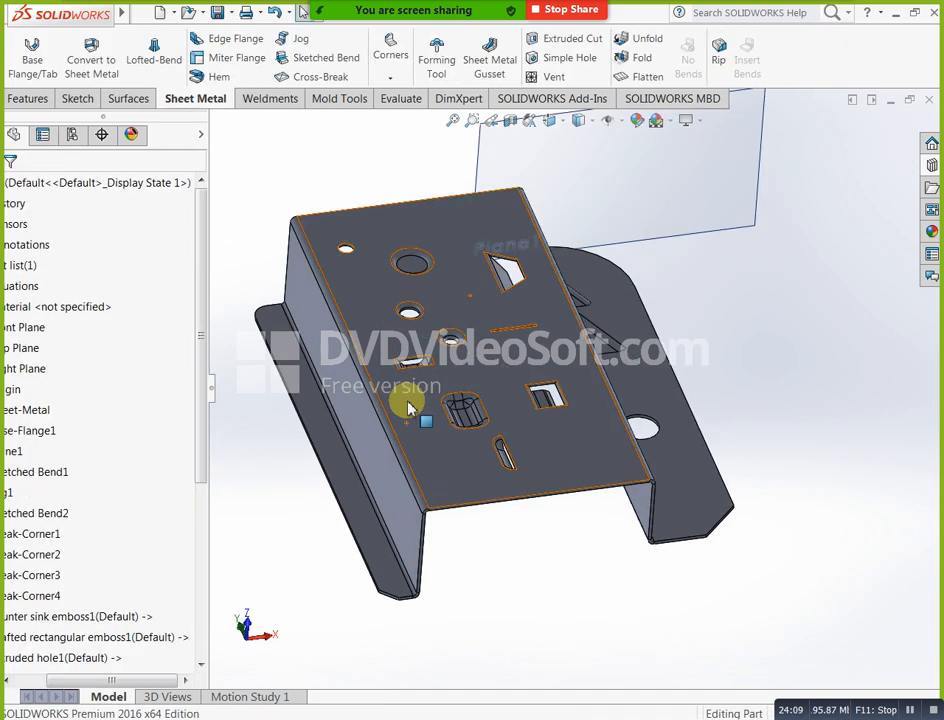
{"action": "left_click", "coordinate": [558, 77]}
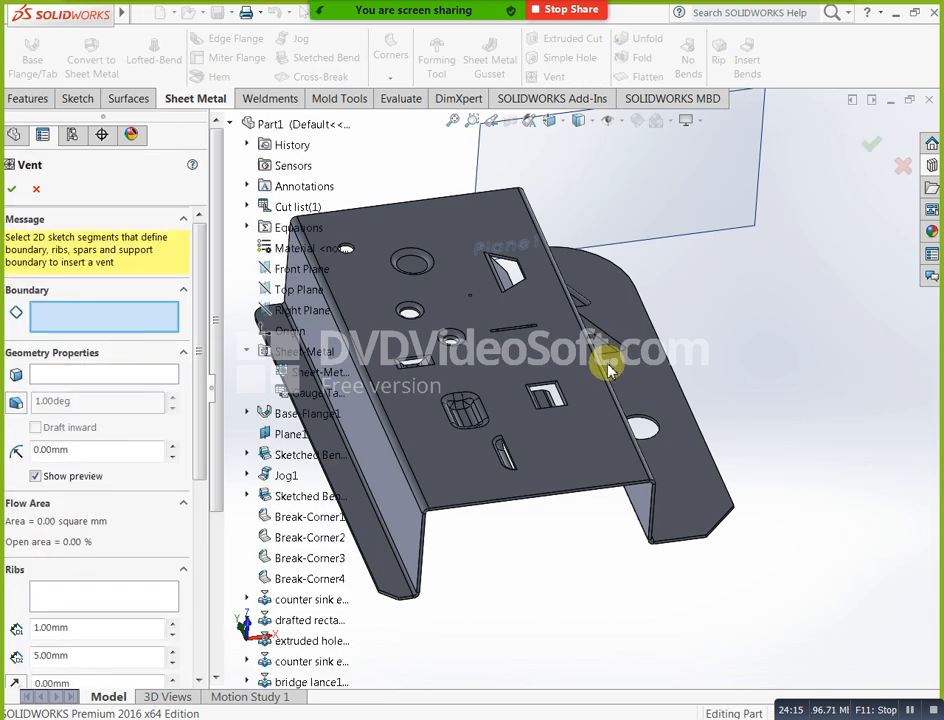
{"action": "left_click", "coordinate": [34, 190]}
{"action": "middle_click_drag", "start_coordinate": [755, 449], "coordinate": [643, 541]}
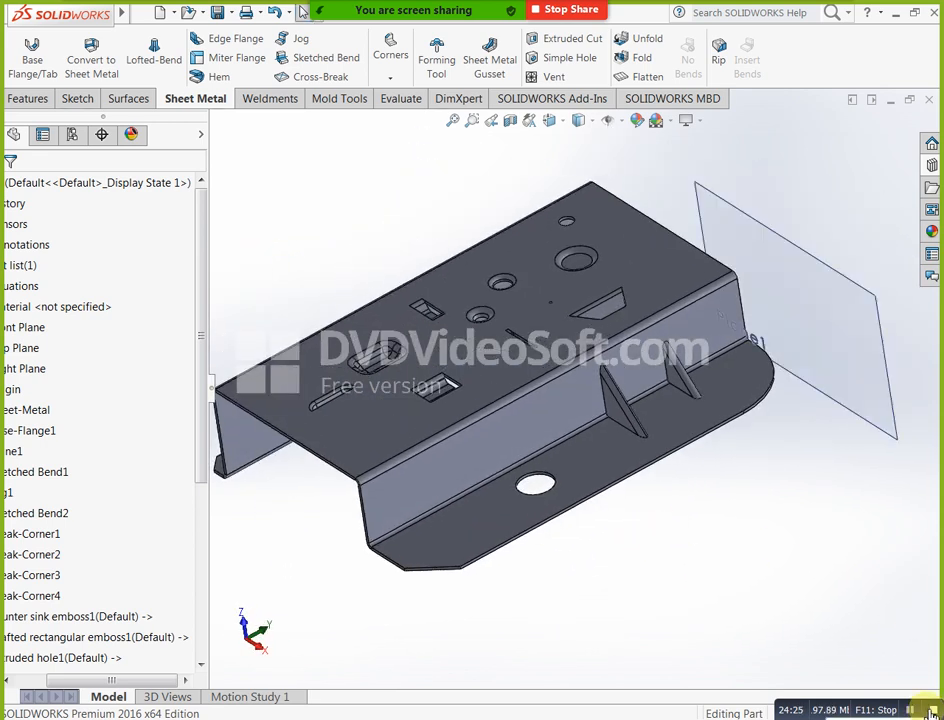